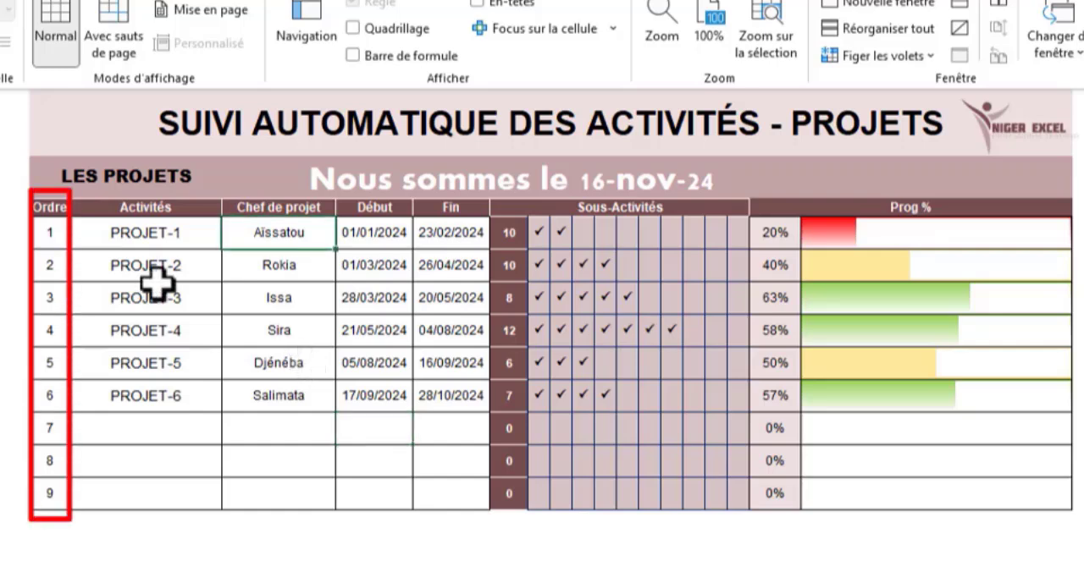
- Switch the order 1 activity to PROJET-4 and back to PROJET-1
{"action": "left_click", "coordinate": [182, 244]}
{"action": "left_click", "coordinate": [227, 237]}
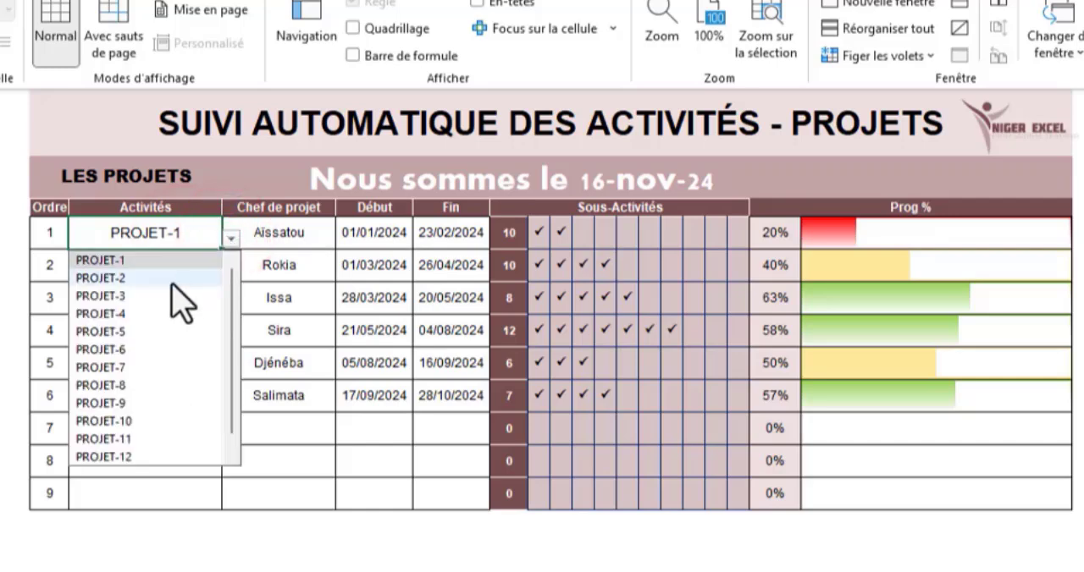
{"action": "left_click", "coordinate": [133, 315]}
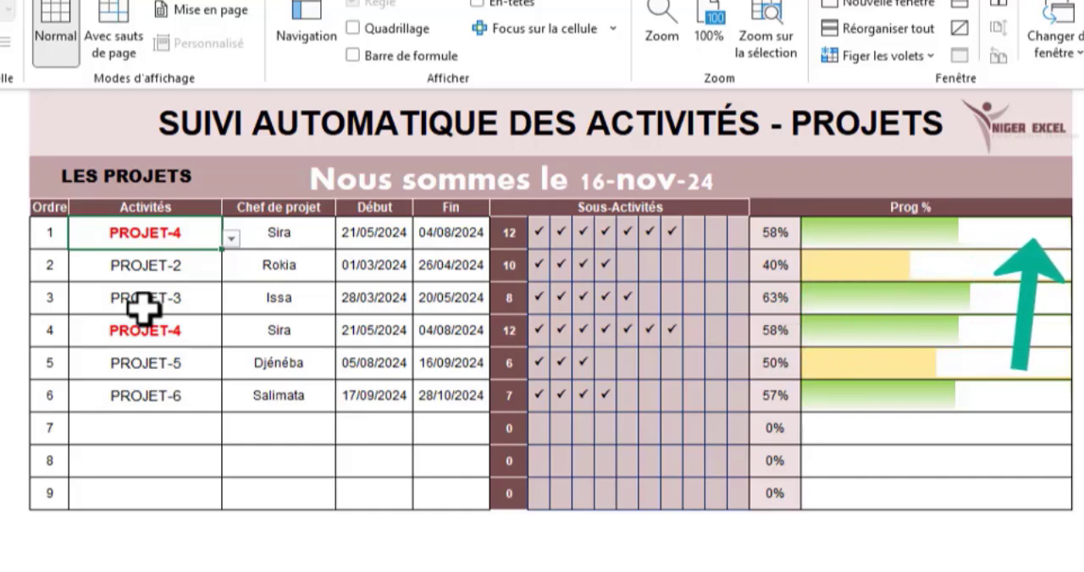
{"action": "left_click", "coordinate": [230, 239]}
{"action": "left_click", "coordinate": [160, 261]}
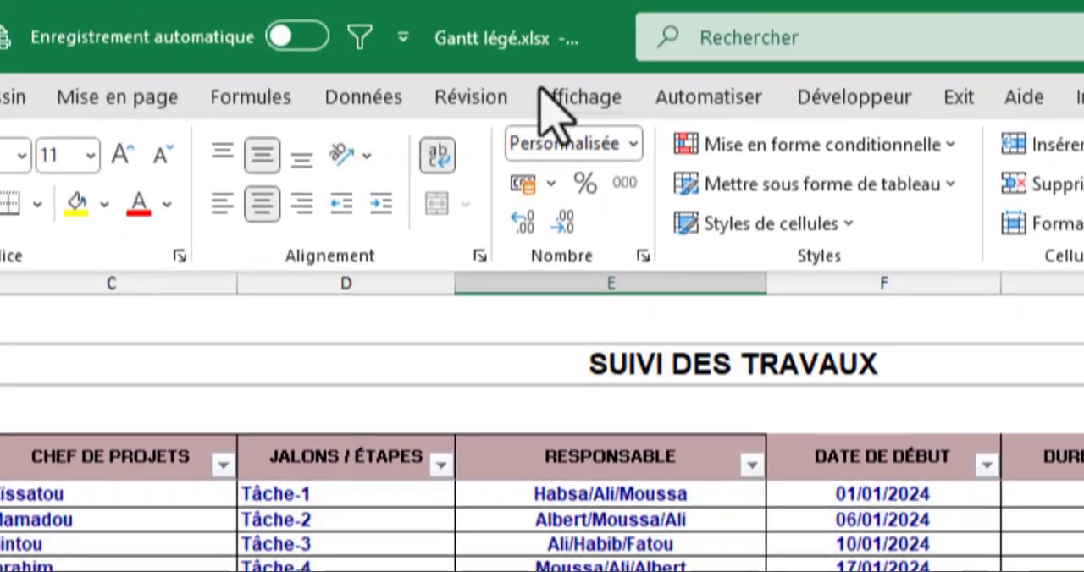
- Open a second window of the workbook and arrange only the active workbook's windows vertically
{"action": "left_click", "coordinate": [547, 82]}
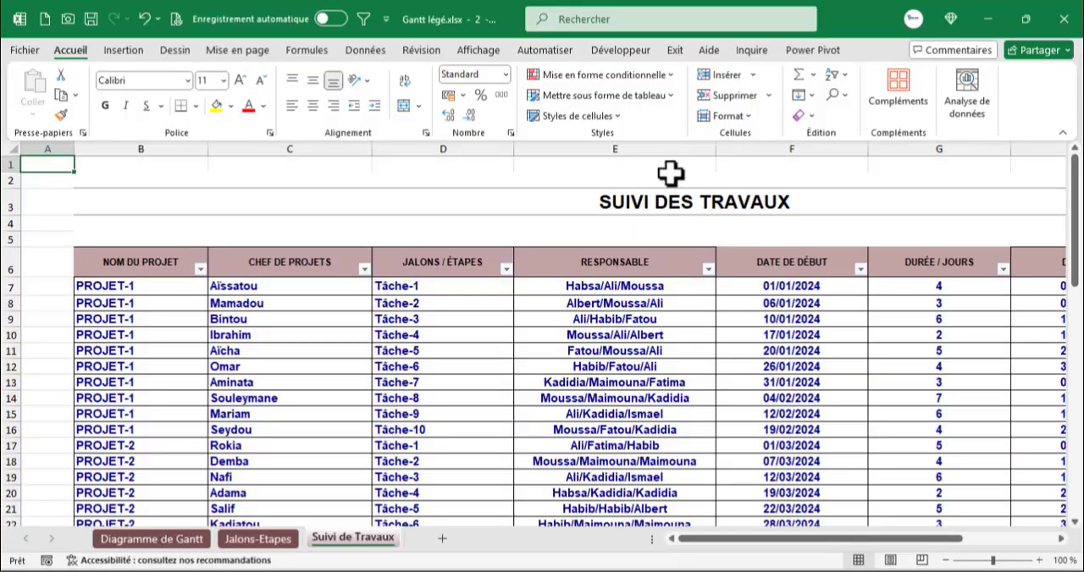
{"action": "left_click", "coordinate": [480, 51]}
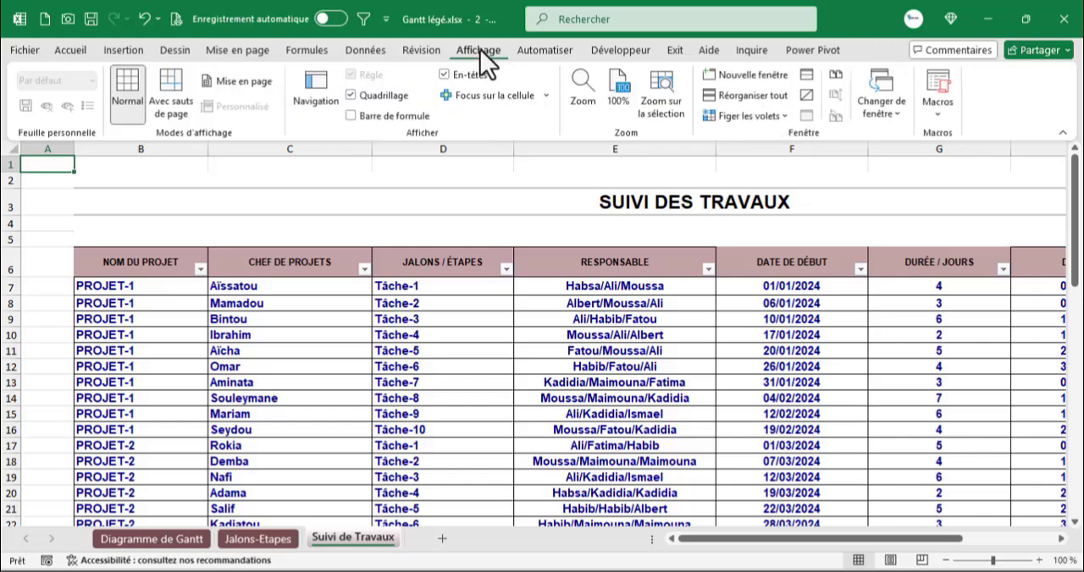
{"action": "left_click", "coordinate": [730, 94]}
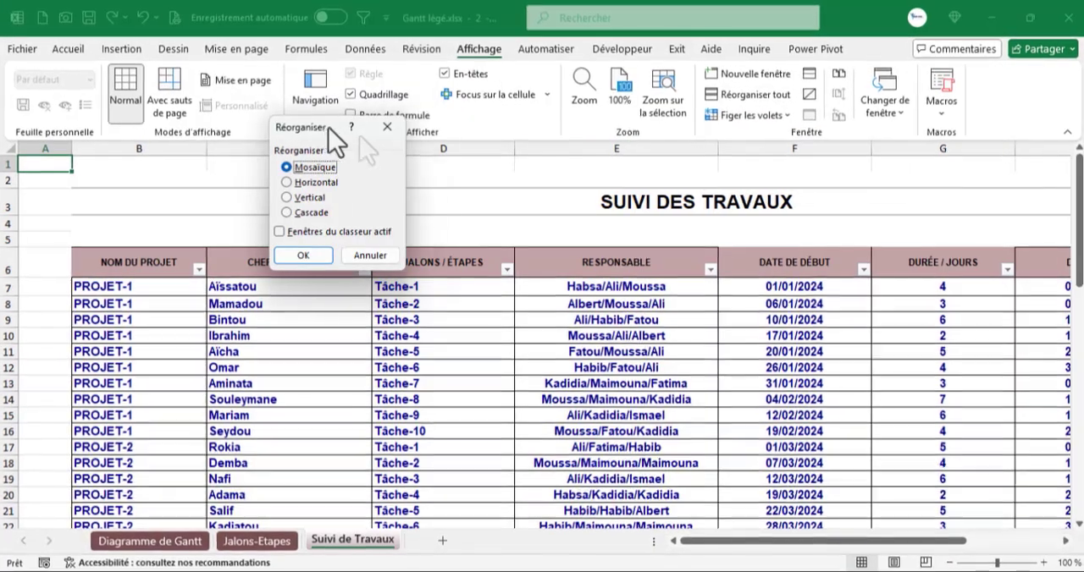
{"action": "left_click_drag", "start_coordinate": [329, 128], "coordinate": [431, 195]}
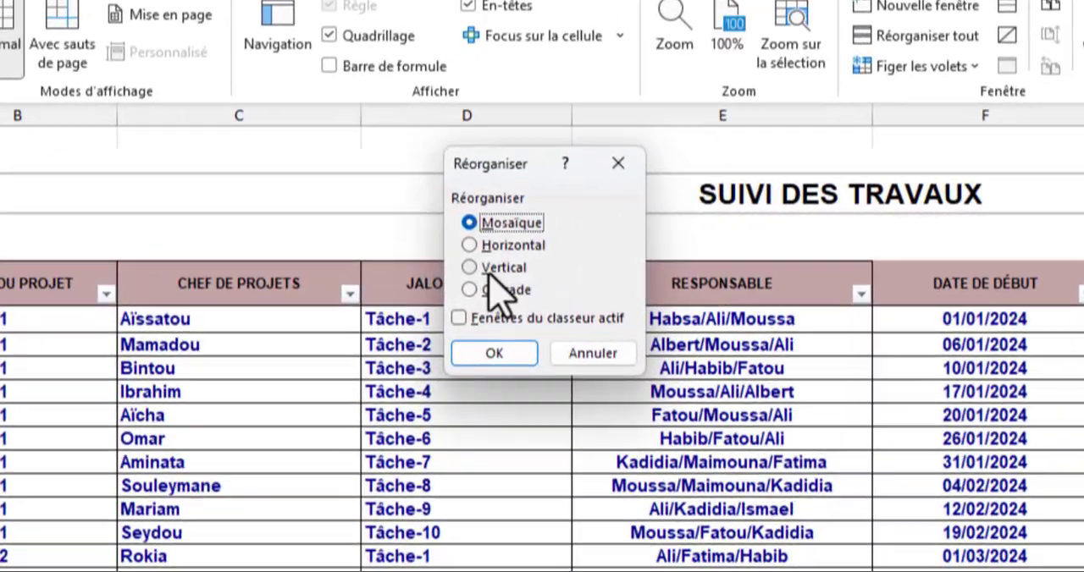
{"action": "left_click", "coordinate": [482, 265]}
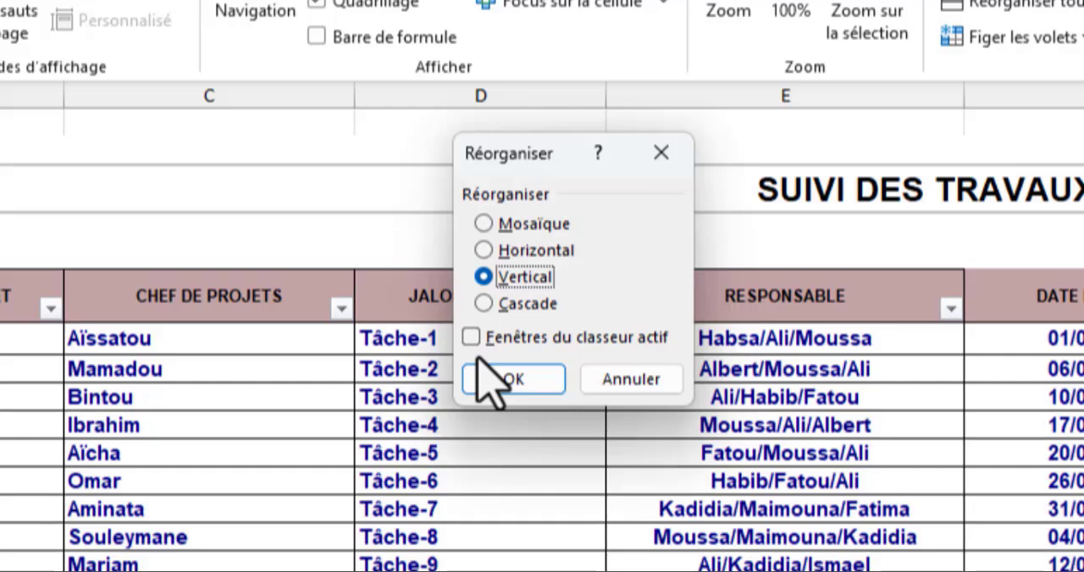
{"action": "left_click", "coordinate": [472, 338]}
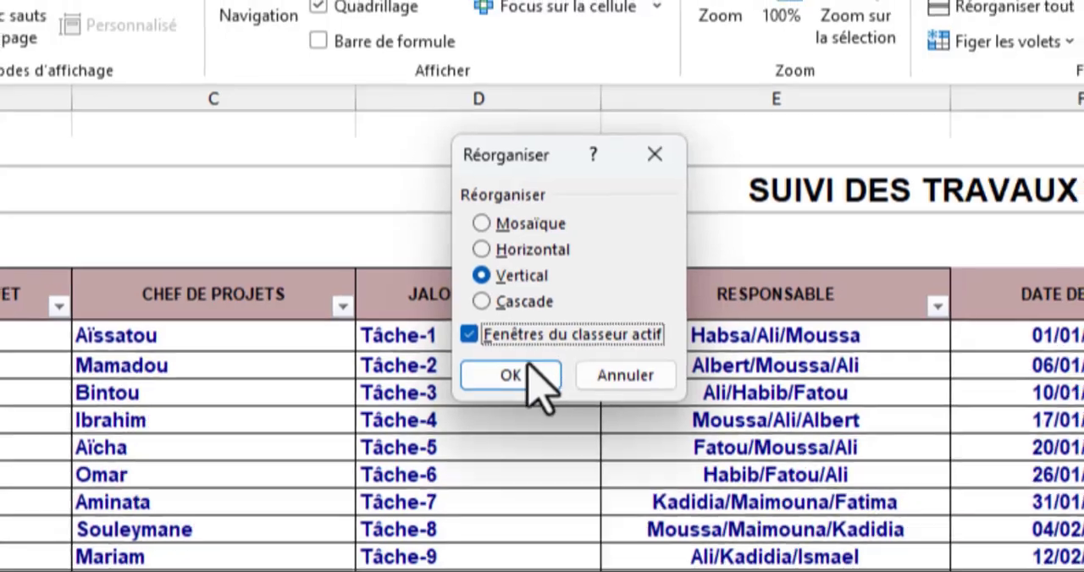
{"action": "left_click", "coordinate": [542, 380]}
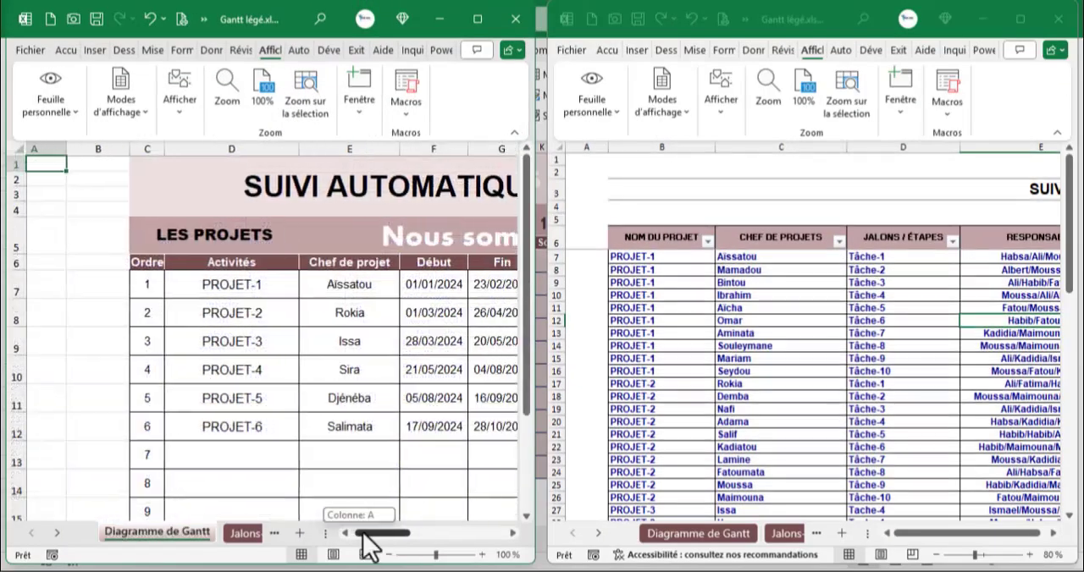
- Zoom the Diagramme de Gantt window out to 85% and bring its Prog % column into view
{"action": "left_click_drag", "start_coordinate": [363, 533], "coordinate": [393, 533]}
{"action": "left_click", "coordinate": [315, 411]}
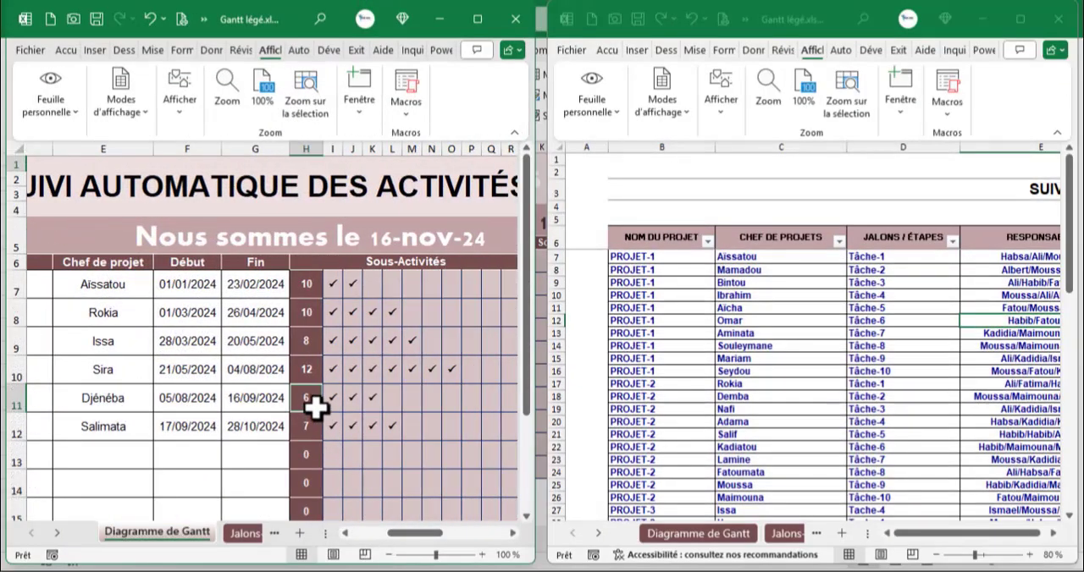
{"action": "scroll", "coordinate": [315, 411], "scroll_direction": "down", "scroll_amount": 1}
{"action": "left_click_drag", "start_coordinate": [377, 533], "coordinate": [439, 533]}
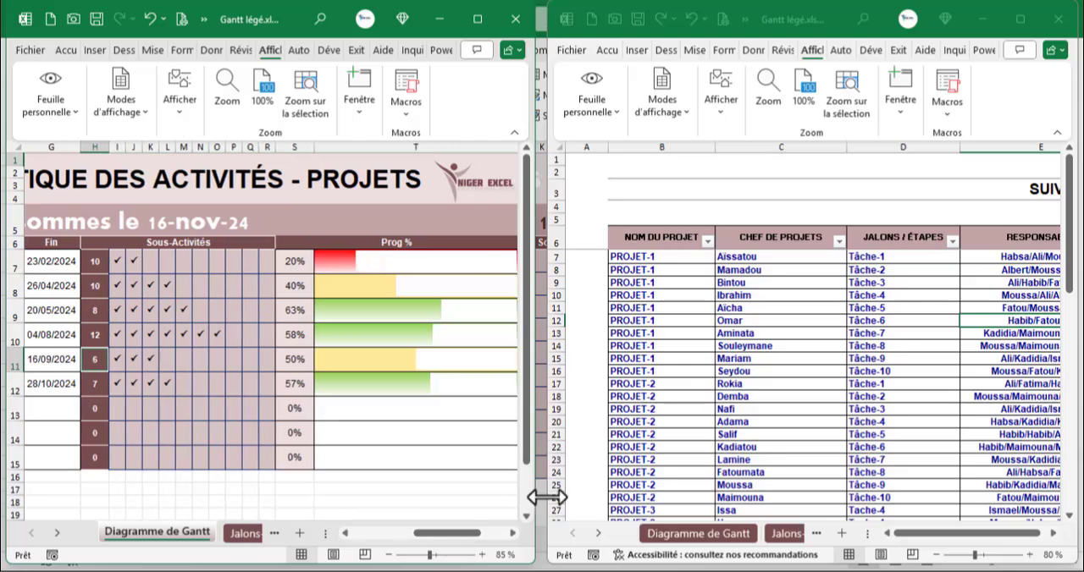
- Zoom the Suivi de Travaux window out to 70%
{"action": "left_click", "coordinate": [646, 386]}
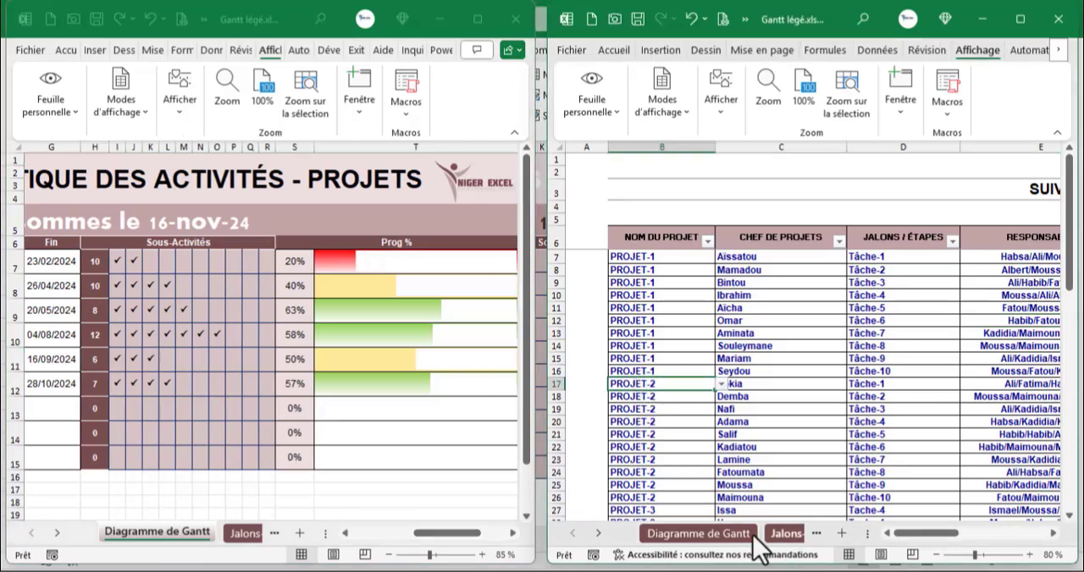
{"action": "left_click", "coordinate": [599, 533]}
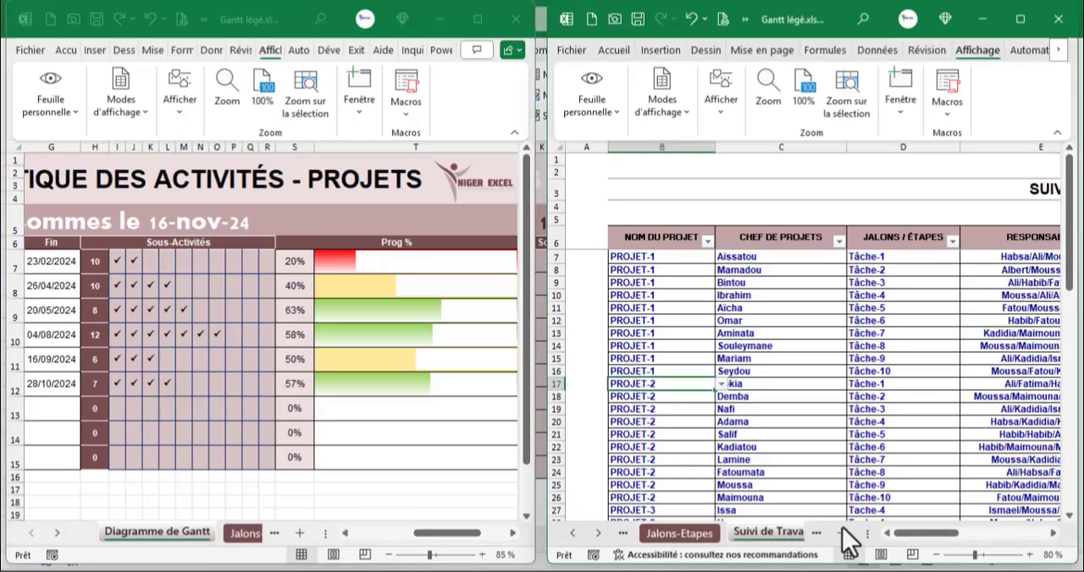
{"action": "left_click", "coordinate": [869, 446]}
{"action": "mouse_move", "coordinate": [934, 535]}
{"action": "left_mouse_down"}
{"action": "mouse_move", "coordinate": [953, 541]}
{"action": "mouse_move", "coordinate": [934, 538]}
{"action": "left_mouse_up"}
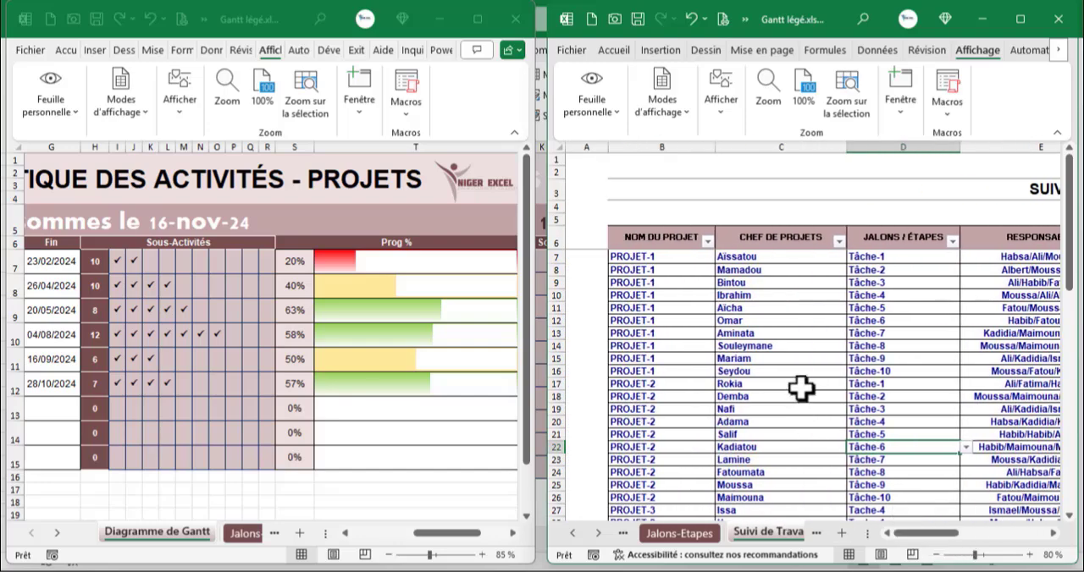
{"action": "scroll", "coordinate": [800, 388], "scroll_direction": "down", "scroll_amount": 2}
- Set the status of PROJET-1's Tâche-2 in the SUIVI DES TRAVAUX table to Terminé
{"action": "left_click", "coordinate": [408, 557]}
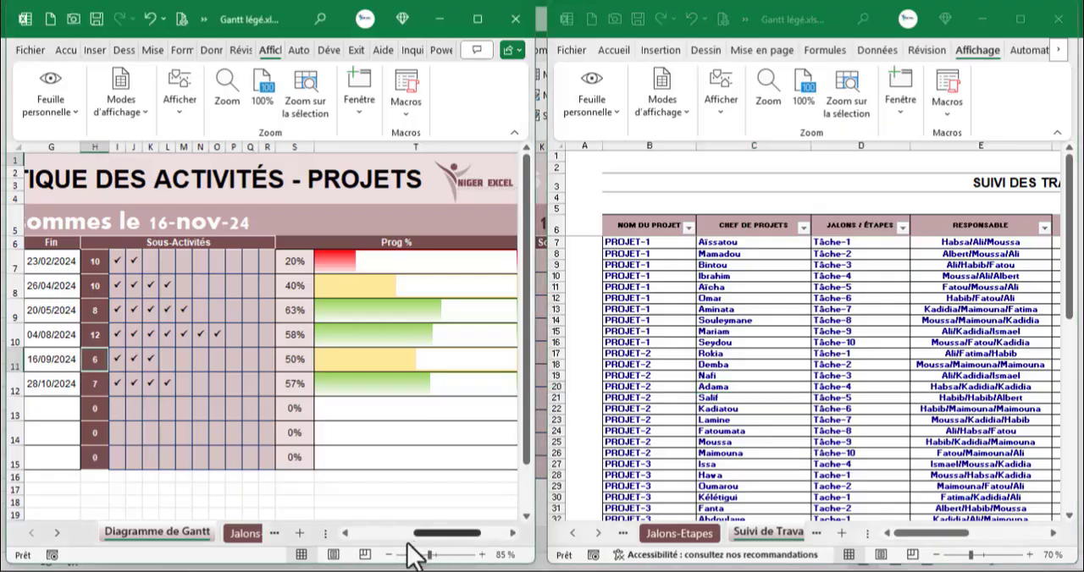
{"action": "mouse_move", "coordinate": [407, 543]}
{"action": "left_mouse_down"}
{"action": "mouse_move", "coordinate": [380, 545]}
{"action": "mouse_move", "coordinate": [423, 547]}
{"action": "mouse_move", "coordinate": [394, 547]}
{"action": "left_mouse_up"}
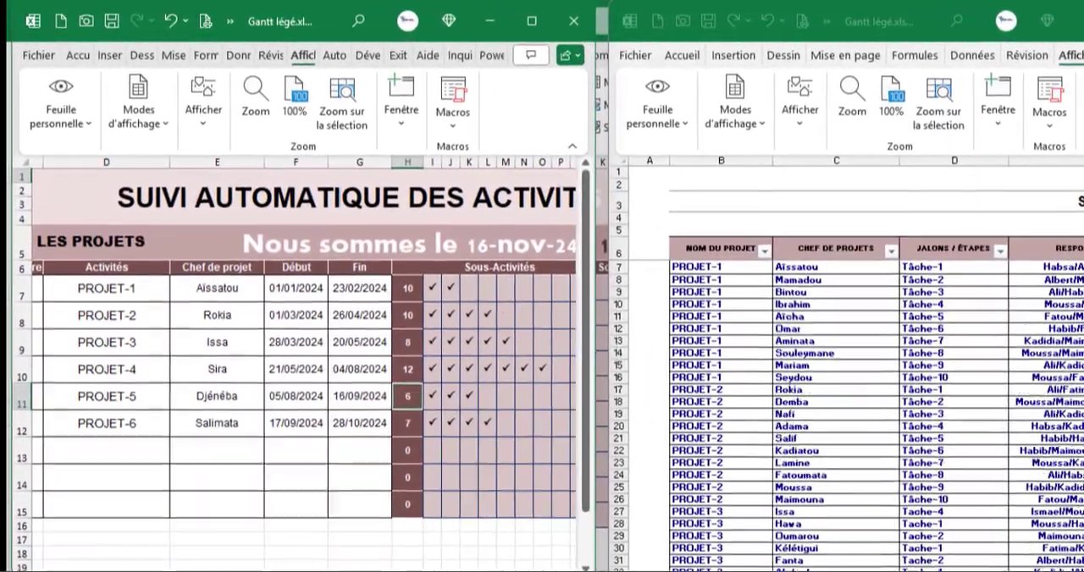
{"action": "left_click_drag", "start_coordinate": [449, 571], "coordinate": [454, 571]}
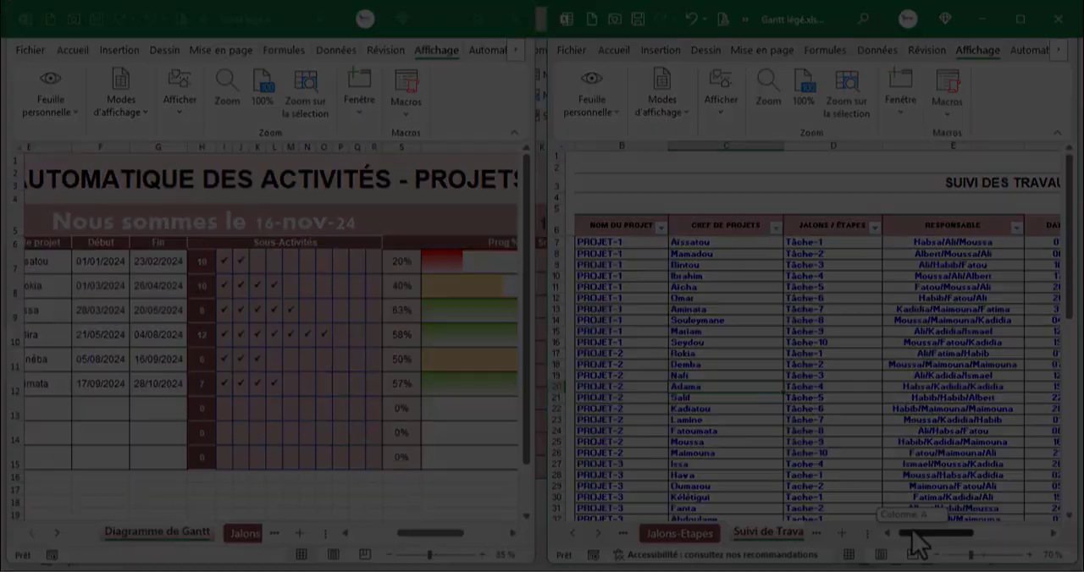
{"action": "left_click_drag", "start_coordinate": [849, 570], "coordinate": [915, 571]}
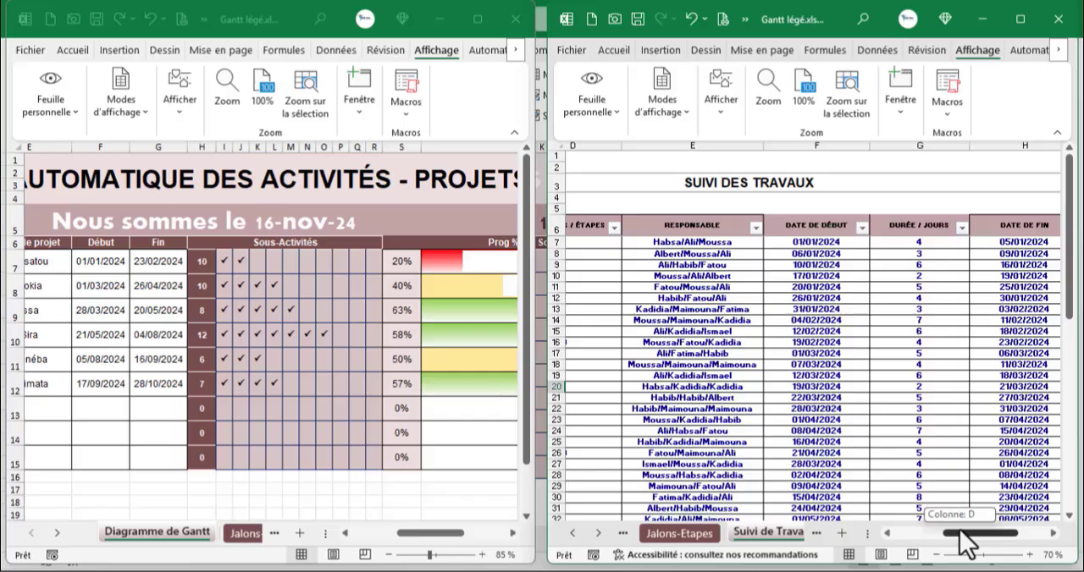
{"action": "left_click_drag", "start_coordinate": [962, 531], "coordinate": [977, 532]}
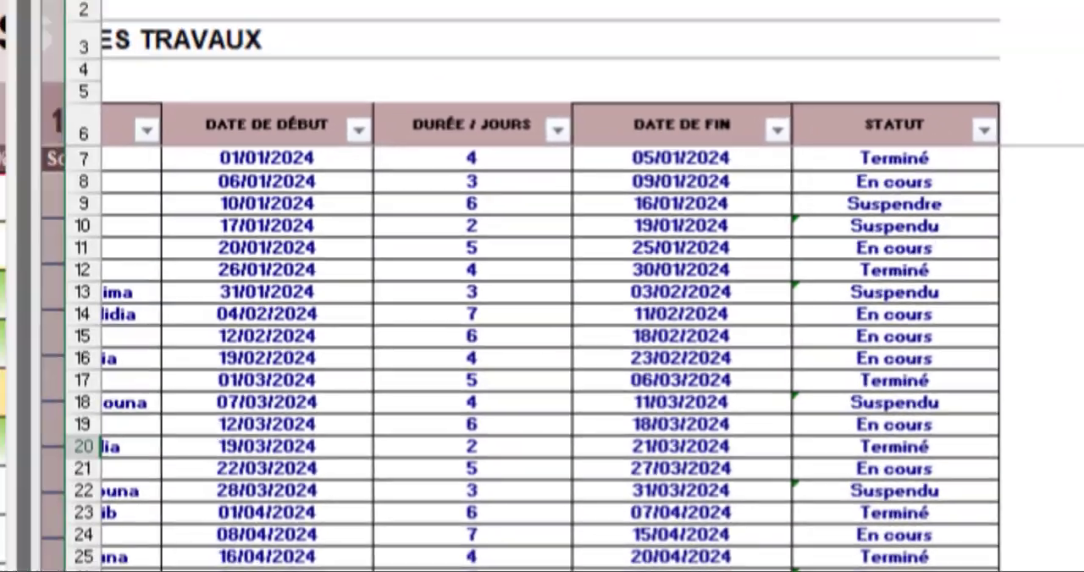
{"action": "left_click", "coordinate": [969, 254]}
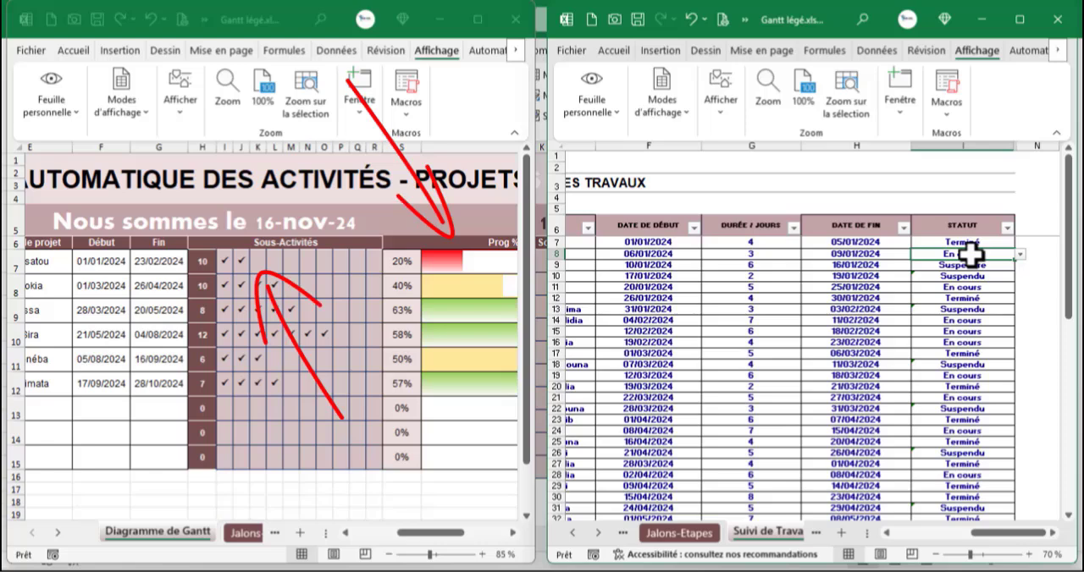
{"action": "left_click", "coordinate": [1021, 254]}
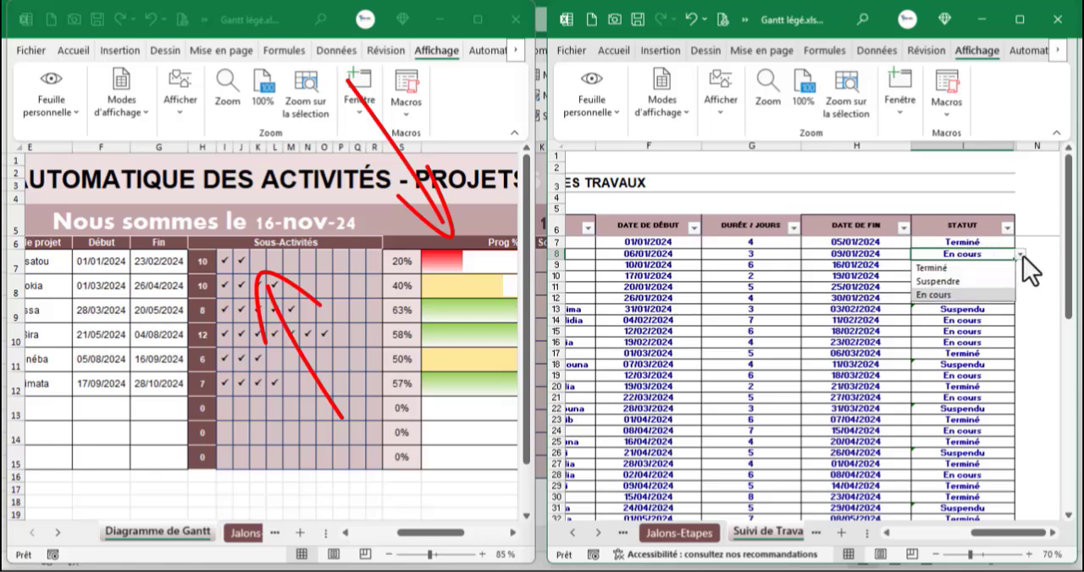
{"action": "left_click", "coordinate": [977, 269]}
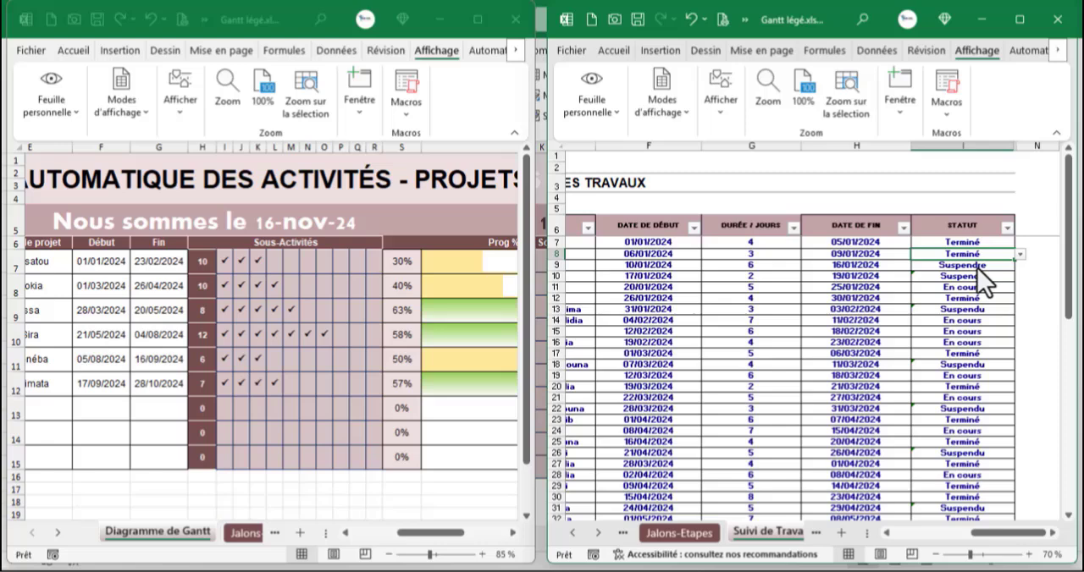
- Set the status of PROJET-1's Tâche-3 to Terminé
{"action": "left_click", "coordinate": [978, 266]}
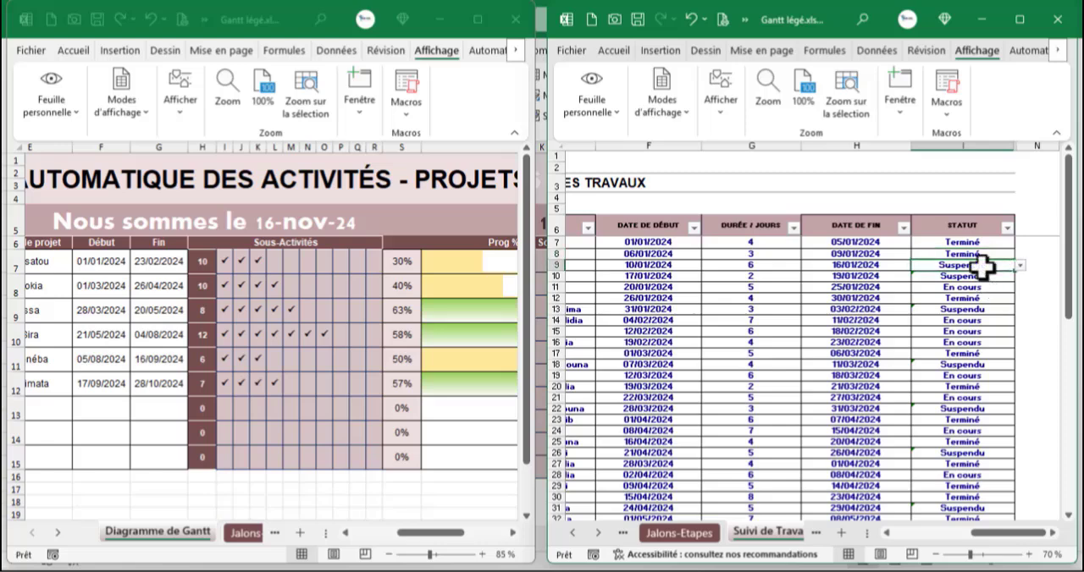
{"action": "left_click", "coordinate": [1020, 266]}
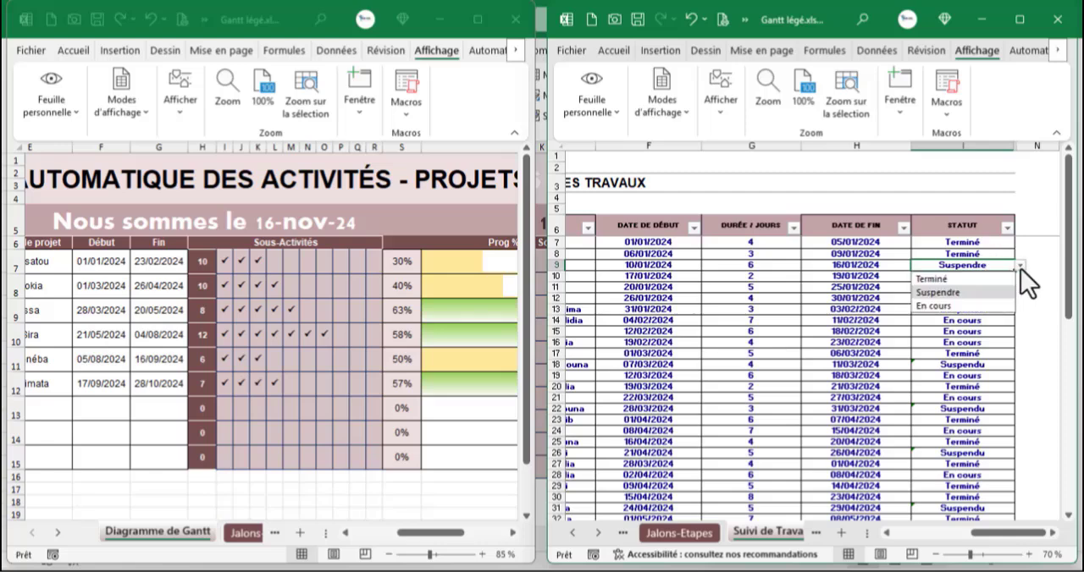
{"action": "left_click", "coordinate": [952, 280]}
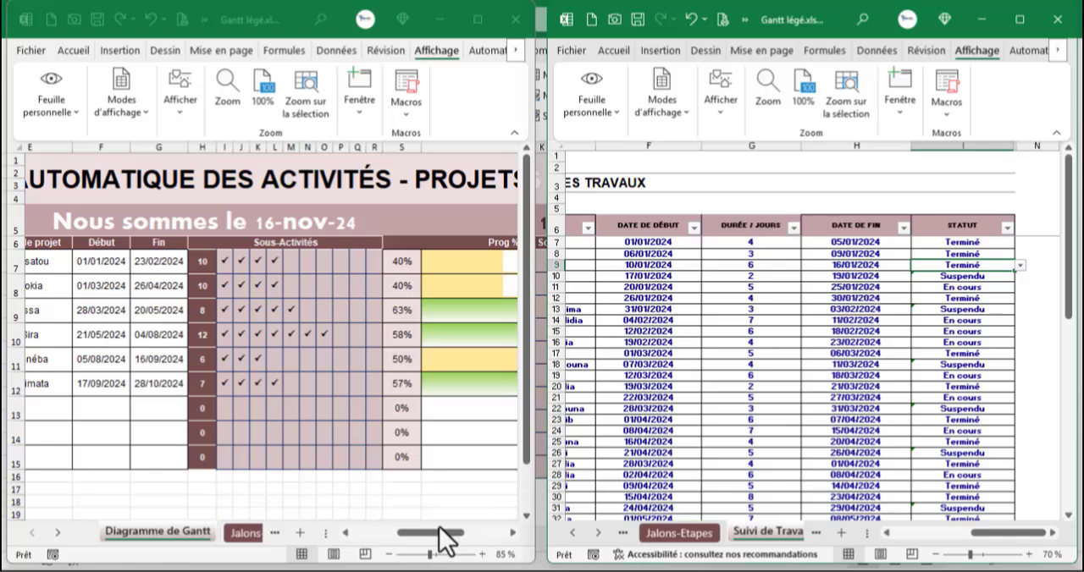
- Set the statuses of PROJET-1's Tâche-4 and Tâche-7 to Terminé
{"action": "left_click_drag", "start_coordinate": [442, 534], "coordinate": [465, 537]}
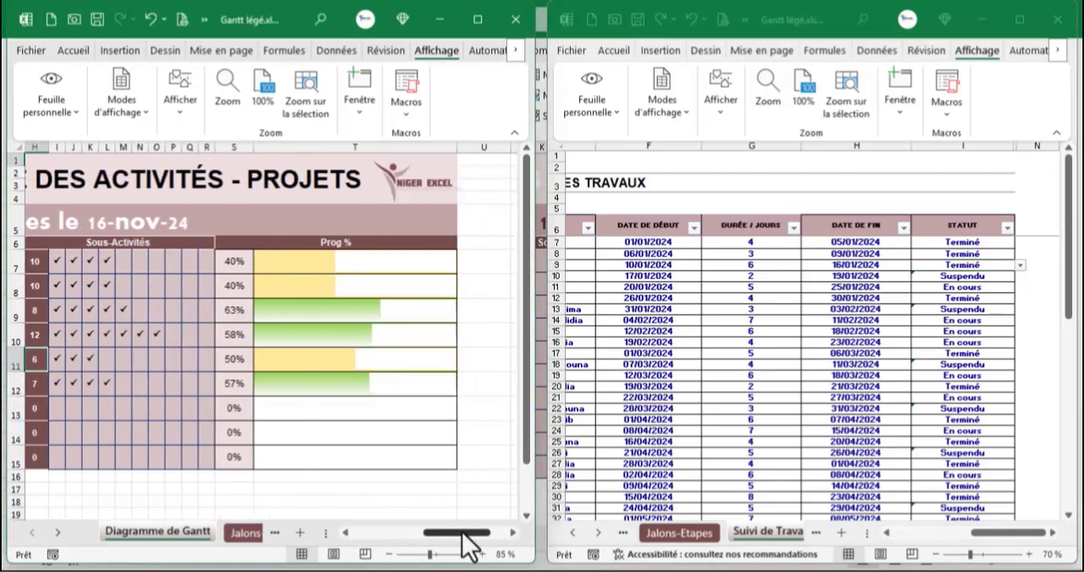
{"action": "left_click", "coordinate": [1007, 309]}
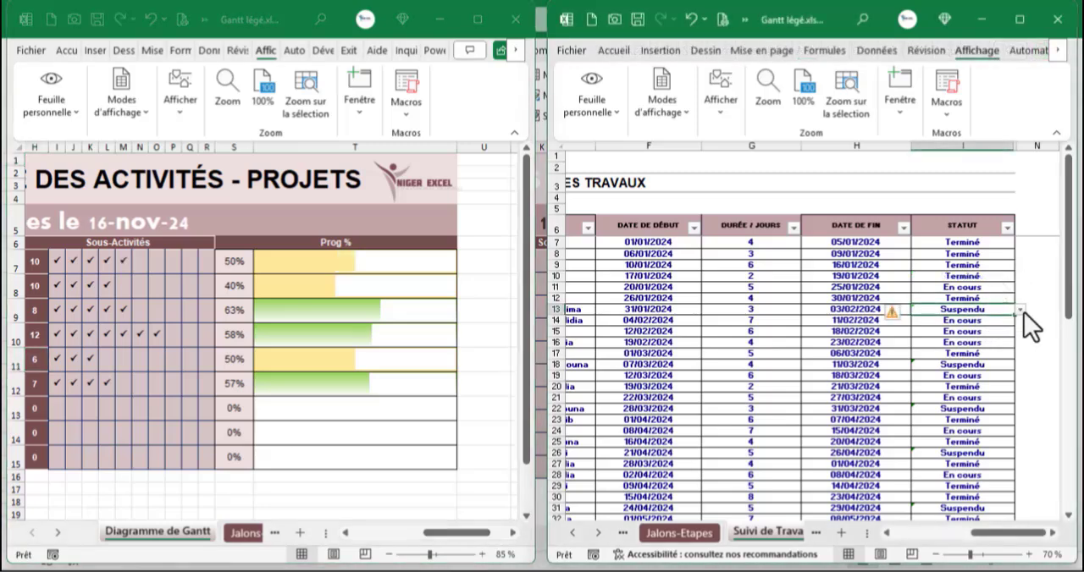
{"action": "left_click", "coordinate": [1022, 311]}
{"action": "left_click", "coordinate": [961, 322]}
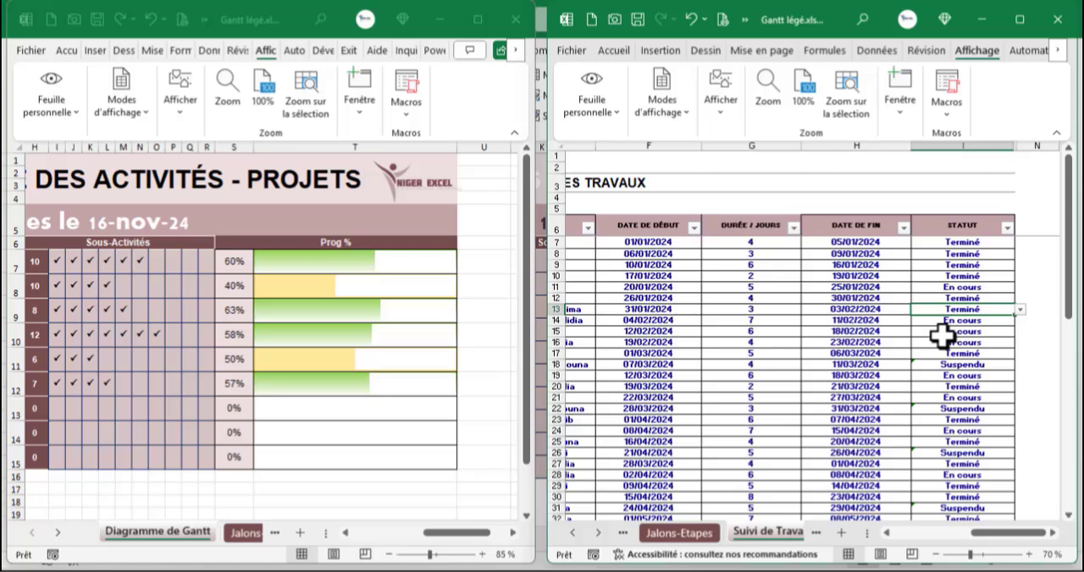
{"action": "left_click_drag", "start_coordinate": [1008, 534], "coordinate": [926, 533]}
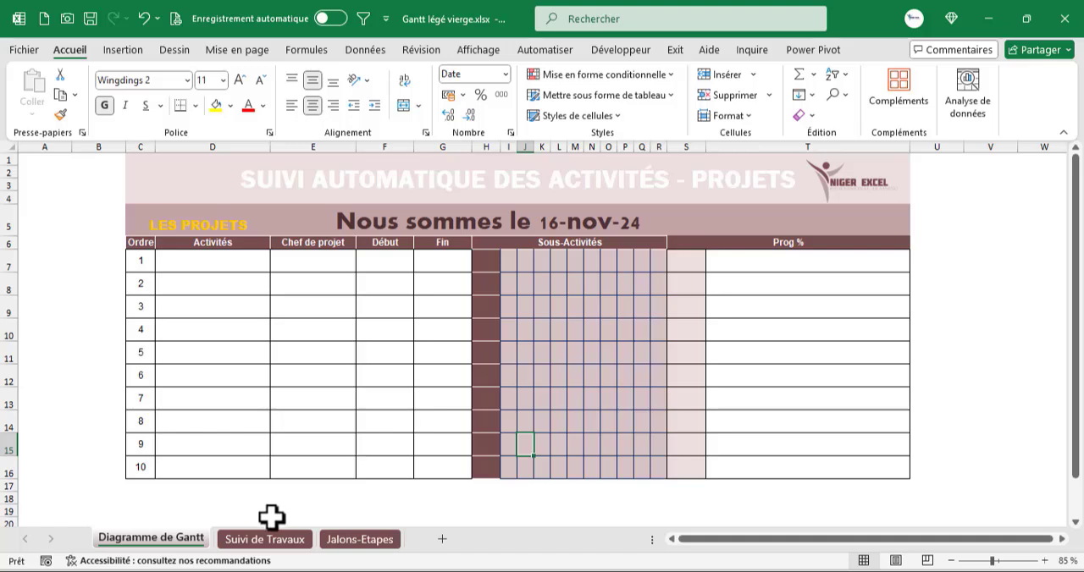
- Rename the Diagramme de Gantt sheet as Suivi in the Gantt légé vierge workbook
{"action": "double_click", "coordinate": [184, 542]}
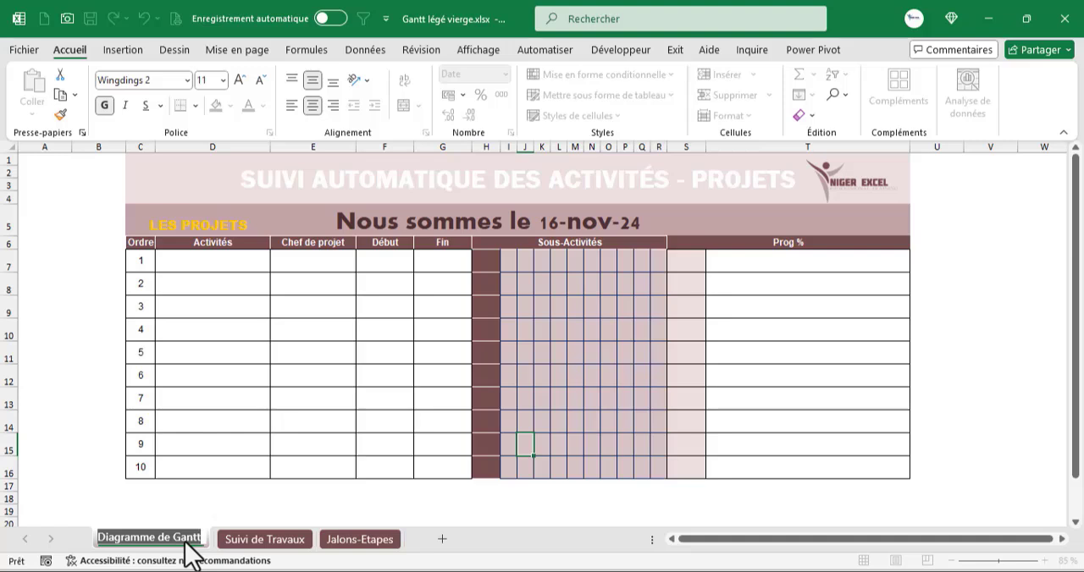
{"action": "type", "text": "Suivi"}
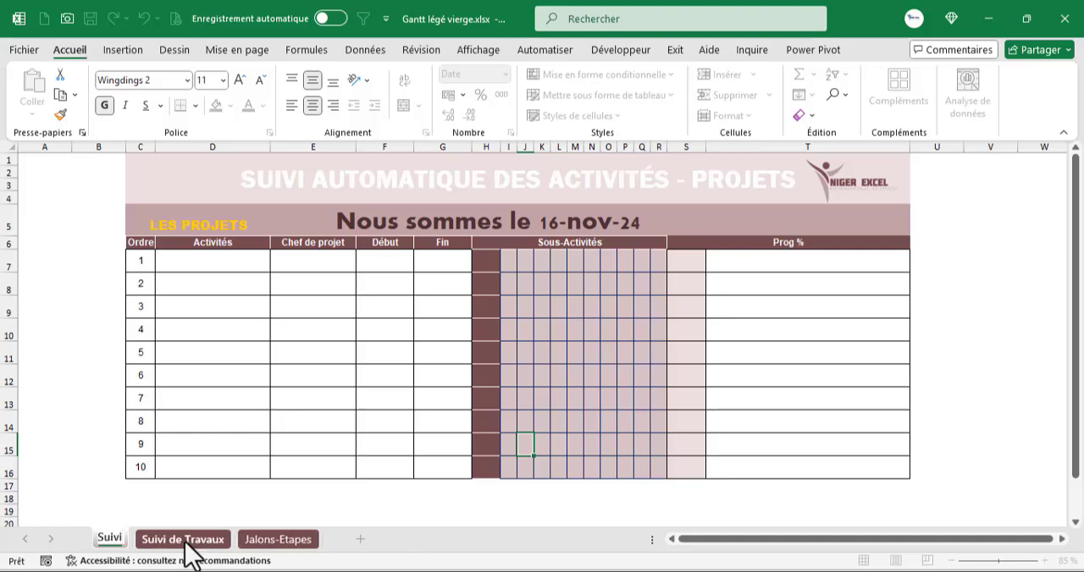
{"action": "left_click", "coordinate": [364, 369]}
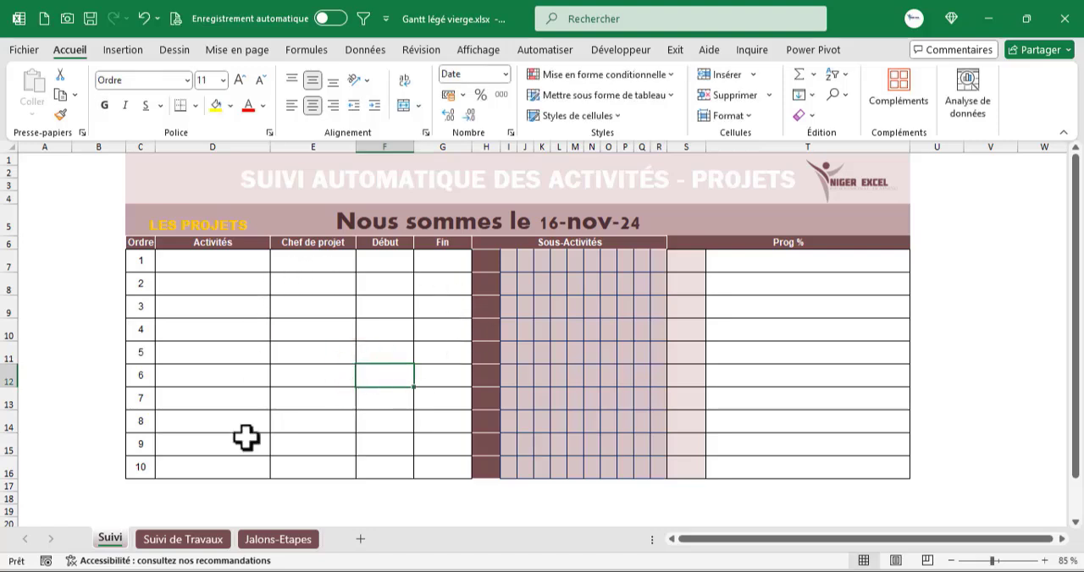
- Rename the Suivi de Travaux sheet as Suivi des Activités
{"action": "left_click", "coordinate": [188, 540]}
{"action": "double_click", "coordinate": [195, 542]}
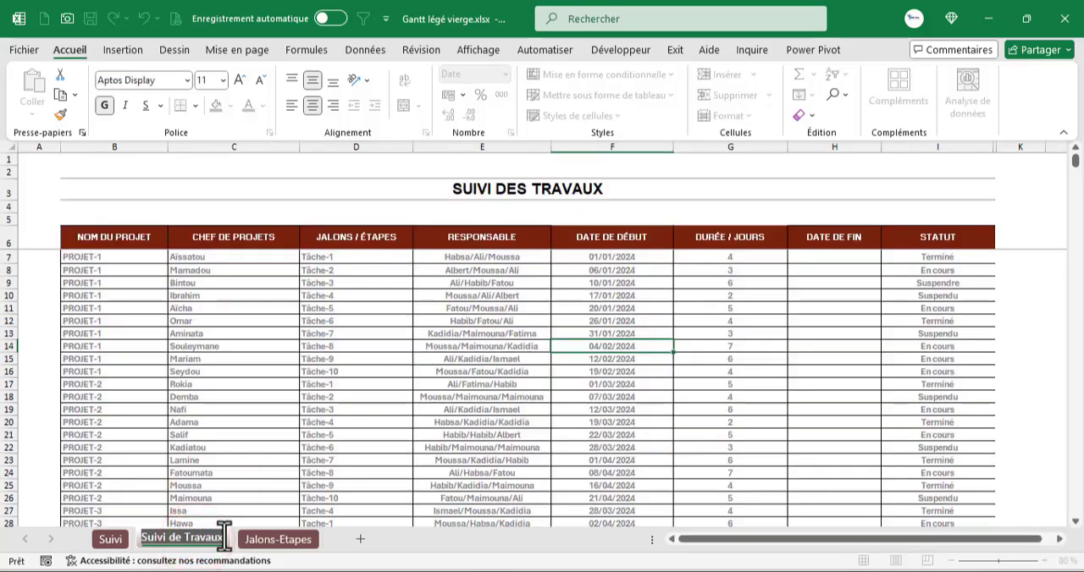
{"action": "left_click", "coordinate": [224, 533]}
{"action": "key", "text": "BackSpace"}
{"action": "key", "text": "BackSpace"}
{"action": "key", "text": "BackSpace"}
{"action": "key", "text": "BackSpace"}
{"action": "key", "text": "BackSpace"}
{"action": "key", "text": "BackSpace"}
{"action": "key", "text": "BackSpace"}
{"action": "key", "text": "BackSpace"}
{"action": "key", "text": "BackSpace"}
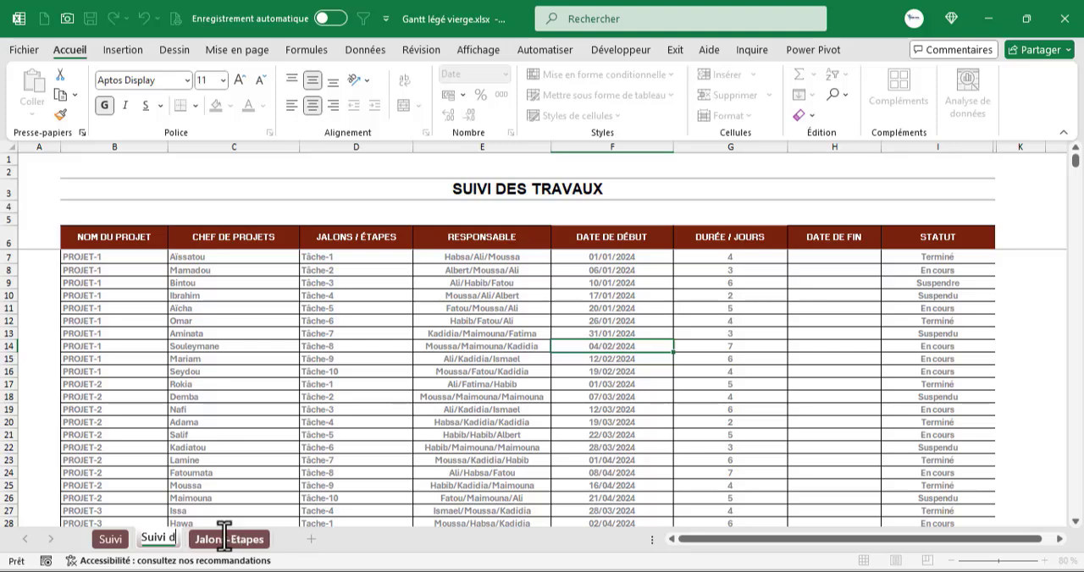
{"action": "type", "text": "es Ac"}
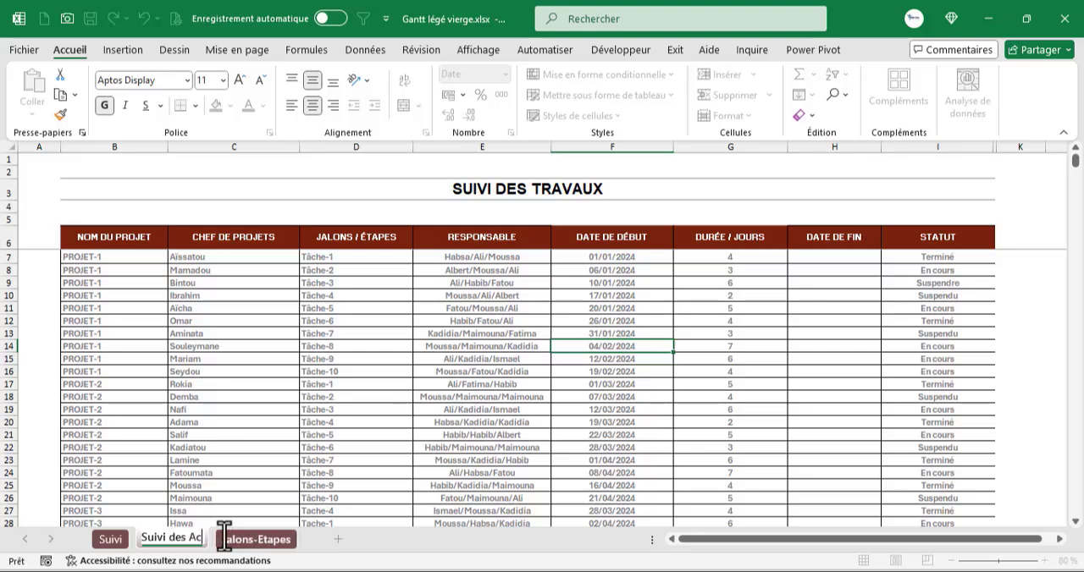
{"action": "type", "text": "tivités"}
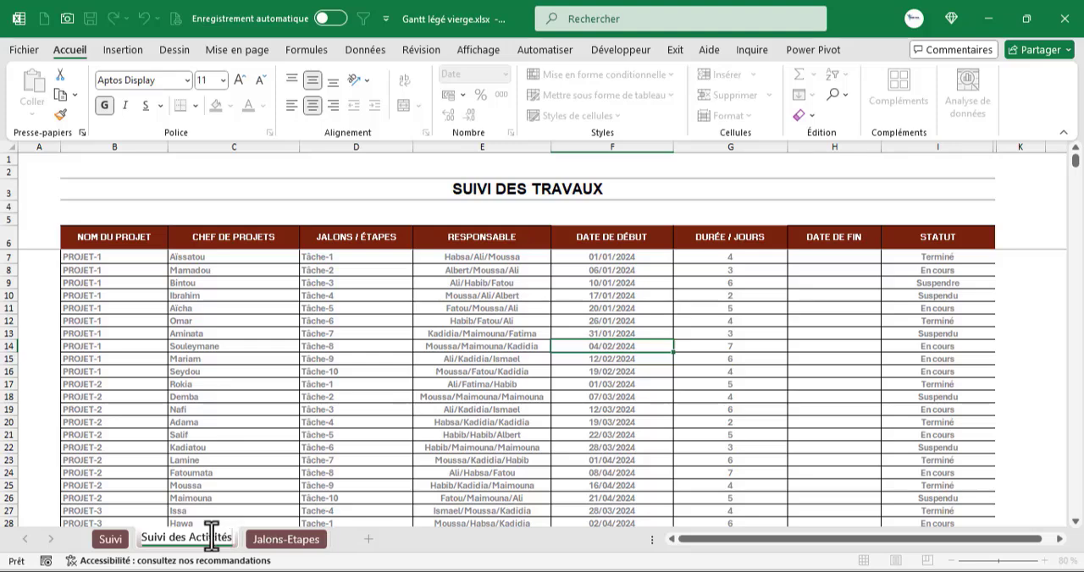
{"action": "left_click", "coordinate": [293, 537]}
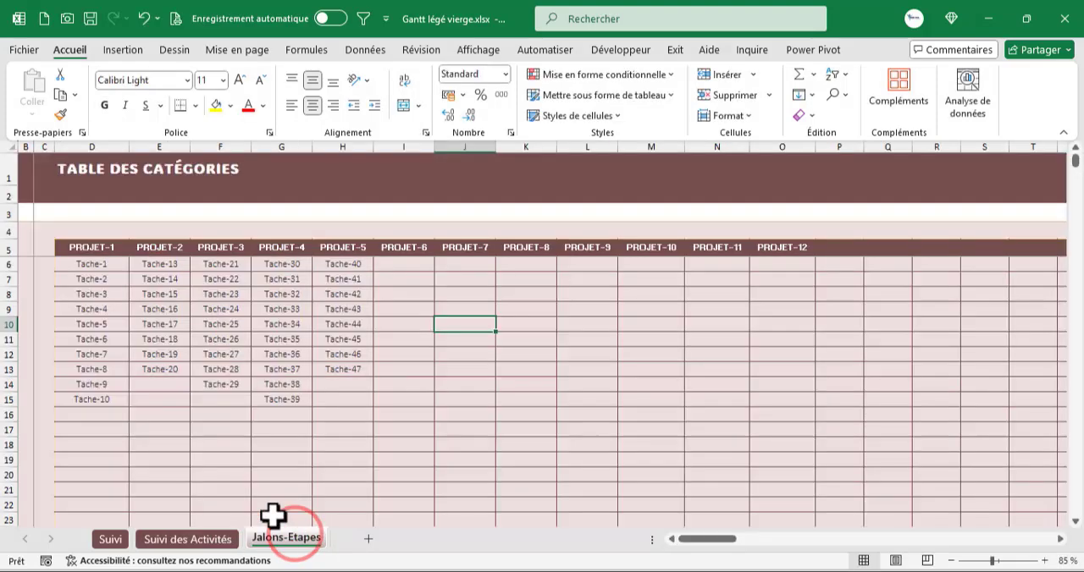
- Show the formula bar while on the Suivi sheet
{"action": "left_click", "coordinate": [111, 539]}
{"action": "left_click", "coordinate": [393, 349]}
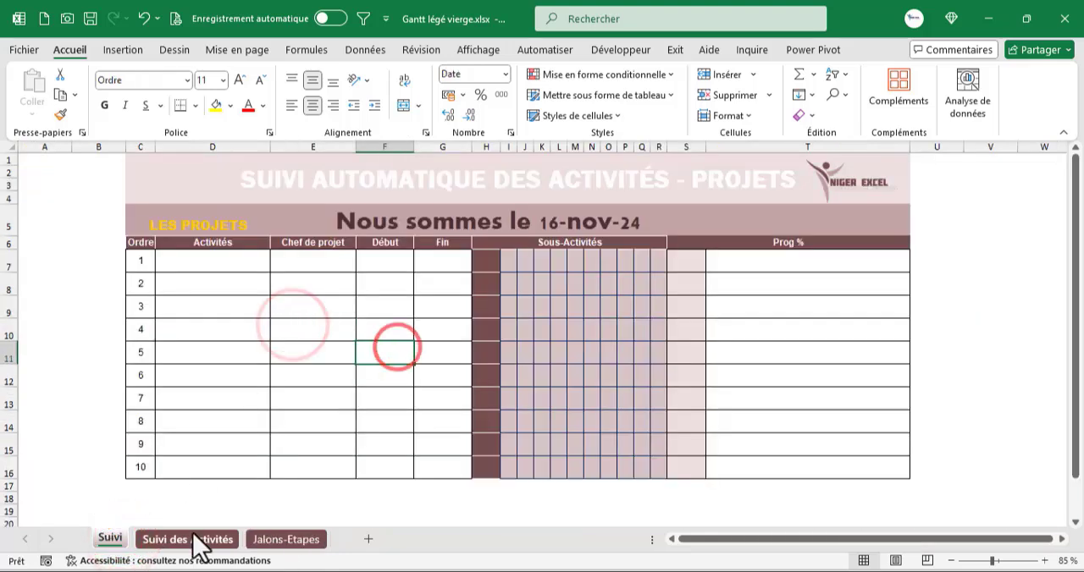
{"action": "left_click", "coordinate": [341, 288]}
{"action": "left_click", "coordinate": [481, 51]}
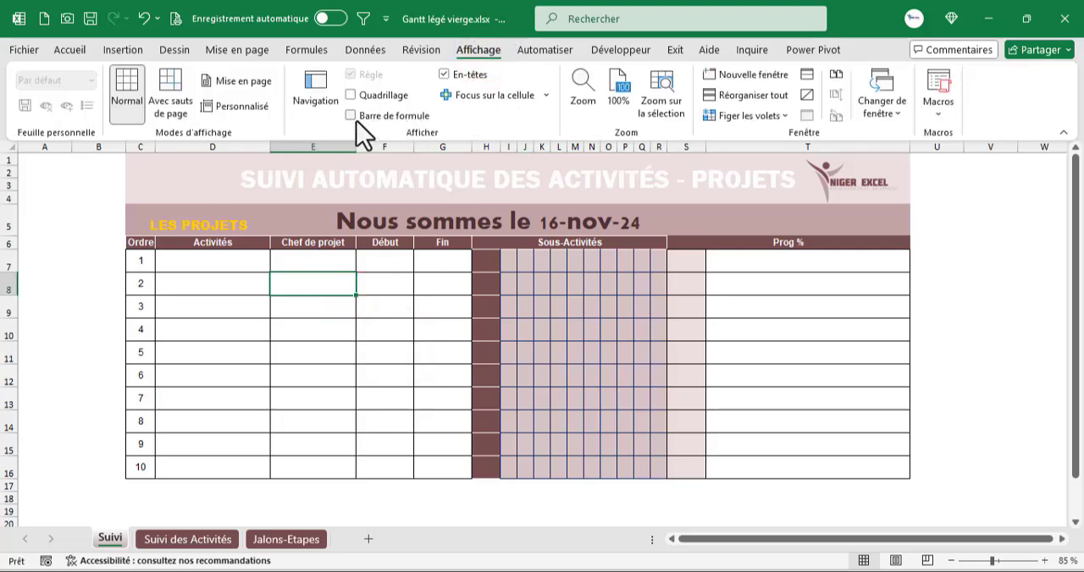
{"action": "left_click", "coordinate": [350, 115]}
{"action": "left_click", "coordinate": [449, 346]}
{"action": "left_click", "coordinate": [519, 341]}
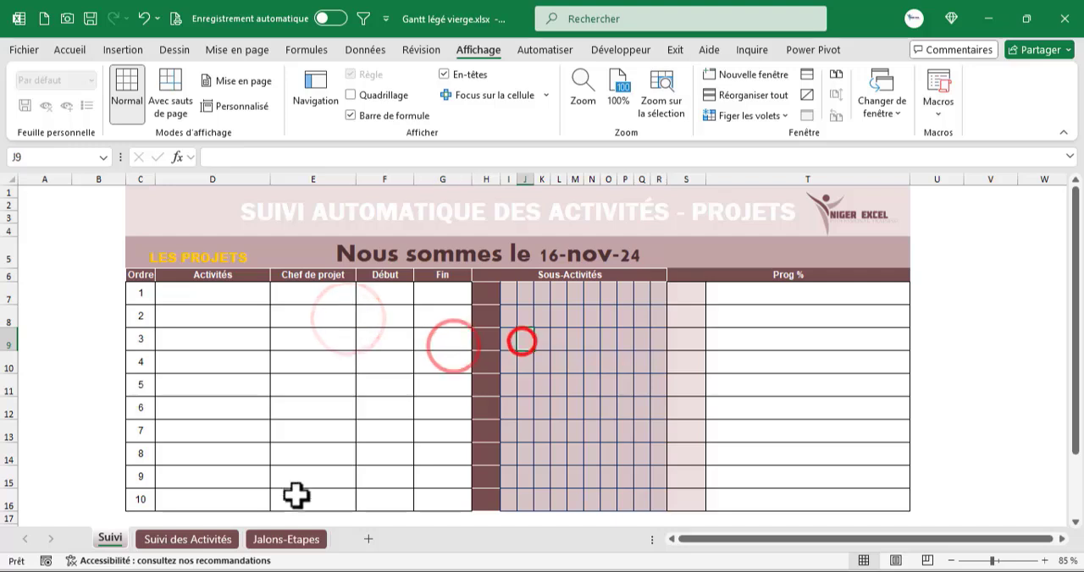
- Examine the columns of the SUIVI DES TRAVAUX table on the Suivi des Activités sheet and the choices offered for the status
{"action": "left_click", "coordinate": [201, 537]}
{"action": "left_click", "coordinate": [292, 300]}
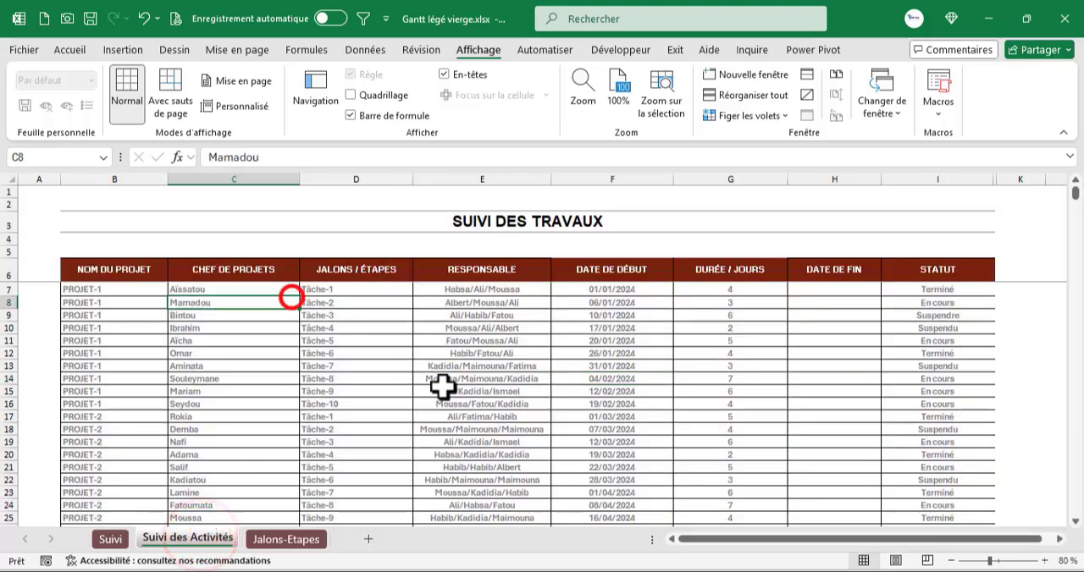
{"action": "left_click", "coordinate": [438, 383]}
{"action": "left_click", "coordinate": [615, 383]}
{"action": "left_click", "coordinate": [744, 366]}
{"action": "left_click", "coordinate": [864, 356]}
{"action": "left_click", "coordinate": [929, 341]}
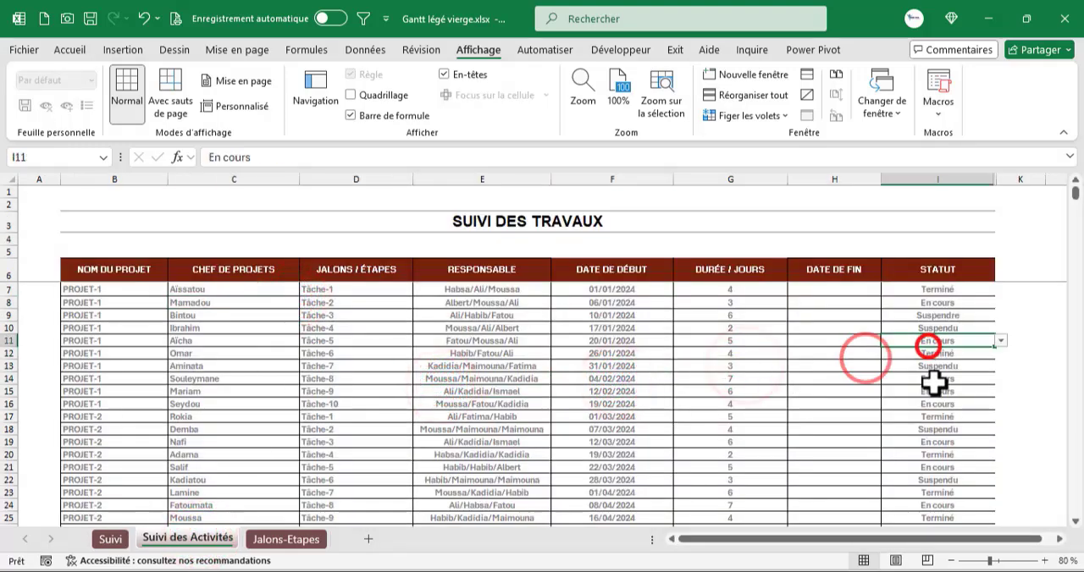
{"action": "left_click", "coordinate": [931, 379]}
{"action": "left_click", "coordinate": [952, 289]}
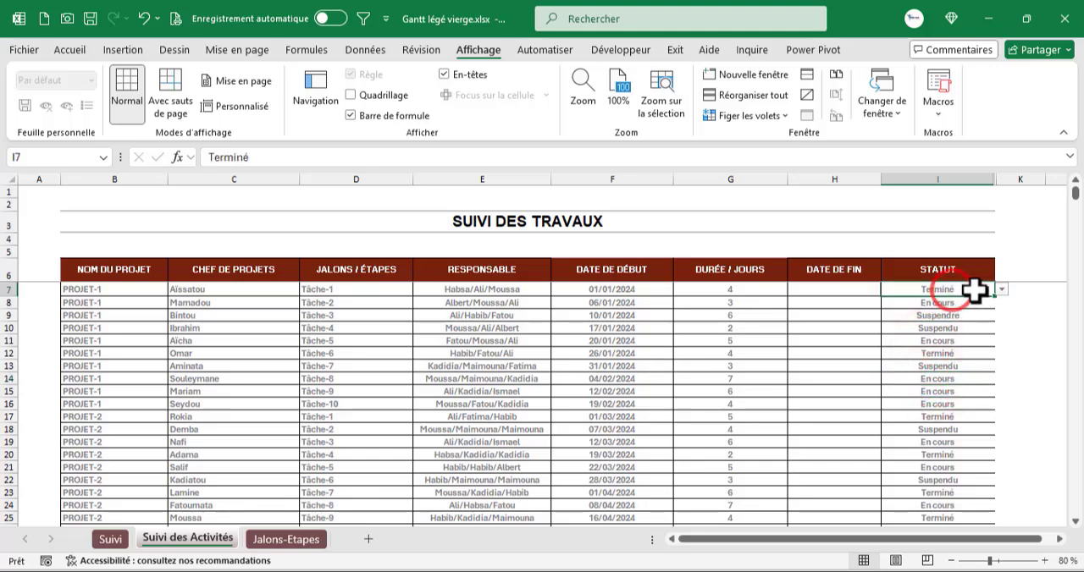
{"action": "left_click", "coordinate": [1002, 290]}
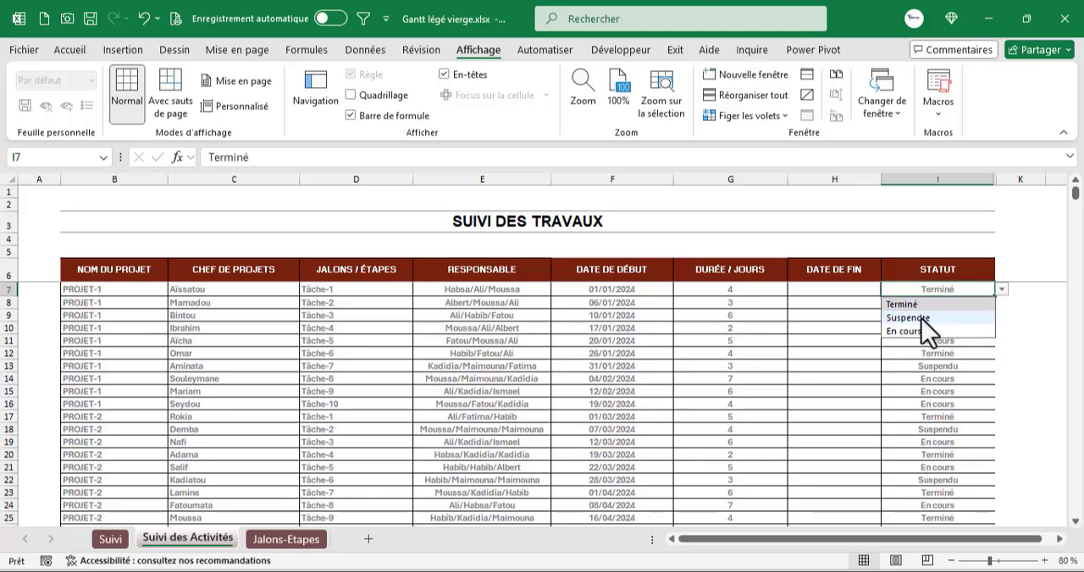
{"action": "left_click", "coordinate": [922, 374]}
{"action": "left_click", "coordinate": [123, 315]}
{"action": "left_click", "coordinate": [199, 353]}
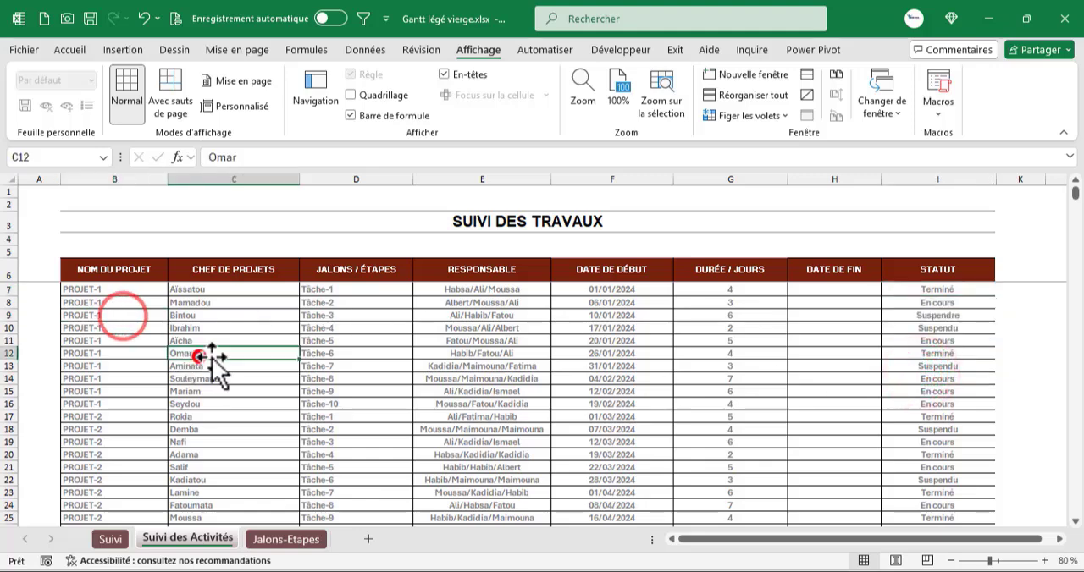
{"action": "left_click", "coordinate": [330, 351]}
{"action": "left_click", "coordinate": [428, 343]}
{"action": "left_click", "coordinate": [324, 330]}
{"action": "left_click", "coordinate": [472, 326]}
{"action": "left_click", "coordinate": [564, 364]}
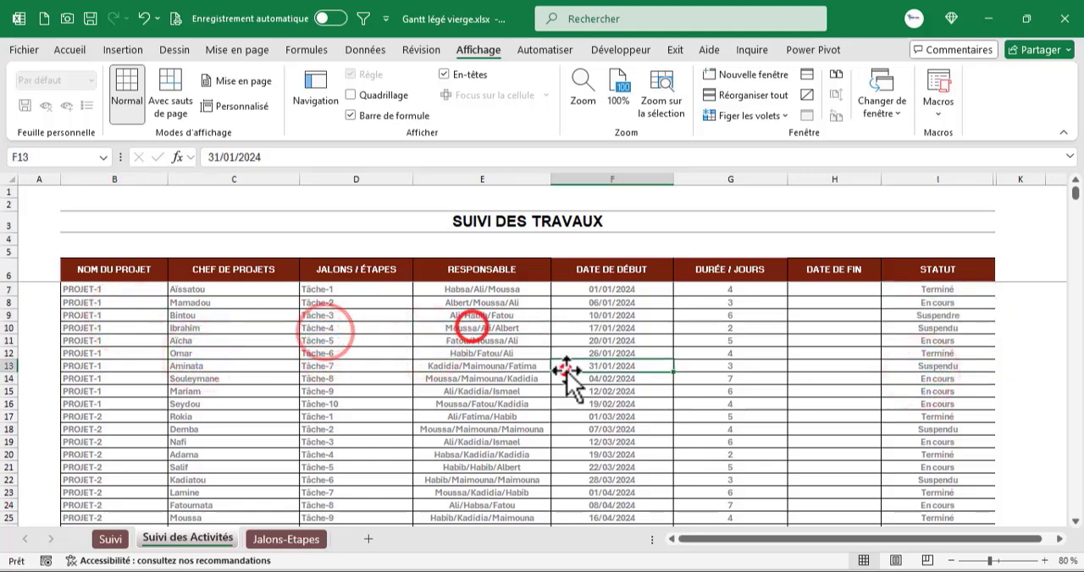
- Examine the project headings and PROJET-1's task list in the TABLE DES CATÉGORIES on the Jalons-Etapes sheet
{"action": "left_click", "coordinate": [319, 535]}
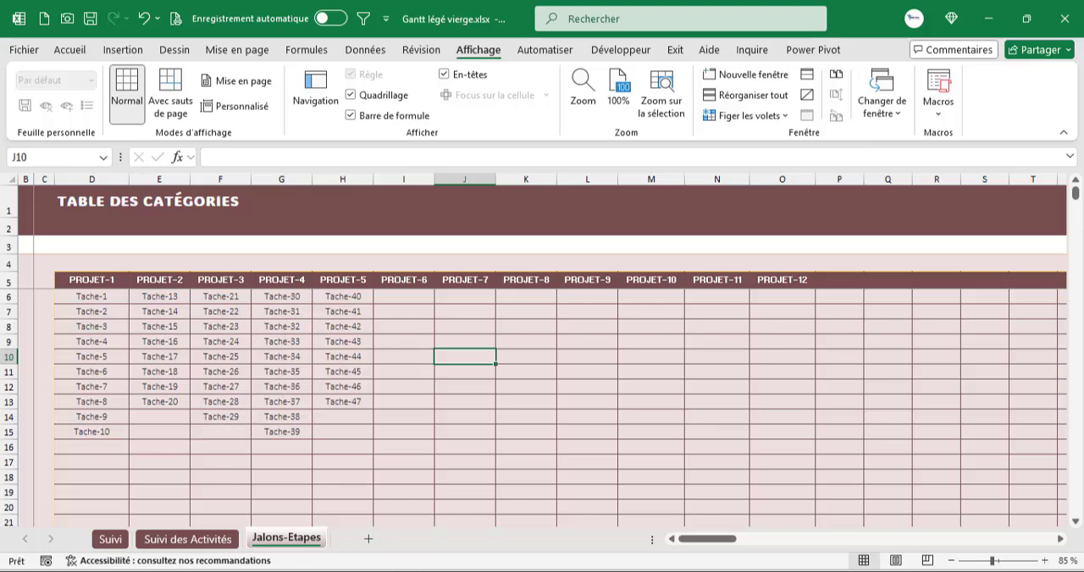
{"action": "mouse_move", "coordinate": [689, 538]}
{"action": "left_mouse_down"}
{"action": "mouse_move", "coordinate": [979, 538]}
{"action": "mouse_move", "coordinate": [696, 538]}
{"action": "left_mouse_up"}
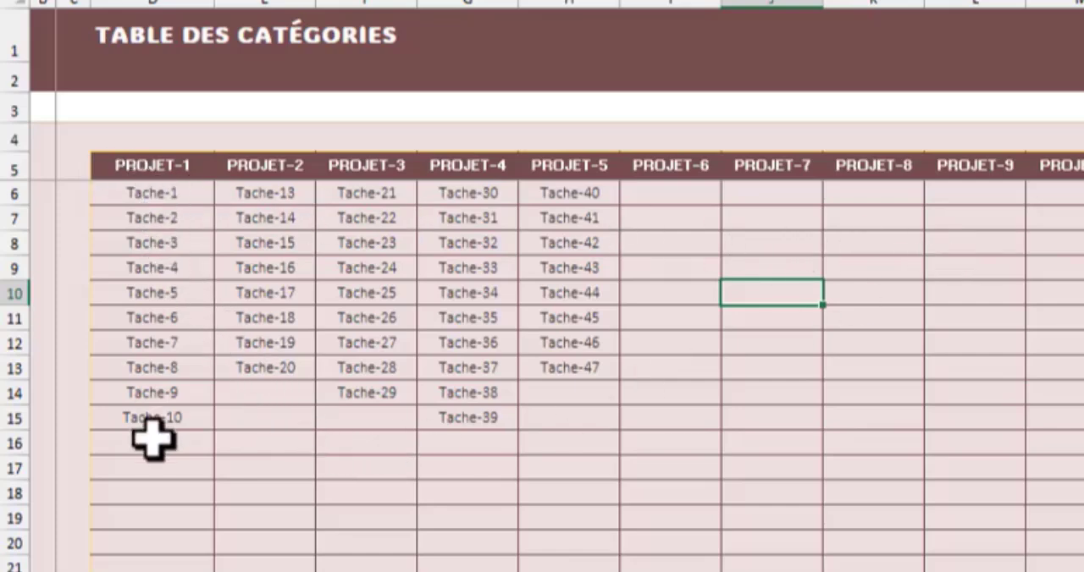
{"action": "left_click", "coordinate": [153, 163]}
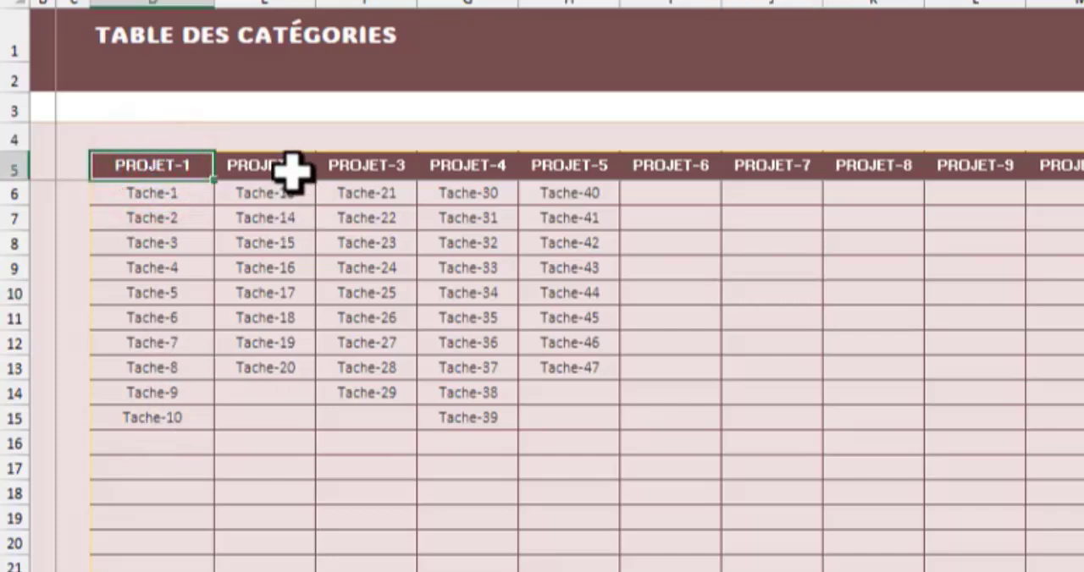
{"action": "left_click", "coordinate": [288, 167]}
{"action": "left_click", "coordinate": [364, 168]}
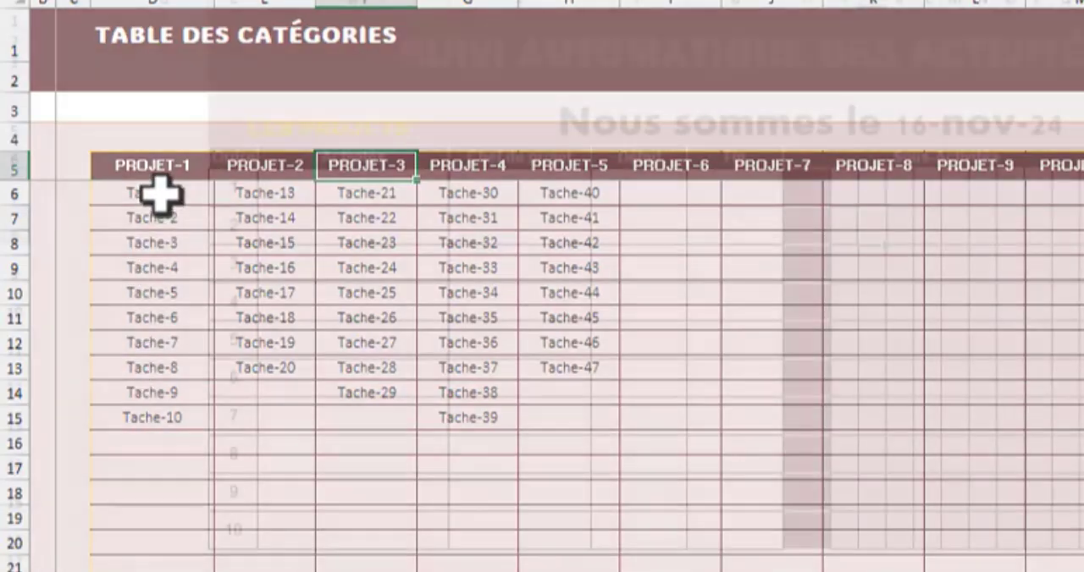
{"action": "left_click", "coordinate": [153, 194]}
{"action": "key", "text": "ctrl+shift+Down"}
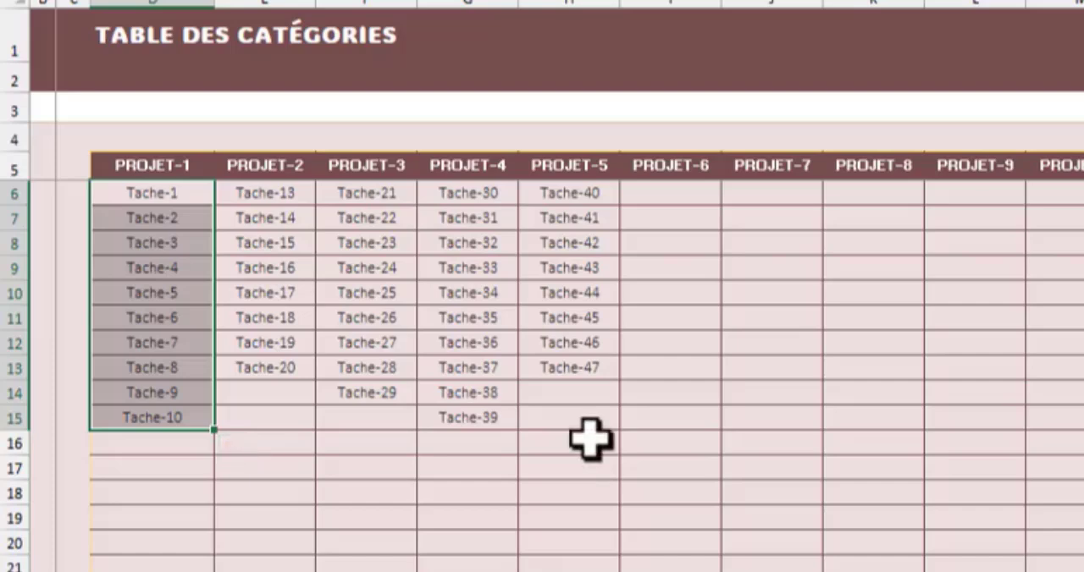
{"action": "left_click", "coordinate": [132, 167]}
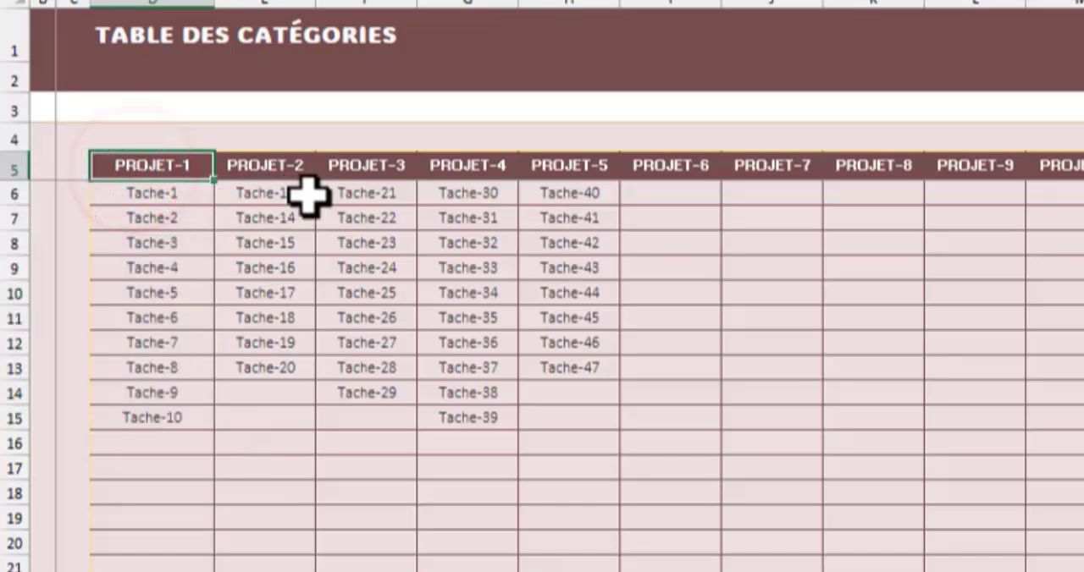
{"action": "left_click", "coordinate": [131, 167]}
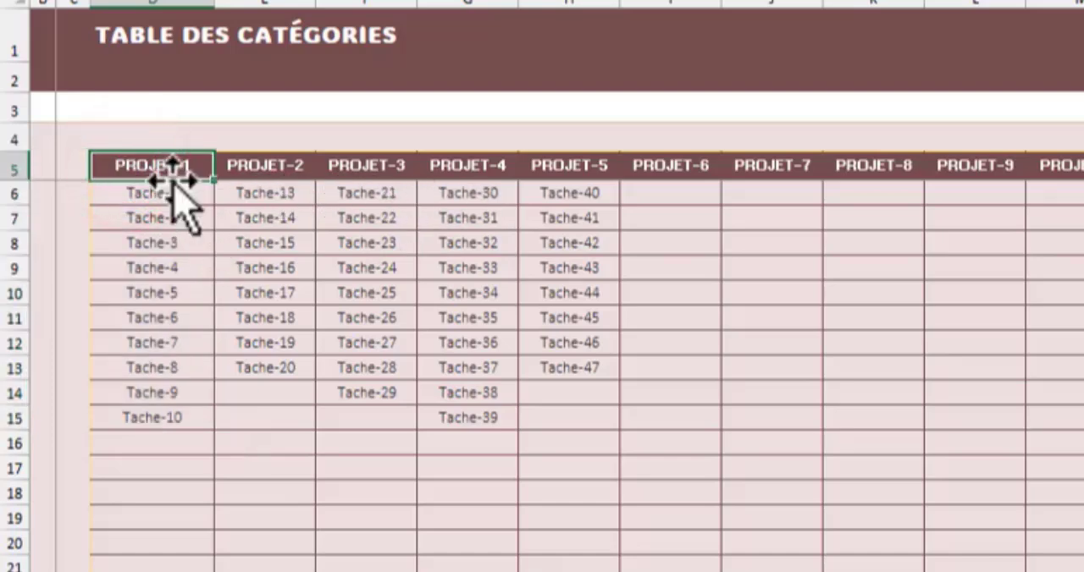
- Examine the heading row from PROJET-1 to PROJET-12, the empty headings beyond it and the tasks listed under the projects
{"action": "left_click_drag", "start_coordinate": [172, 169], "coordinate": [908, 186]}
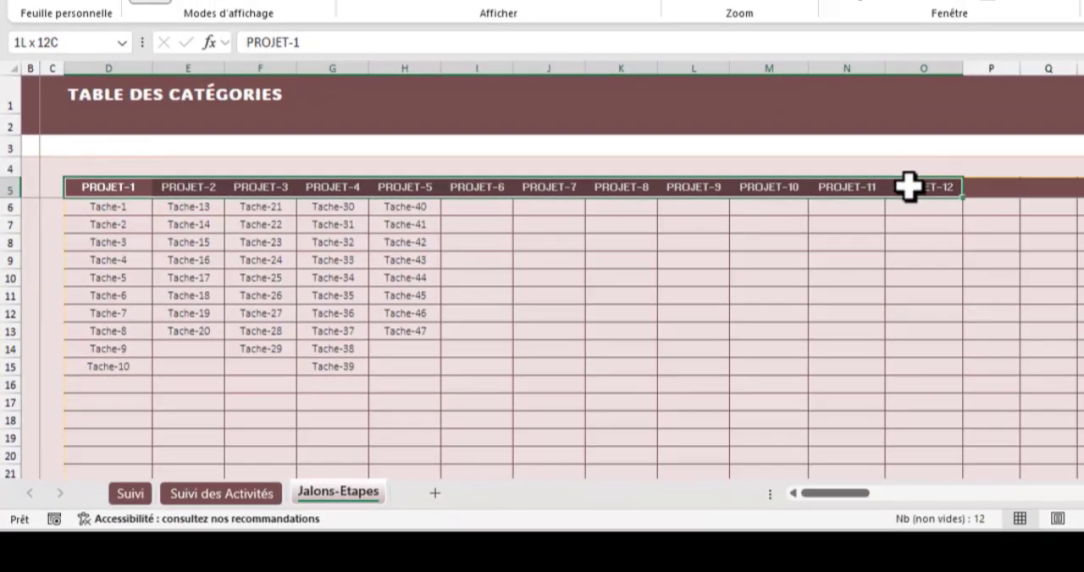
{"action": "left_click", "coordinate": [1003, 182]}
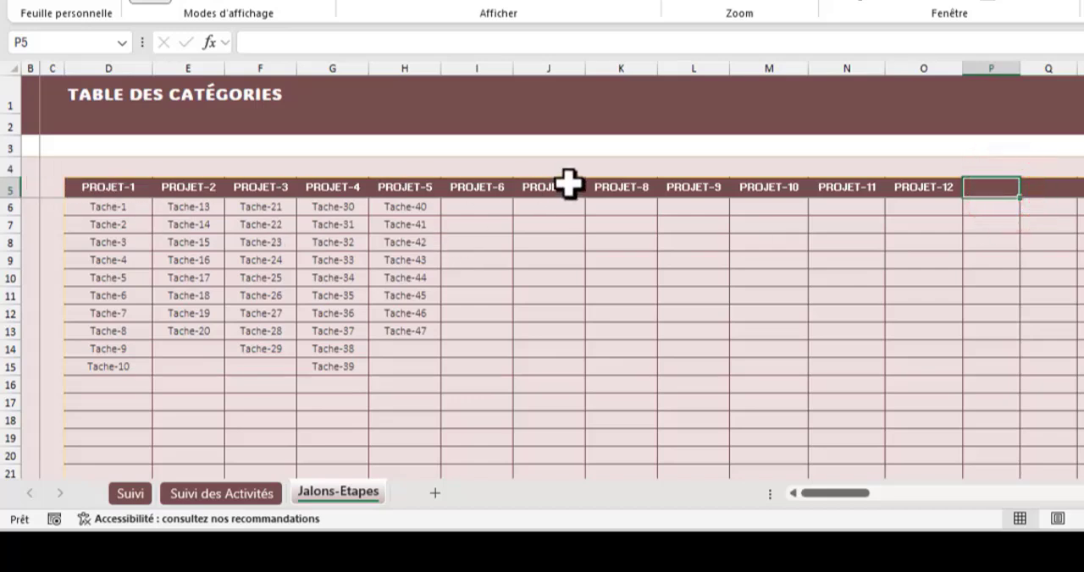
{"action": "left_click", "coordinate": [983, 187]}
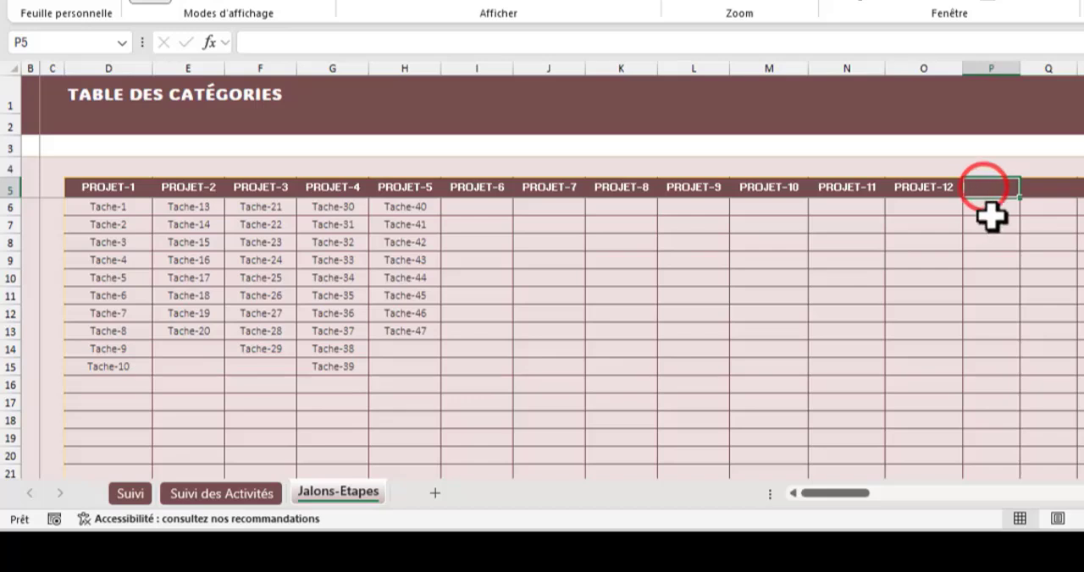
{"action": "left_click", "coordinate": [1059, 187]}
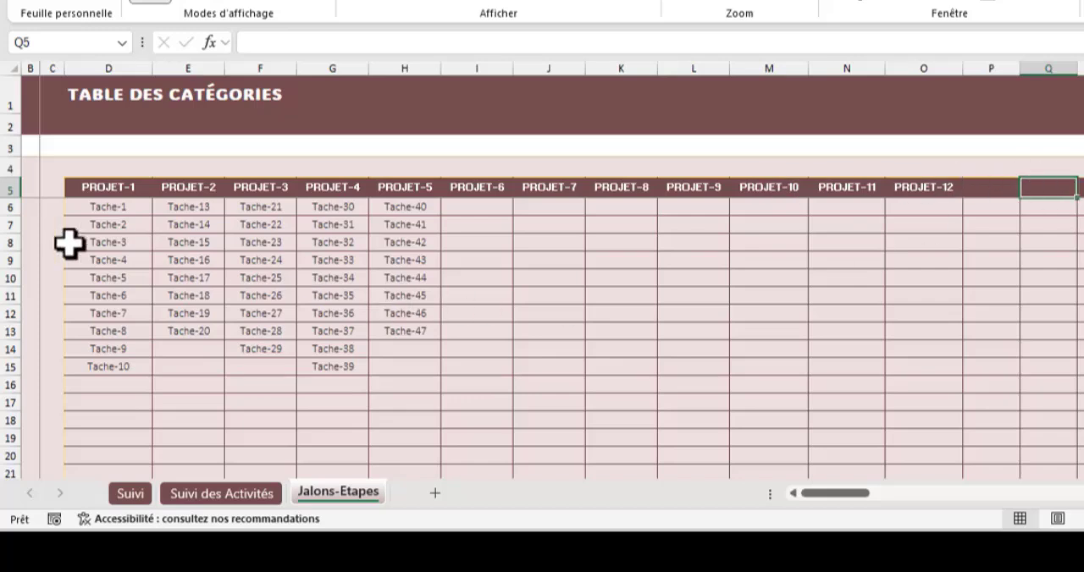
{"action": "left_click_drag", "start_coordinate": [117, 209], "coordinate": [117, 388]}
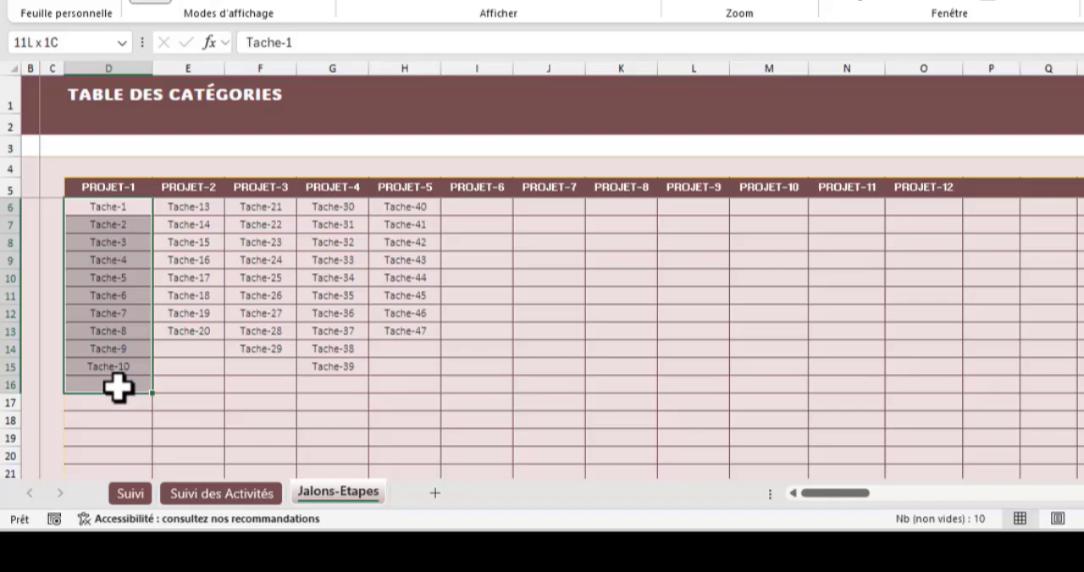
{"action": "left_click_drag", "start_coordinate": [69, 187], "coordinate": [942, 185]}
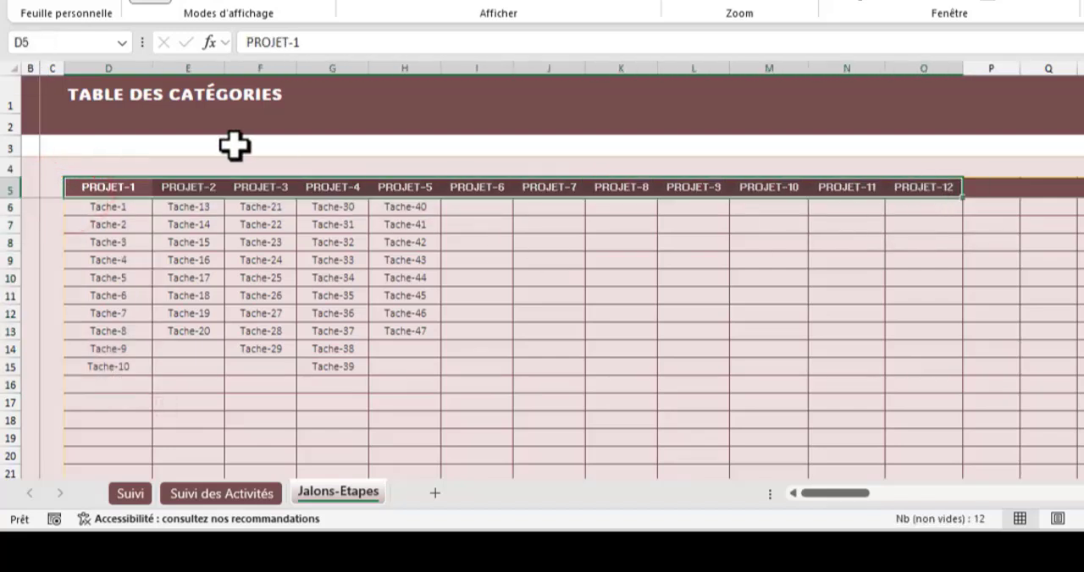
{"action": "left_click", "coordinate": [188, 278]}
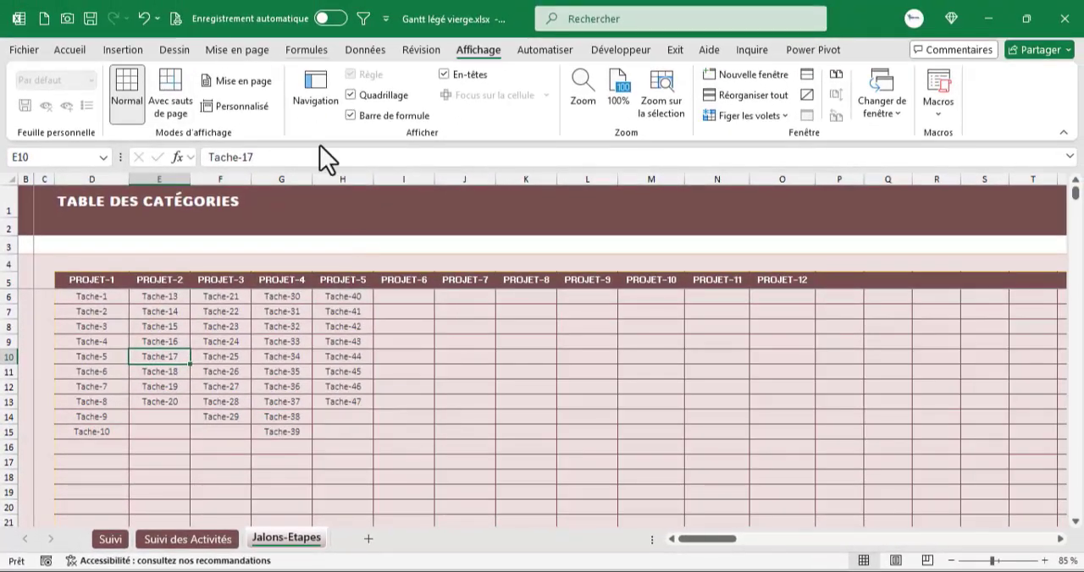
{"action": "left_click", "coordinate": [341, 342]}
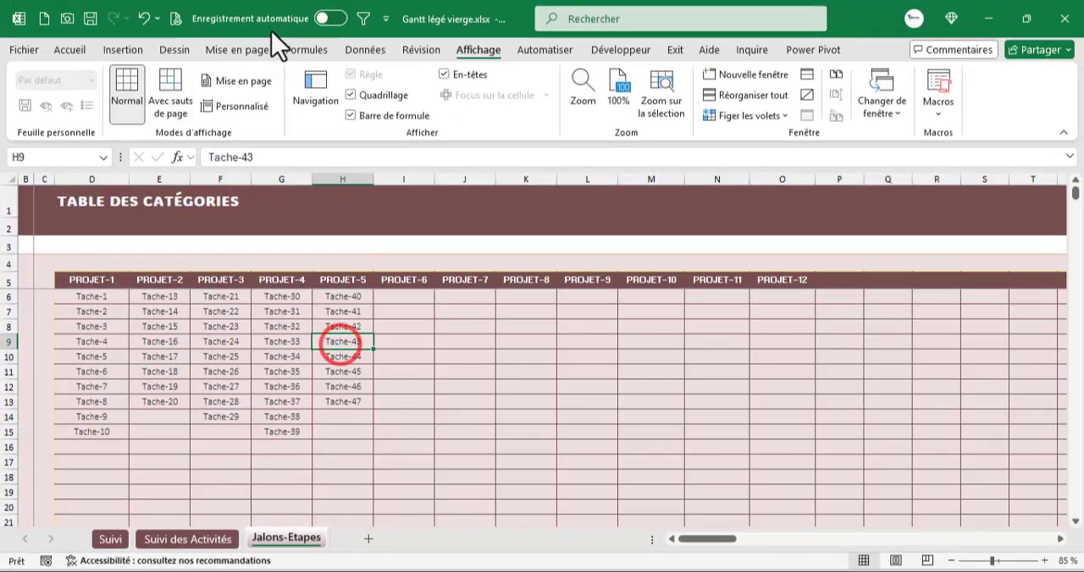
- Start a new workbook-scoped defined name called Projets and clear the cell reference proposed for it
{"action": "left_click", "coordinate": [304, 50]}
{"action": "left_click", "coordinate": [571, 105]}
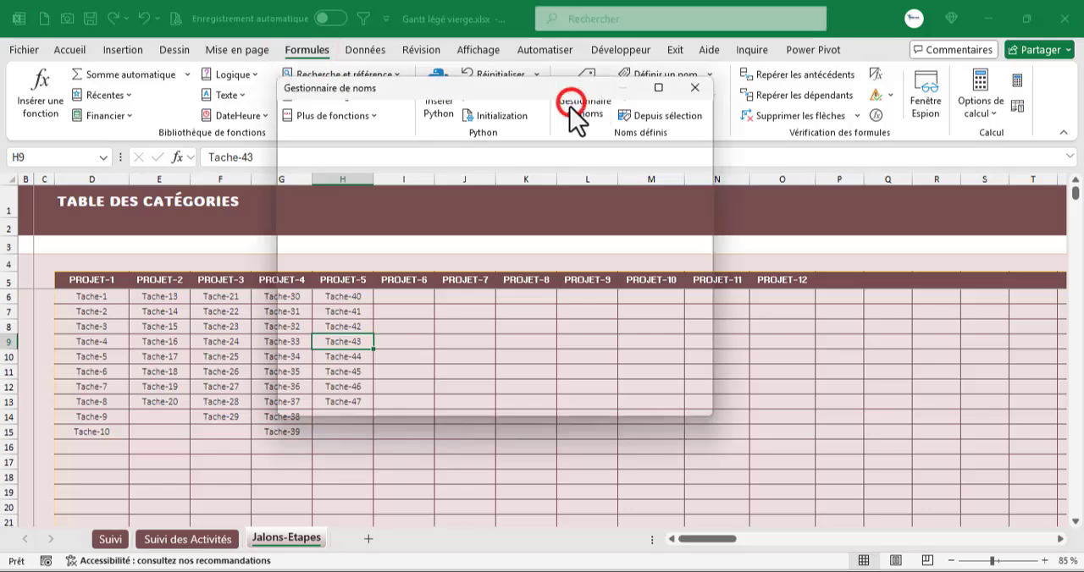
{"action": "left_click", "coordinate": [326, 116]}
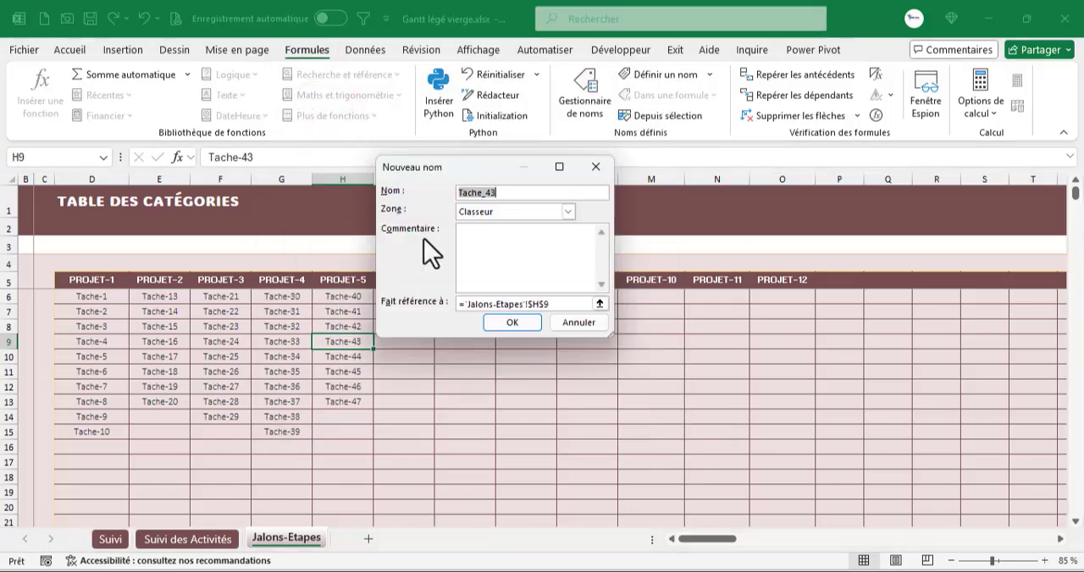
{"action": "type", "text": "Projets"}
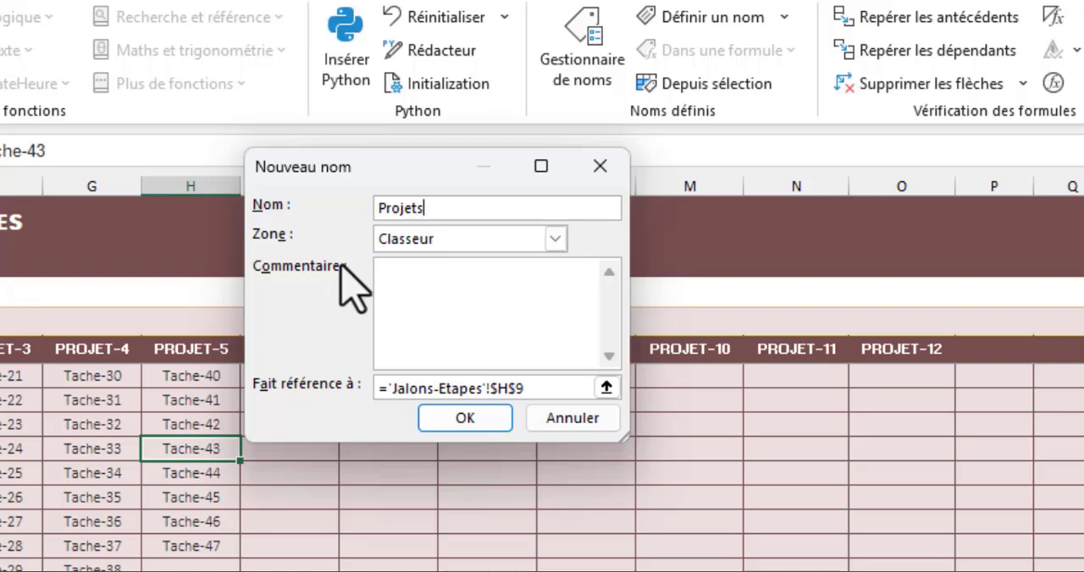
{"action": "left_click", "coordinate": [537, 389]}
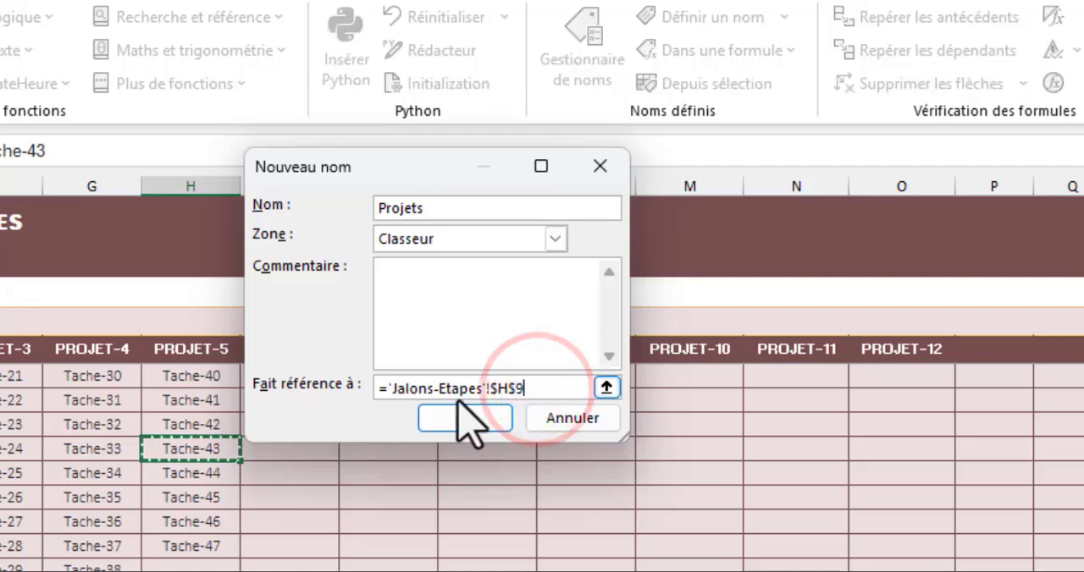
{"action": "left_click_drag", "start_coordinate": [222, 408], "coordinate": [230, 390]}
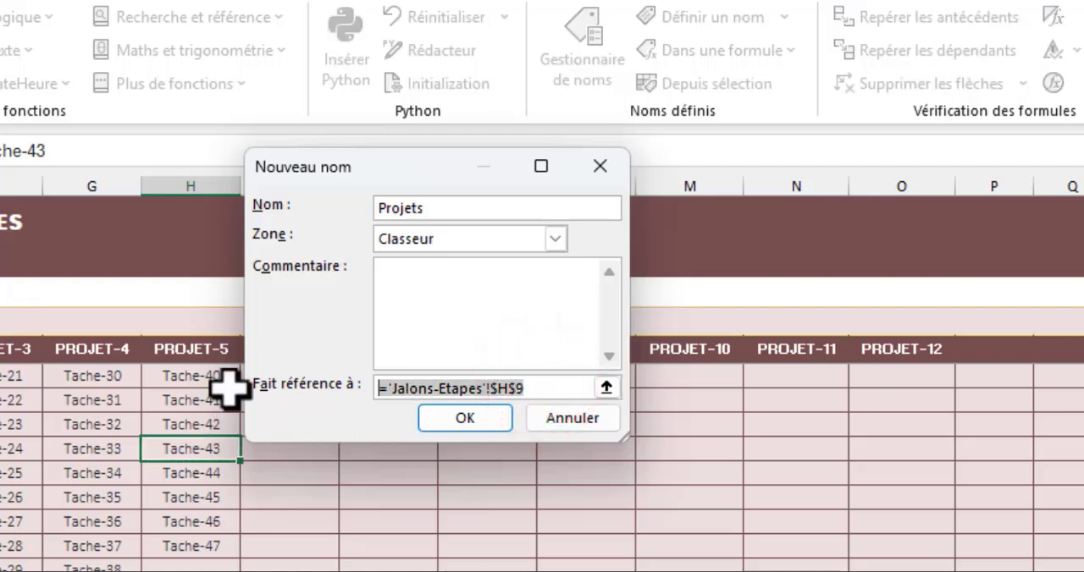
{"action": "key", "text": "BackSpace"}
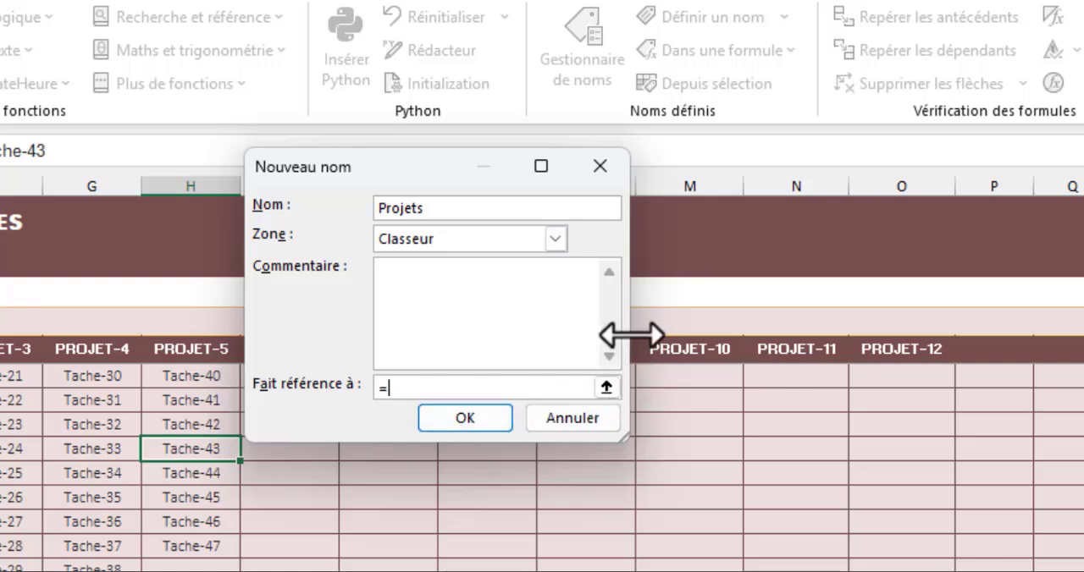
- Define the Projets name as =DECALER('Jalons-Etapes'!$D$5;0;0;;NBVAL('Jalons-Etapes'!$5:$5)) and save it
{"action": "left_click_drag", "start_coordinate": [630, 333], "coordinate": [1083, 333]}
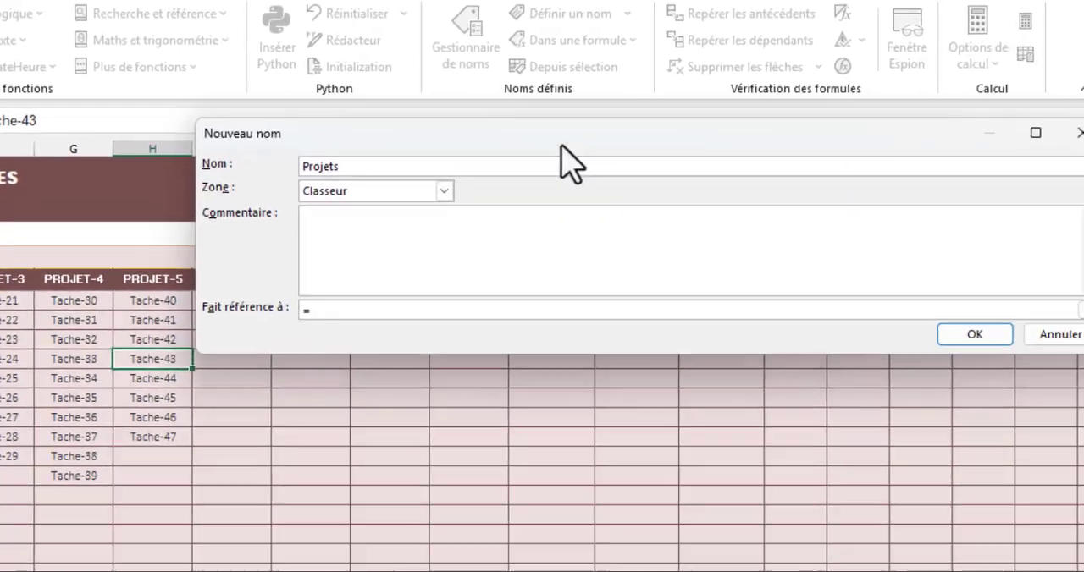
{"action": "left_click_drag", "start_coordinate": [705, 174], "coordinate": [504, 226]}
{"action": "left_click_drag", "start_coordinate": [379, 169], "coordinate": [223, 182]}
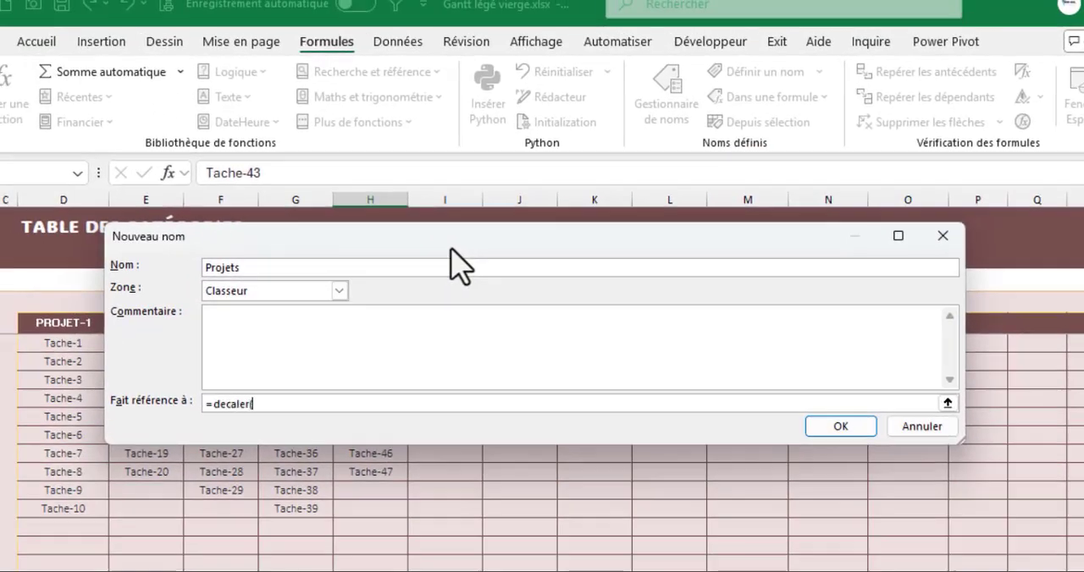
{"action": "left_click_drag", "start_coordinate": [446, 248], "coordinate": [476, 372]}
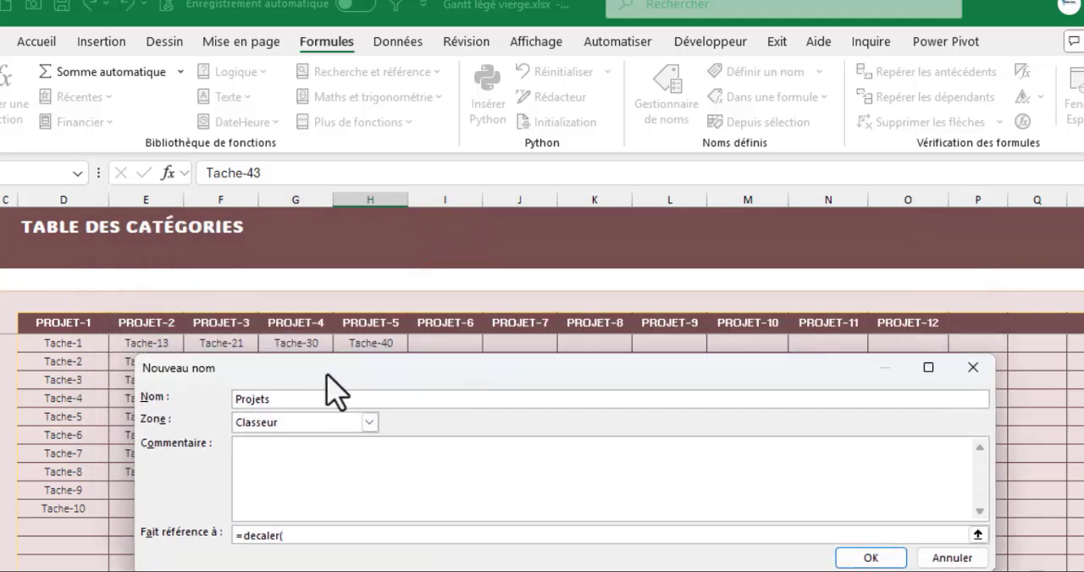
{"action": "left_click", "coordinate": [68, 323]}
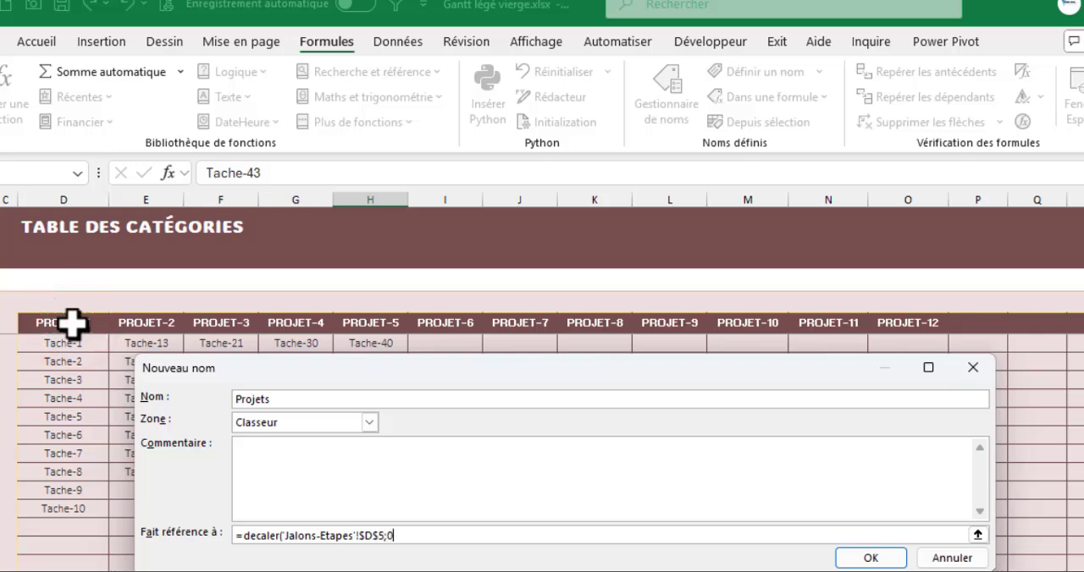
{"action": "type", "text": ";0;;nbval("}
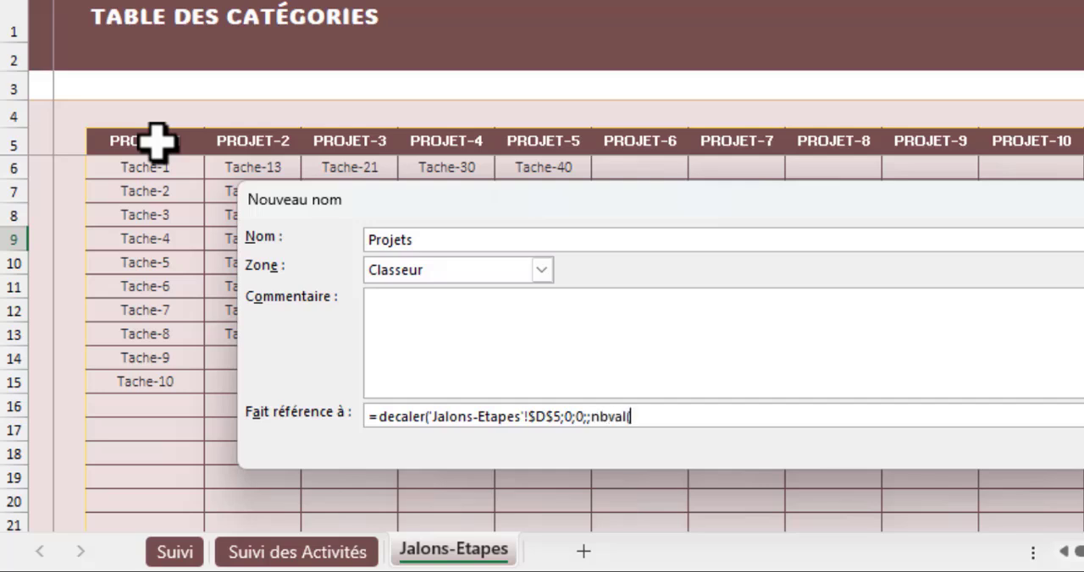
{"action": "left_click", "coordinate": [17, 143]}
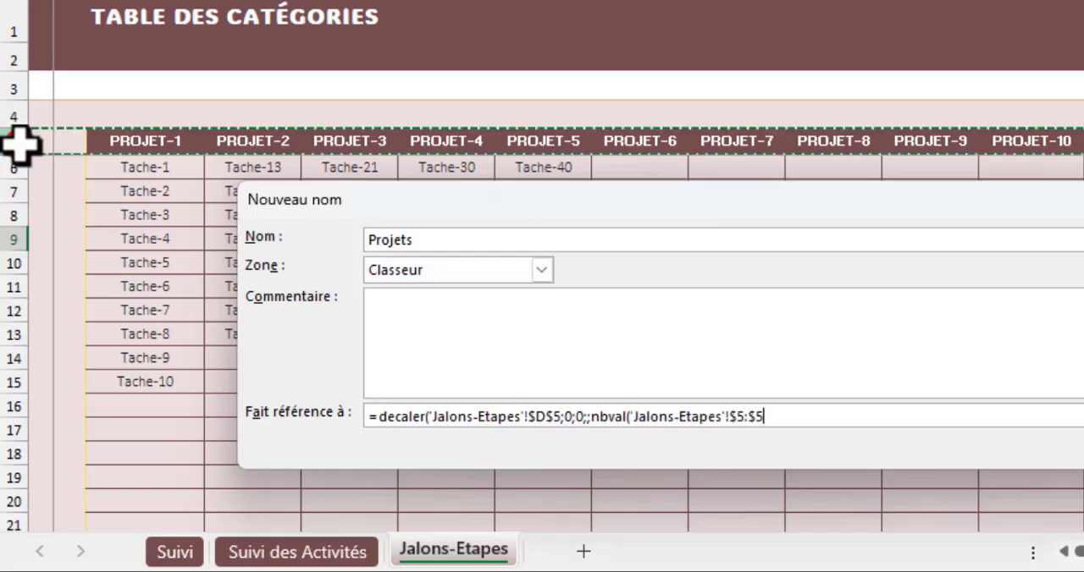
{"action": "type", "text": ")"}
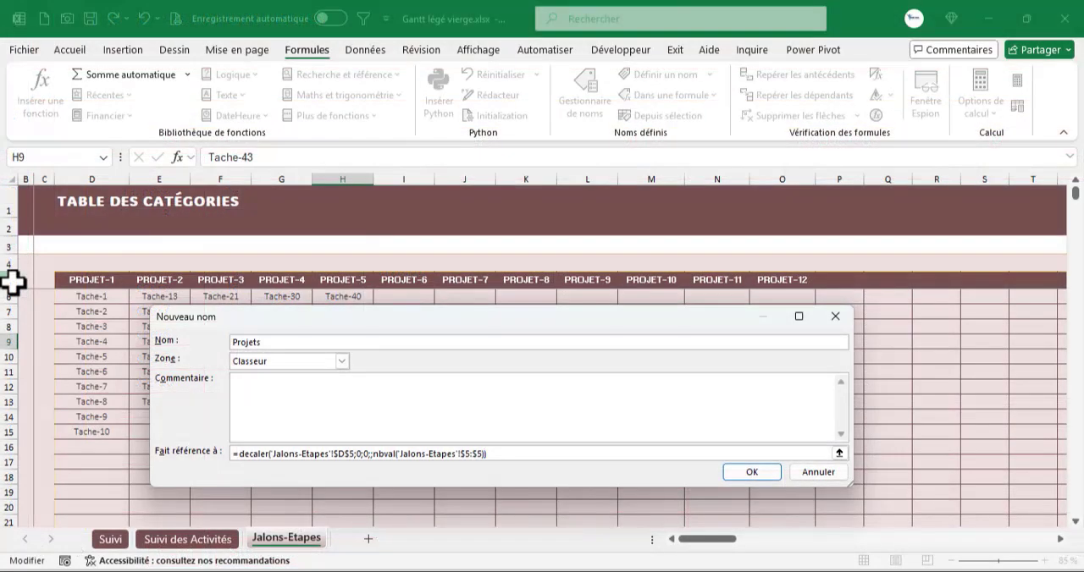
{"action": "key", "text": "Return"}
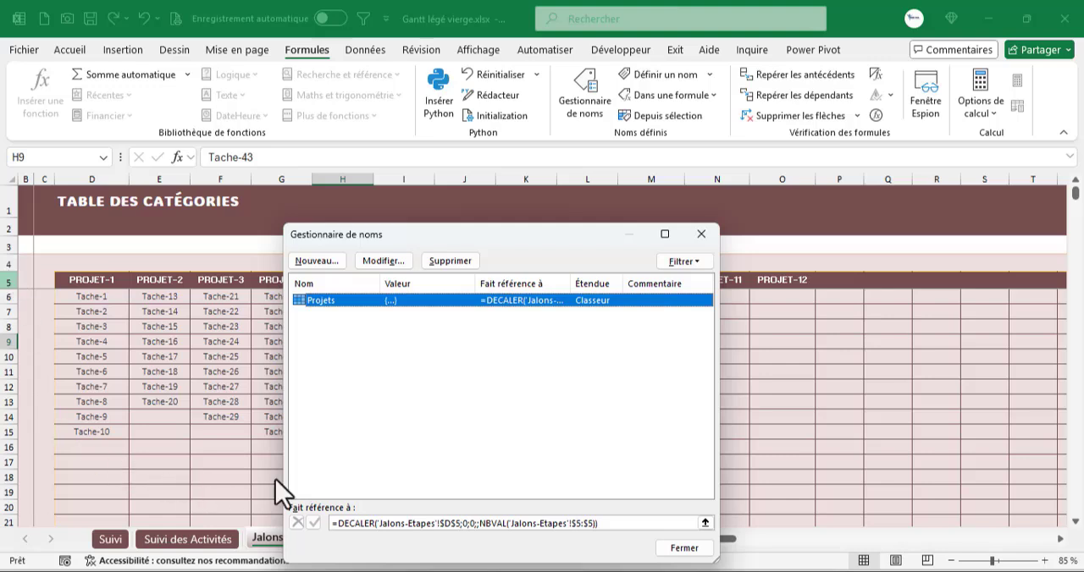
- Check which heading cells the Projets name refers to on the Jalons-Etapes sheet, and close the name manager
{"action": "left_click", "coordinate": [633, 524]}
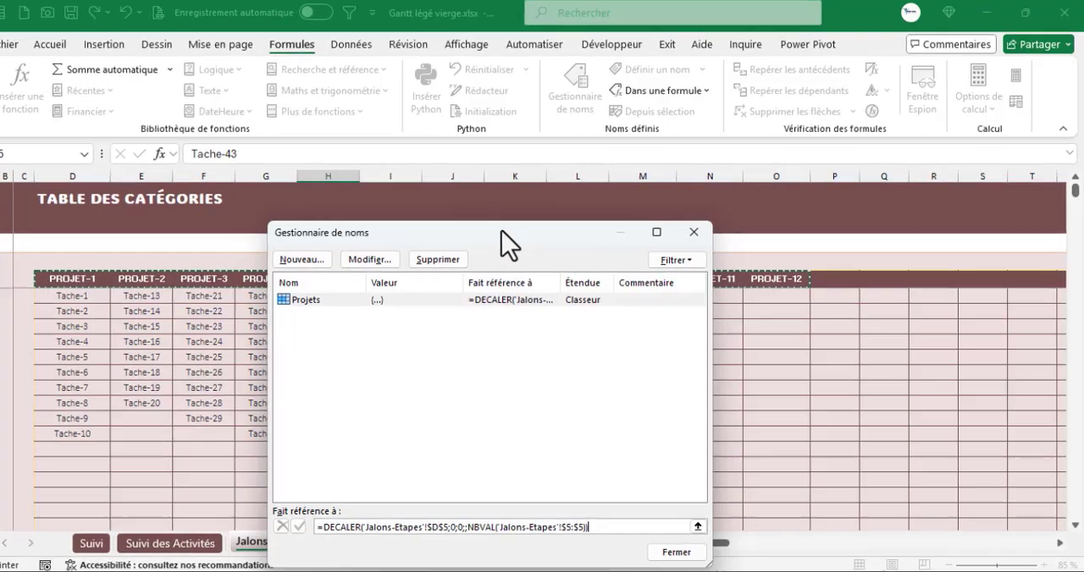
{"action": "left_click_drag", "start_coordinate": [512, 235], "coordinate": [474, 364]}
{"action": "left_click_drag", "start_coordinate": [0, 404], "coordinate": [237, 109]}
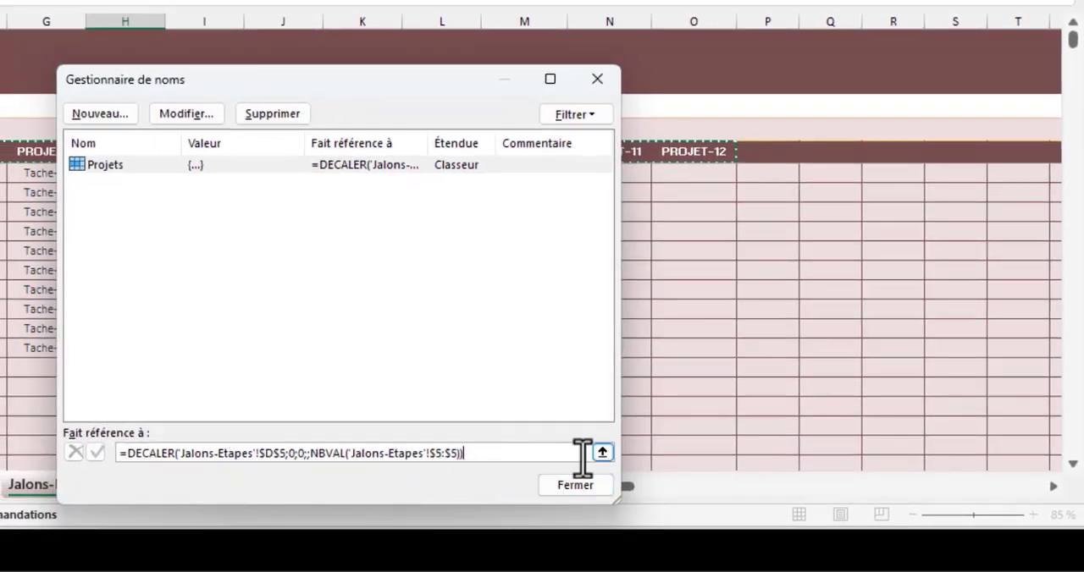
{"action": "left_click", "coordinate": [569, 489]}
- Extend the heading series one cell beyond PROJET-12 to add a PROJET-13 heading
{"action": "left_click", "coordinate": [675, 145]}
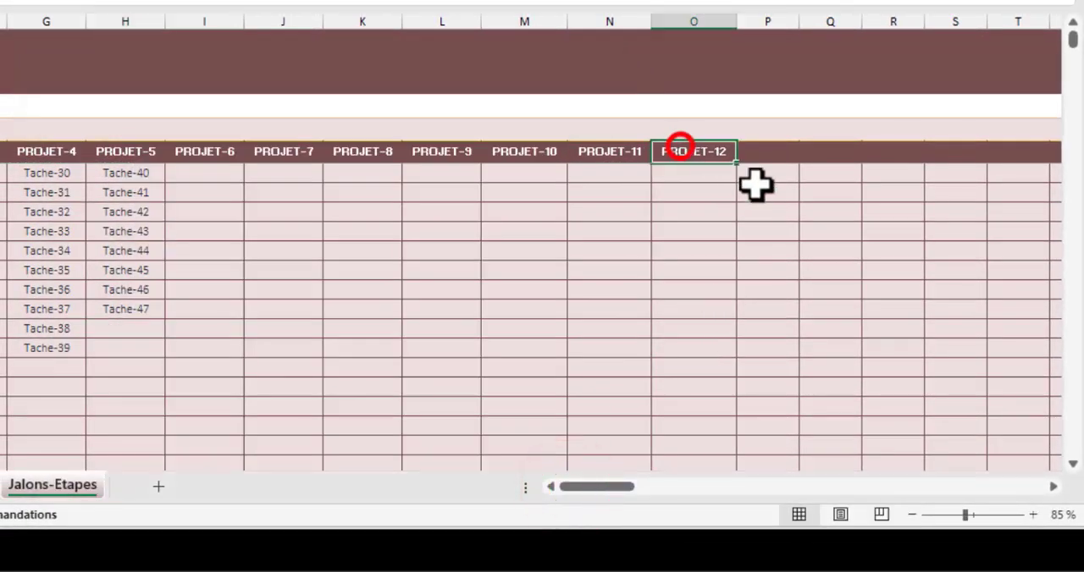
{"action": "left_click_drag", "start_coordinate": [736, 162], "coordinate": [783, 161]}
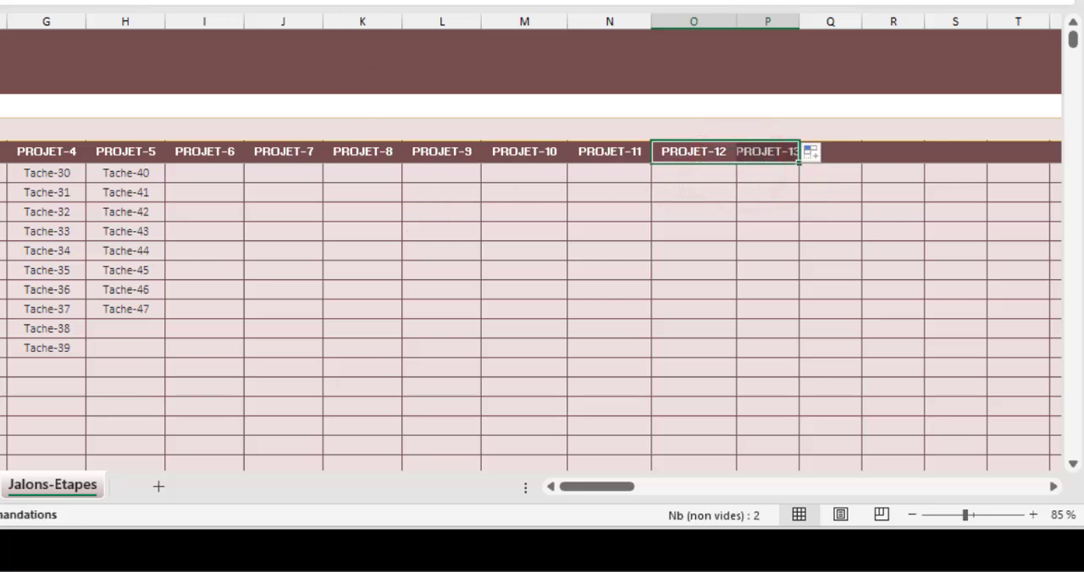
- Check whether the range of the Projets name includes the PROJET-13 heading, and close the name manager
{"action": "key", "text": "ctrl+F3"}
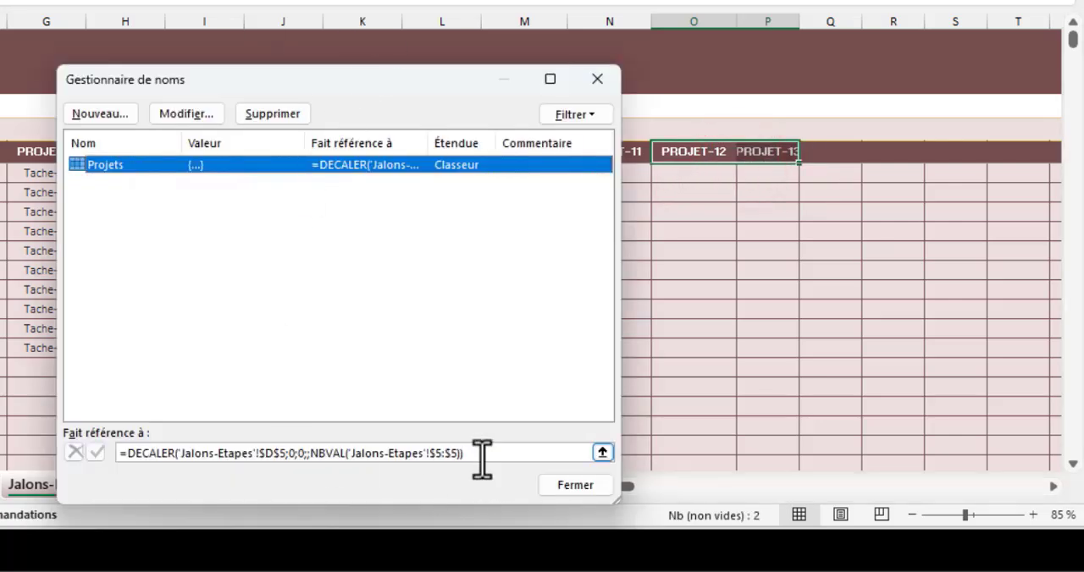
{"action": "left_click", "coordinate": [482, 457]}
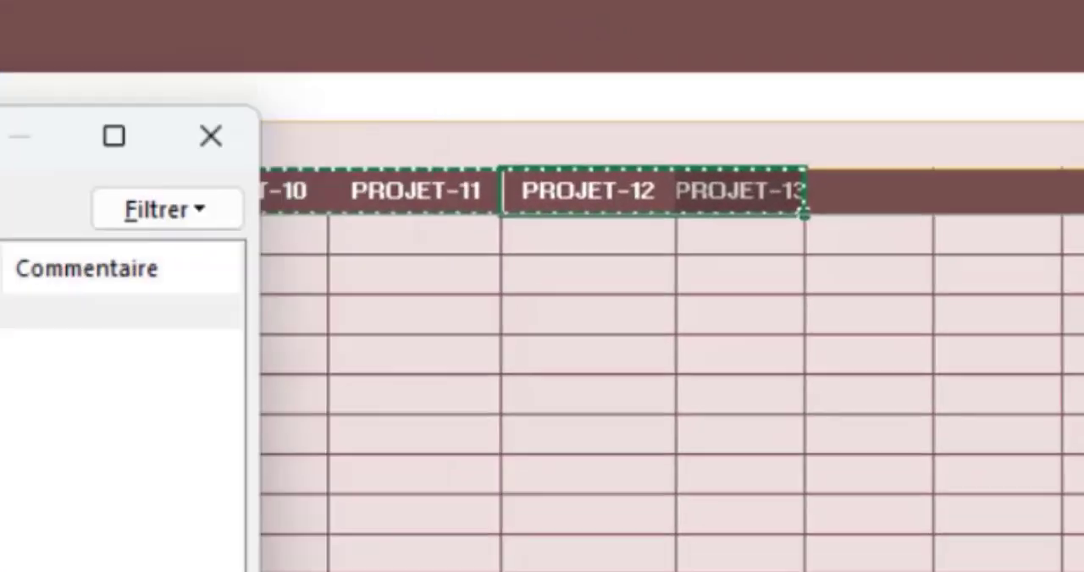
{"action": "left_click_drag", "start_coordinate": [0, 133], "coordinate": [101, 370]}
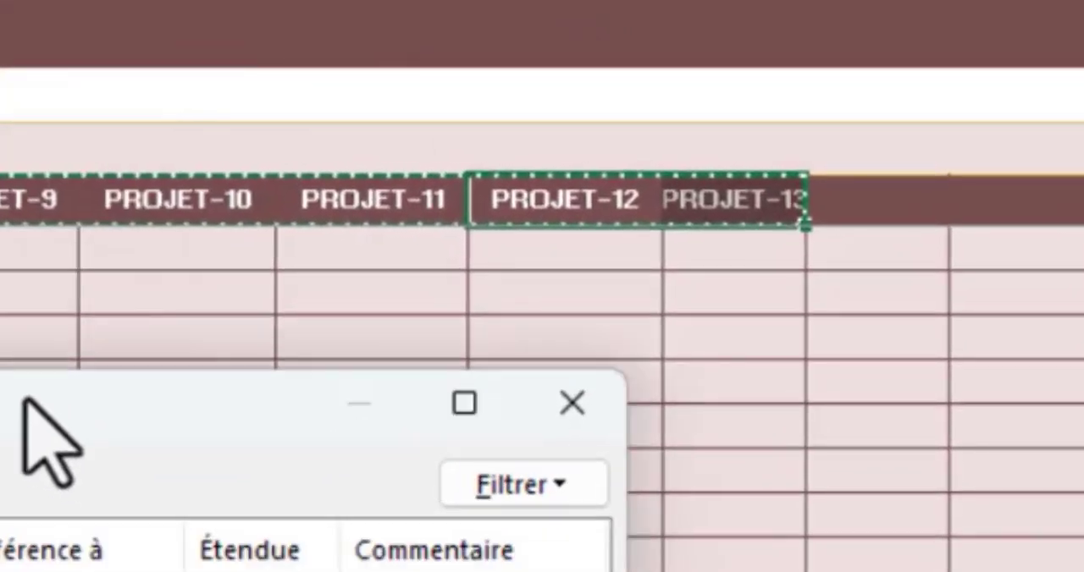
{"action": "left_click_drag", "start_coordinate": [26, 398], "coordinate": [97, 354]}
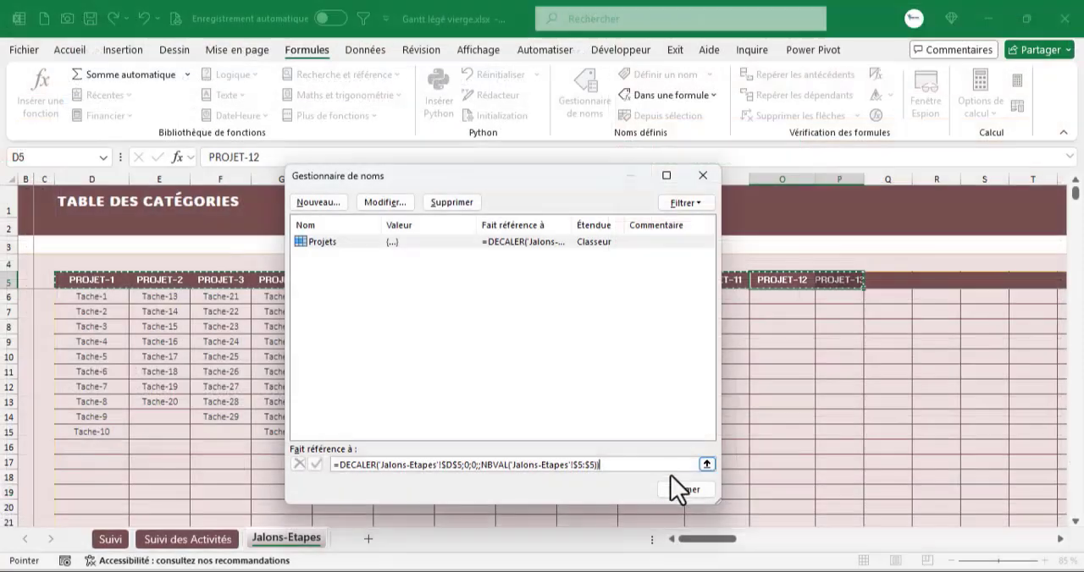
{"action": "left_click", "coordinate": [678, 490]}
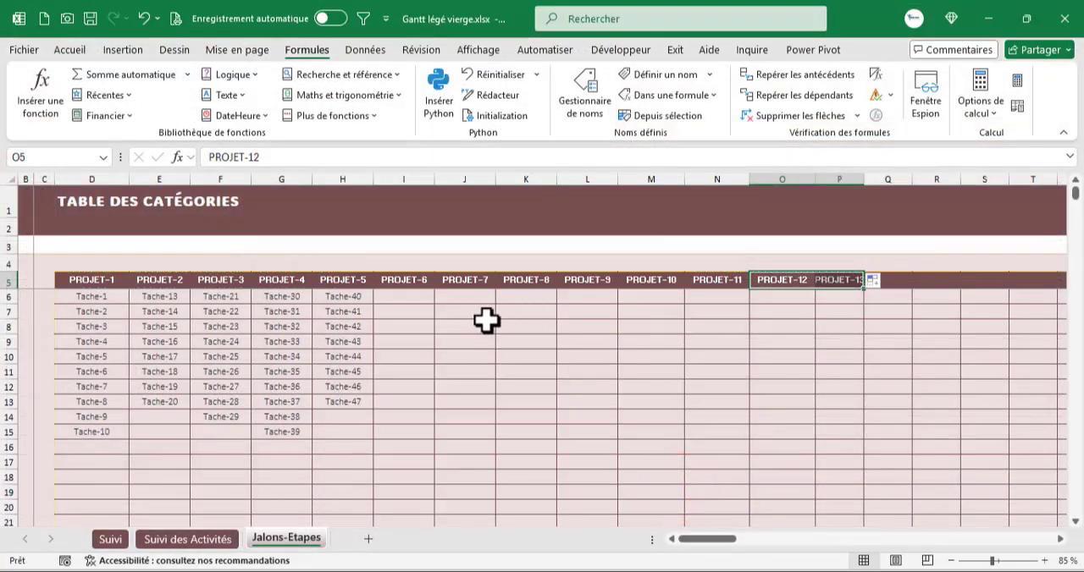
{"action": "left_click", "coordinate": [408, 310]}
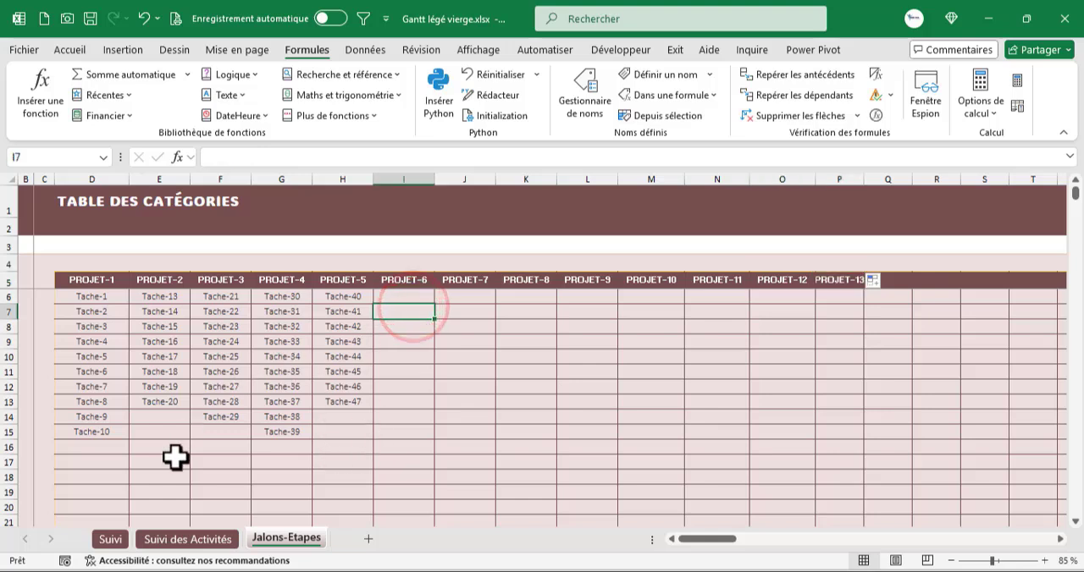
- Select the first NOM DU PROJET cell, B7, on the Suivi des Activités sheet and examine the table down to row 1000
{"action": "left_click", "coordinate": [165, 539]}
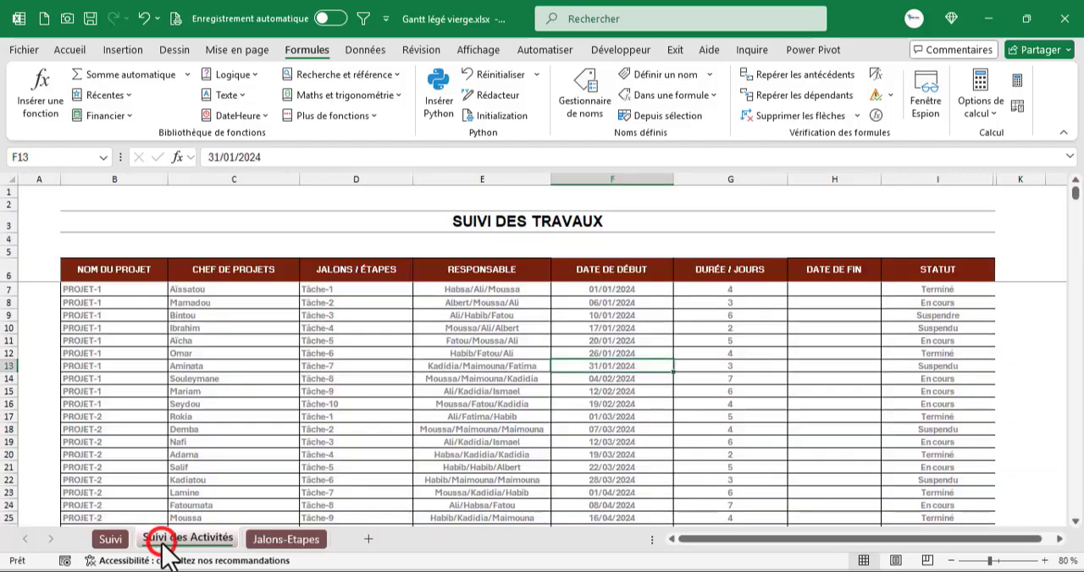
{"action": "left_click", "coordinate": [145, 291]}
{"action": "left_click", "coordinate": [144, 322]}
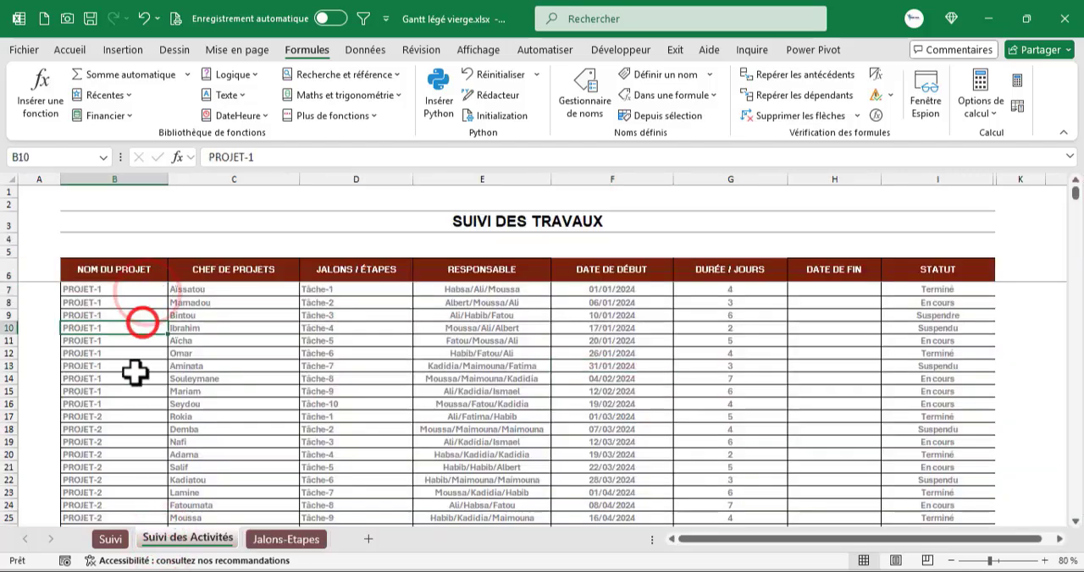
{"action": "left_click", "coordinate": [138, 370]}
{"action": "left_click", "coordinate": [121, 447]}
{"action": "left_click", "coordinate": [145, 290]}
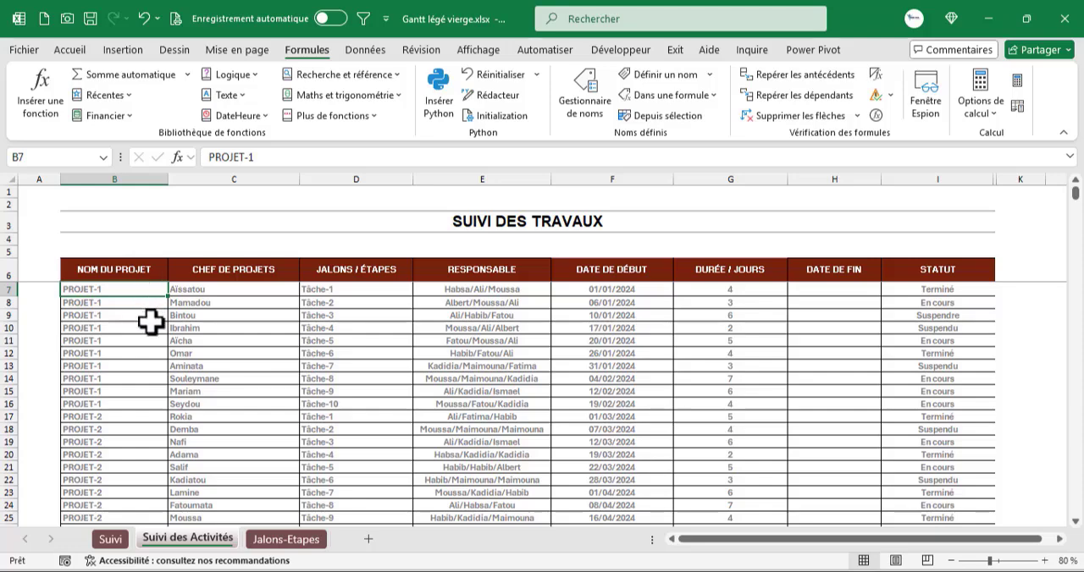
{"action": "scroll", "coordinate": [151, 320], "scroll_direction": "down", "scroll_amount": 15}
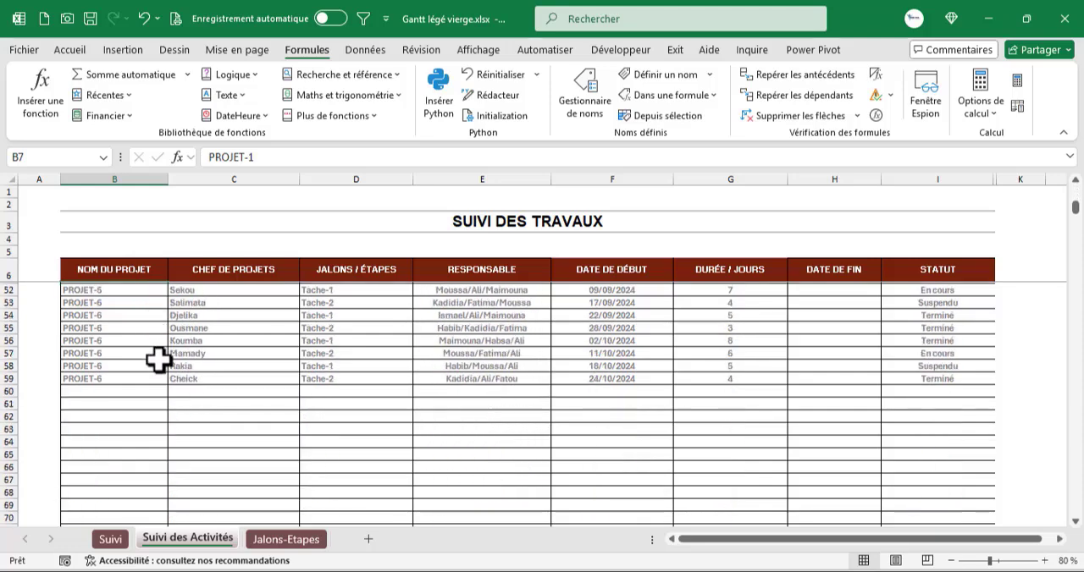
{"action": "scroll", "coordinate": [158, 362], "scroll_direction": "down", "scroll_amount": 5}
{"action": "scroll", "coordinate": [159, 381], "scroll_direction": "down", "scroll_amount": 7}
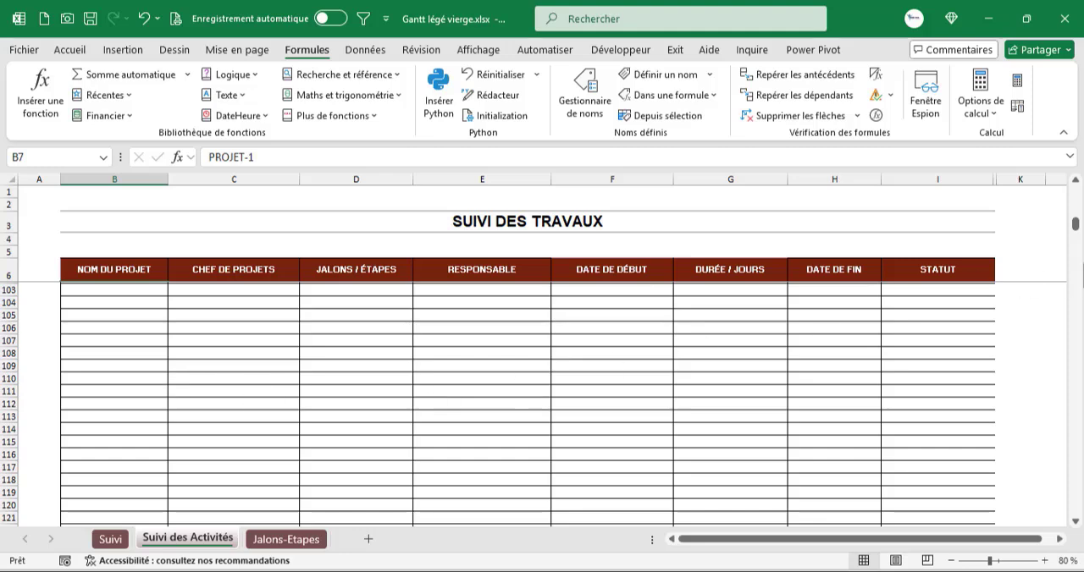
{"action": "left_click_drag", "start_coordinate": [1072, 227], "coordinate": [1070, 529]}
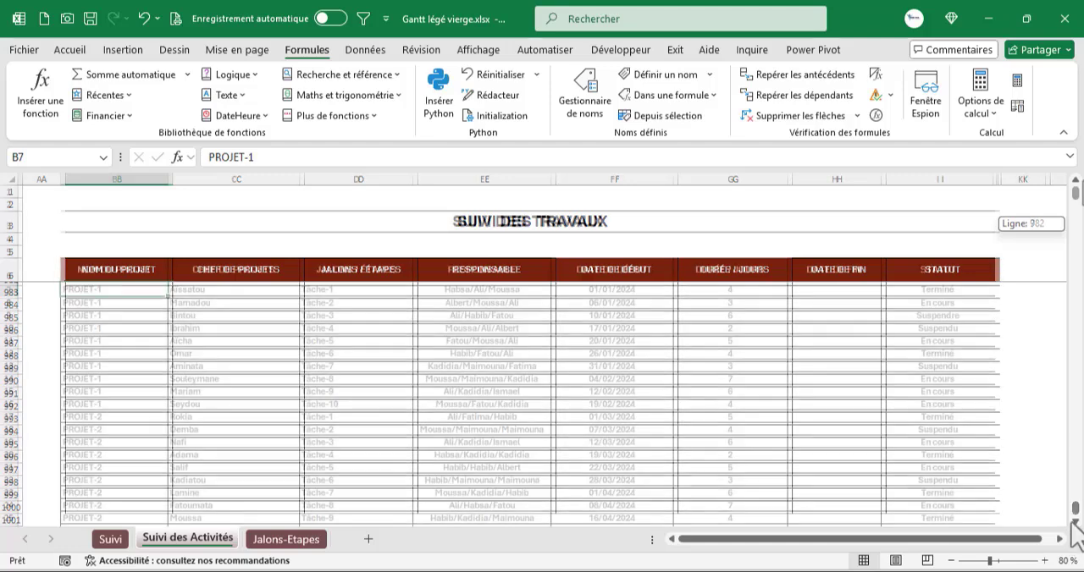
{"action": "left_click_drag", "start_coordinate": [1075, 226], "coordinate": [1075, 193]}
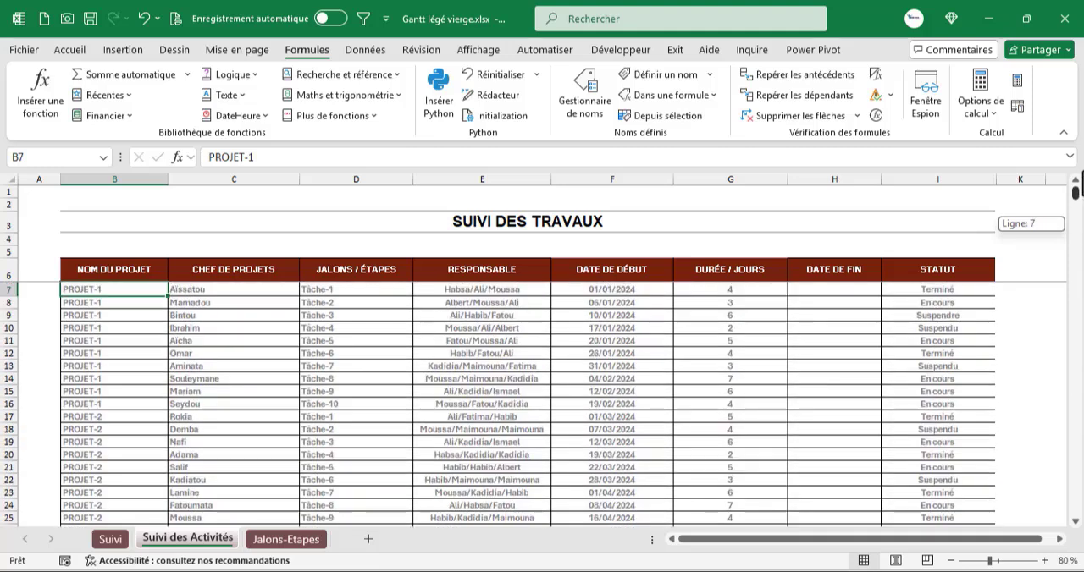
- Apply a Liste data validation to cell B7 on the Suivi des Activités sheet, using the Projets name as its source
{"action": "left_click", "coordinate": [362, 53]}
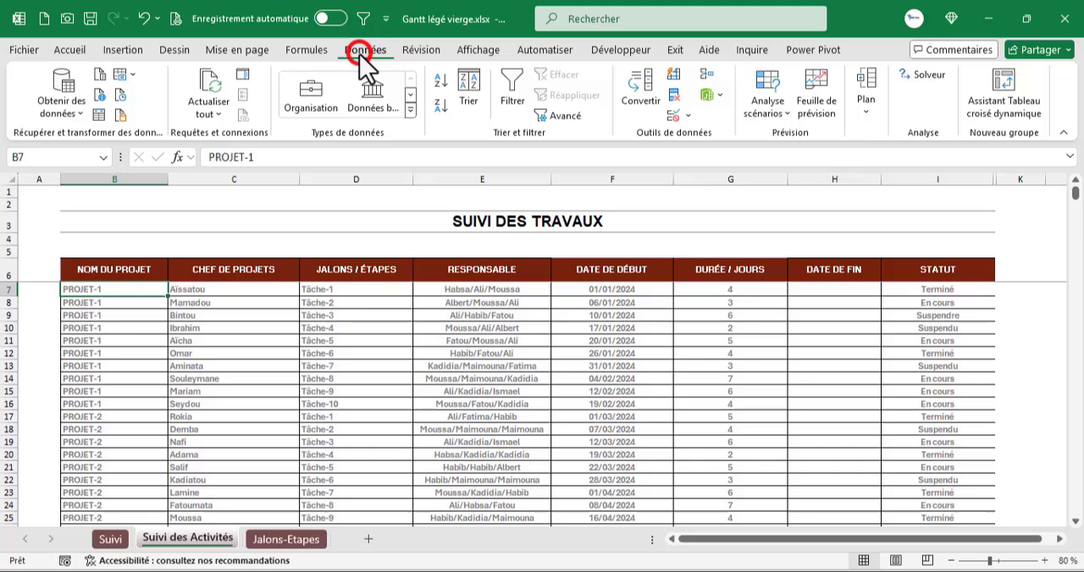
{"action": "left_click", "coordinate": [674, 117]}
{"action": "left_click", "coordinate": [432, 300]}
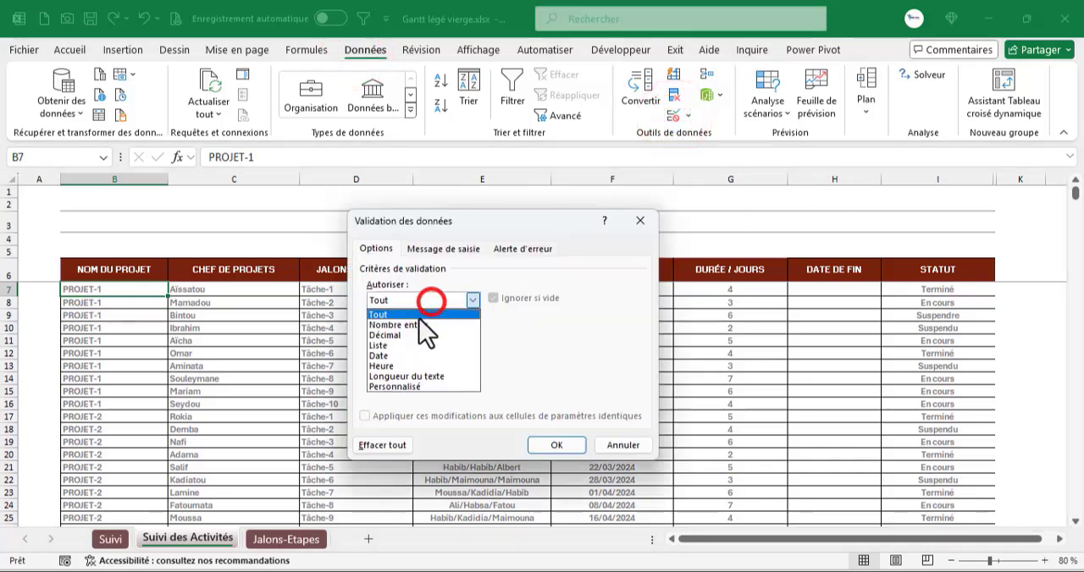
{"action": "left_click", "coordinate": [394, 346]}
{"action": "left_click", "coordinate": [403, 365]}
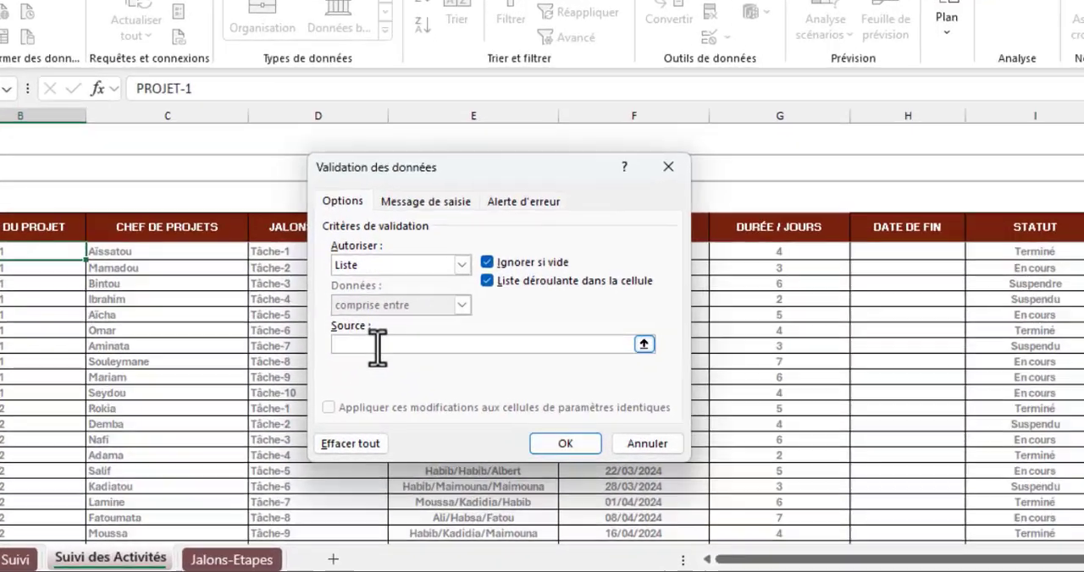
{"action": "key", "text": "F3"}
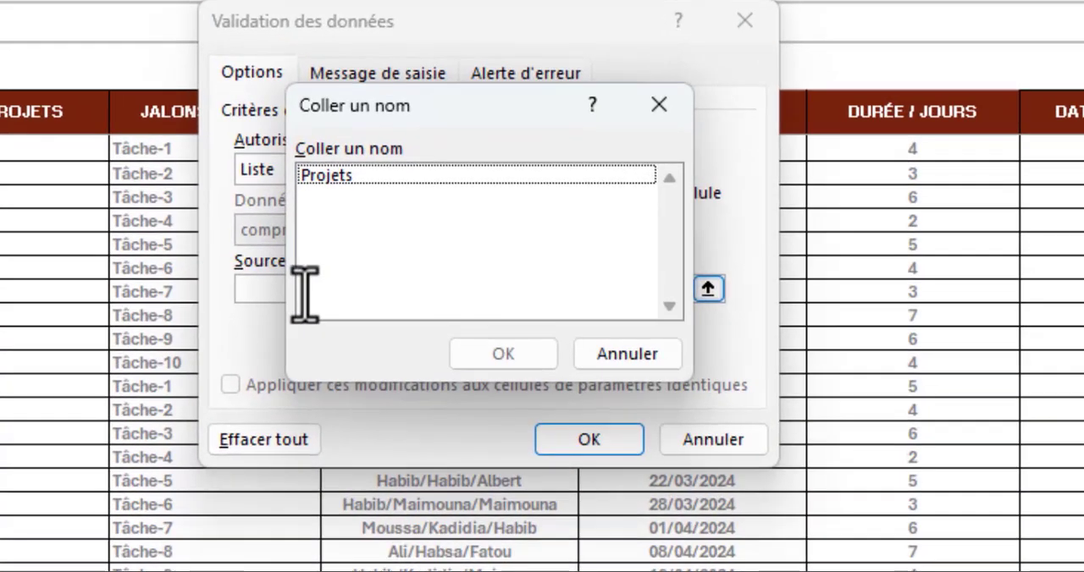
{"action": "double_click", "coordinate": [370, 175]}
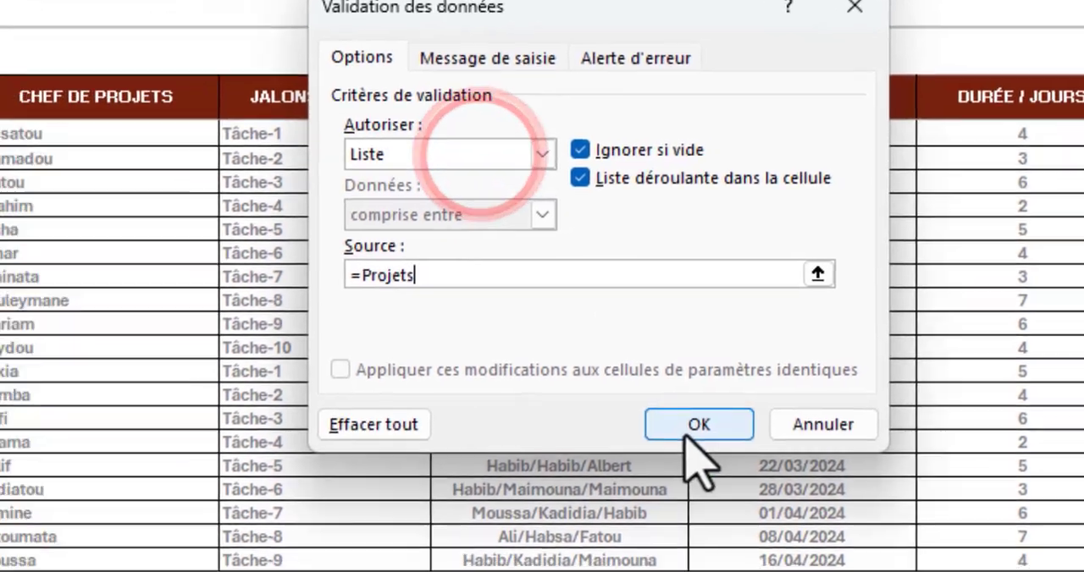
{"action": "left_click", "coordinate": [588, 439]}
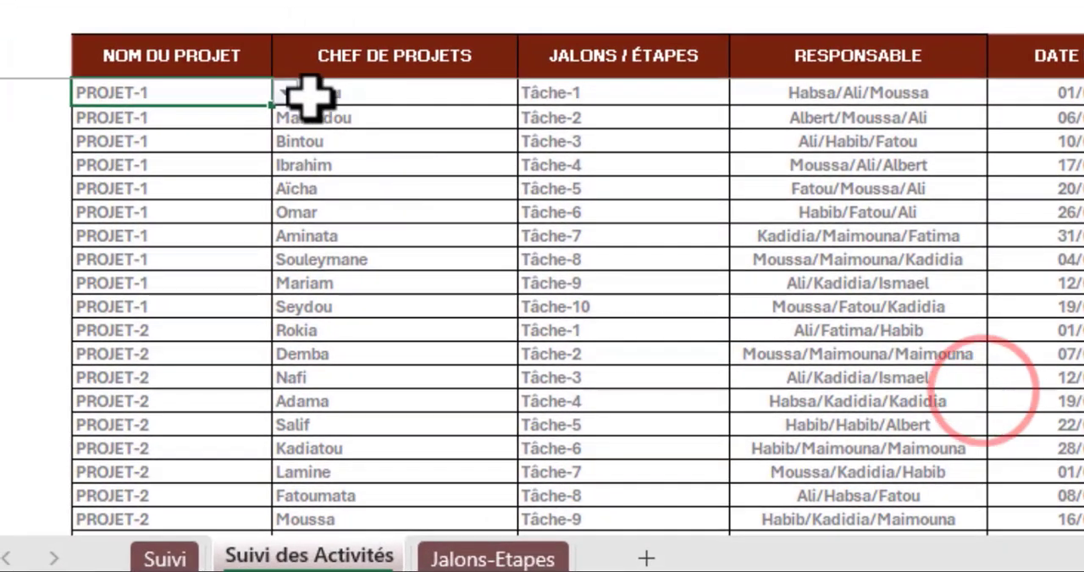
- Compare the entries in B7's drop-down list with the project headings on the Jalons-Etapes sheet, including PROJET-13
{"action": "left_click", "coordinate": [286, 93]}
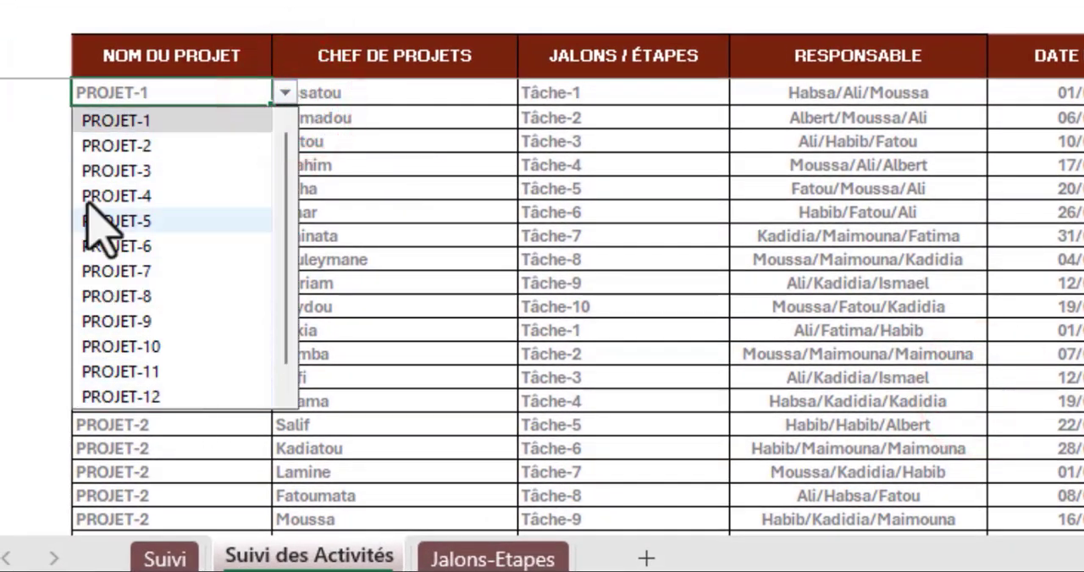
{"action": "left_click", "coordinate": [381, 167]}
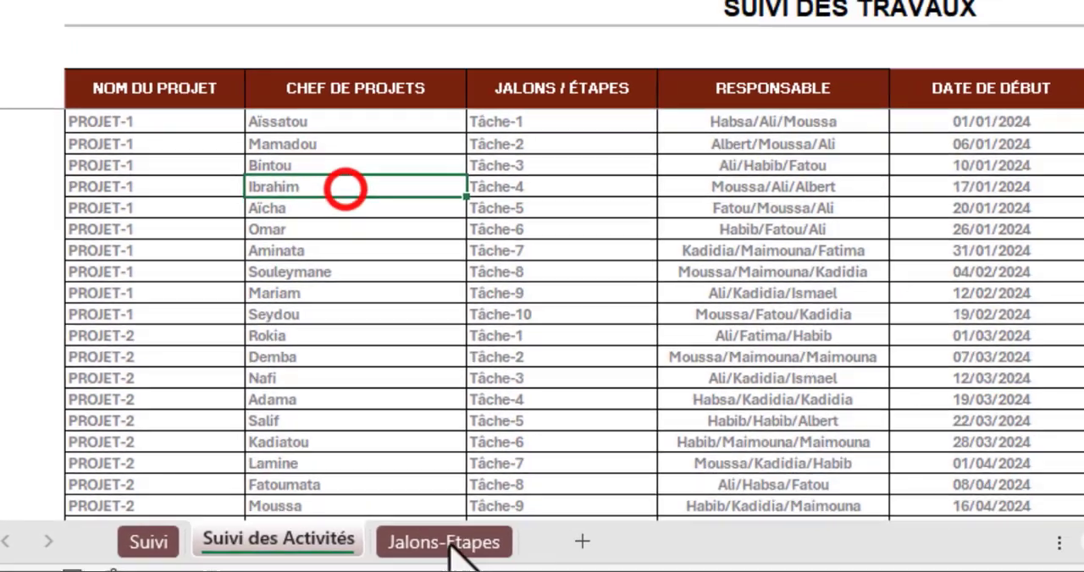
{"action": "left_click", "coordinate": [447, 546]}
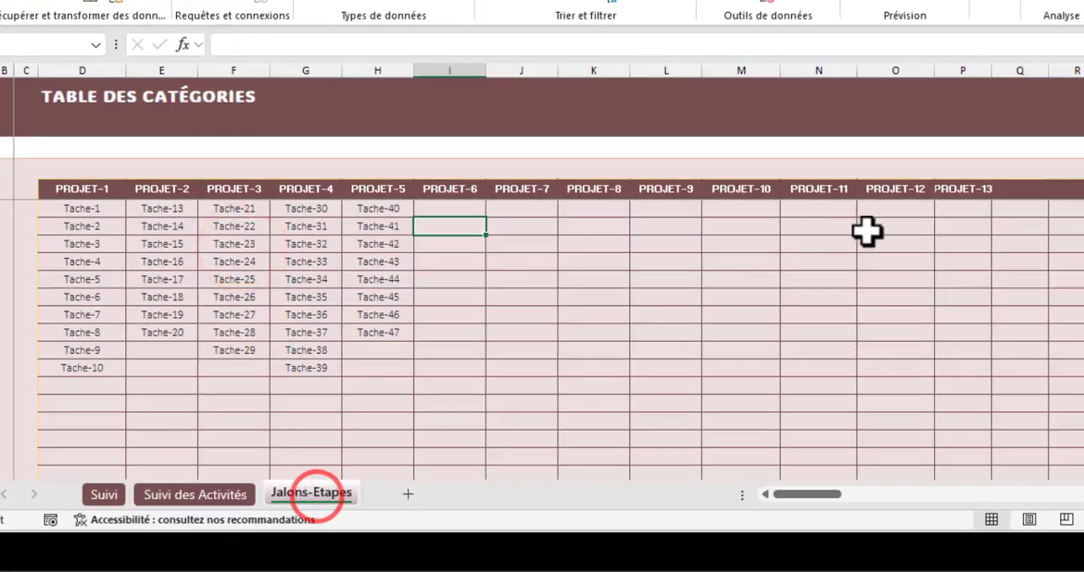
{"action": "left_click", "coordinate": [976, 191]}
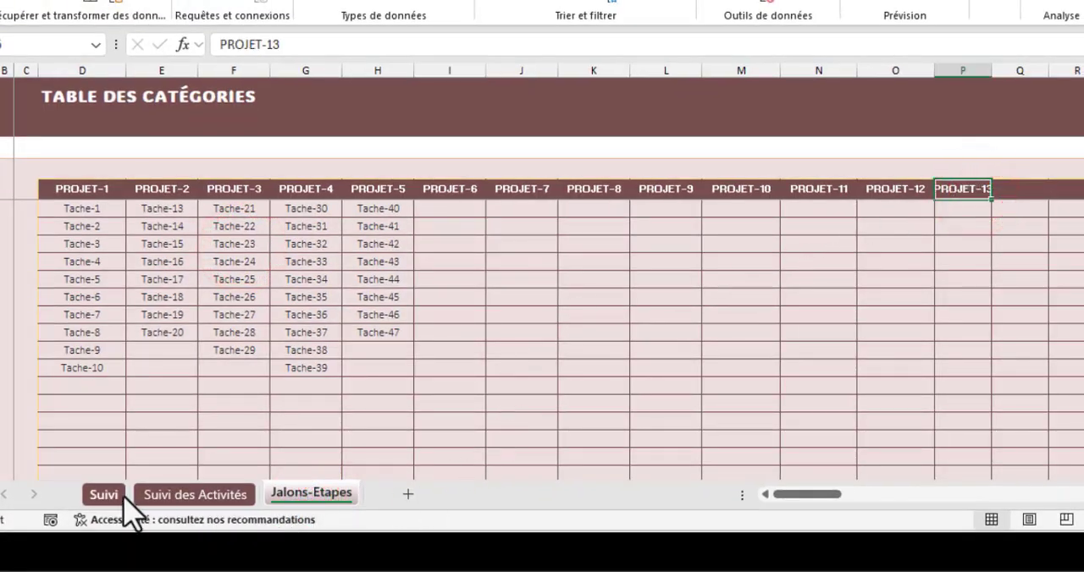
{"action": "left_click", "coordinate": [154, 496]}
{"action": "left_click", "coordinate": [122, 204]}
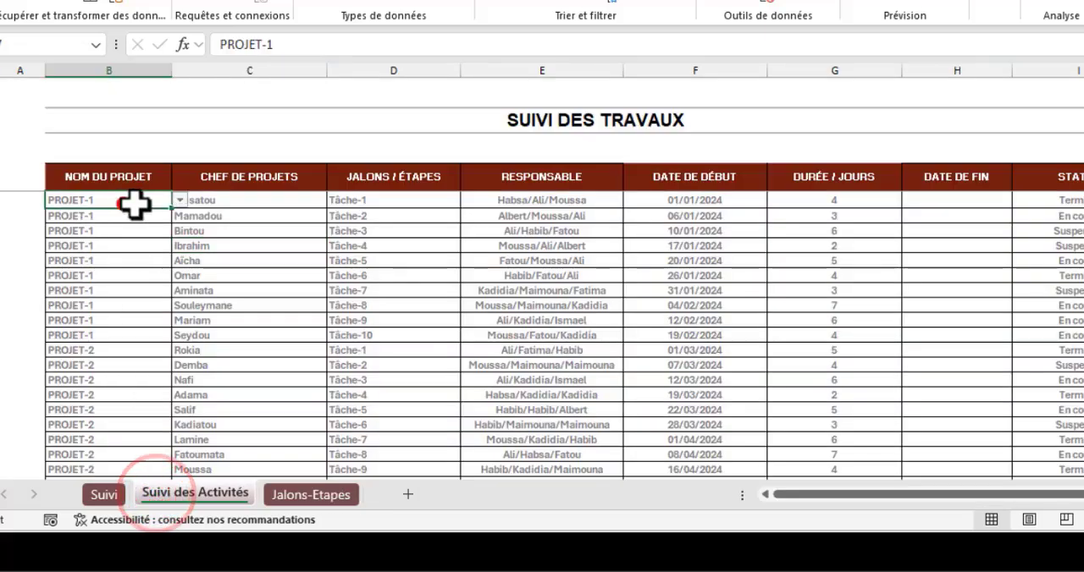
{"action": "left_click", "coordinate": [180, 200]}
{"action": "left_click", "coordinate": [175, 283]}
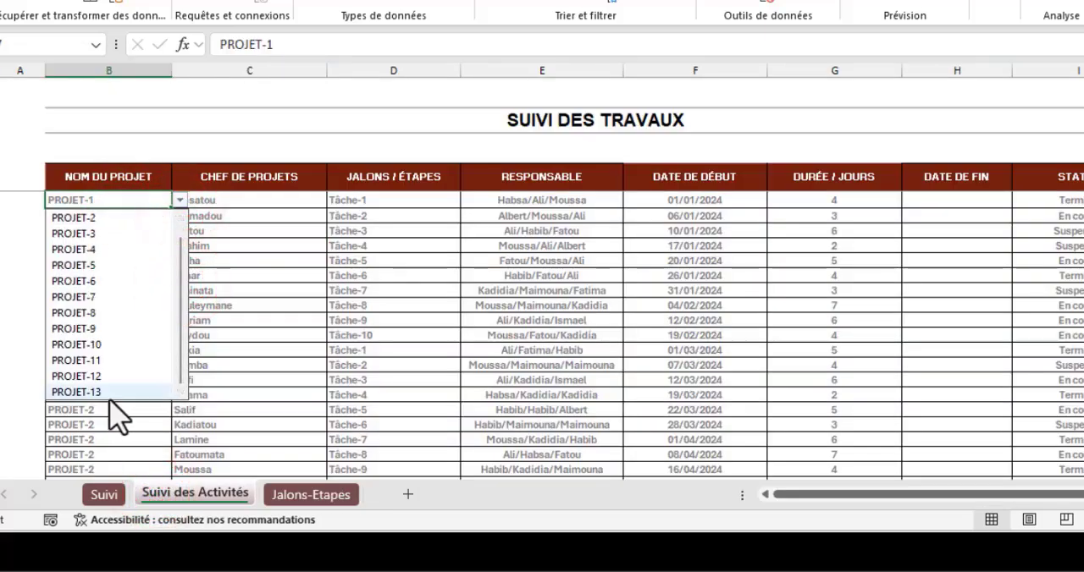
{"action": "left_click", "coordinate": [256, 273]}
- Delete the PROJET-13 heading from the Jalons-Etapes sheet and check B7's drop-down list on the Suivi des Activités sheet again
{"action": "left_click", "coordinate": [311, 494]}
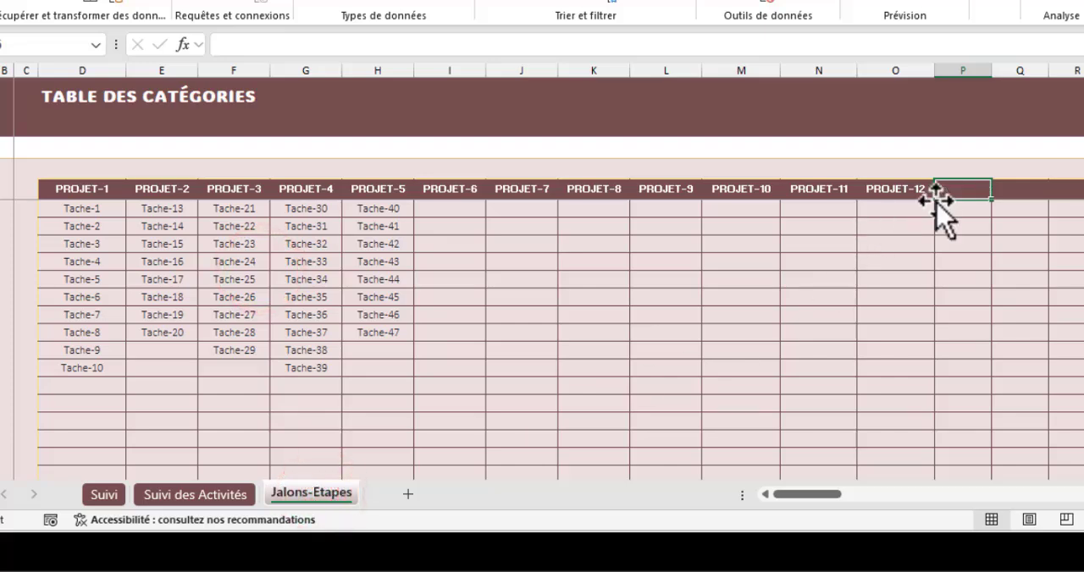
{"action": "left_click", "coordinate": [211, 495]}
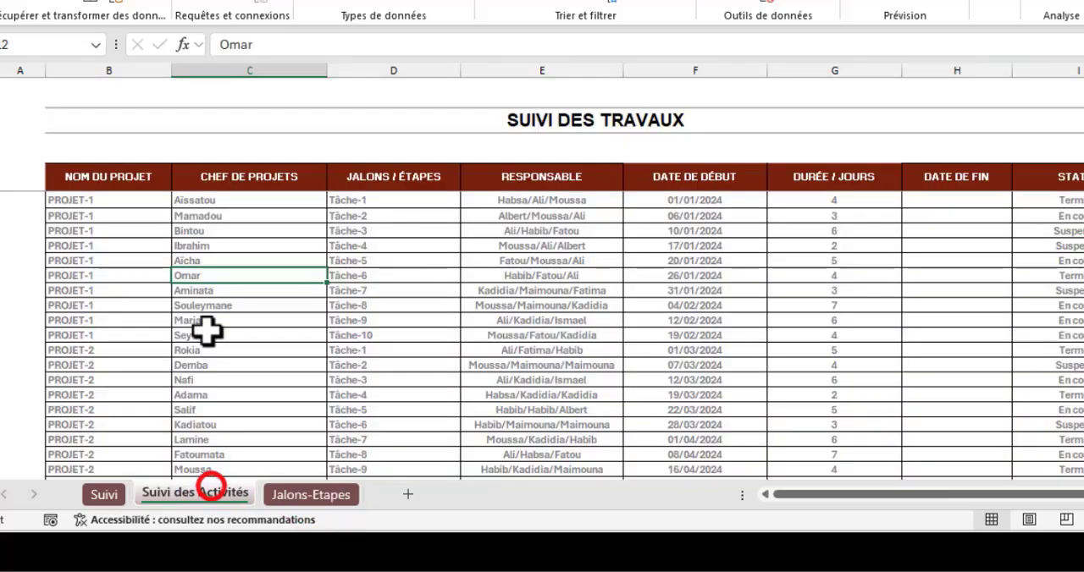
{"action": "left_click", "coordinate": [154, 201]}
{"action": "left_click", "coordinate": [179, 200]}
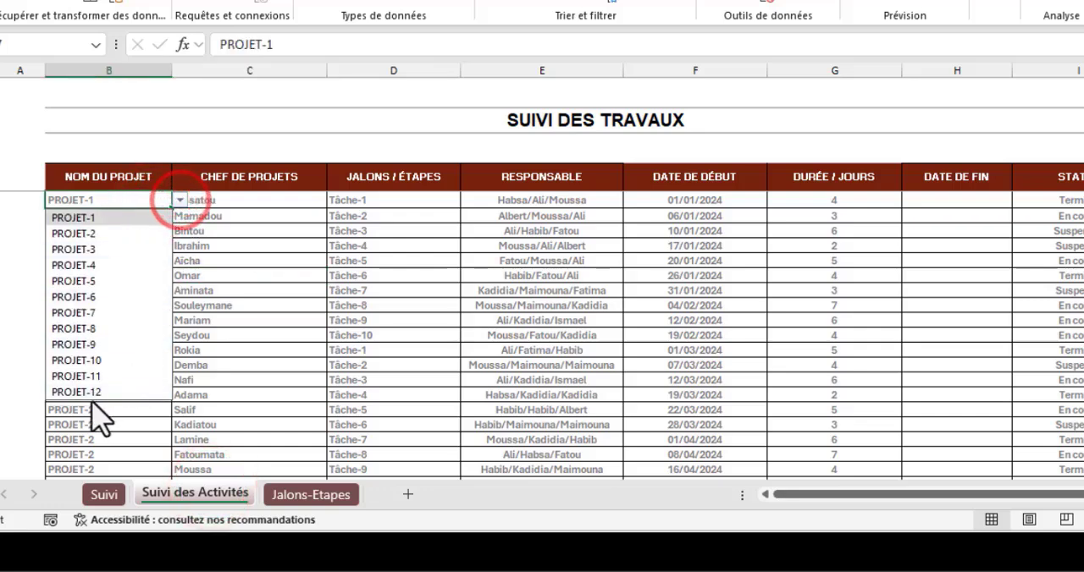
{"action": "left_click", "coordinate": [227, 207]}
- Check the cells below B7 in the NOM DU PROJET column for a drop-down list and examine the filled table rows
{"action": "left_click", "coordinate": [123, 204]}
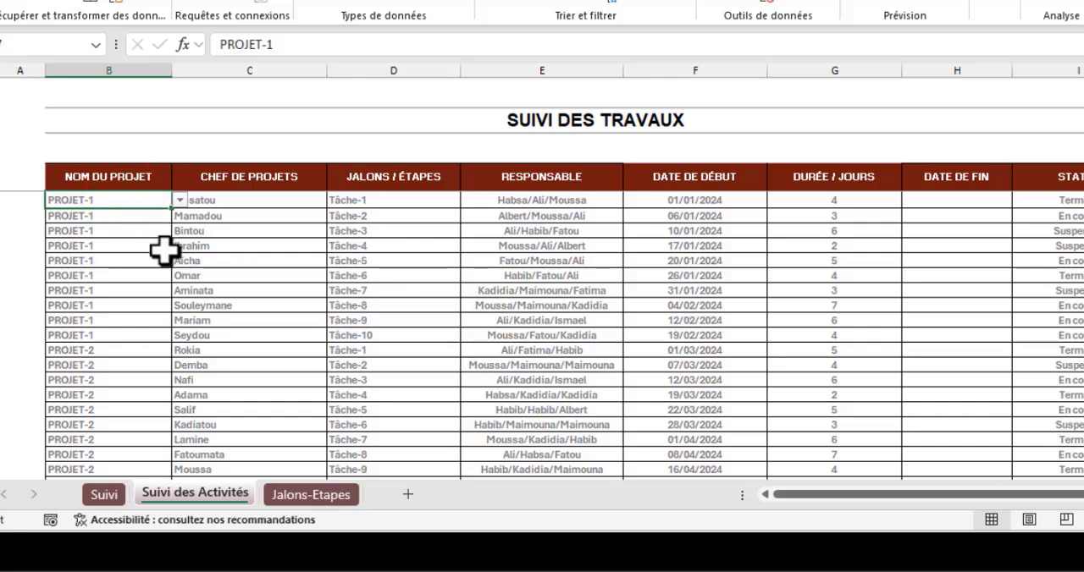
{"action": "left_click", "coordinate": [137, 231]}
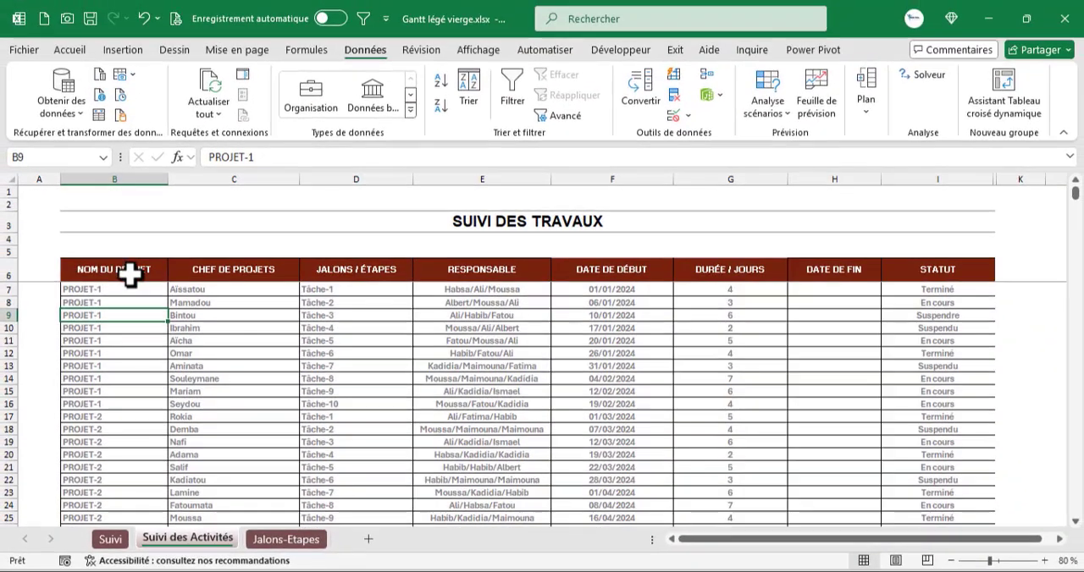
{"action": "left_click", "coordinate": [129, 265]}
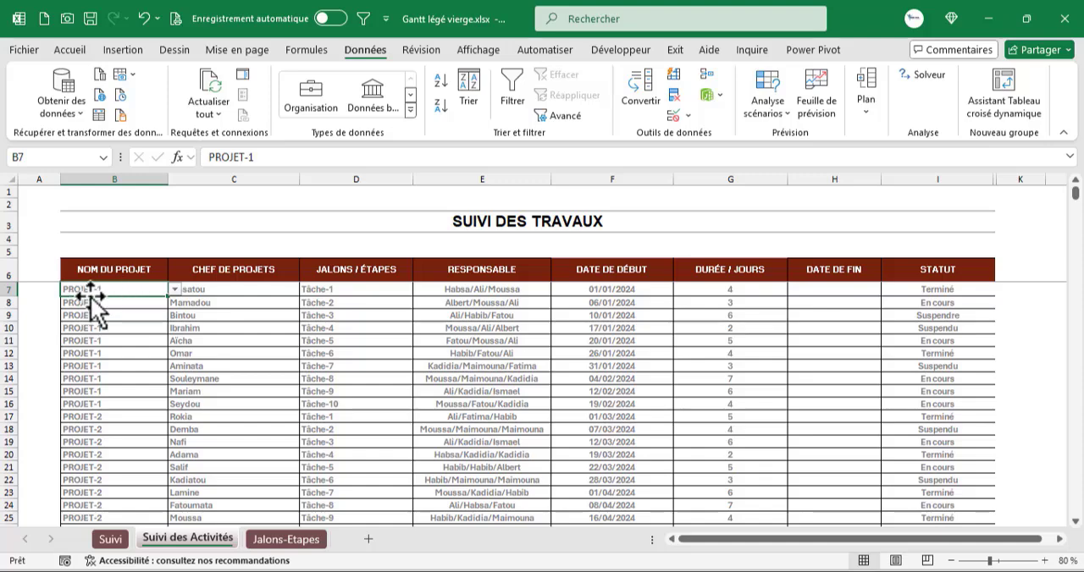
{"action": "scroll", "coordinate": [123, 366], "scroll_direction": "down", "scroll_amount": 4}
{"action": "scroll", "coordinate": [122, 367], "scroll_direction": "down", "scroll_amount": 7}
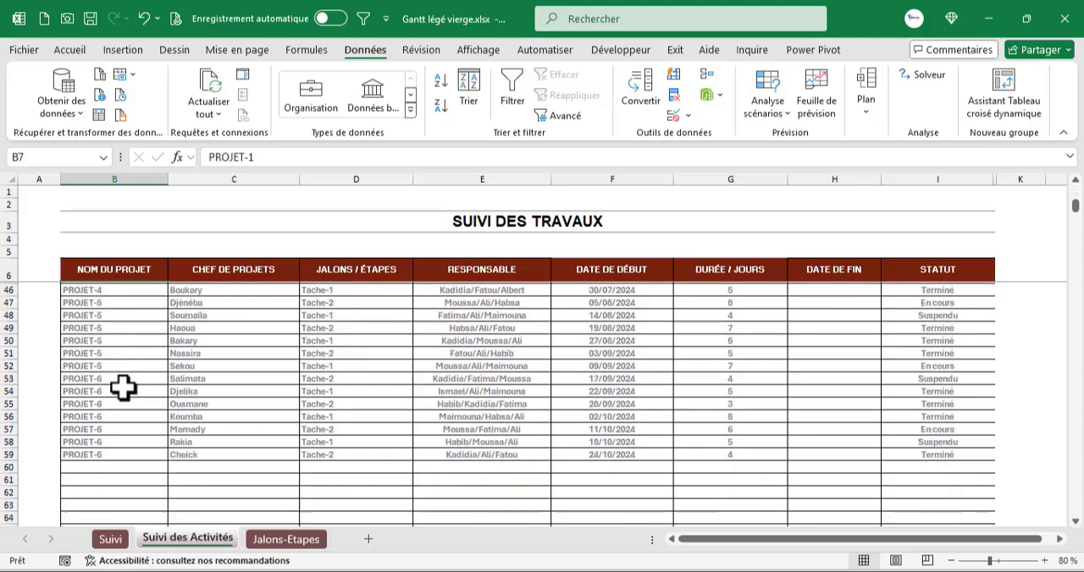
{"action": "scroll", "coordinate": [123, 392], "scroll_direction": "up", "scroll_amount": 11}
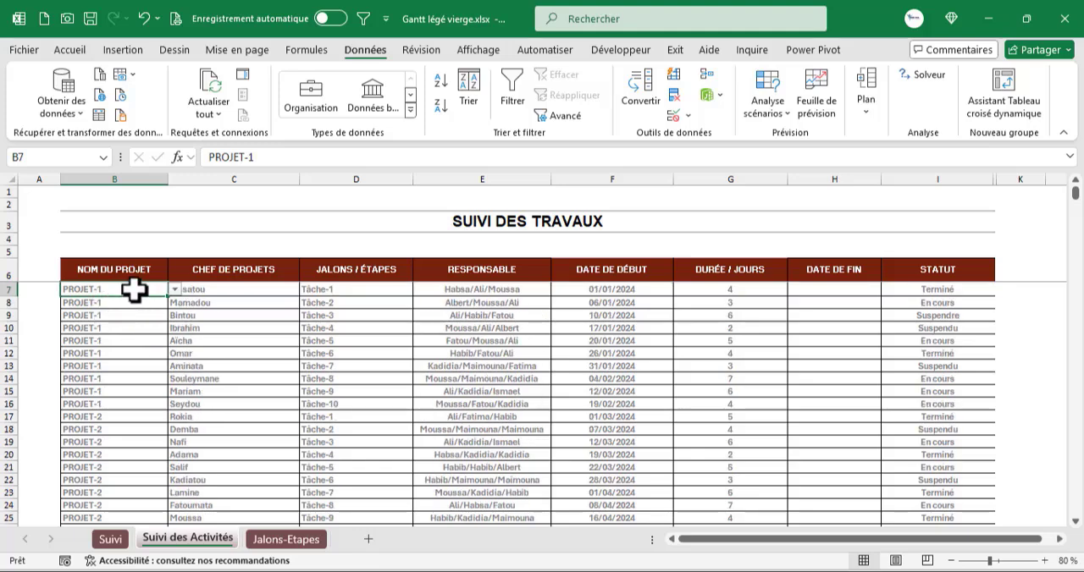
- Copy cell B7 with its project drop-down validation, and dismiss the special paste options
{"action": "right_click", "coordinate": [133, 290]}
{"action": "left_click", "coordinate": [182, 59]}
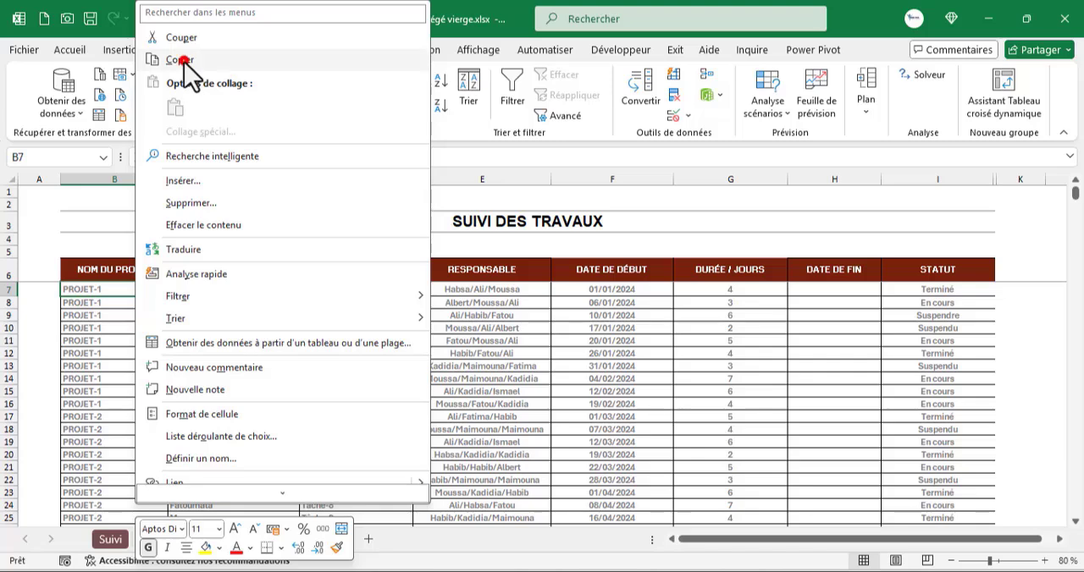
{"action": "left_click", "coordinate": [72, 51]}
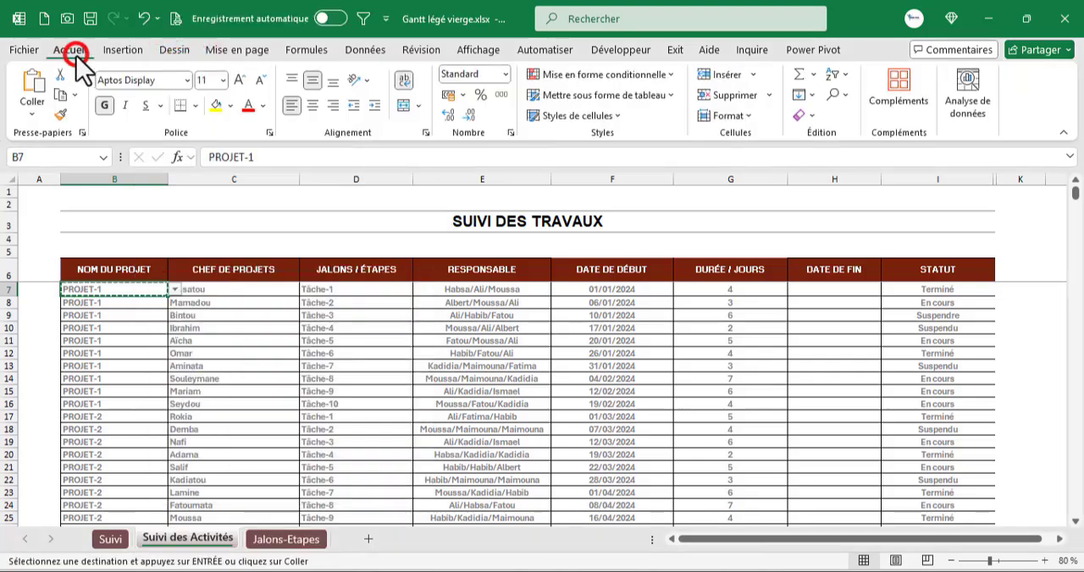
{"action": "left_click", "coordinate": [39, 121]}
{"action": "left_click", "coordinate": [84, 310]}
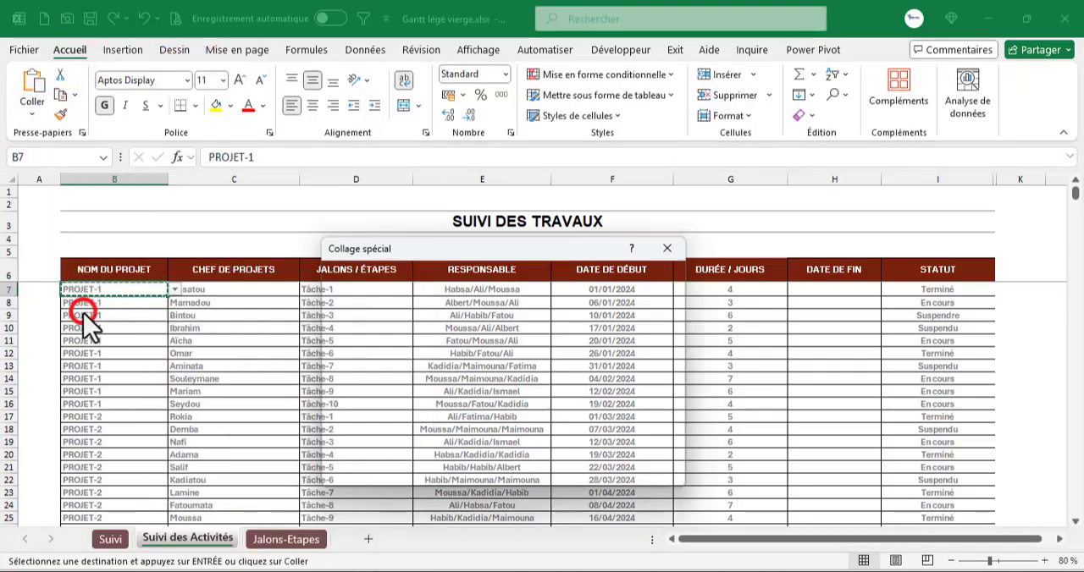
{"action": "left_click", "coordinate": [667, 248]}
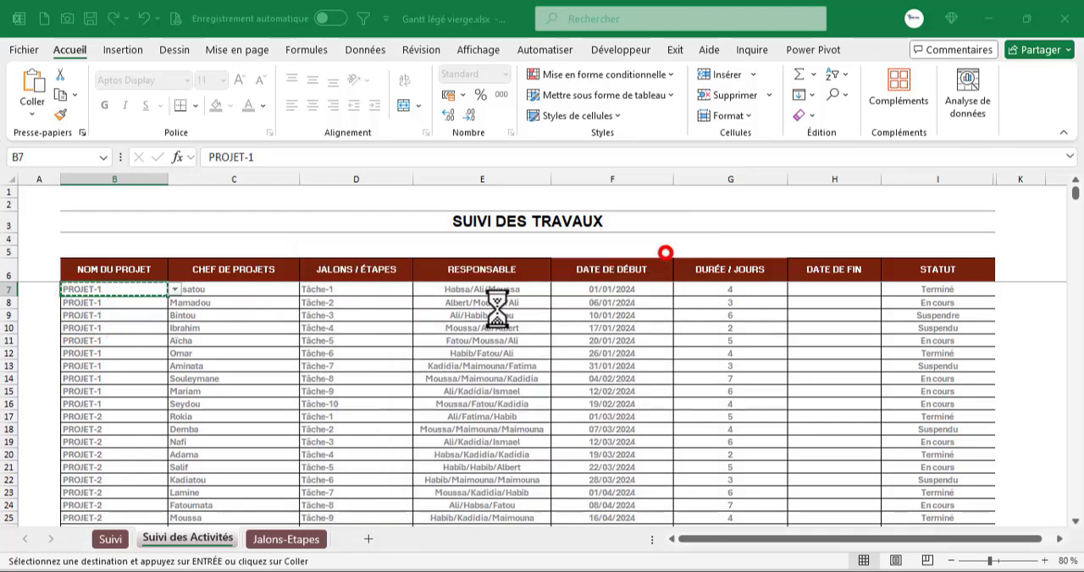
{"action": "left_click_drag", "start_coordinate": [110, 288], "coordinate": [168, 516]}
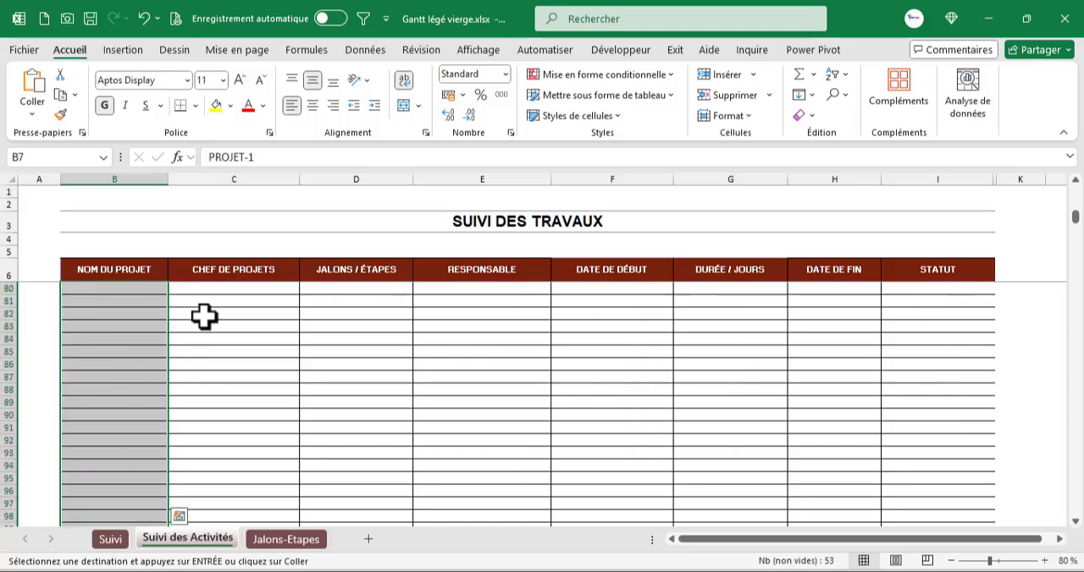
{"action": "scroll", "coordinate": [203, 315], "scroll_direction": "up", "scroll_amount": 20}
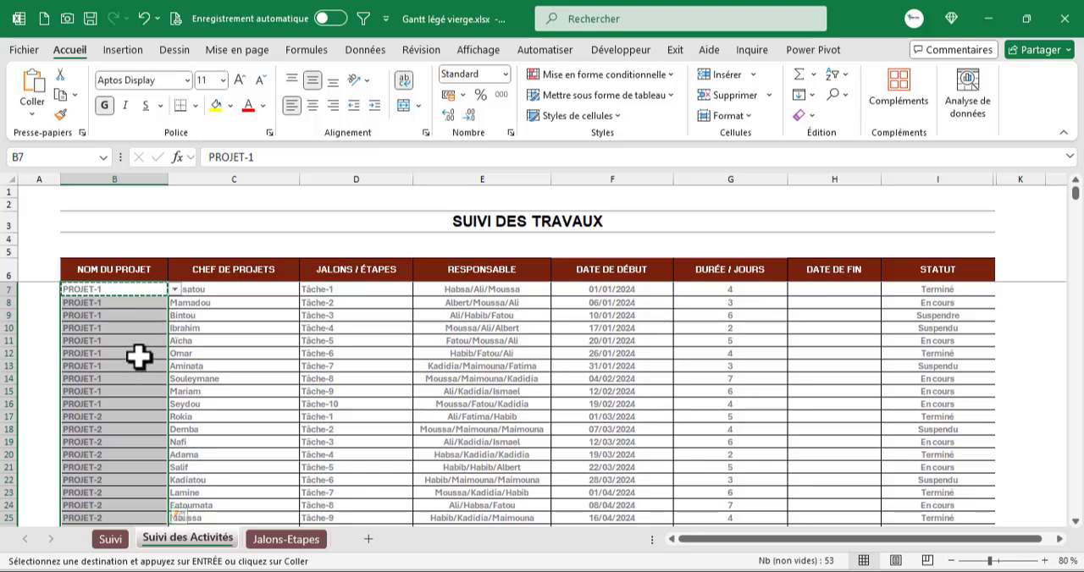
{"action": "left_click", "coordinate": [123, 292]}
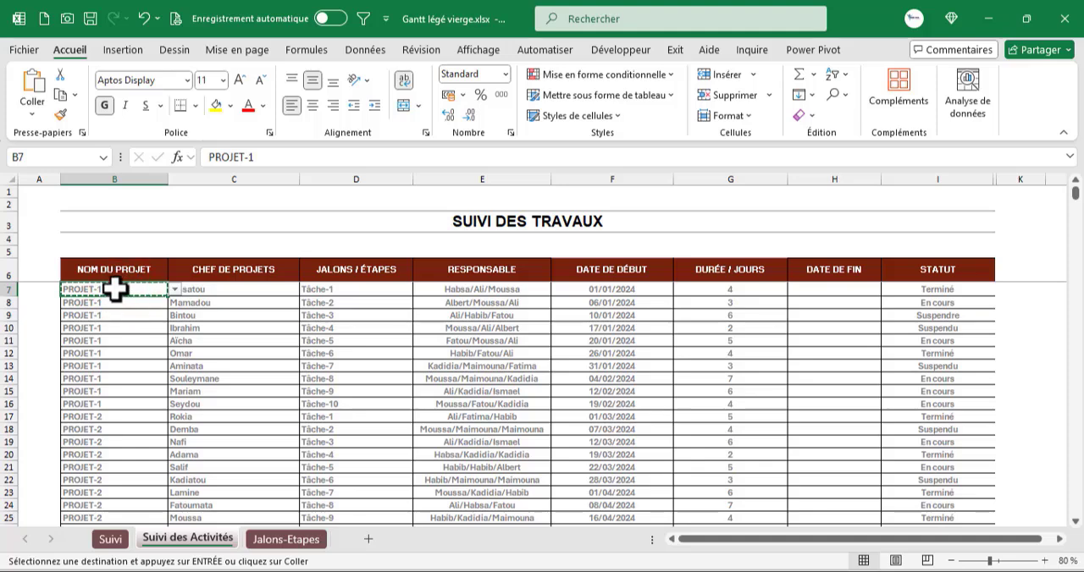
{"action": "left_click", "coordinate": [114, 289]}
- Check the table's last row, then select the NOM DU PROJET cells from B7 to B1000 using the Go To reference b1000
{"action": "left_click_drag", "start_coordinate": [1077, 207], "coordinate": [1076, 508]}
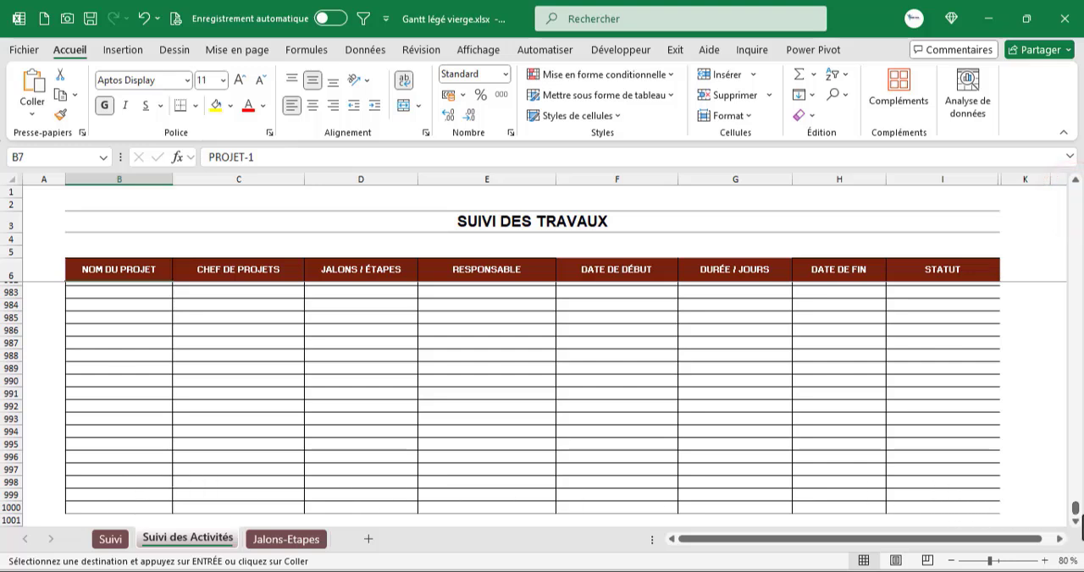
{"action": "left_click_drag", "start_coordinate": [1075, 511], "coordinate": [1082, 172]}
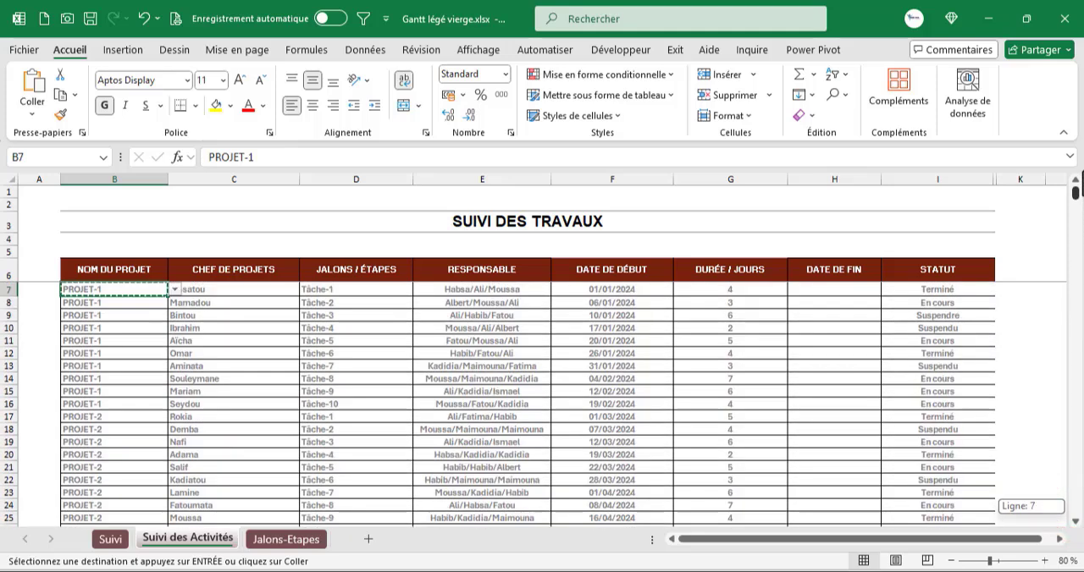
{"action": "left_click", "coordinate": [133, 290]}
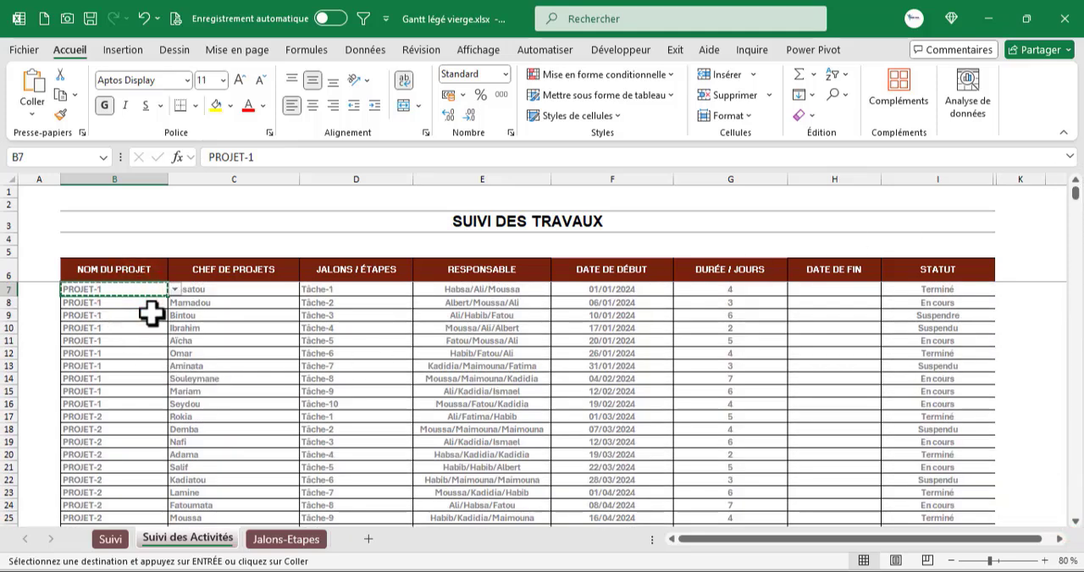
{"action": "key", "text": "ctrl+g"}
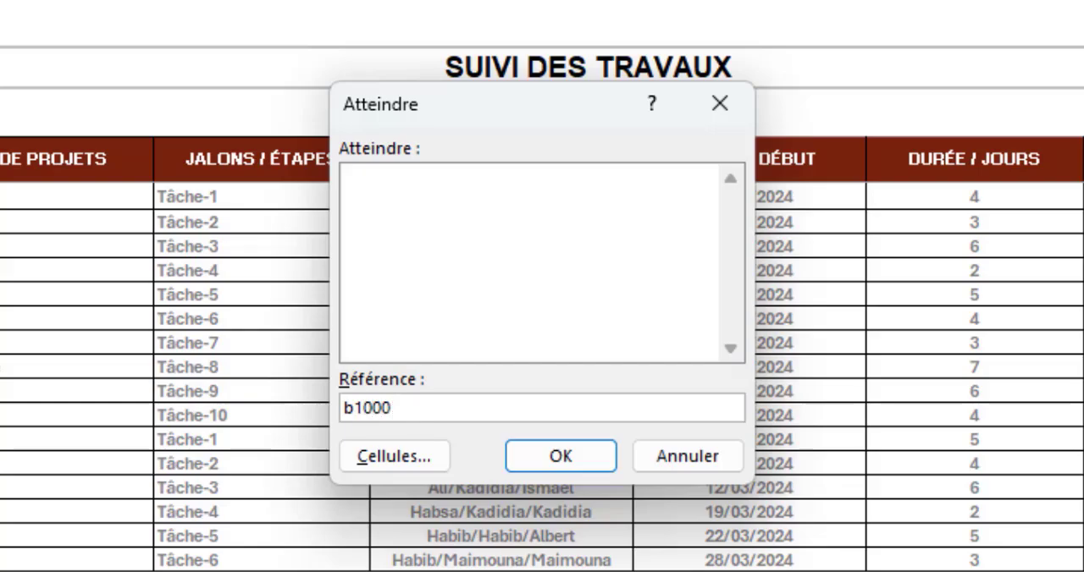
{"action": "key", "text": "shift"}
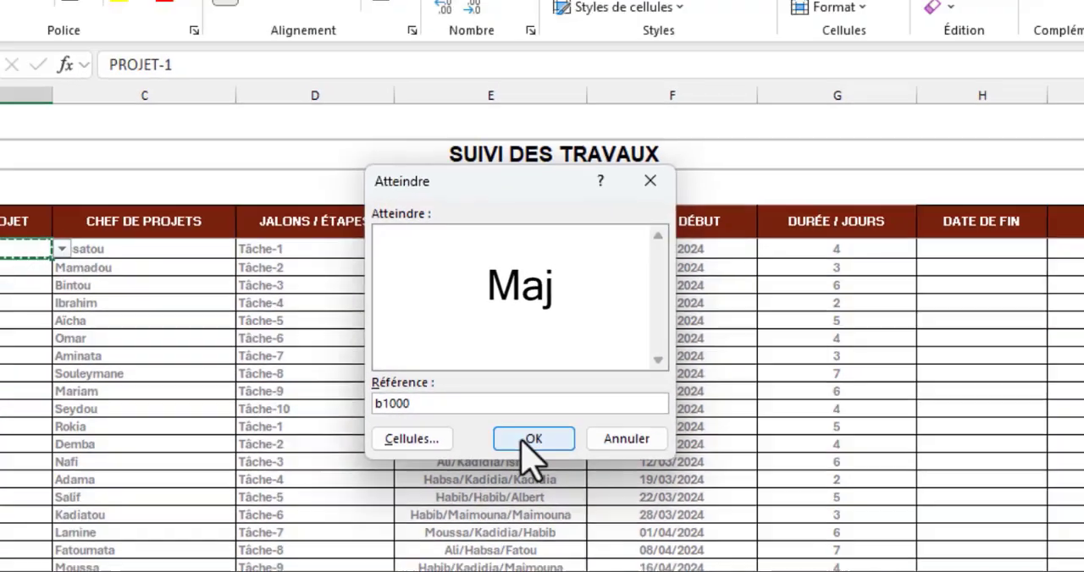
{"action": "left_click", "coordinate": [546, 457]}
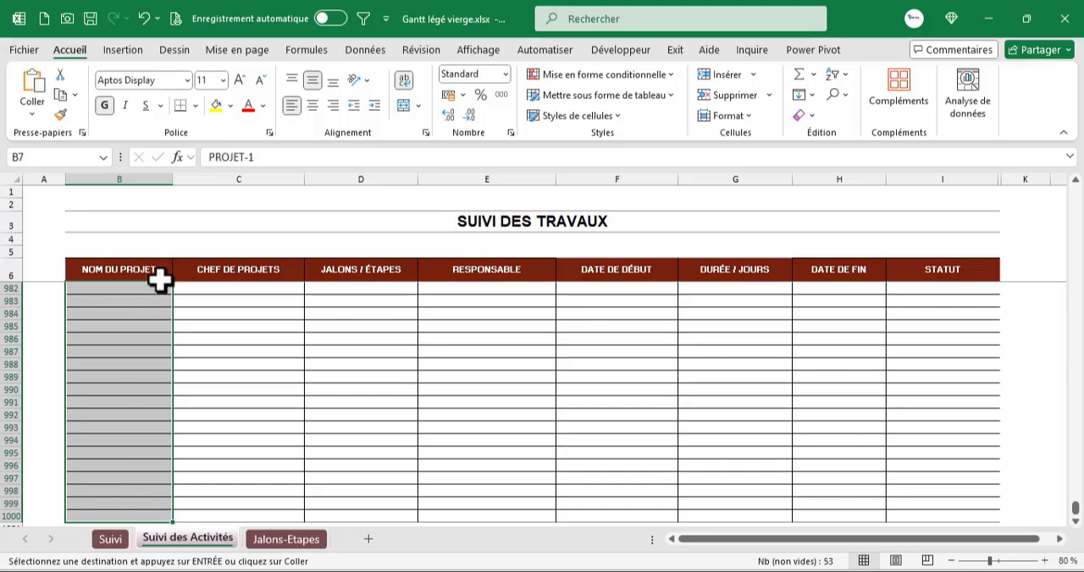
- Paste only the copied data validation onto the selected NOM DU PROJET cells B7 to B1000
{"action": "key", "text": "ctrl+v"}
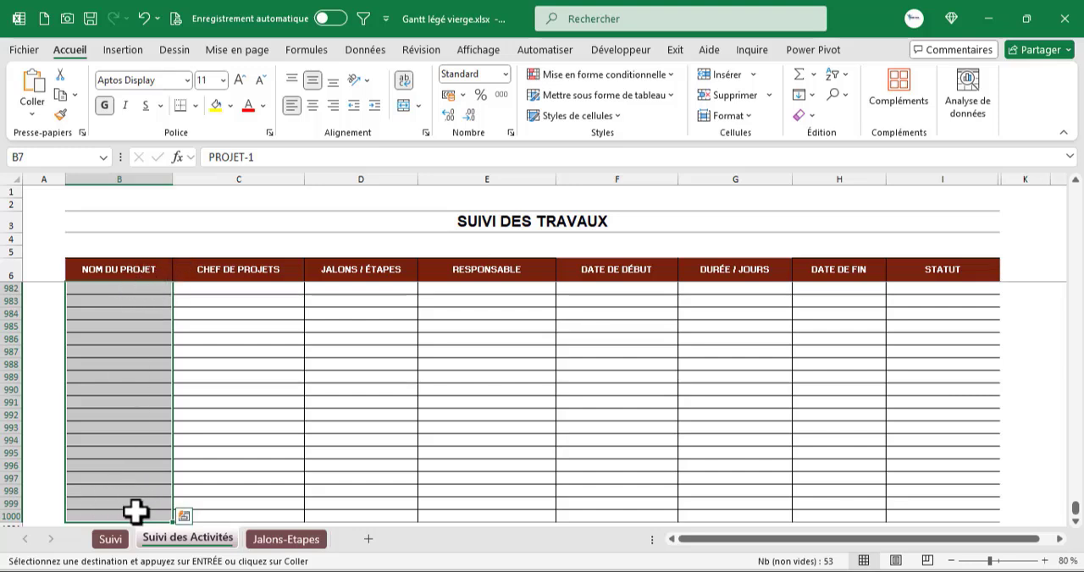
{"action": "left_click", "coordinate": [32, 114]}
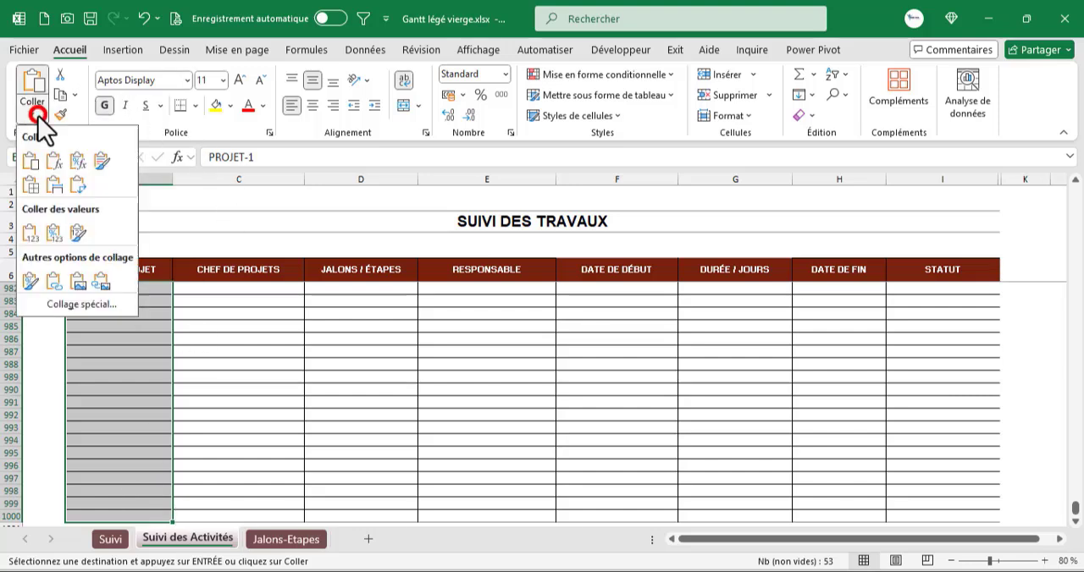
{"action": "left_click", "coordinate": [82, 310]}
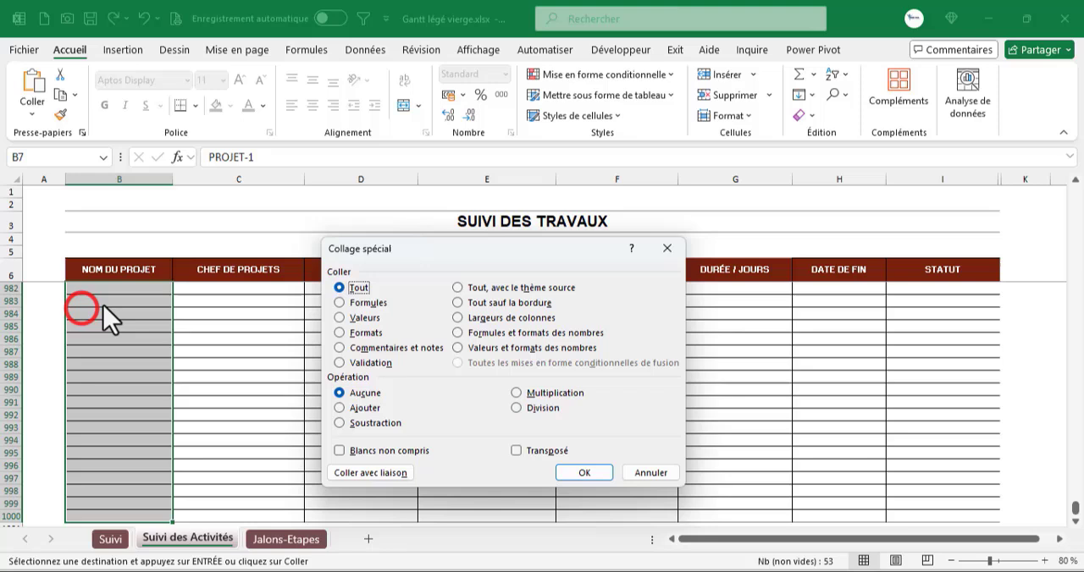
{"action": "left_click", "coordinate": [360, 361]}
{"action": "left_click", "coordinate": [588, 474]}
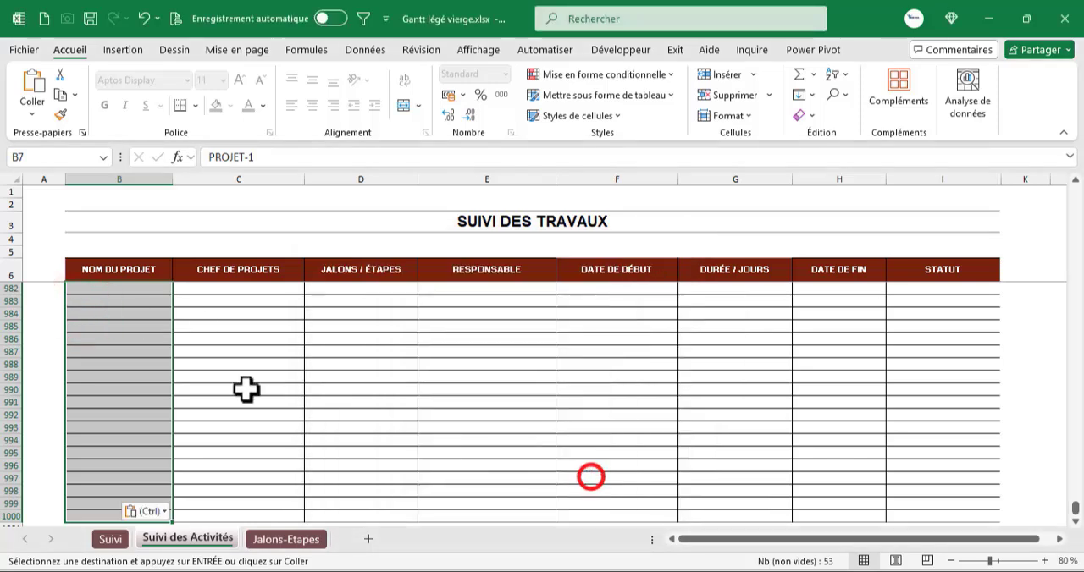
- Check the project drop-down list in cells B986 and B984, and return to cell B8 at the start of the table
{"action": "left_click", "coordinate": [136, 340]}
{"action": "left_click", "coordinate": [178, 340]}
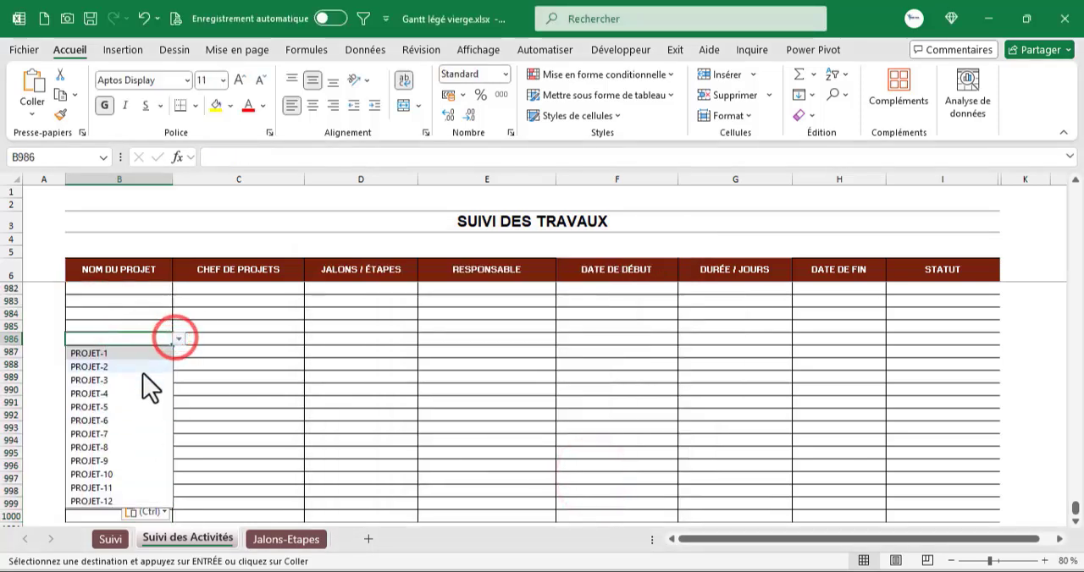
{"action": "left_click", "coordinate": [122, 313]}
{"action": "left_click", "coordinate": [178, 314]}
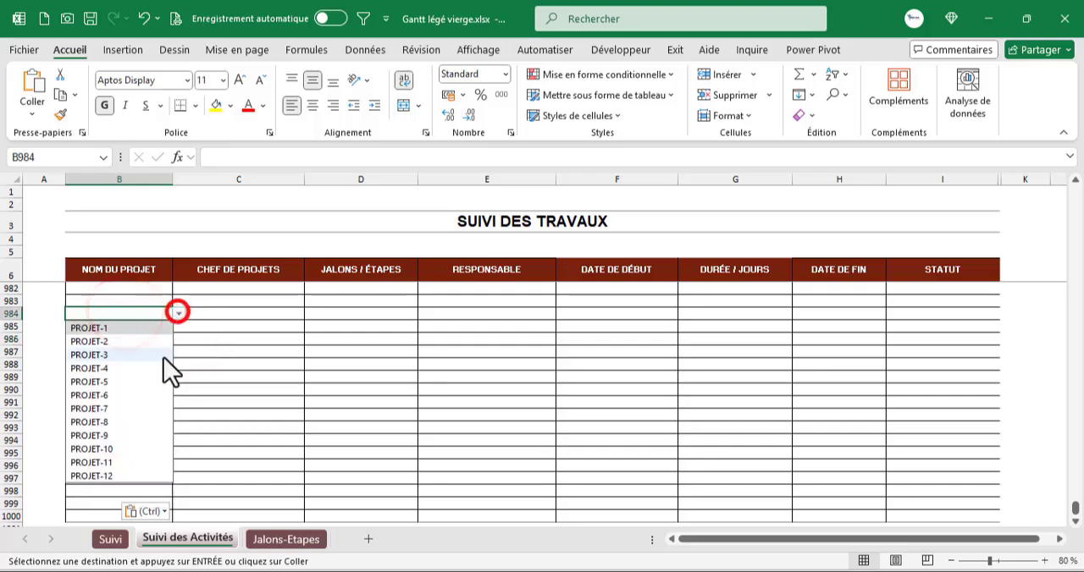
{"action": "left_click_drag", "start_coordinate": [1074, 515], "coordinate": [1074, 194]}
{"action": "left_click", "coordinate": [136, 302]}
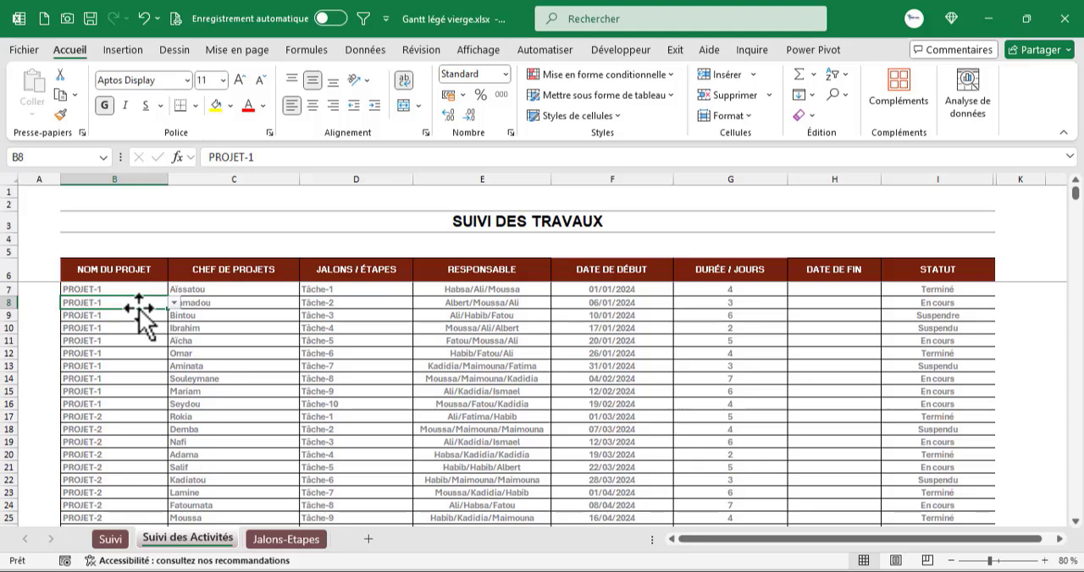
- Examine the PROJET-1 heading and its tasks in D6 to D15 on the Jalons-Etapes sheet as the source for JALONS / ÉTAPES
{"action": "left_click", "coordinate": [352, 288]}
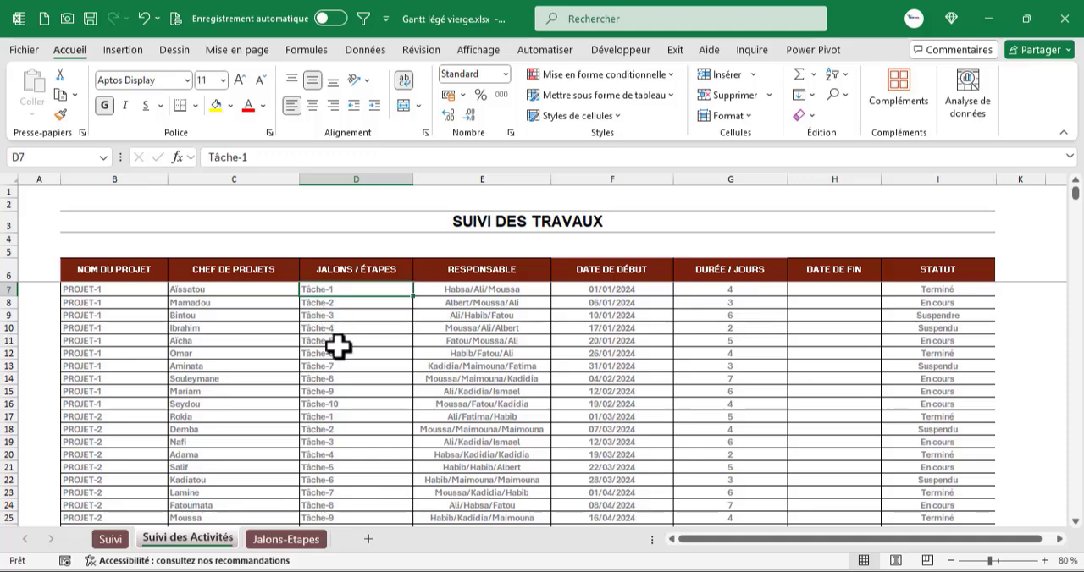
{"action": "left_click", "coordinate": [275, 541]}
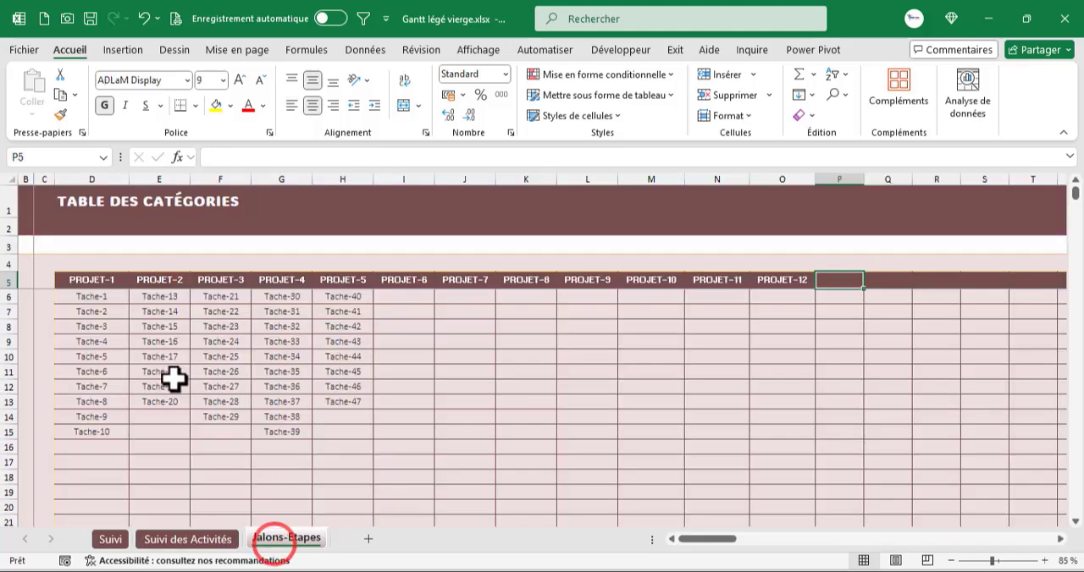
{"action": "left_click_drag", "start_coordinate": [102, 297], "coordinate": [109, 439]}
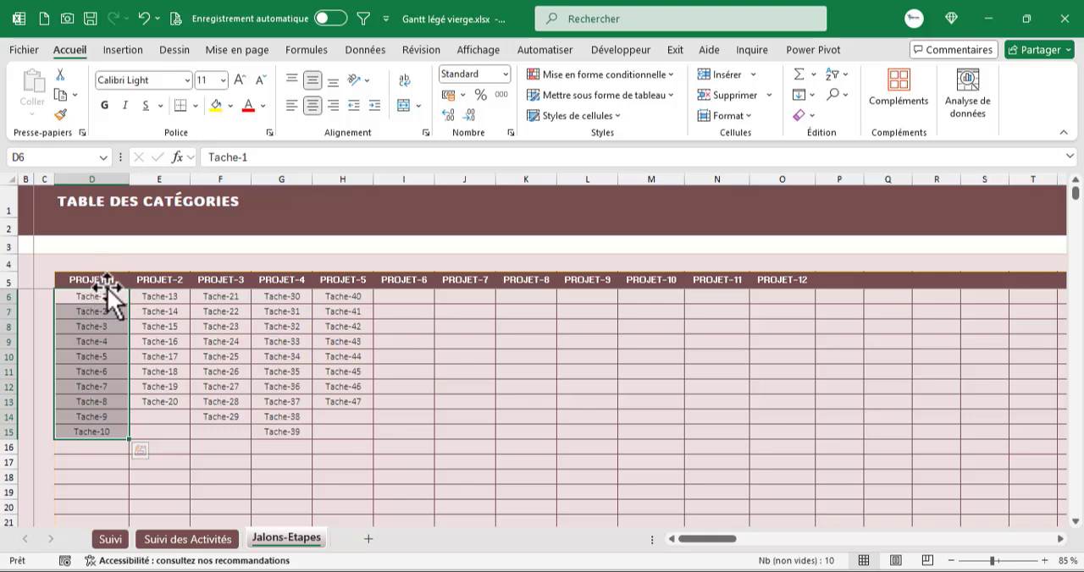
{"action": "left_click", "coordinate": [105, 281]}
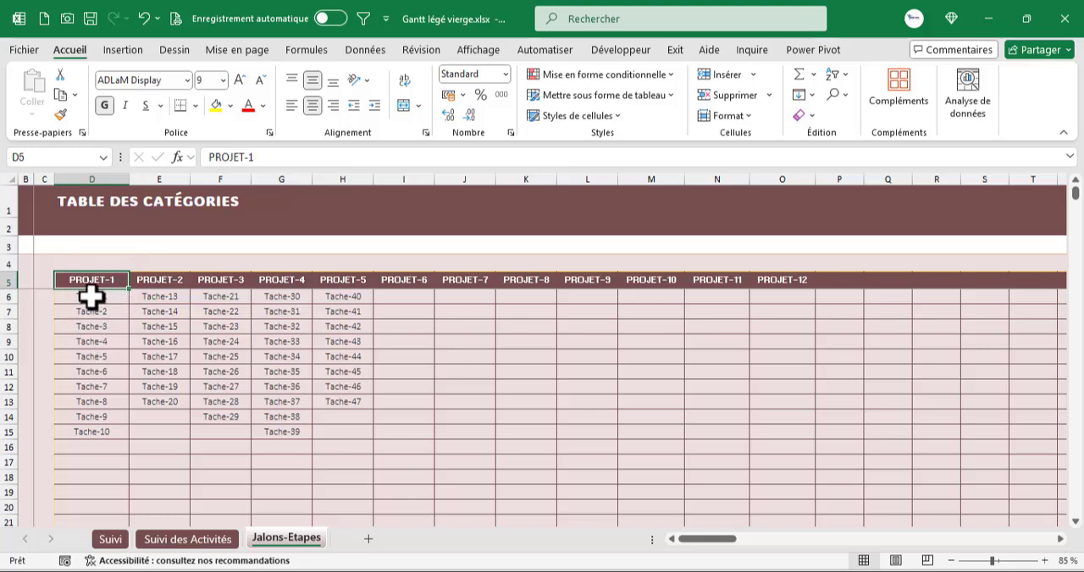
{"action": "left_click_drag", "start_coordinate": [94, 298], "coordinate": [91, 442]}
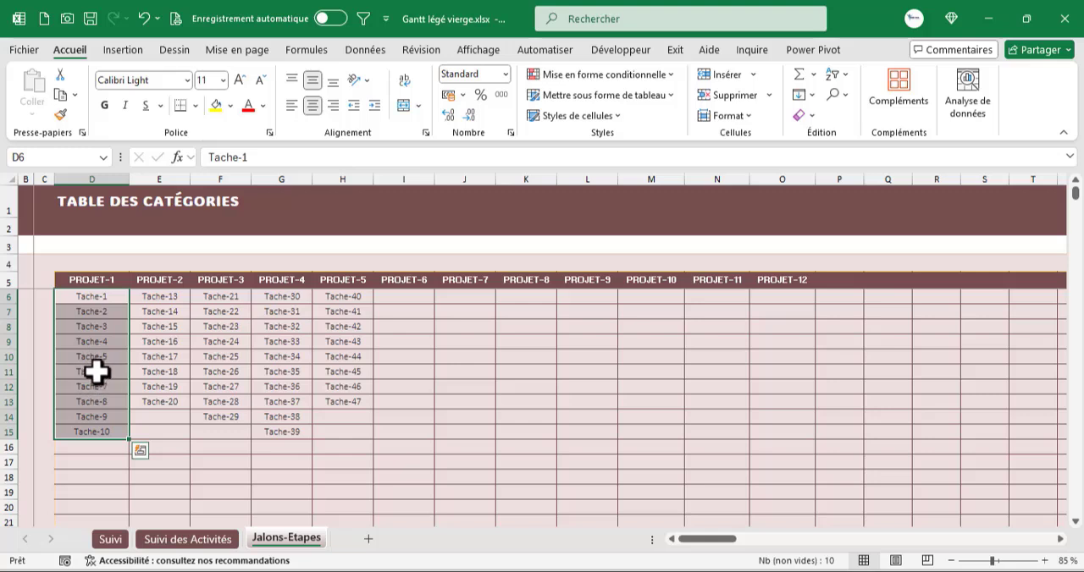
{"action": "left_click_drag", "start_coordinate": [90, 297], "coordinate": [91, 431]}
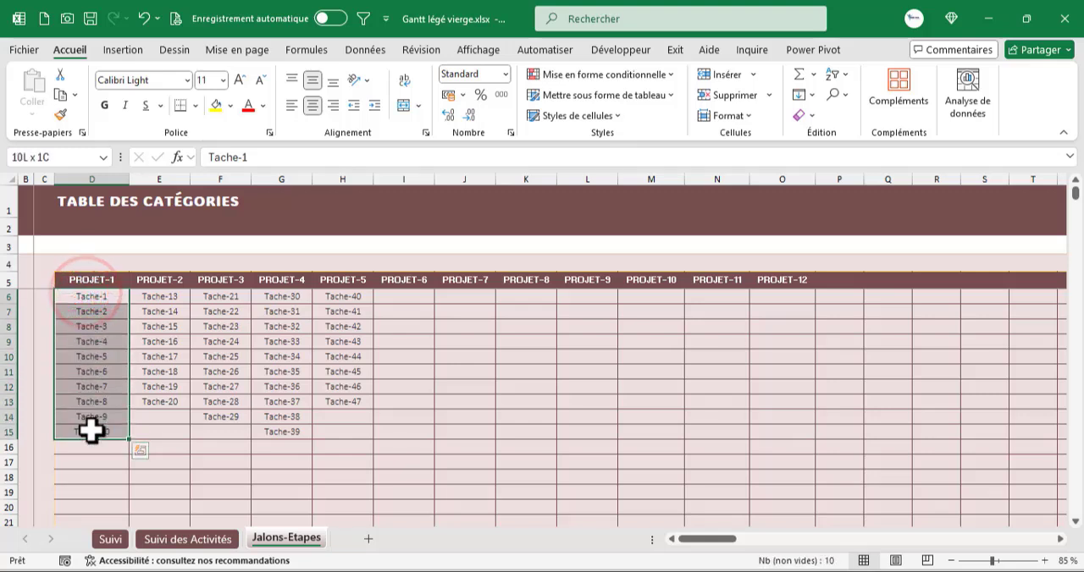
{"action": "left_click", "coordinate": [88, 277]}
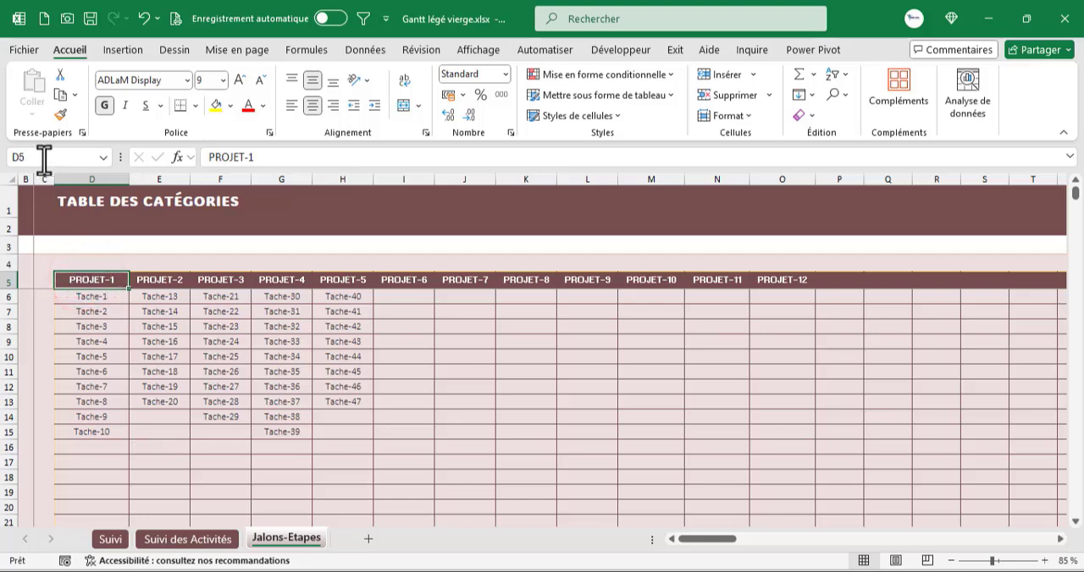
{"action": "left_click_drag", "start_coordinate": [89, 298], "coordinate": [93, 436]}
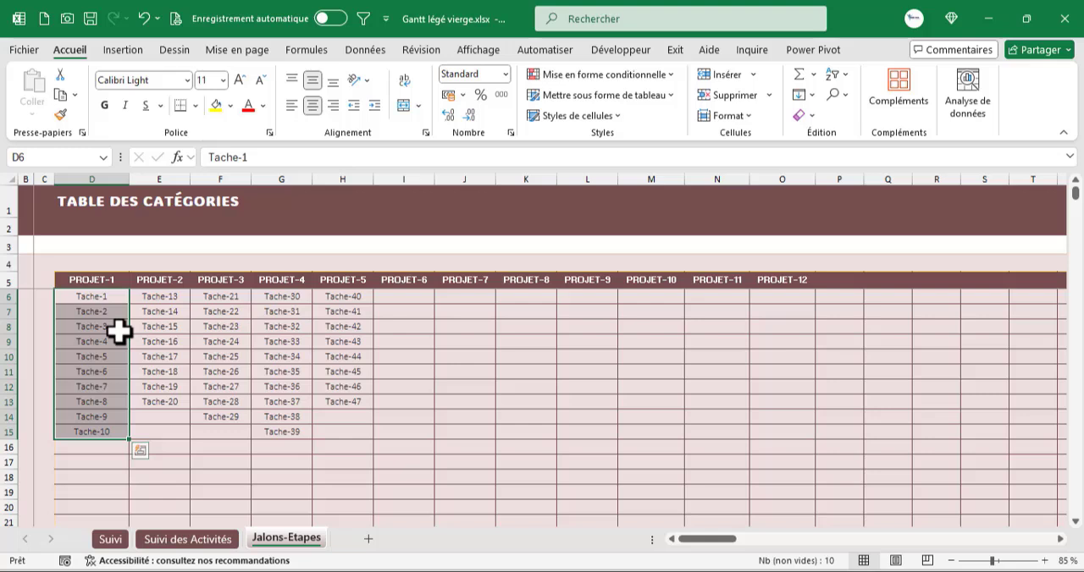
{"action": "left_click", "coordinate": [199, 481]}
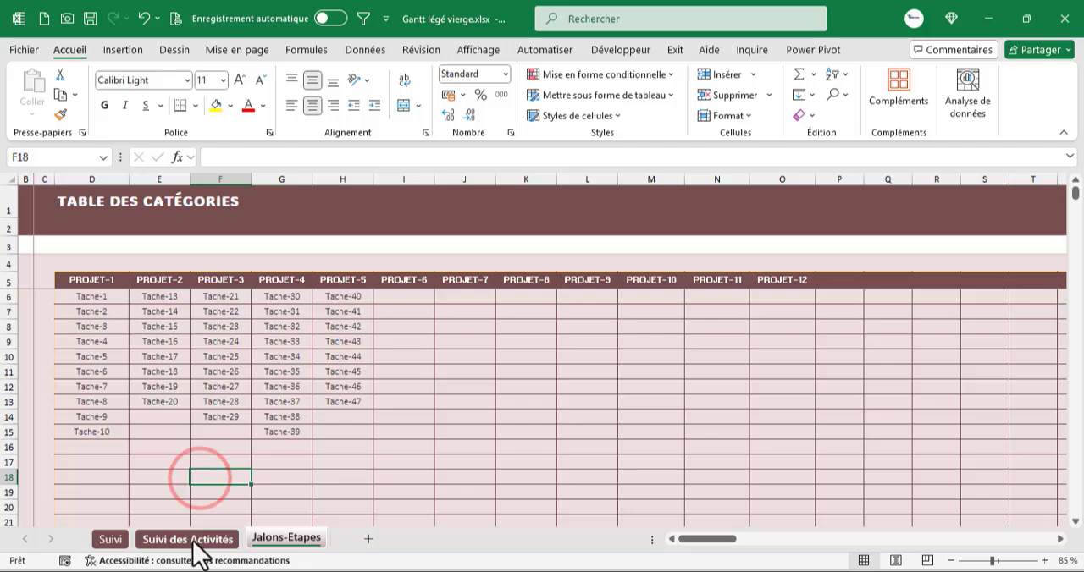
- Start a DECALER formula in empty cell D62 of the JALONS / ÉTAPES column on the Suivi des Activités sheet
{"action": "left_click", "coordinate": [197, 543]}
{"action": "scroll", "coordinate": [313, 388], "scroll_direction": "down", "scroll_amount": 18}
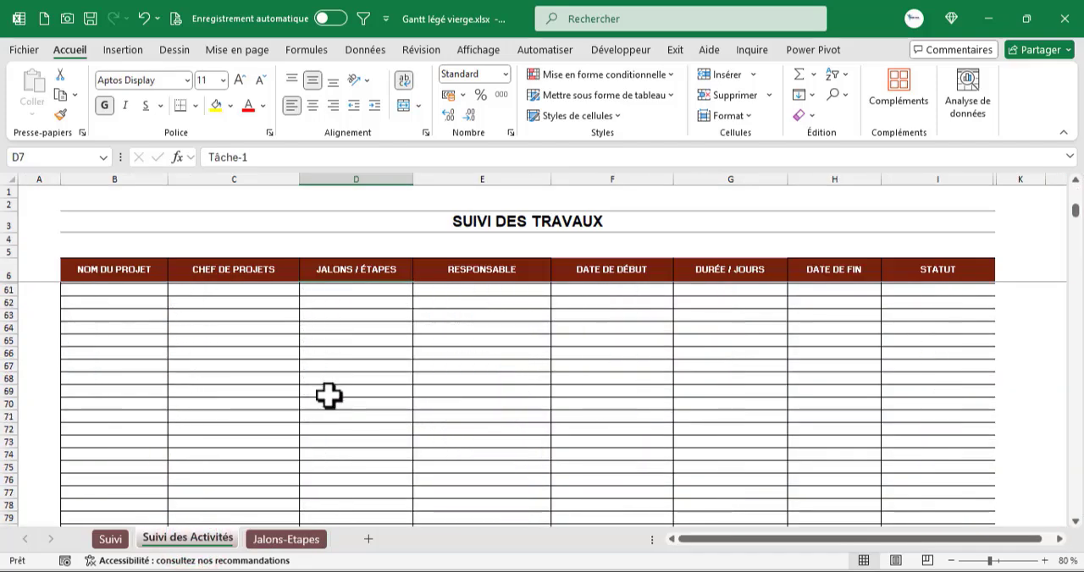
{"action": "scroll", "coordinate": [315, 390], "scroll_direction": "up", "scroll_amount": 3}
{"action": "scroll", "coordinate": [339, 386], "scroll_direction": "down", "scroll_amount": 1}
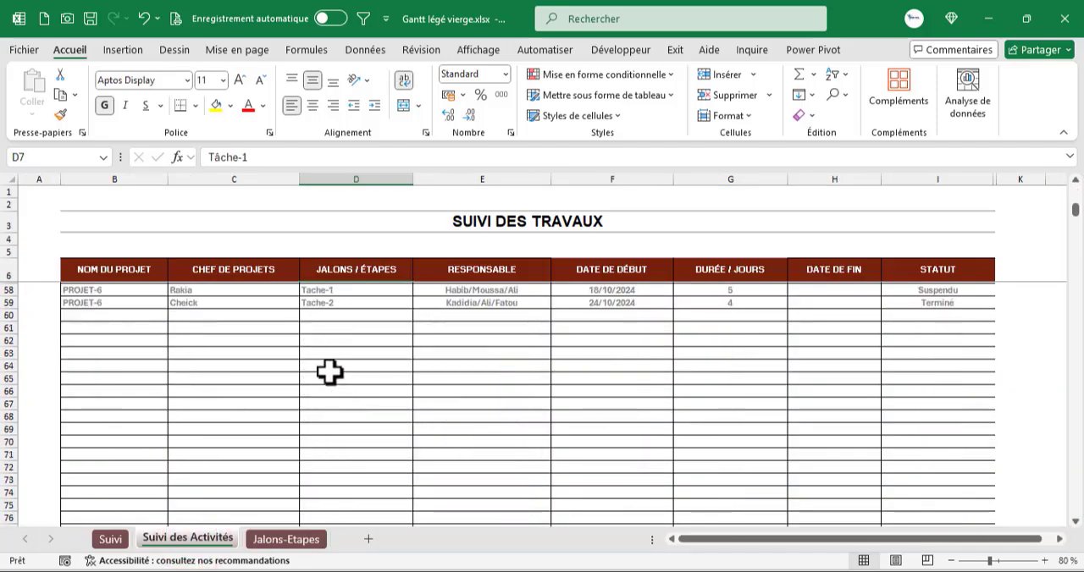
{"action": "scroll", "coordinate": [364, 372], "scroll_direction": "up", "scroll_amount": 2}
{"action": "left_click", "coordinate": [339, 416]}
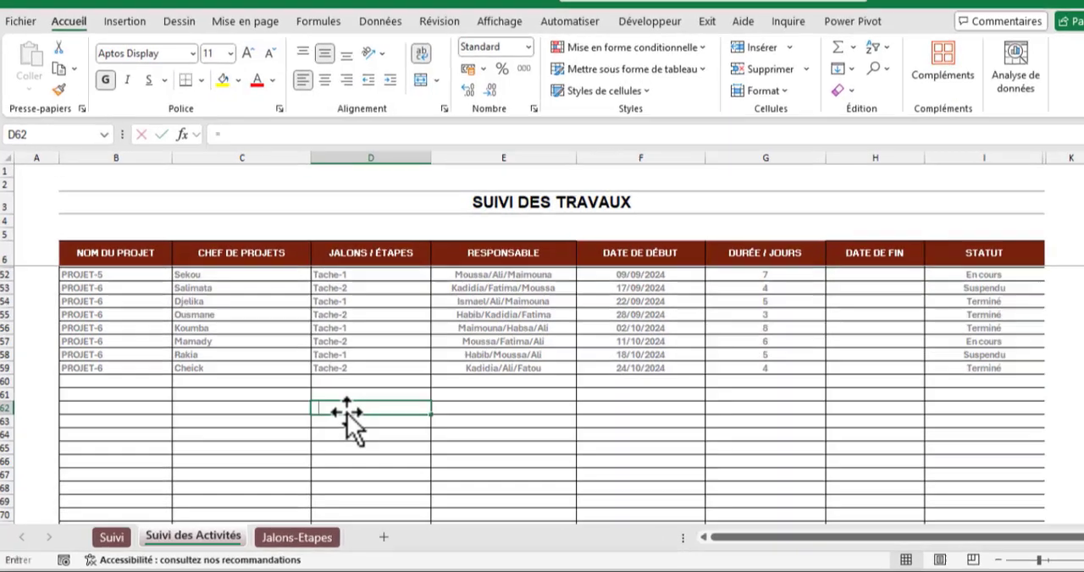
{"action": "type", "text": "=dec"}
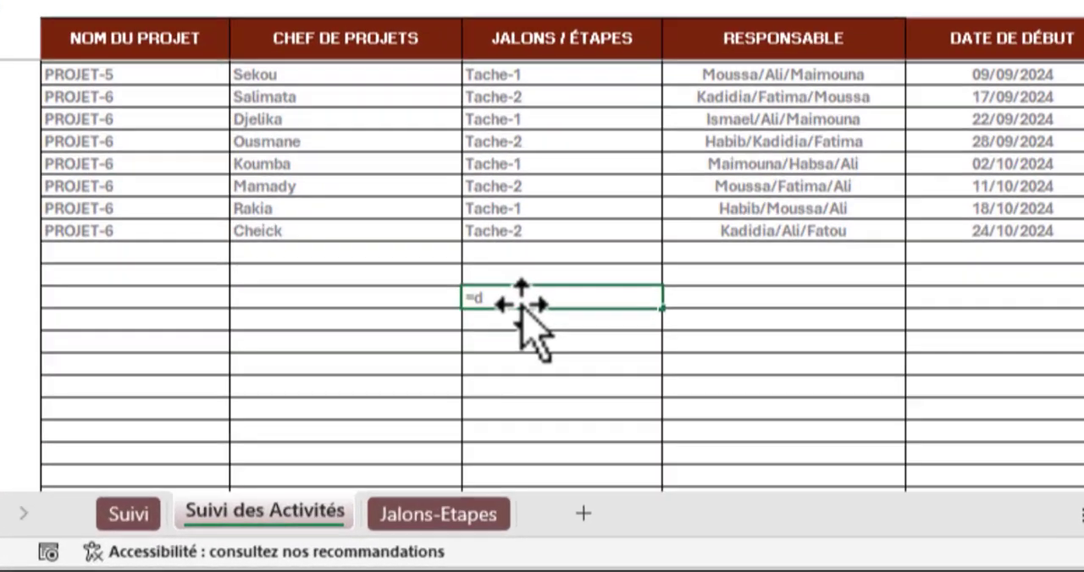
{"action": "type", "text": "al"}
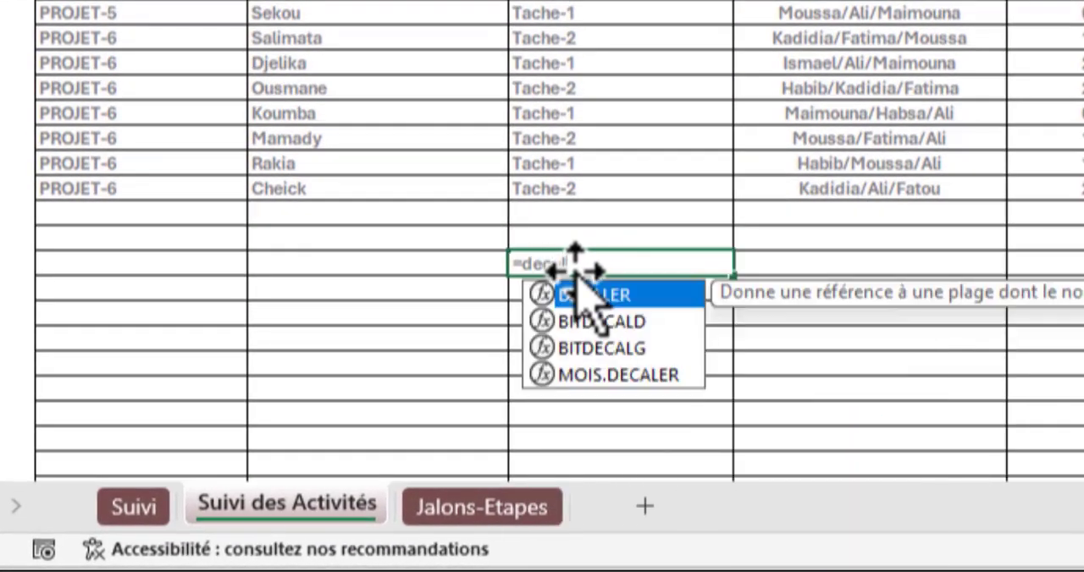
{"action": "key", "text": "Tab"}
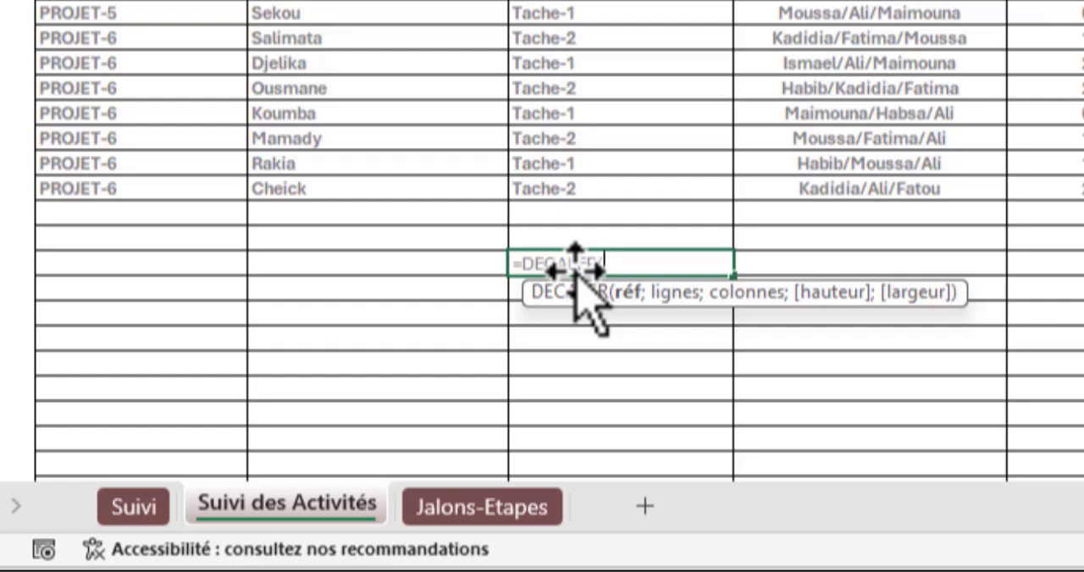
- Give DECALER the absolute reference 'Jalons-Etapes'!$D$6 and a row offset of 0
{"action": "scroll", "coordinate": [562, 170], "scroll_direction": "up", "scroll_amount": 2}
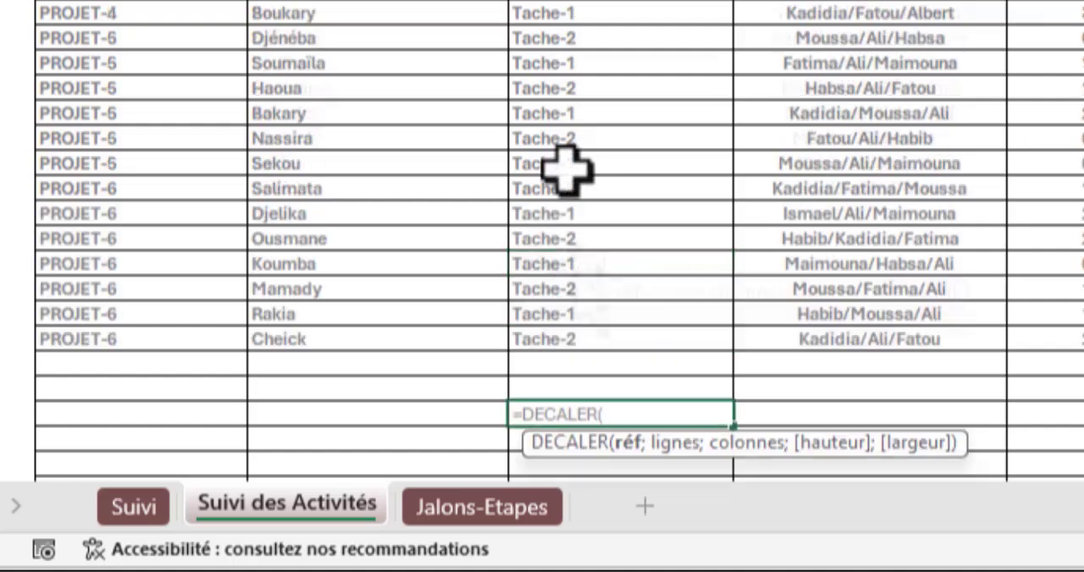
{"action": "scroll", "coordinate": [567, 203], "scroll_direction": "down", "scroll_amount": 2}
{"action": "left_click", "coordinate": [510, 518]}
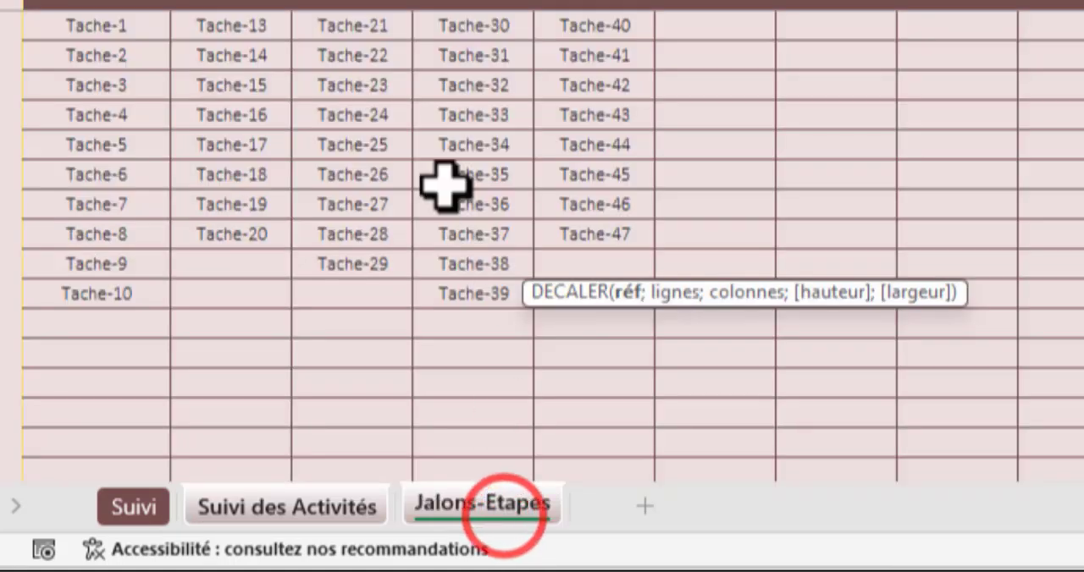
{"action": "left_click", "coordinate": [107, 27]}
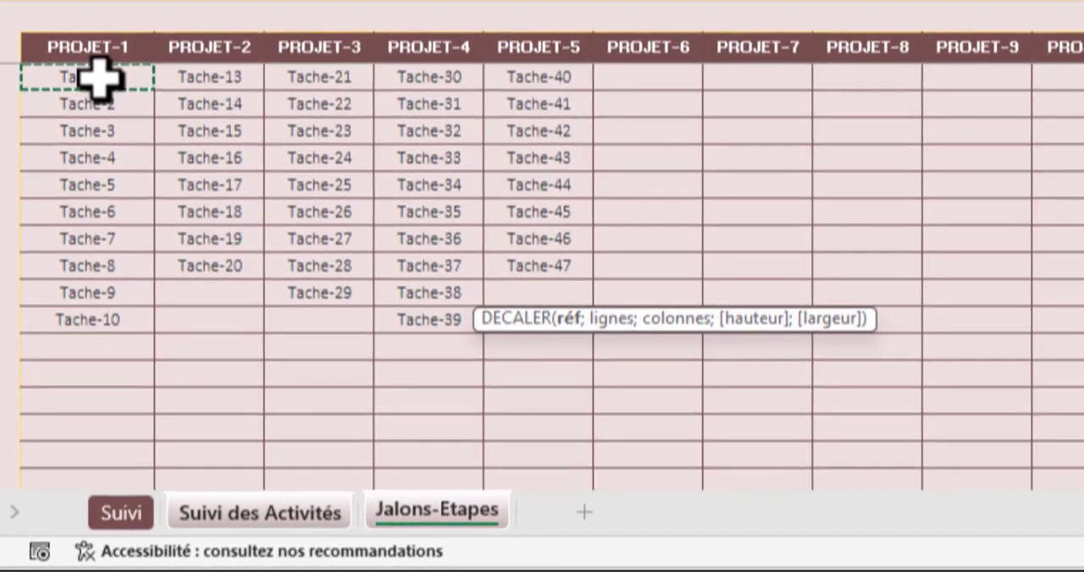
{"action": "type", "text": ";"}
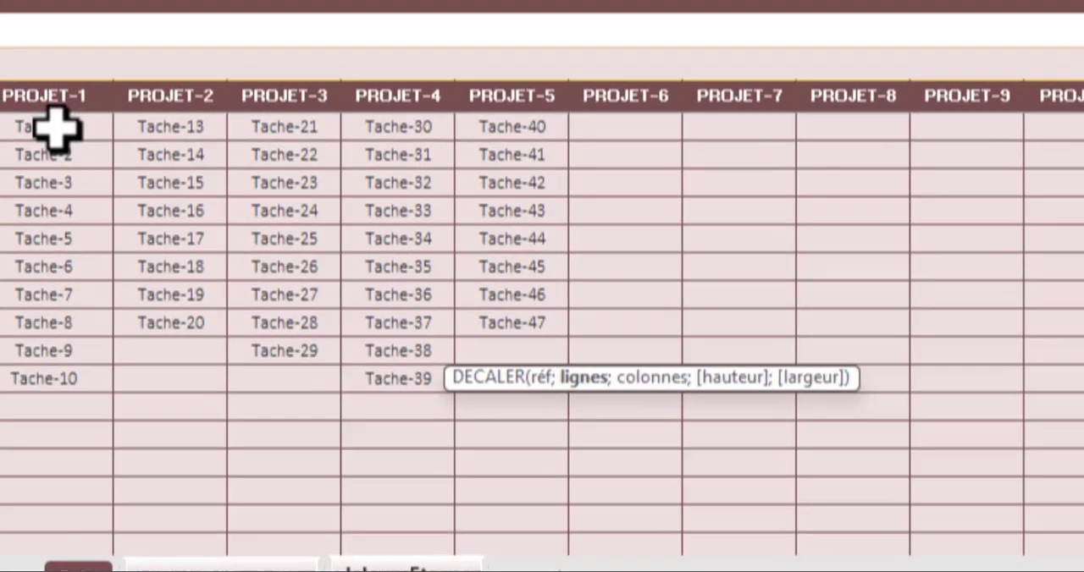
{"action": "type", "text": "0"}
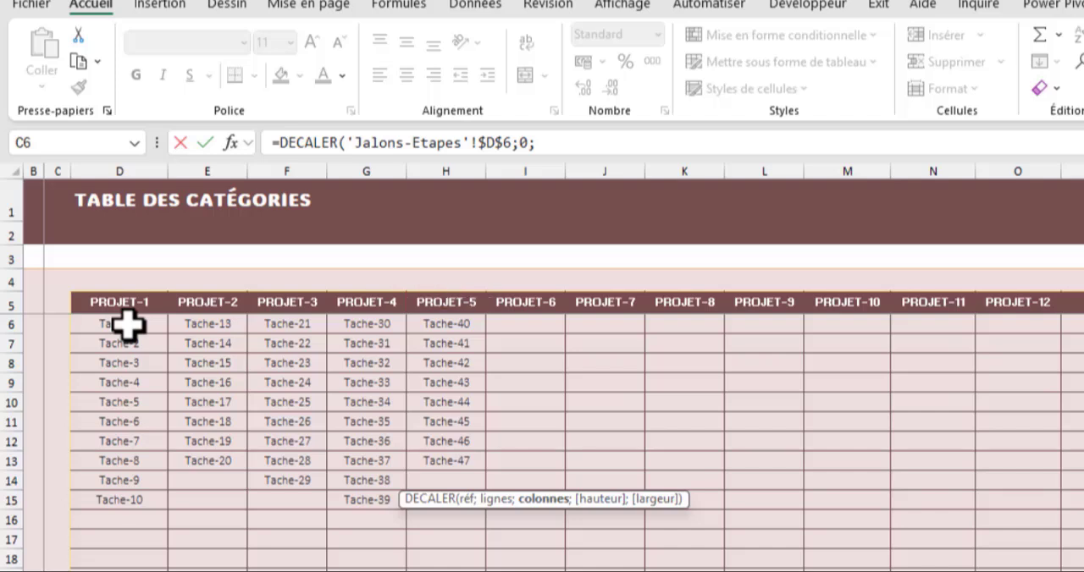
- Nest EQUIV as the DECALER column offset, with 'Suivi des Activités'!B7 as its lookup value
{"action": "type", "text": "equi"}
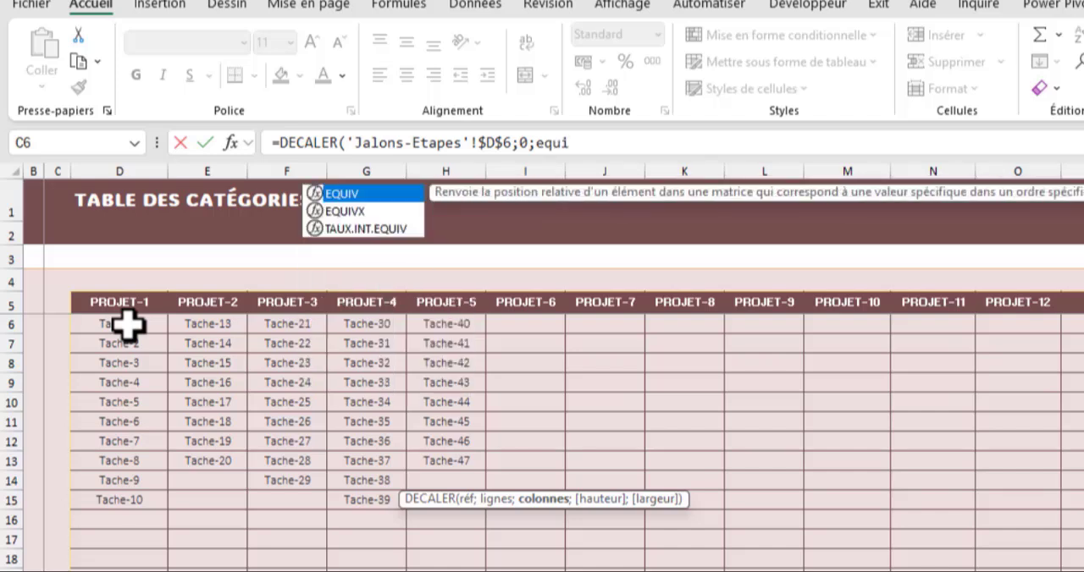
{"action": "key", "text": "Tab"}
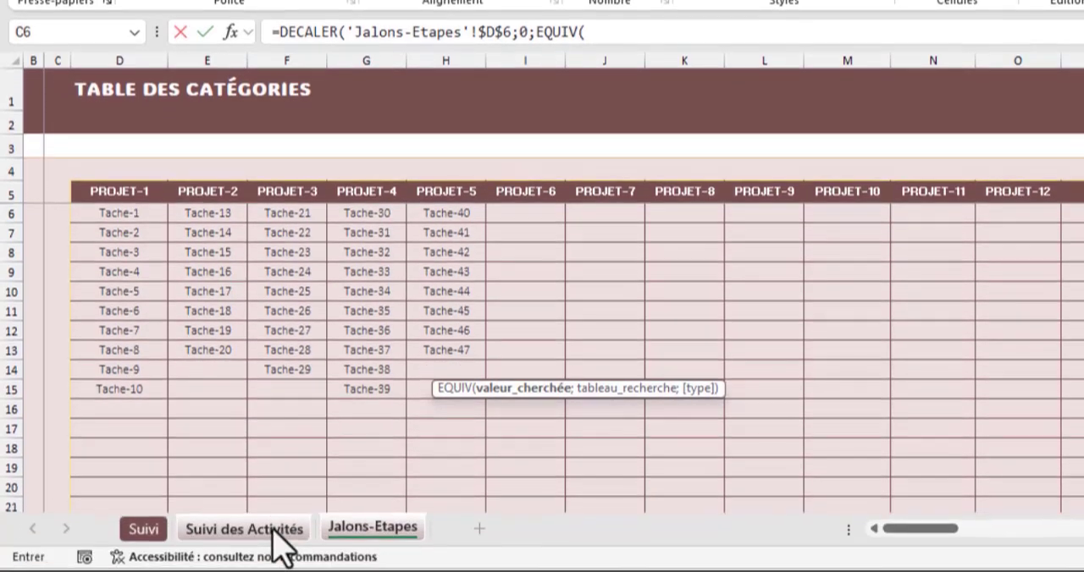
{"action": "left_click", "coordinate": [273, 571]}
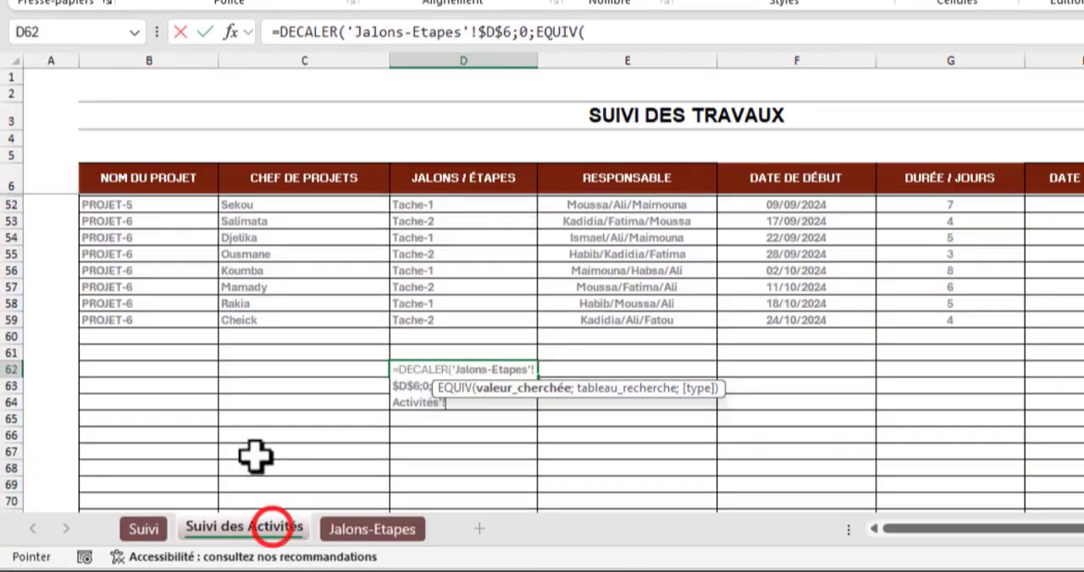
{"action": "scroll", "coordinate": [140, 278], "scroll_direction": "up", "scroll_amount": 15}
{"action": "left_click", "coordinate": [148, 203]}
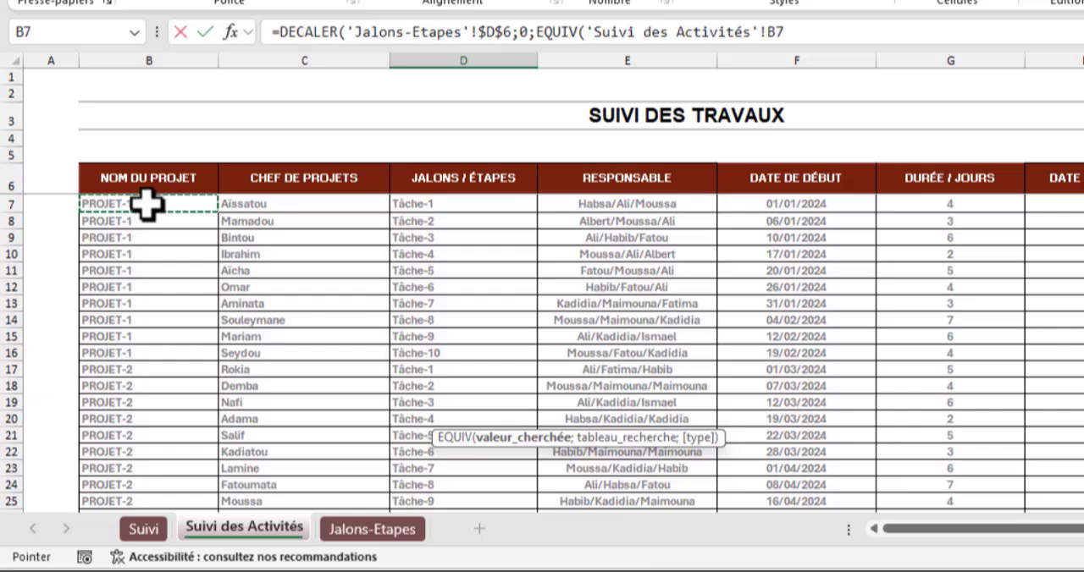
- Complete the formula with Projets as EQUIV's lookup range, match type 0 and a DECALER height of 10, and check the spilled tasks
{"action": "type", "text": ";proj"}
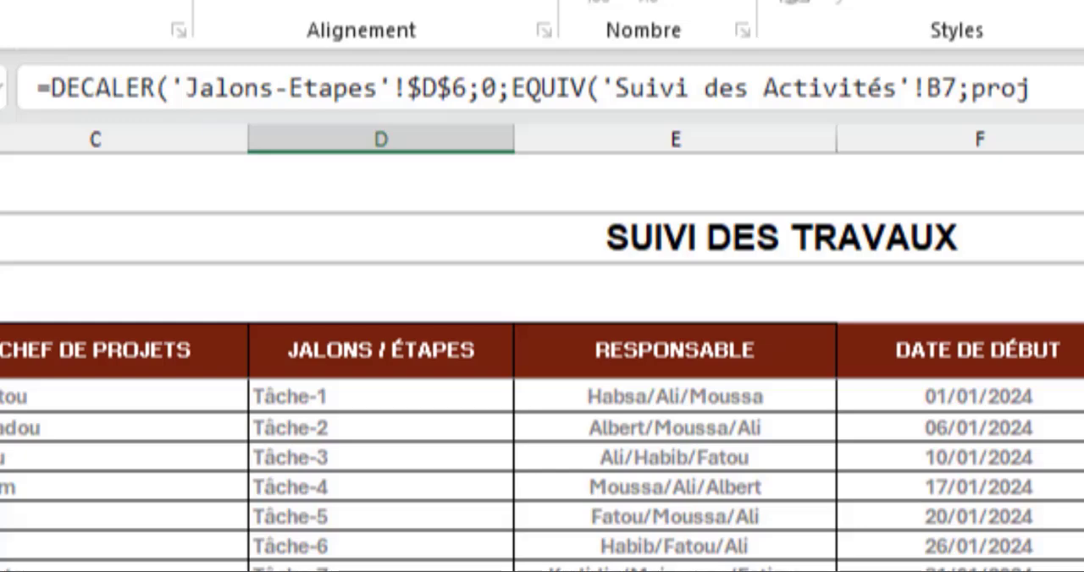
{"action": "key", "text": "Tab"}
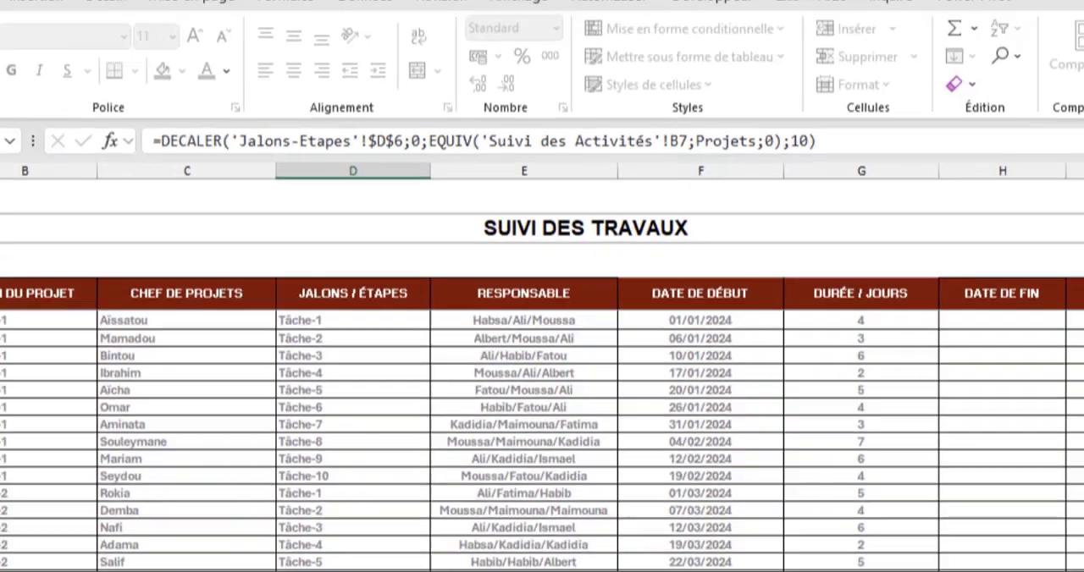
{"action": "key", "text": "Return"}
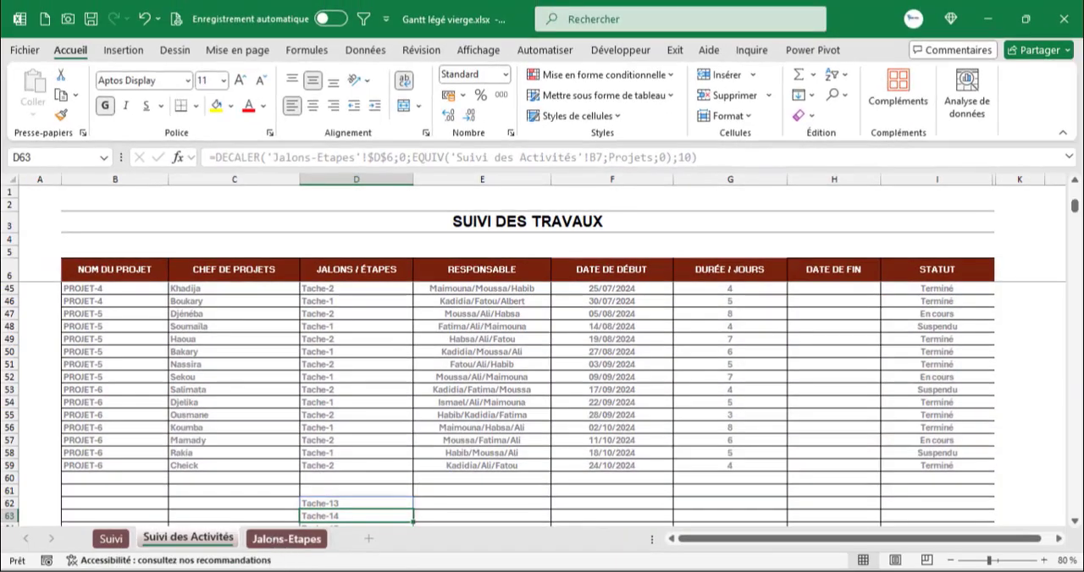
{"action": "scroll", "coordinate": [271, 441], "scroll_direction": "down", "scroll_amount": 3}
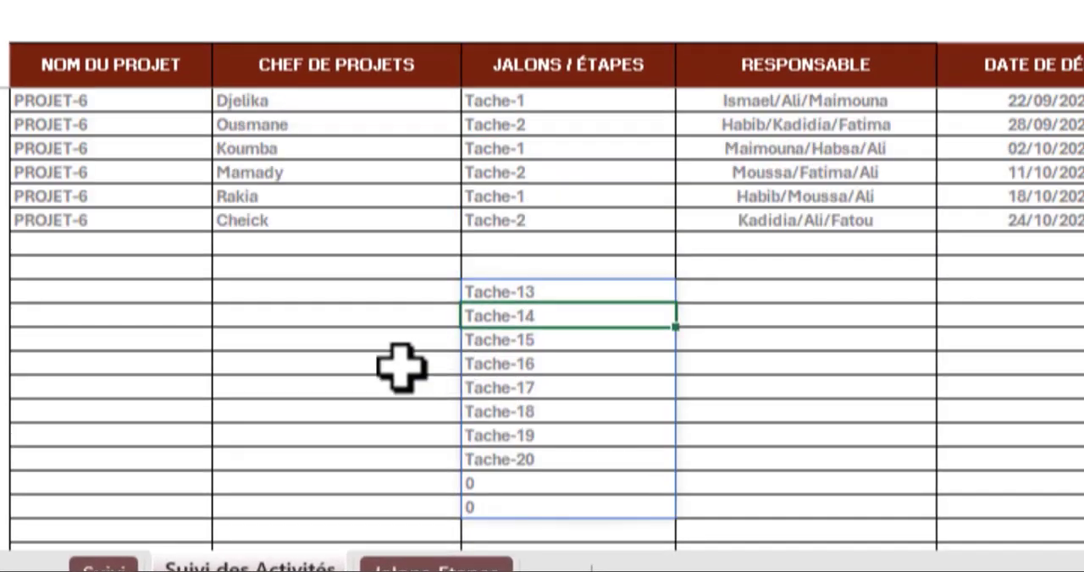
- Compare the tasks spilled from D62 with the project columns on the Jalons-Etapes sheet
{"action": "scroll", "coordinate": [462, 381], "scroll_direction": "up", "scroll_amount": 3}
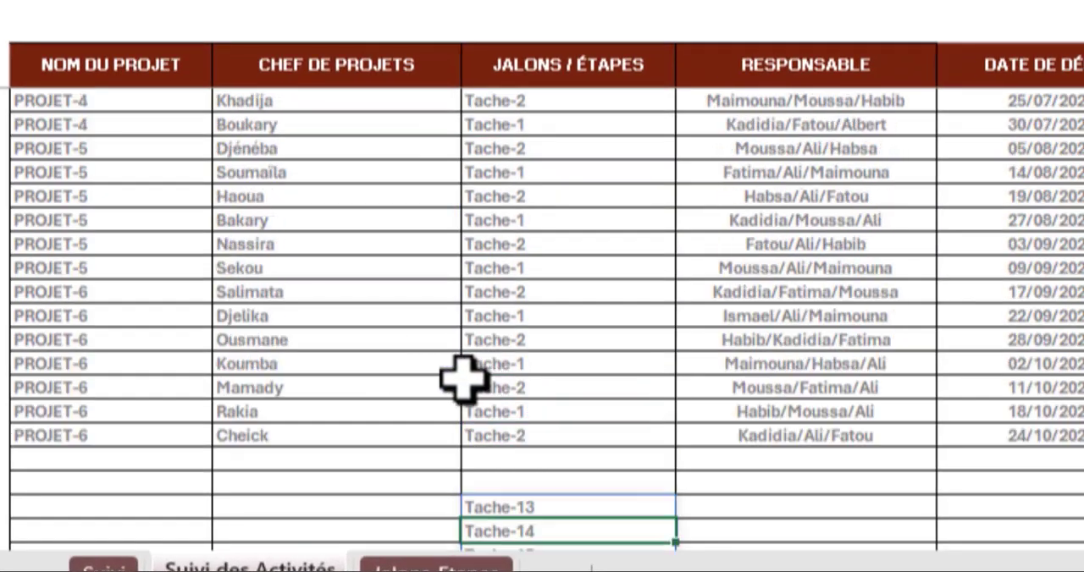
{"action": "scroll", "coordinate": [461, 381], "scroll_direction": "up", "scroll_amount": 5}
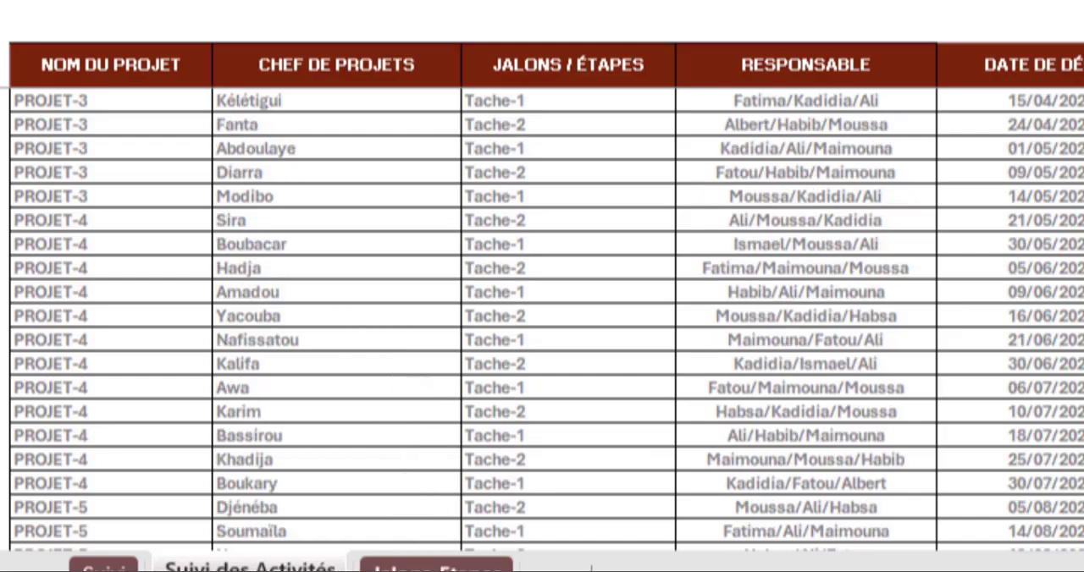
{"action": "left_click", "coordinate": [423, 566]}
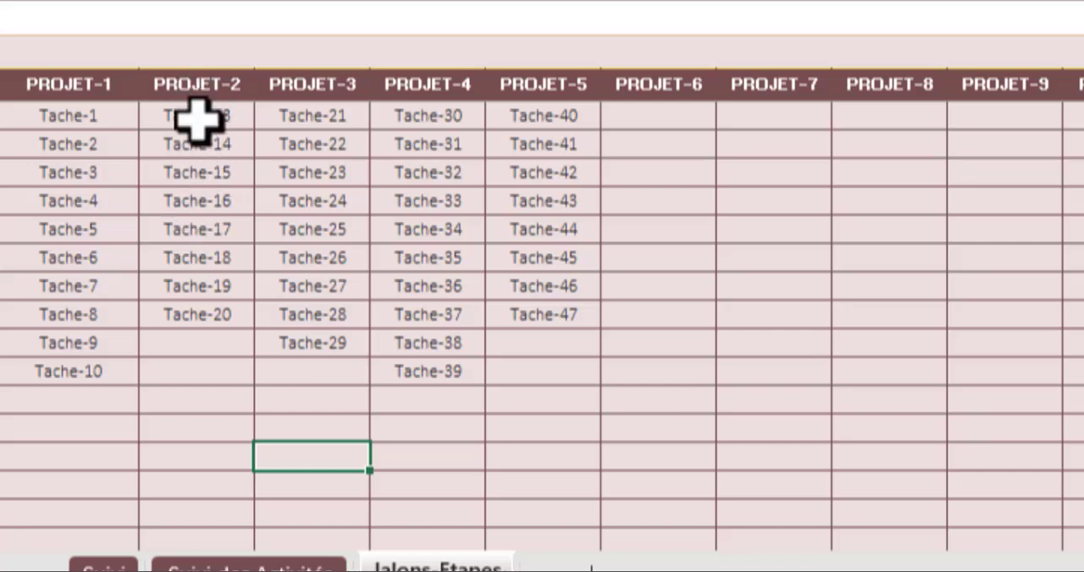
{"action": "left_click", "coordinate": [203, 565]}
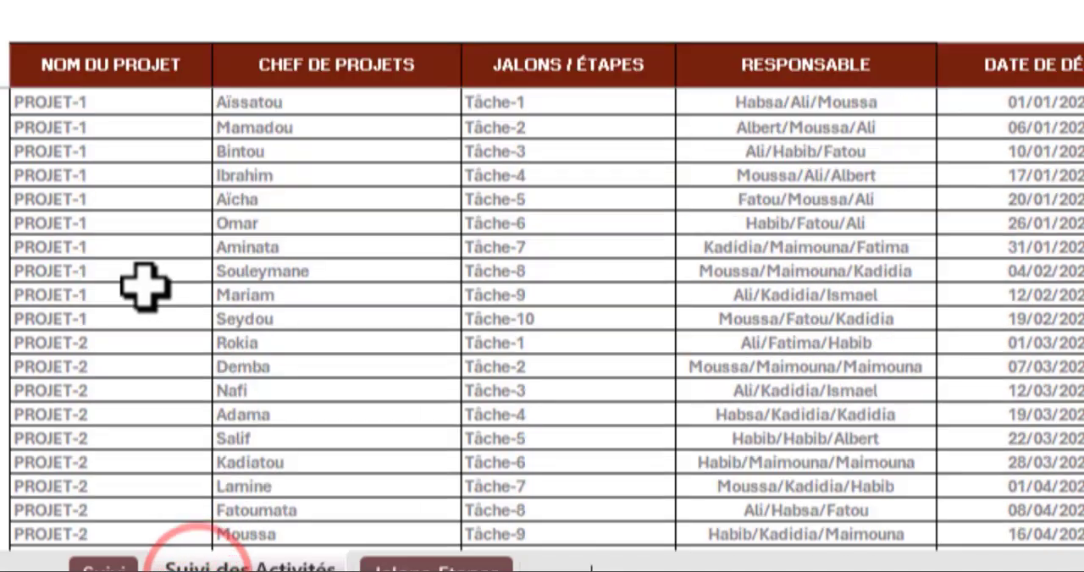
- Choose PROJET-2 as the project in B7, the first NOM DU PROJET row
{"action": "left_click", "coordinate": [78, 102]}
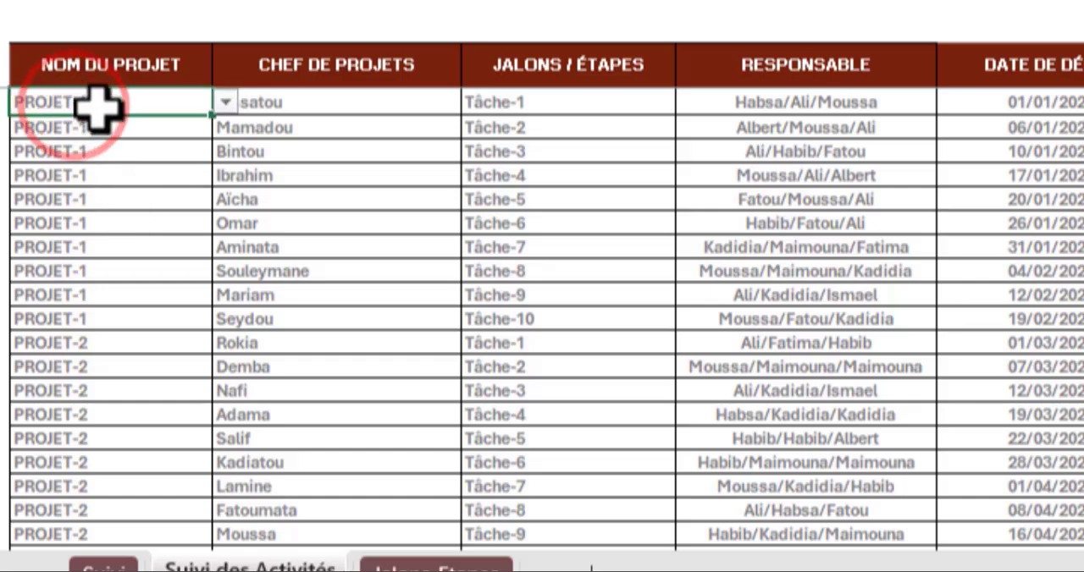
{"action": "left_click", "coordinate": [225, 102]}
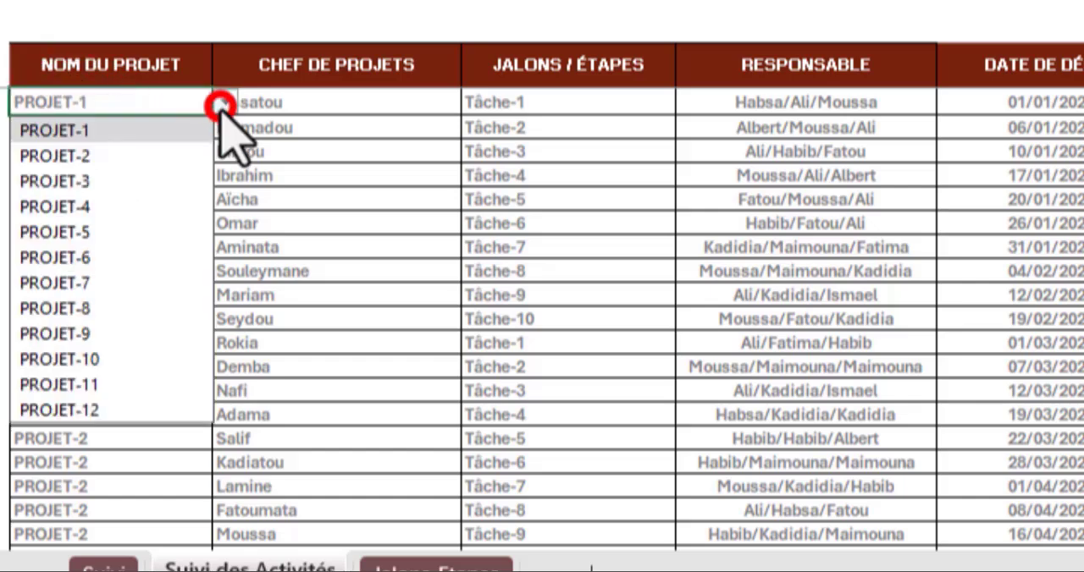
{"action": "left_click", "coordinate": [105, 156]}
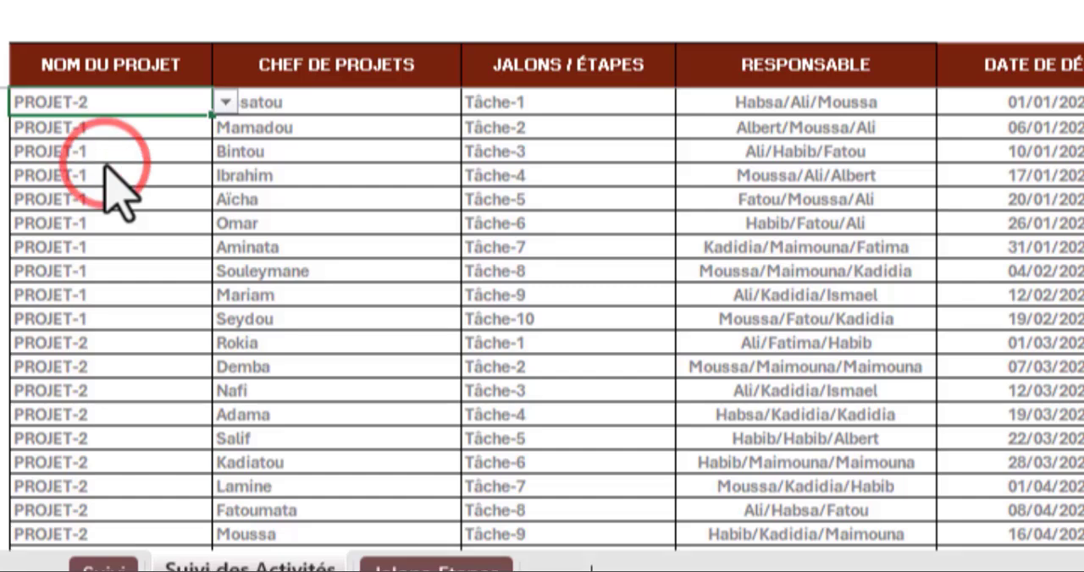
- Check the tasks spilled from D62 against the PROJET-2 and PROJET-3 columns on the Jalons-Etapes sheet
{"action": "left_click", "coordinate": [443, 563]}
{"action": "left_click", "coordinate": [248, 564]}
{"action": "scroll", "coordinate": [534, 398], "scroll_direction": "down", "scroll_amount": 7}
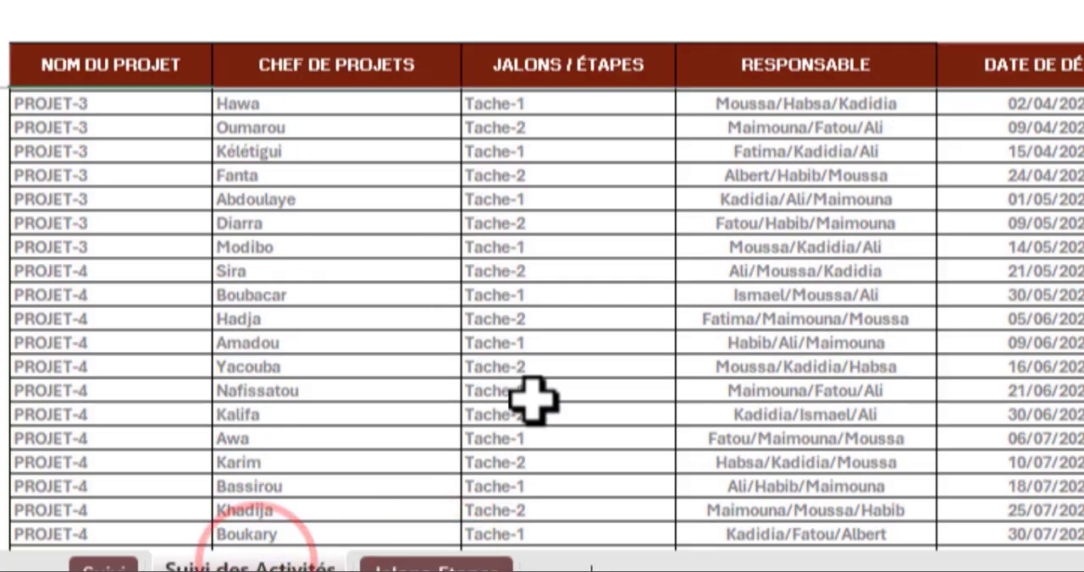
{"action": "scroll", "coordinate": [534, 400], "scroll_direction": "down", "scroll_amount": 10}
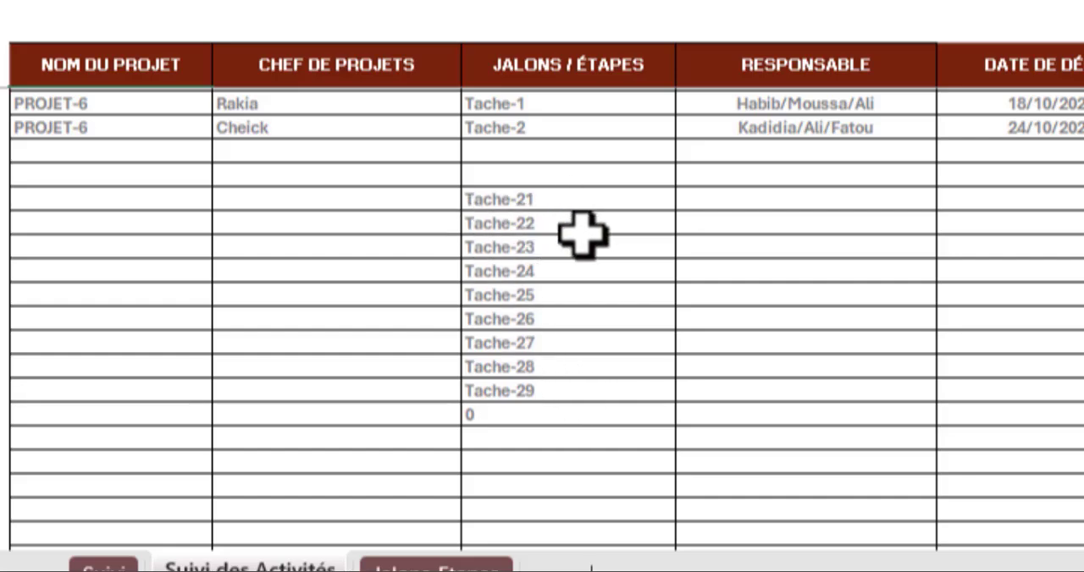
{"action": "scroll", "coordinate": [507, 369], "scroll_direction": "up", "scroll_amount": 7}
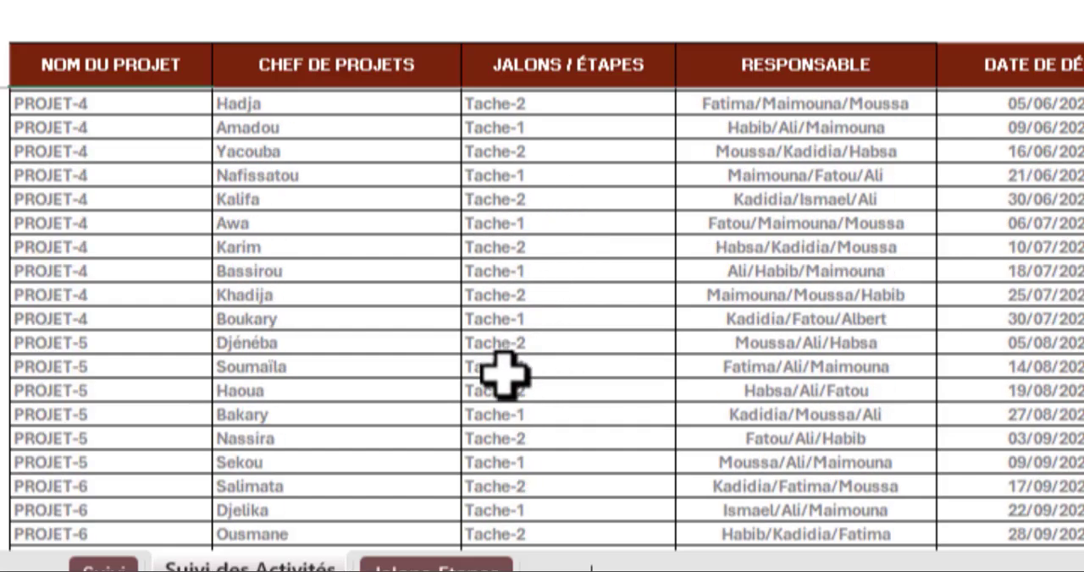
{"action": "scroll", "coordinate": [504, 372], "scroll_direction": "up", "scroll_amount": 5}
{"action": "left_click", "coordinate": [439, 566]}
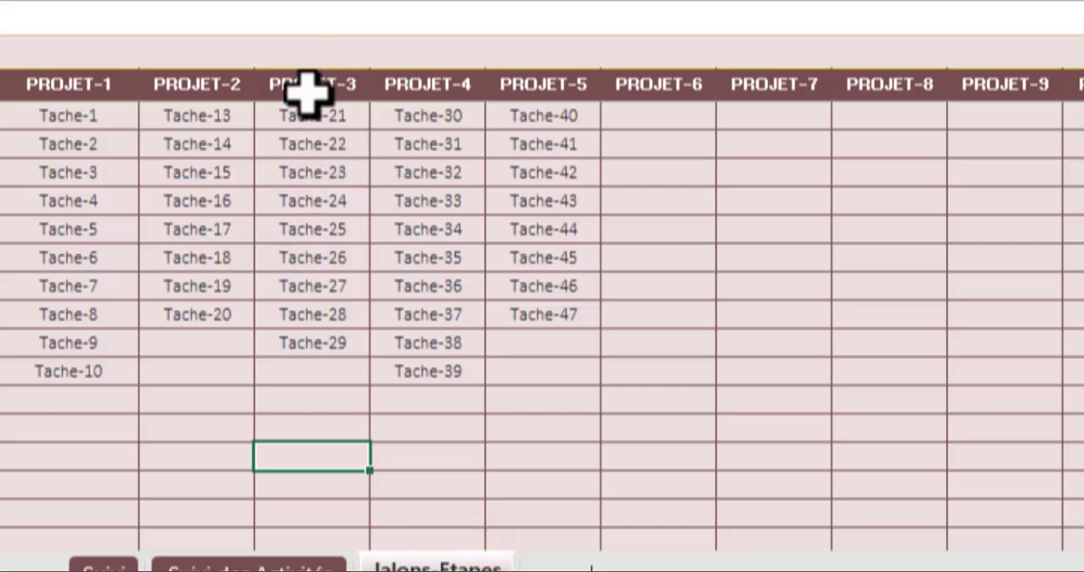
{"action": "left_click", "coordinate": [275, 565]}
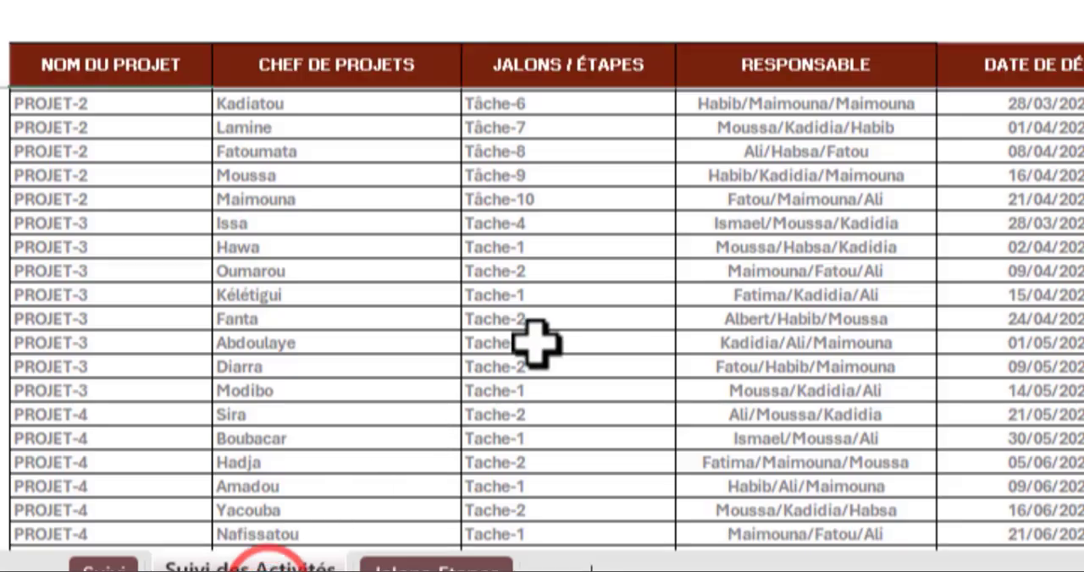
{"action": "scroll", "coordinate": [536, 343], "scroll_direction": "down", "scroll_amount": 12}
{"action": "scroll", "coordinate": [534, 170], "scroll_direction": "up", "scroll_amount": 1}
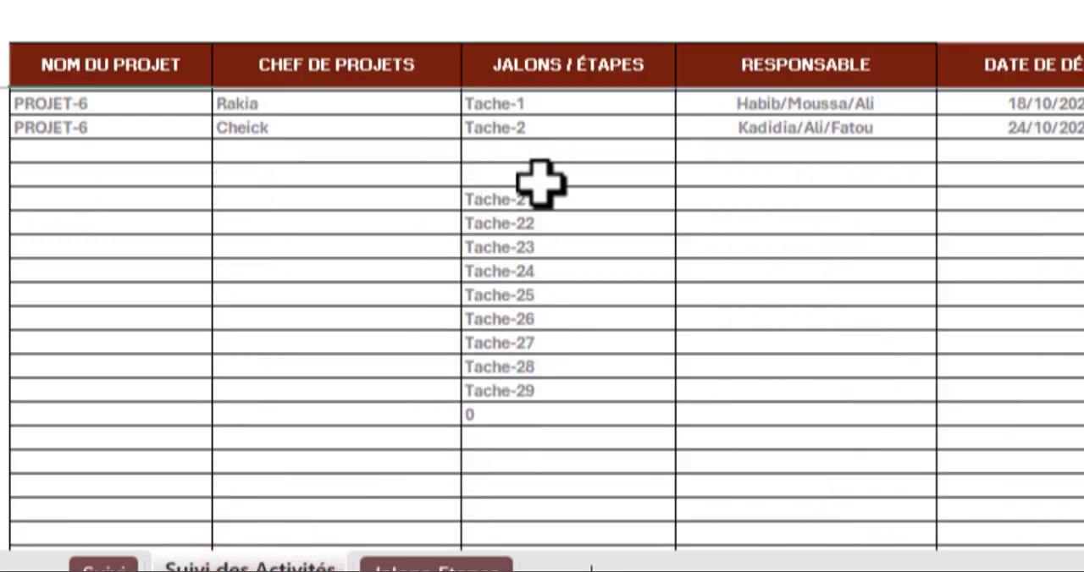
- Subtract 1 from the EQUIV result in D62's DECALER formula and check the spilled tasks against the Jalons-Etapes sheet
{"action": "left_click", "coordinate": [534, 201]}
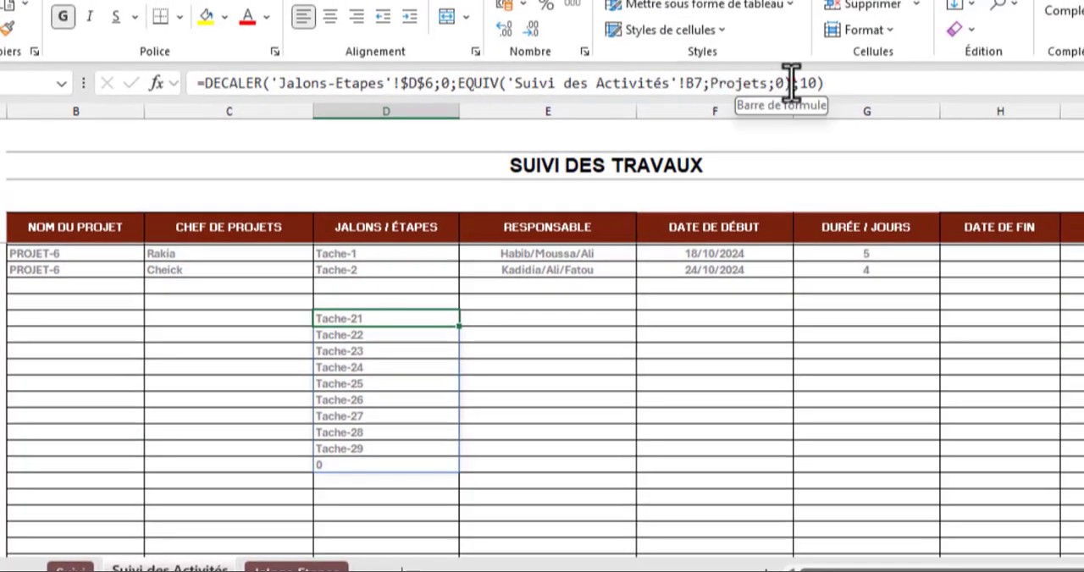
{"action": "left_click", "coordinate": [791, 82]}
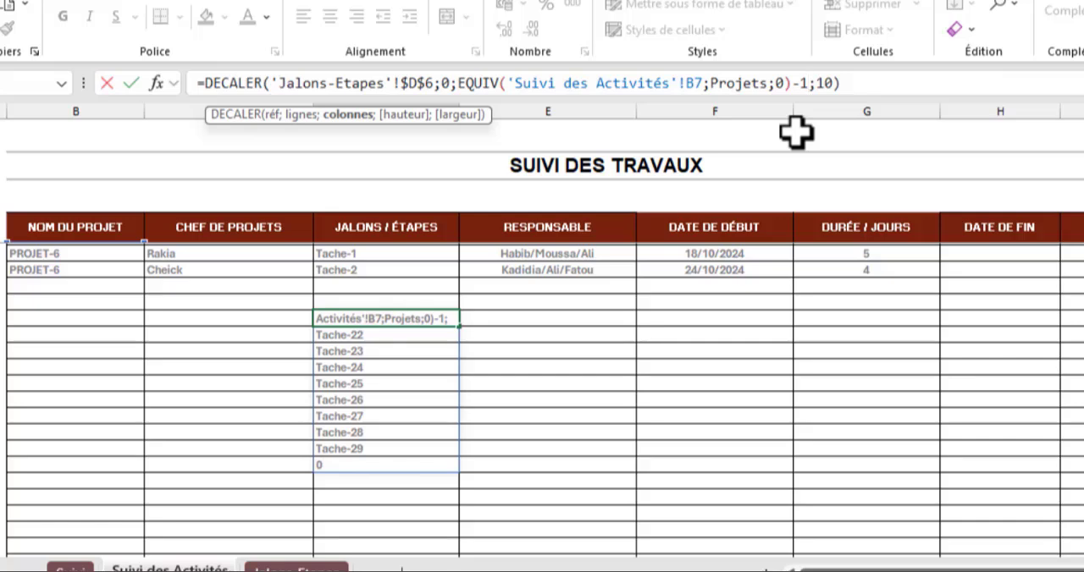
{"action": "key", "text": "Return"}
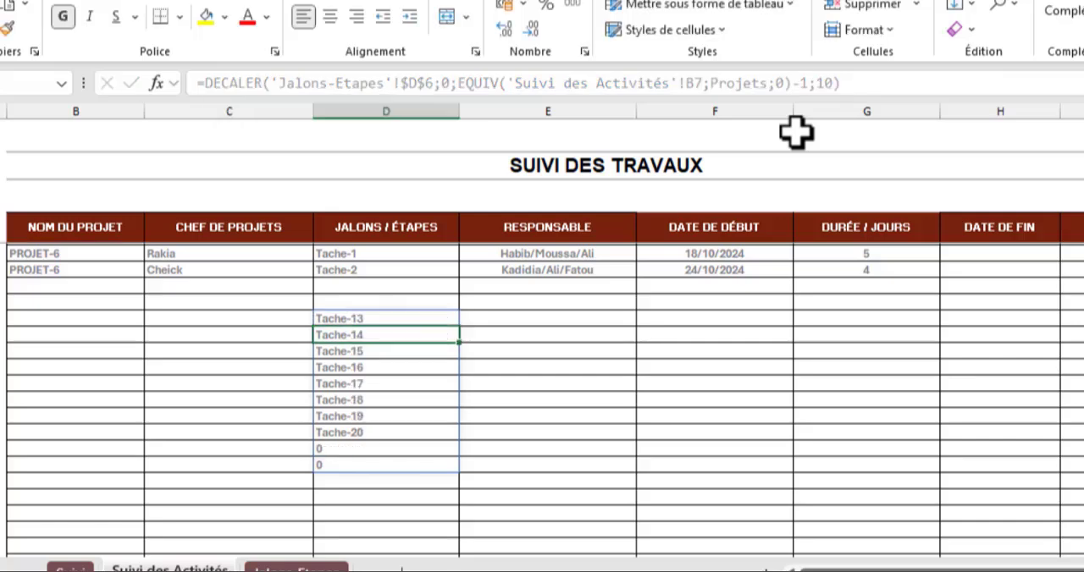
{"action": "scroll", "coordinate": [398, 347], "scroll_direction": "up", "scroll_amount": 2}
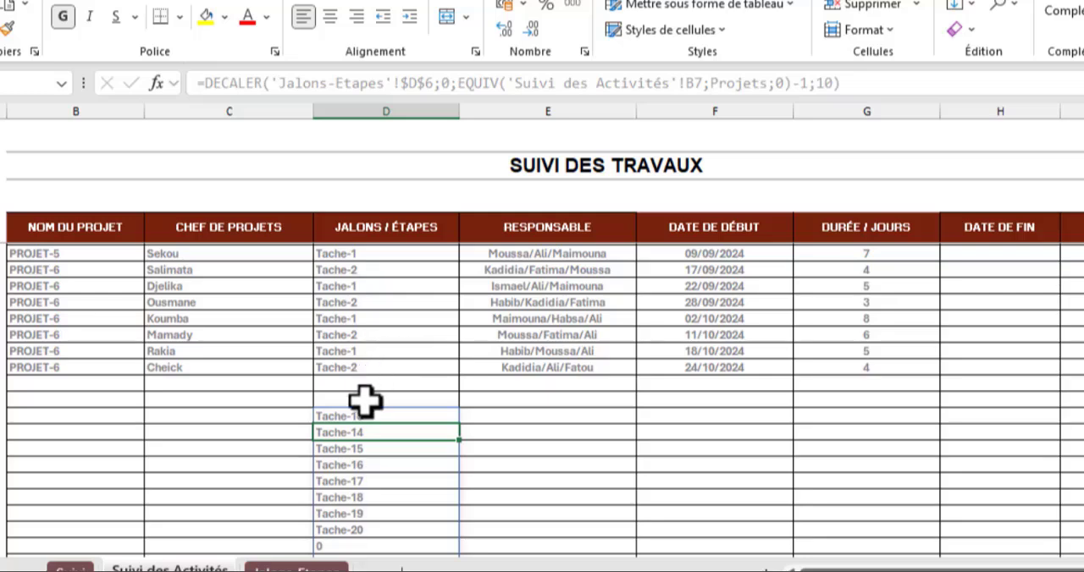
{"action": "scroll", "coordinate": [355, 423], "scroll_direction": "up", "scroll_amount": 3}
{"action": "left_click", "coordinate": [294, 565]}
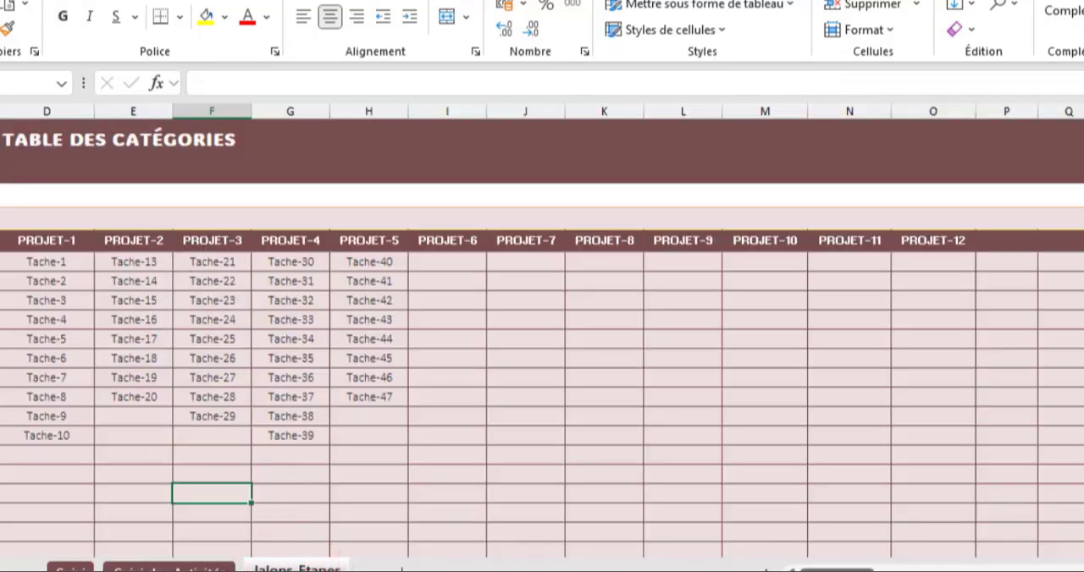
{"action": "left_click", "coordinate": [217, 567]}
- Test the corrected formula by switching B7 to PROJET-1 and back to PROJET-2, and review the list spilled from D62
{"action": "scroll", "coordinate": [135, 370], "scroll_direction": "up", "scroll_amount": 10}
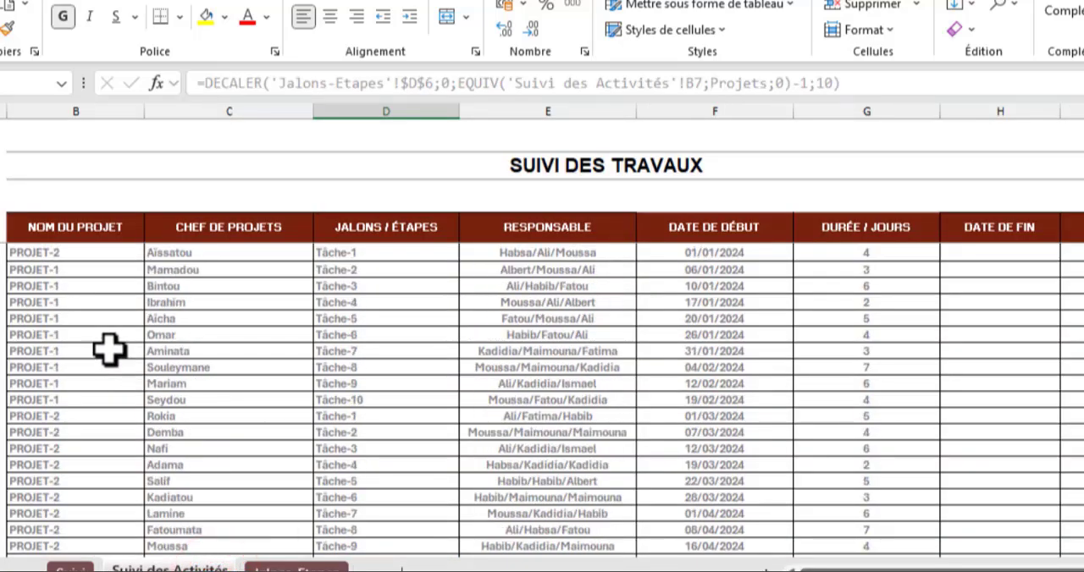
{"action": "left_click", "coordinate": [127, 251]}
{"action": "left_click", "coordinate": [153, 252]}
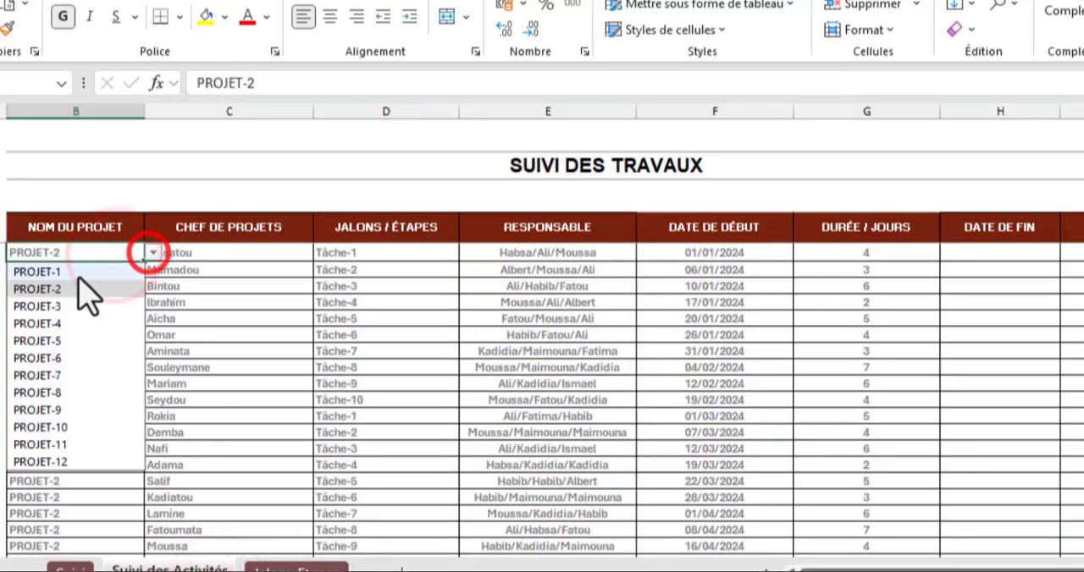
{"action": "left_click", "coordinate": [78, 273]}
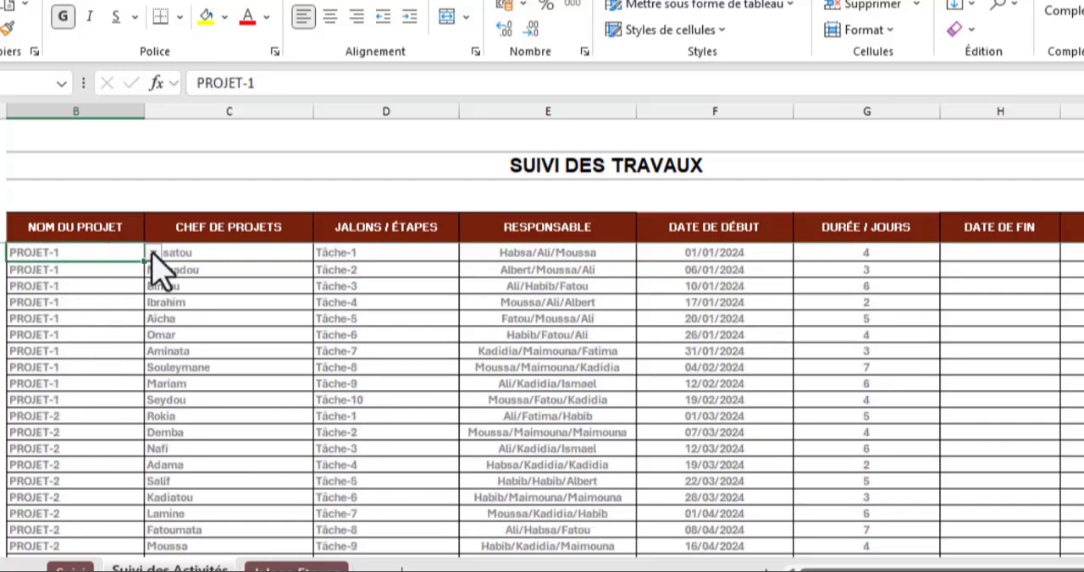
{"action": "left_click", "coordinate": [153, 252]}
{"action": "left_click", "coordinate": [89, 288]}
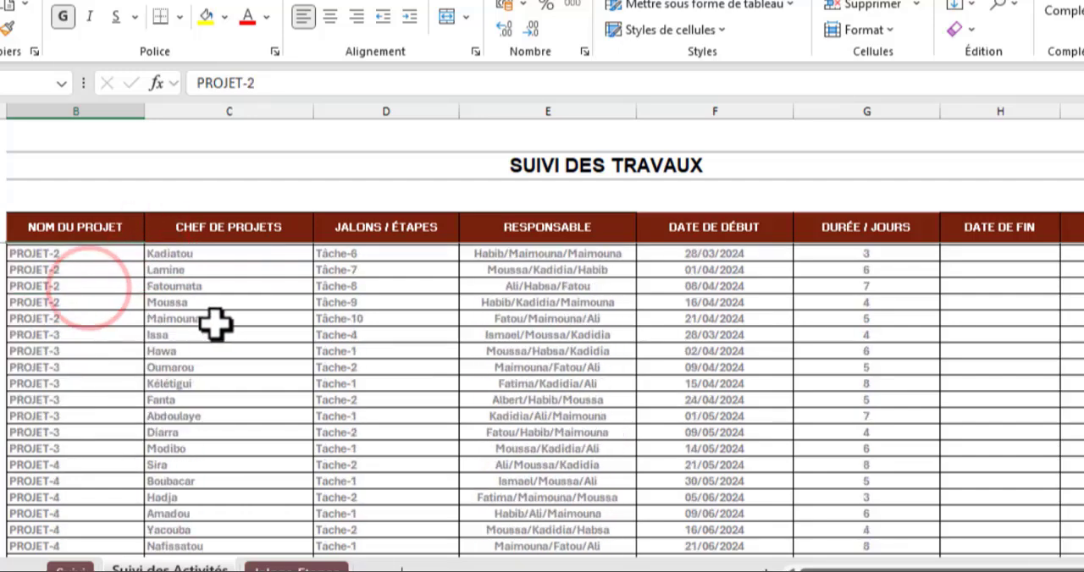
{"action": "scroll", "coordinate": [287, 356], "scroll_direction": "down", "scroll_amount": 5}
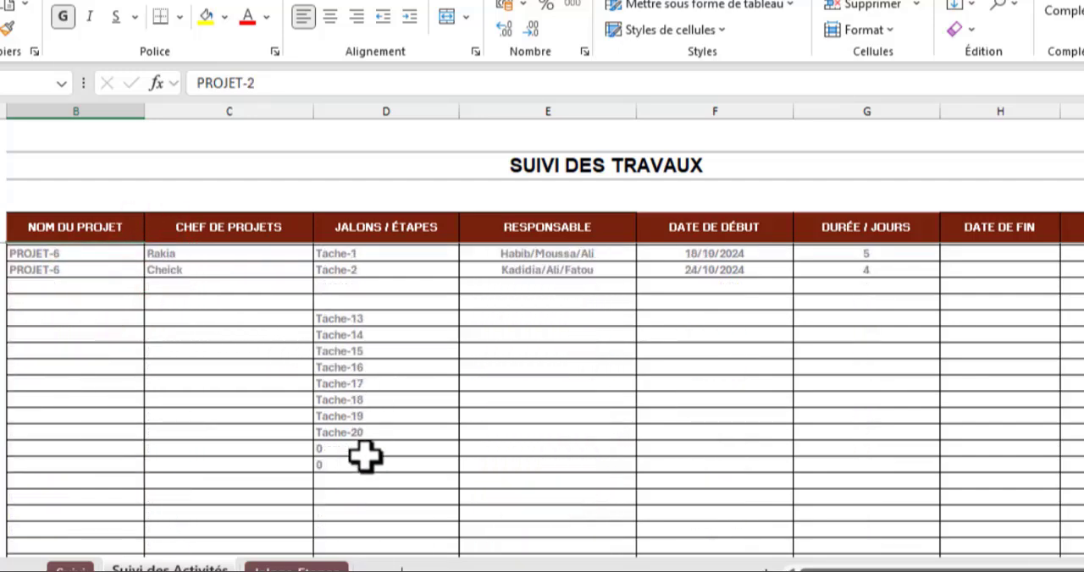
{"action": "left_click", "coordinate": [358, 320]}
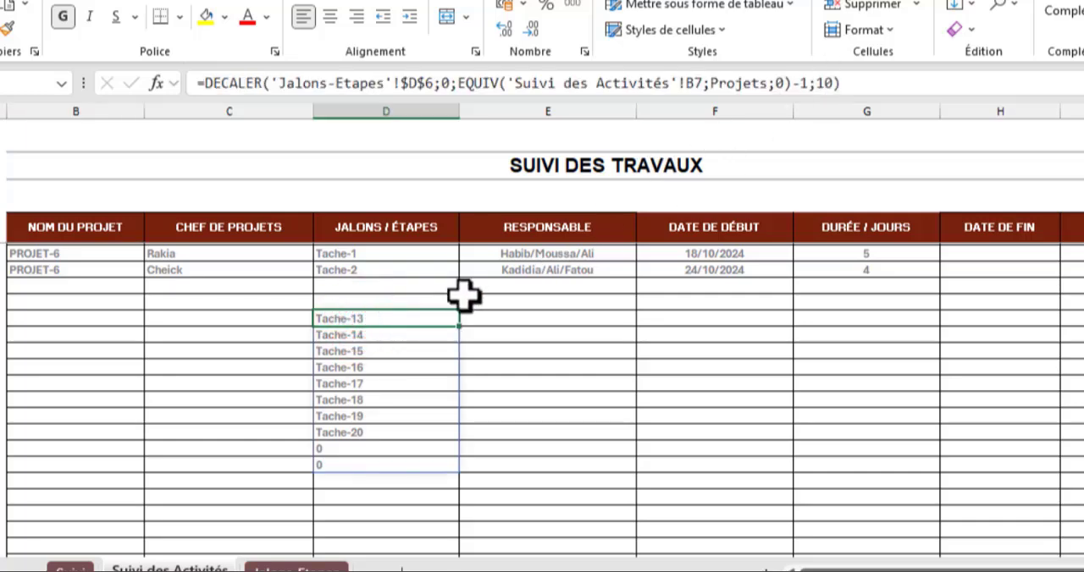
- Compare the lengths of the PROJET-1 and PROJET-2 task lists on the Jalons-Etapes sheet
{"action": "left_click", "coordinate": [288, 566]}
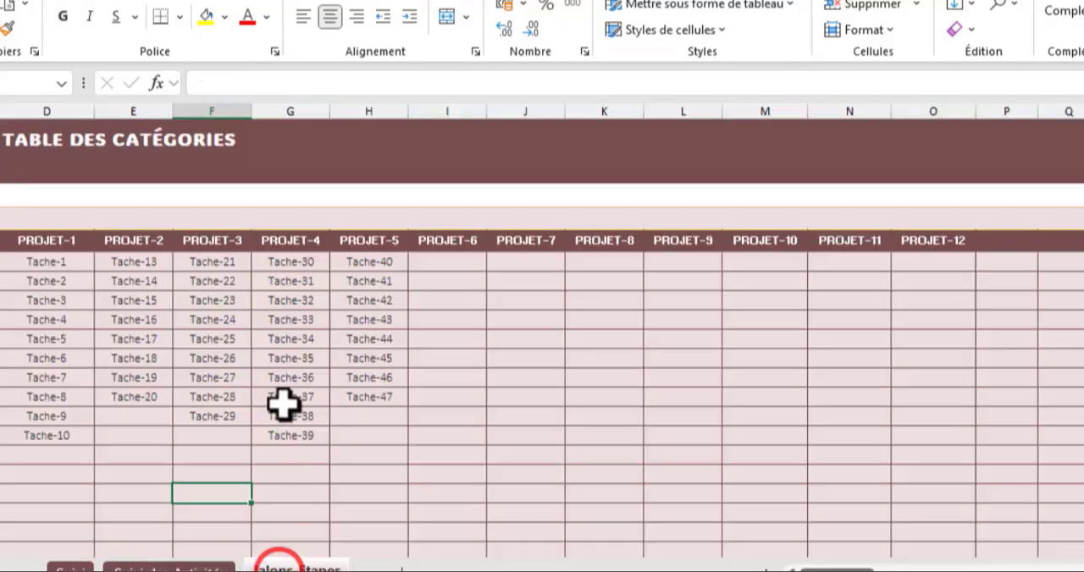
{"action": "left_click_drag", "start_coordinate": [47, 262], "coordinate": [47, 435]}
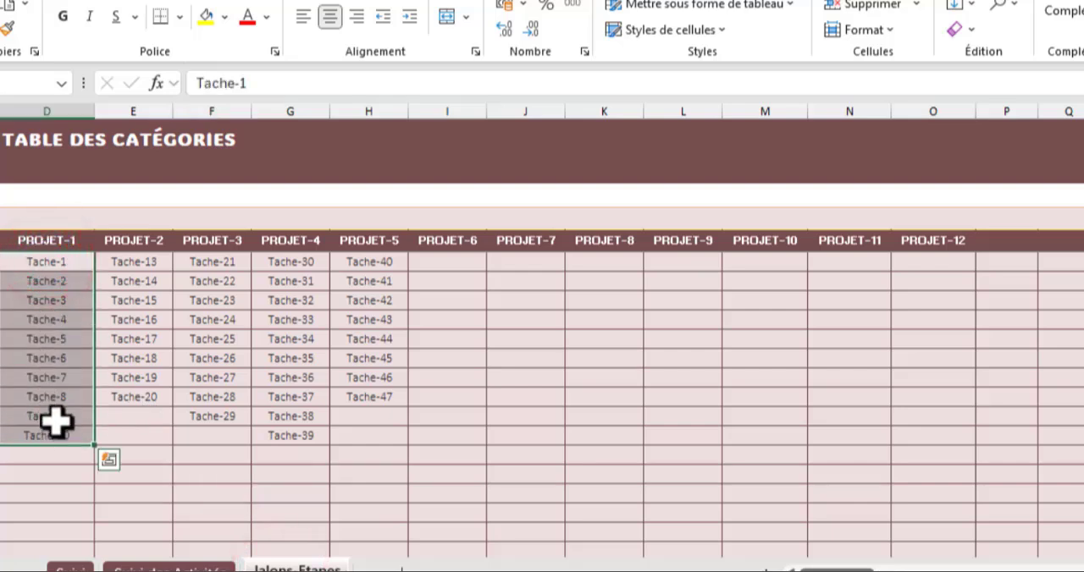
{"action": "left_click", "coordinate": [133, 262]}
{"action": "left_click_drag", "start_coordinate": [133, 273], "coordinate": [133, 399]}
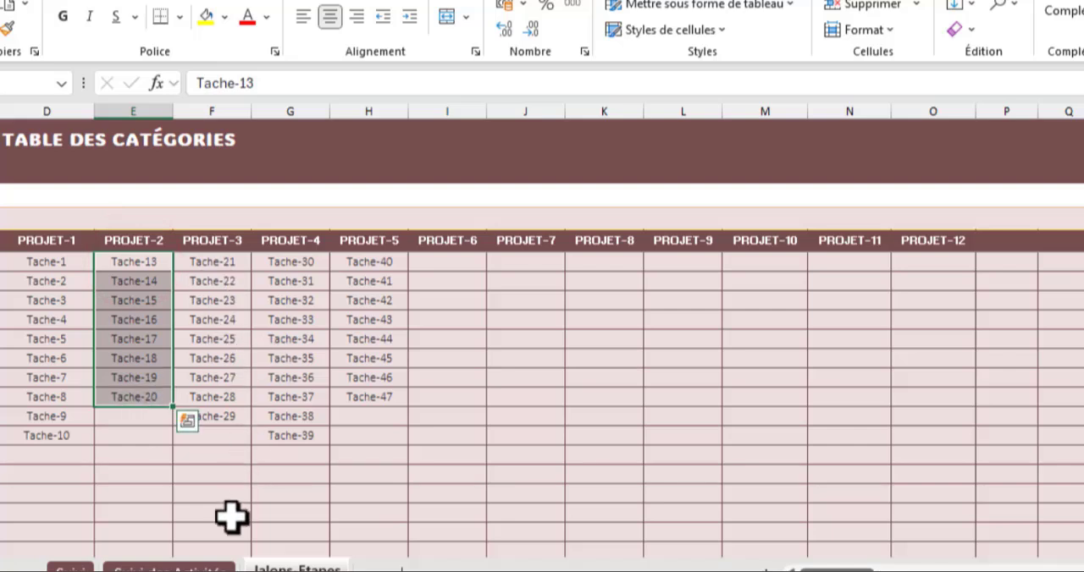
- Replace the fixed DECALER height of 10 in D62's formula on the Suivi des Activités sheet with an NBVAL function
{"action": "left_click", "coordinate": [165, 568]}
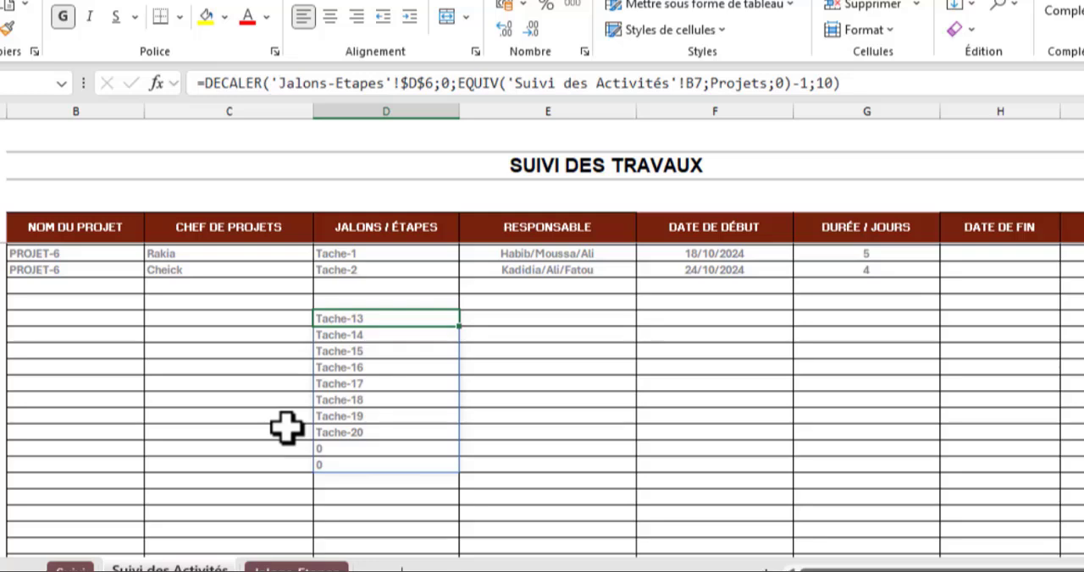
{"action": "double_click", "coordinate": [825, 83]}
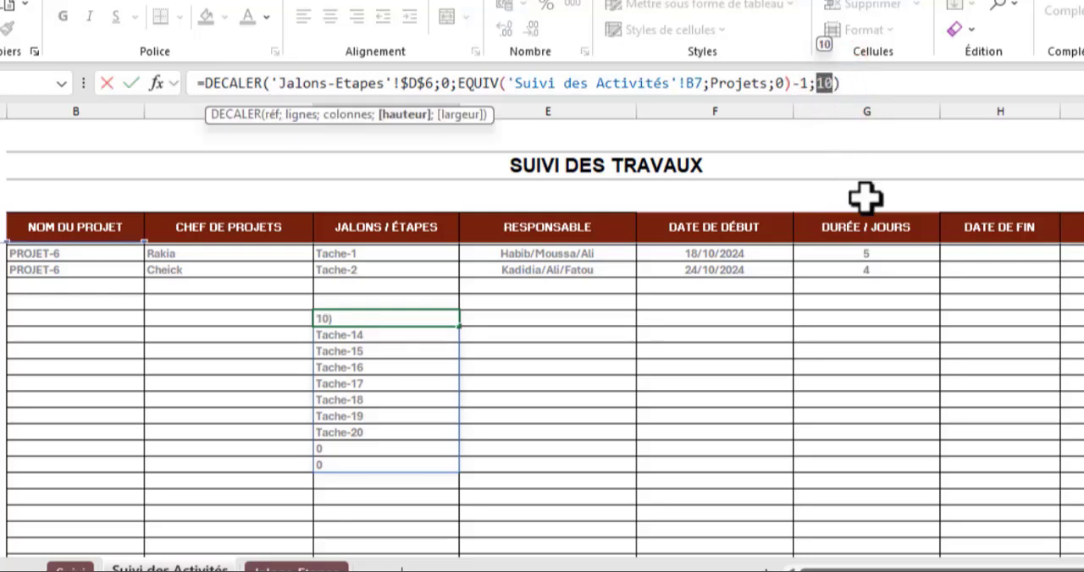
{"action": "type", "text": "n"}
{"action": "type", "text": "bva"}
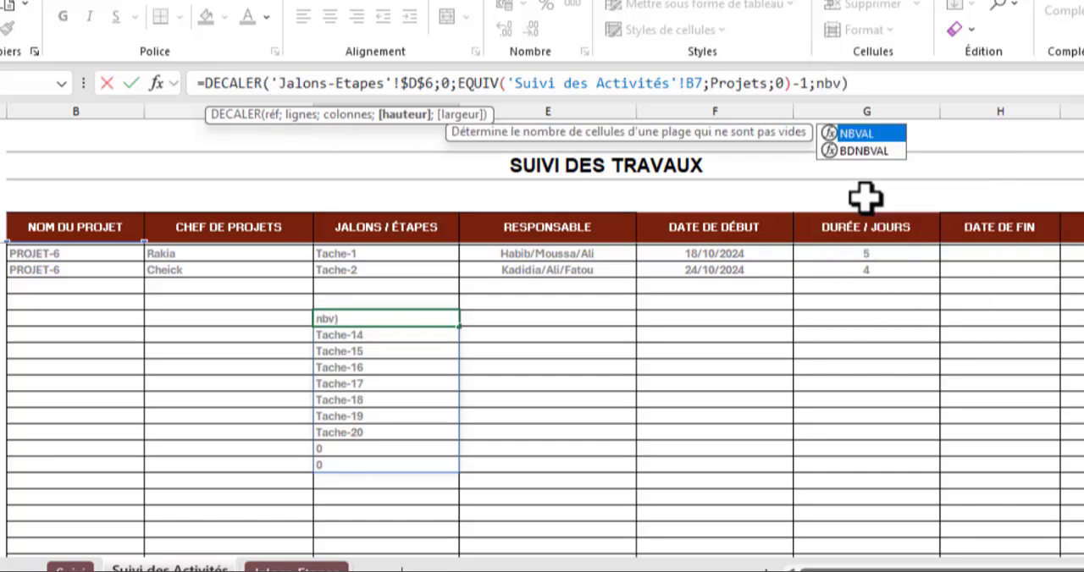
{"action": "type", "text": "l"}
{"action": "key", "text": "Tab"}
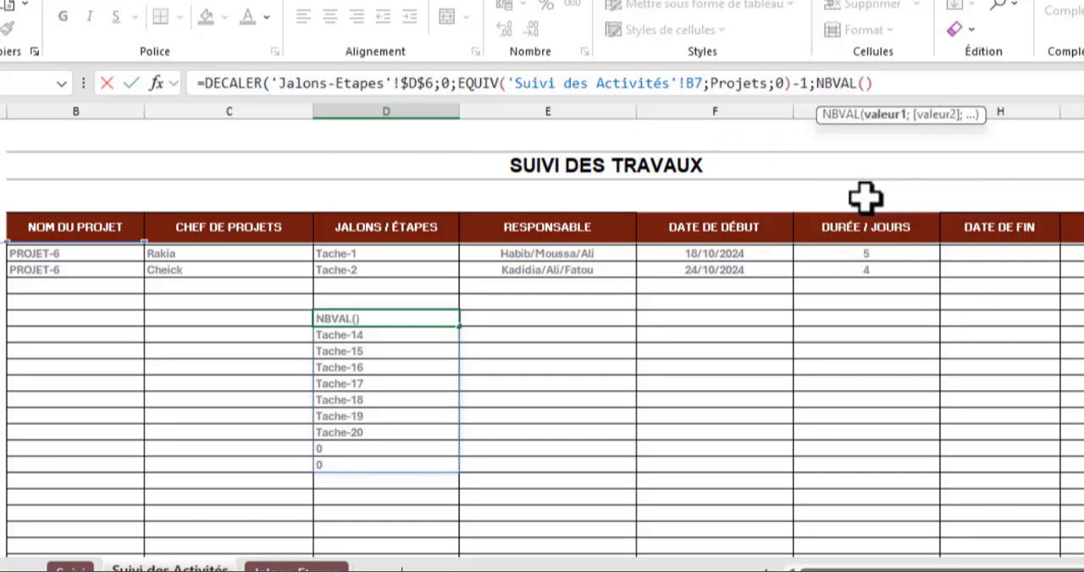
- Nest an INDEX function inside NBVAL in D62's formula, with the absolute range 'Jalons-Etapes'!$D$6:$DZ$1000 as its array
{"action": "type", "text": "index"}
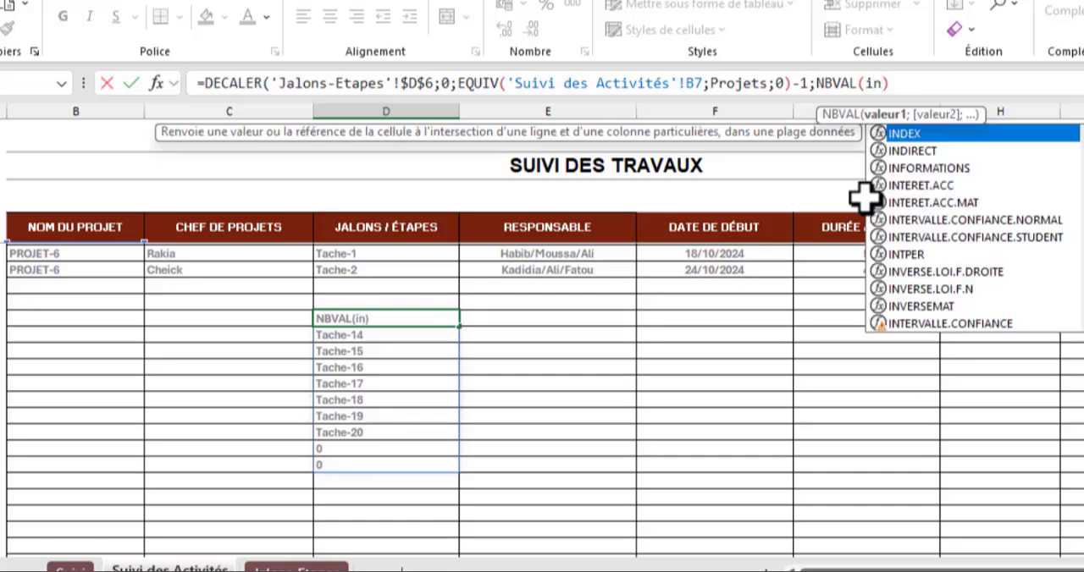
{"action": "key", "text": "Tab"}
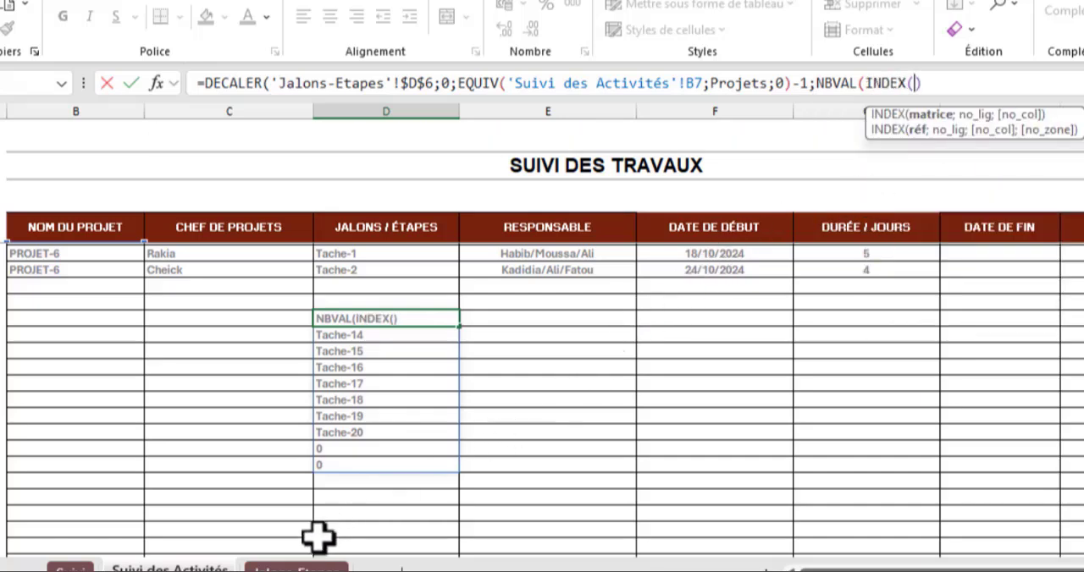
{"action": "left_click", "coordinate": [288, 565]}
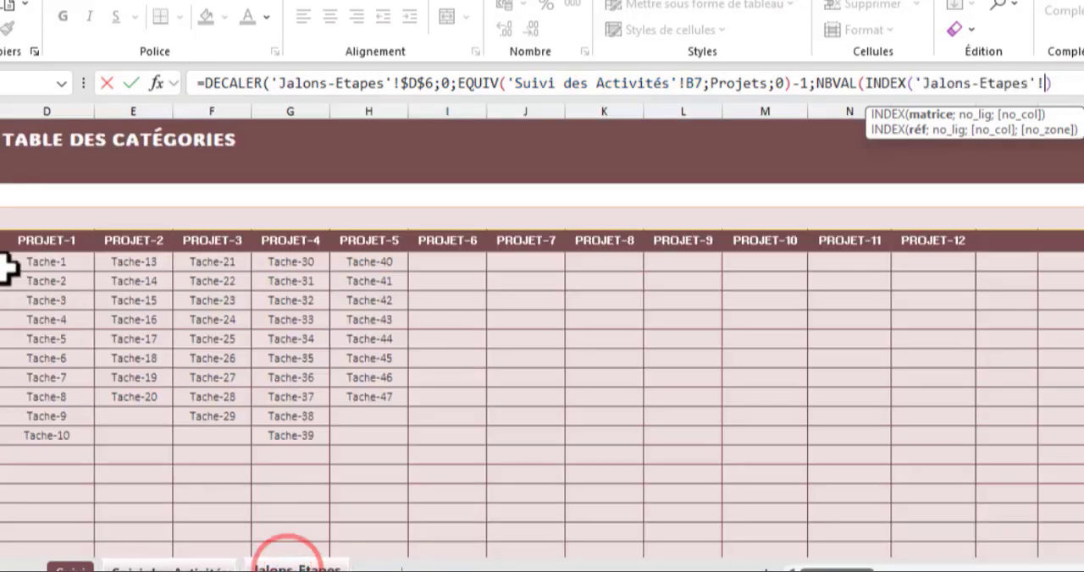
{"action": "left_click_drag", "start_coordinate": [28, 263], "coordinate": [532, 328]}
{"action": "left_click_drag", "start_coordinate": [966, 360], "coordinate": [1081, 367]}
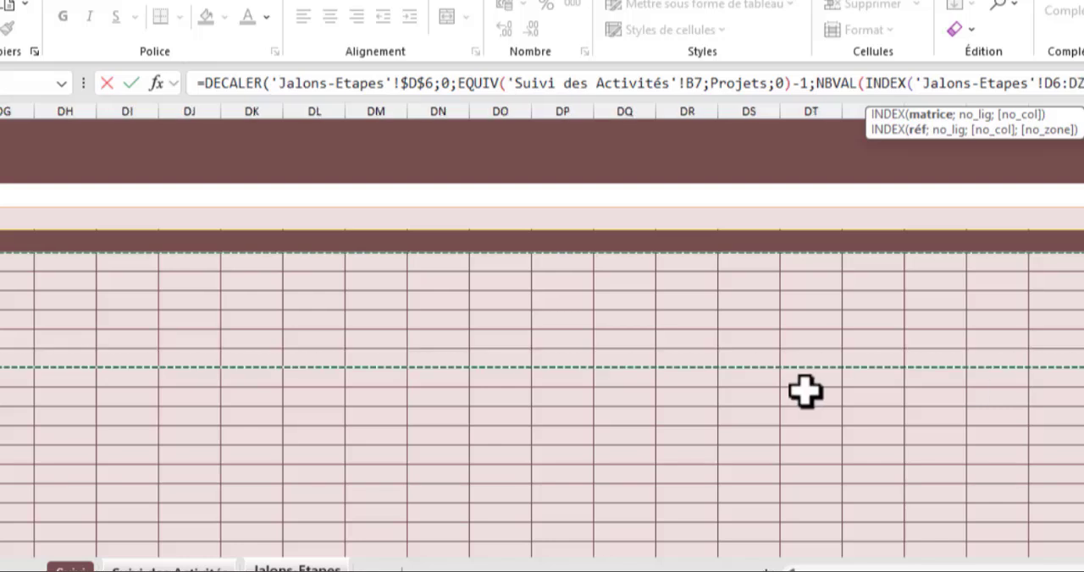
{"action": "key", "text": "F4"}
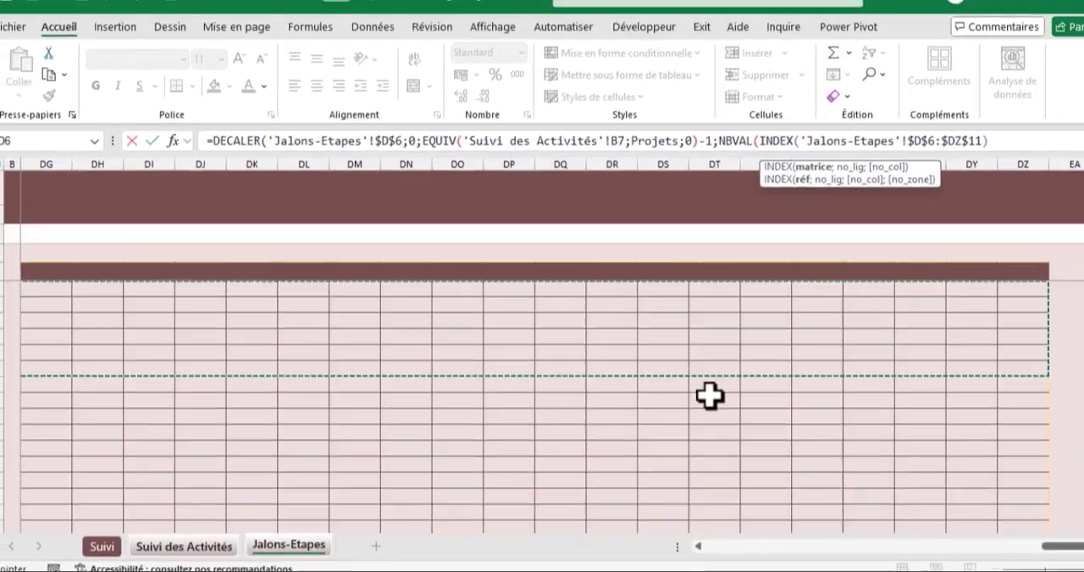
{"action": "key", "text": "BackSpace"}
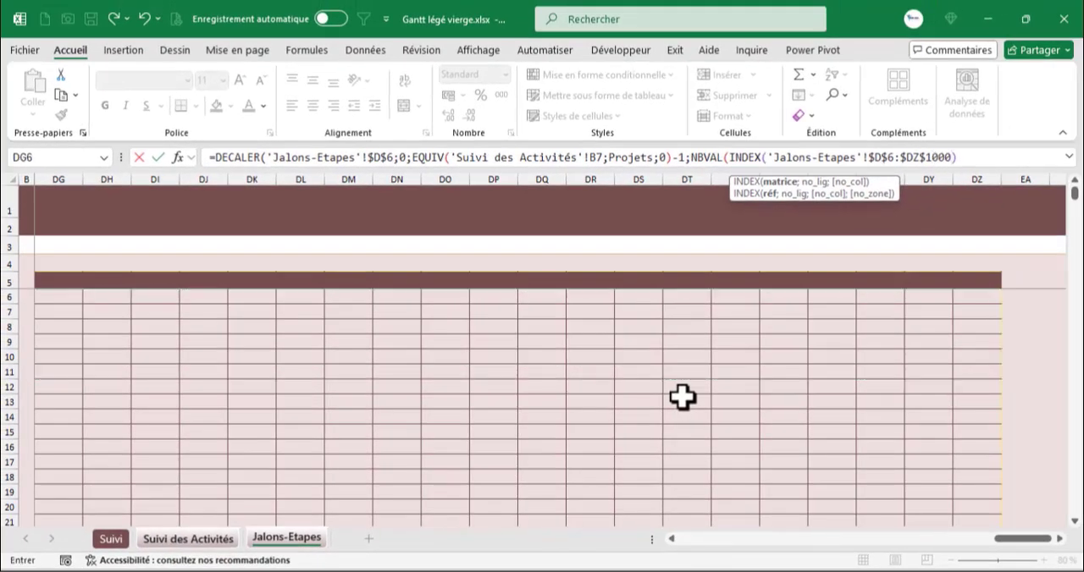
{"action": "type", "text": "000;"}
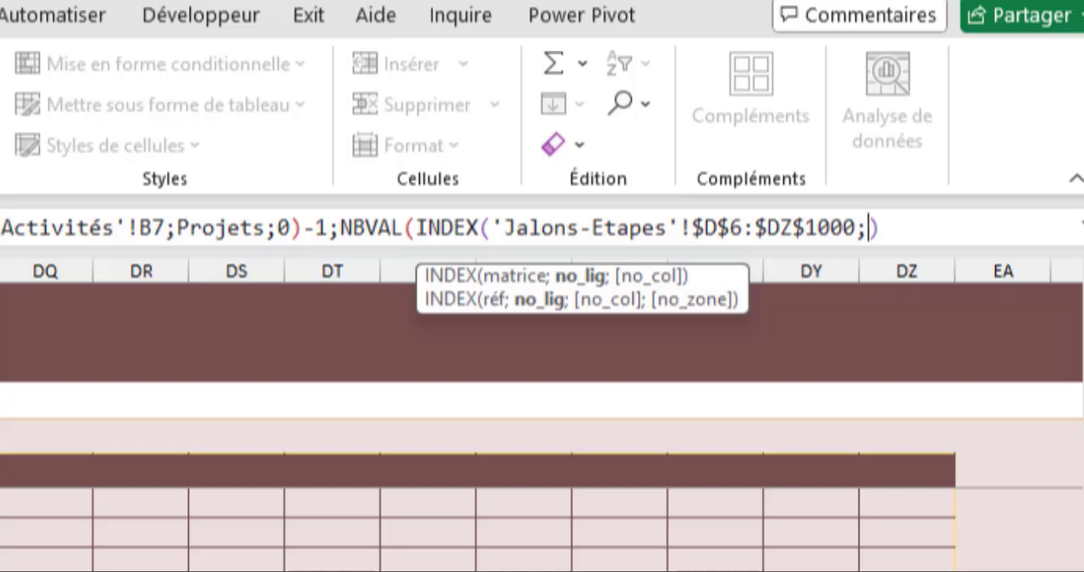
- Leave the INDEX row argument empty and use EQUIV for the column argument, with Suivi des Activités cell B7 as lookup value
{"action": "type", "text": ";"}
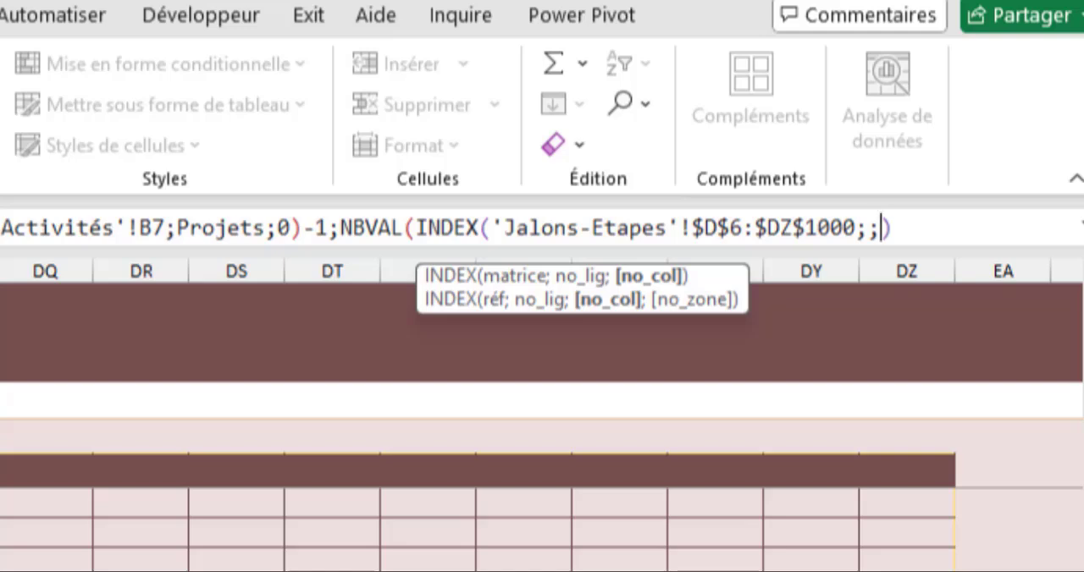
{"action": "type", "text": "equi"}
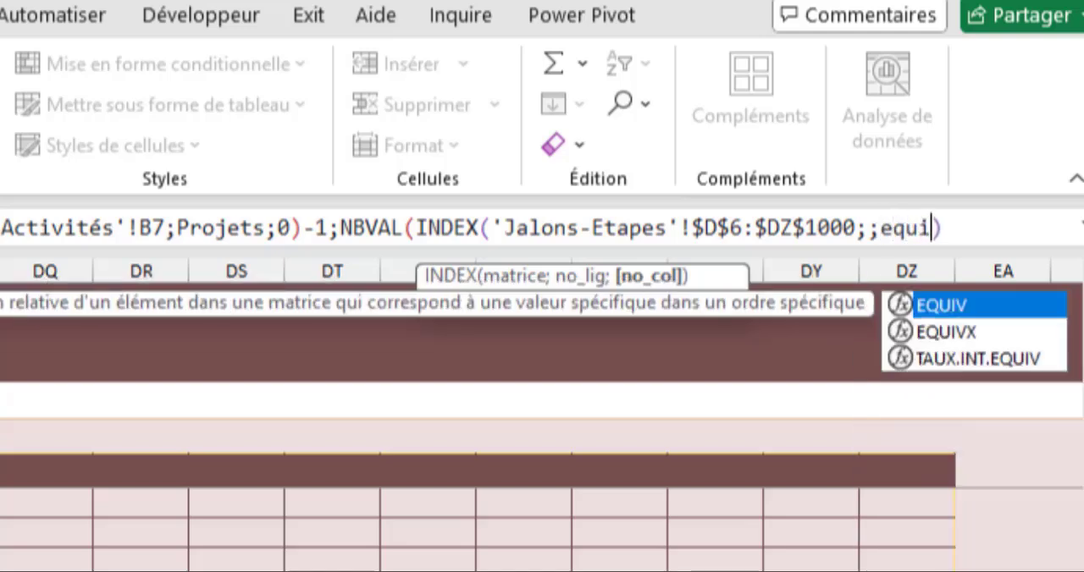
{"action": "key", "text": "Tab"}
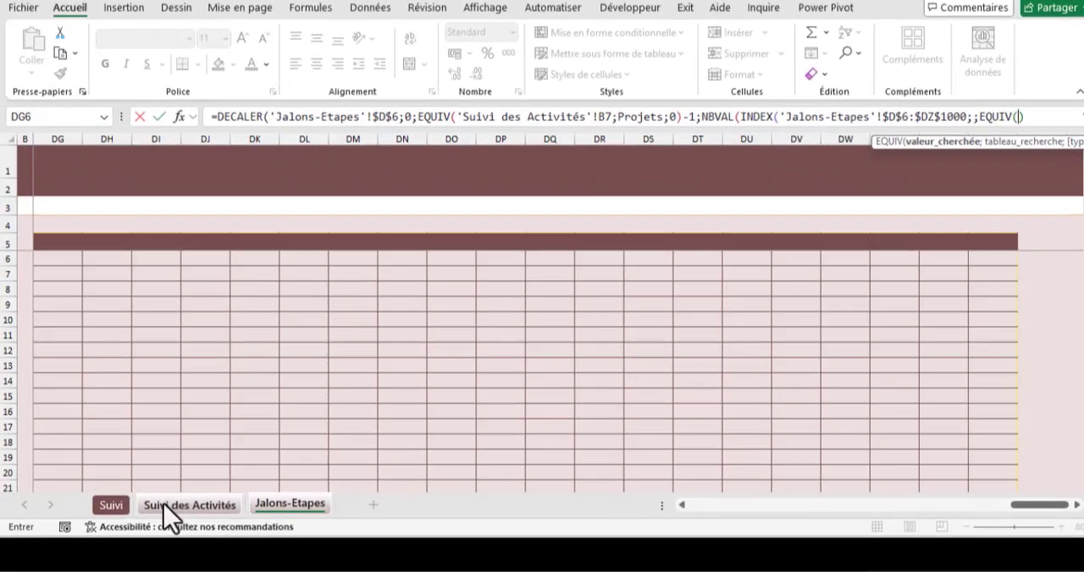
{"action": "left_click", "coordinate": [163, 506]}
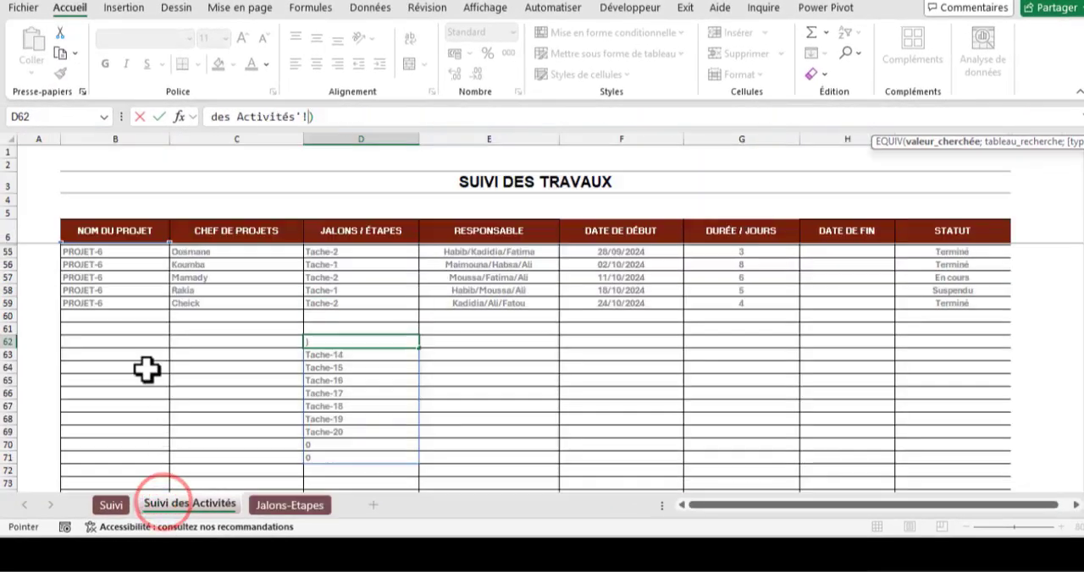
{"action": "scroll", "coordinate": [140, 364], "scroll_direction": "up", "scroll_amount": 17}
{"action": "left_click", "coordinate": [110, 251]}
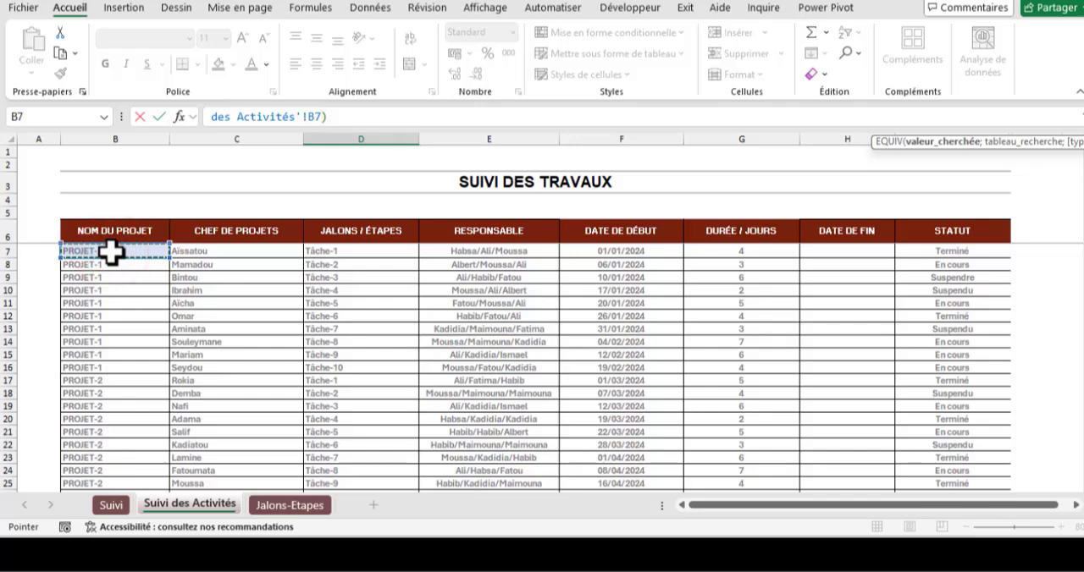
- Complete the nested EQUIV with the Projets range and exact match 0, close all open functions, and validate the formula in D62
{"action": "type", "text": ";"}
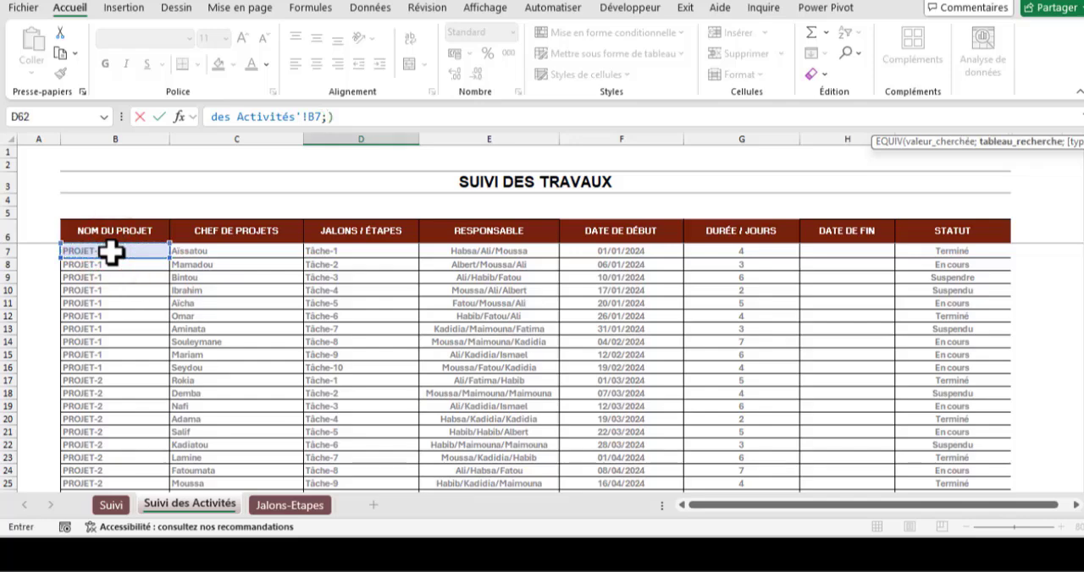
{"action": "type", "text": "p"}
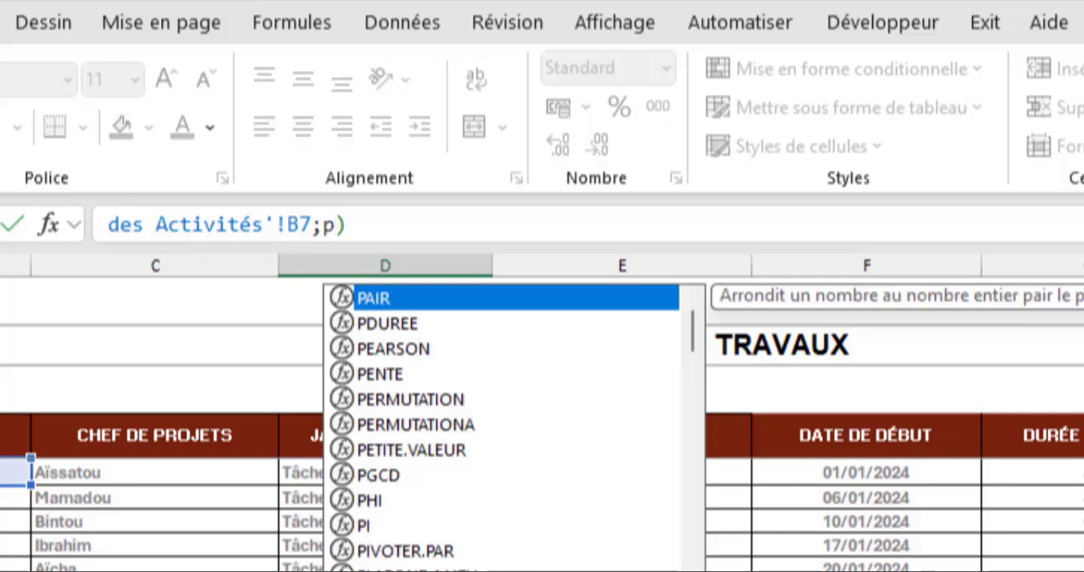
{"action": "type", "text": "roj"}
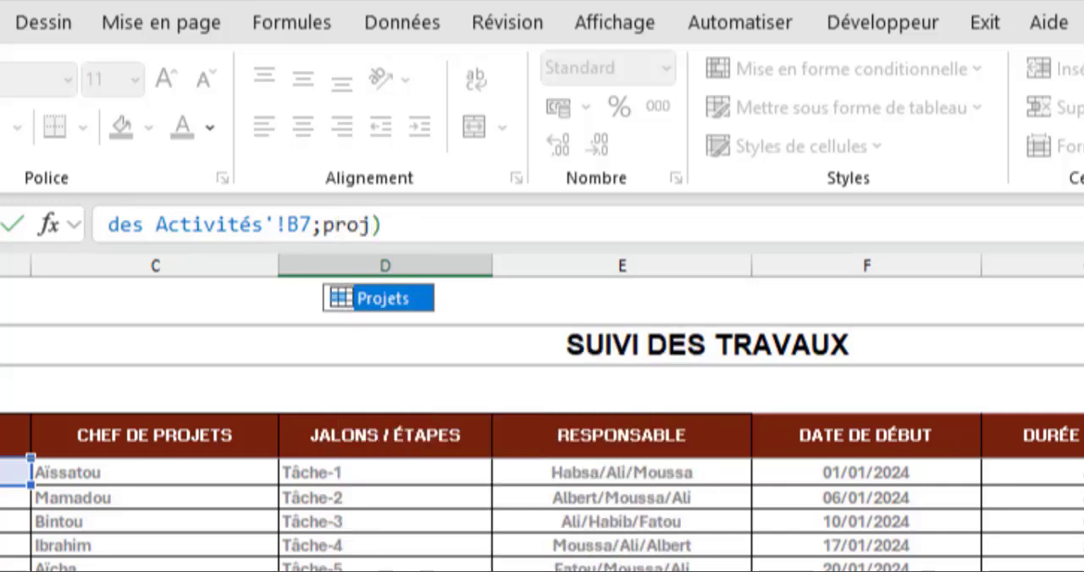
{"action": "key", "text": "Tab"}
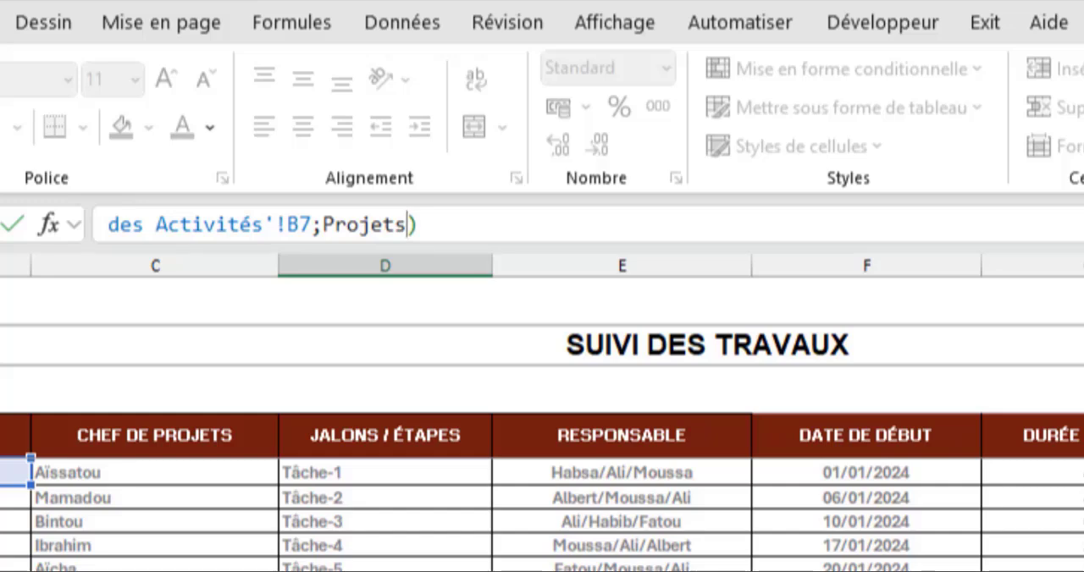
{"action": "type", "text": ";0)"}
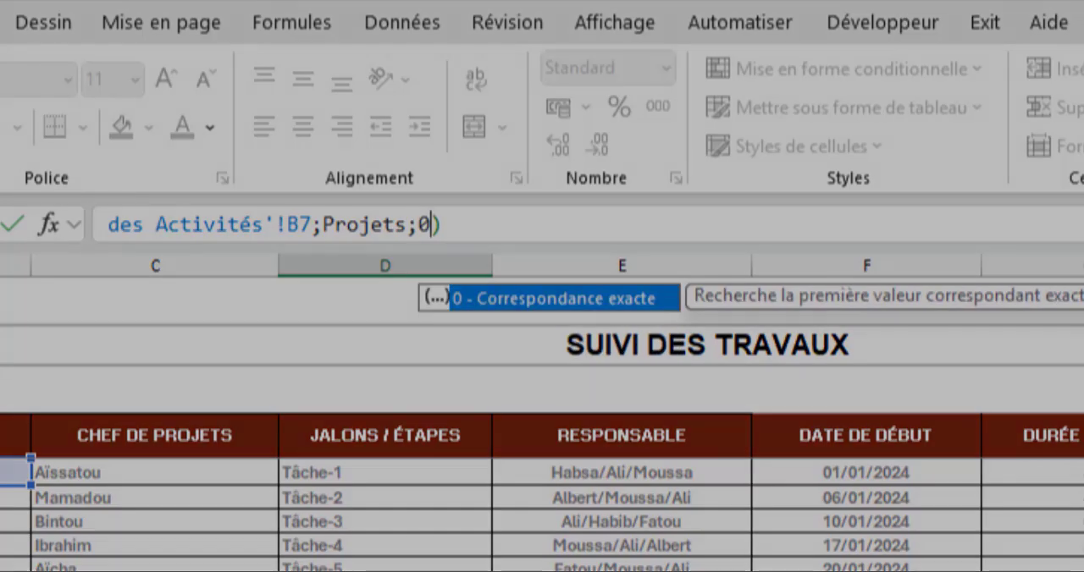
{"action": "type", "text": ")"}
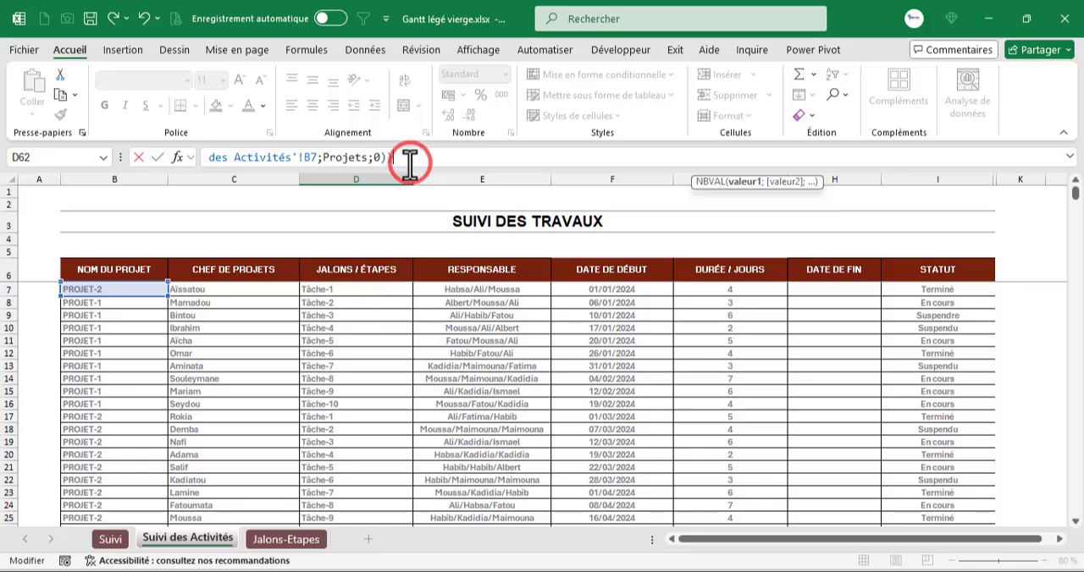
{"action": "left_click", "coordinate": [410, 165]}
{"action": "type", "text": ")"}
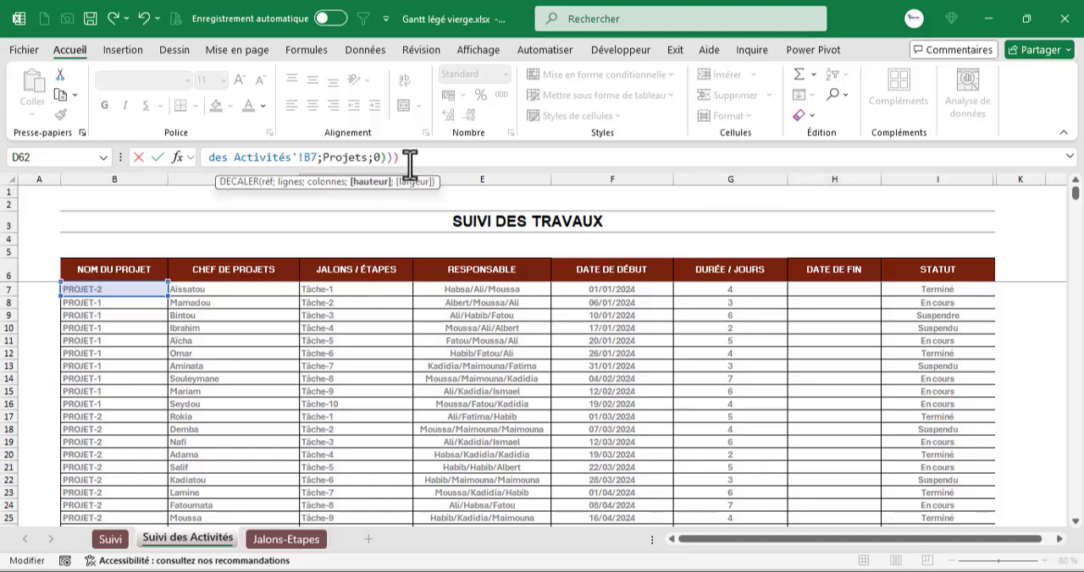
{"action": "type", "text": ")"}
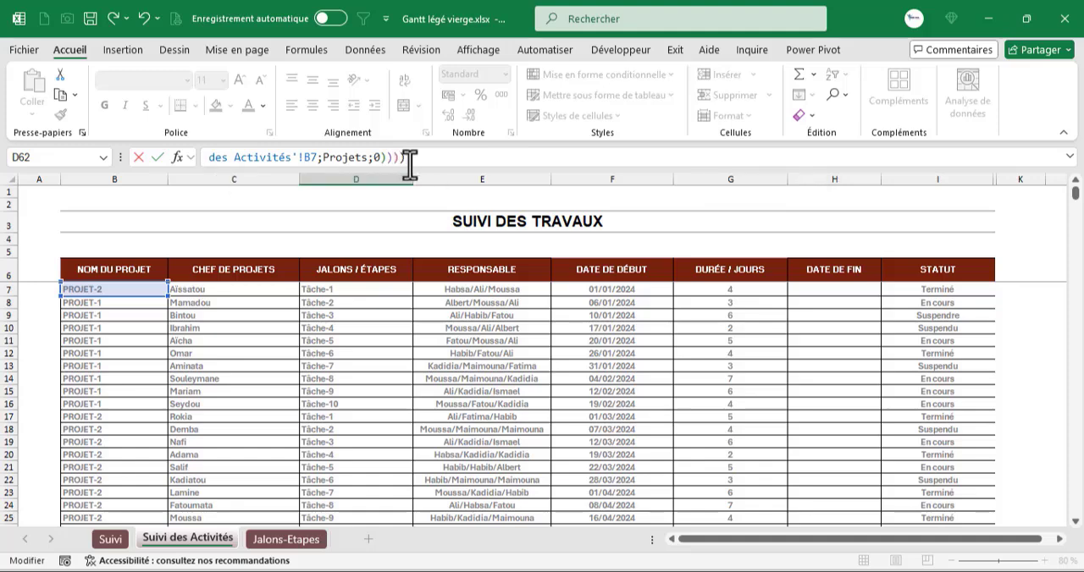
{"action": "key", "text": "Return"}
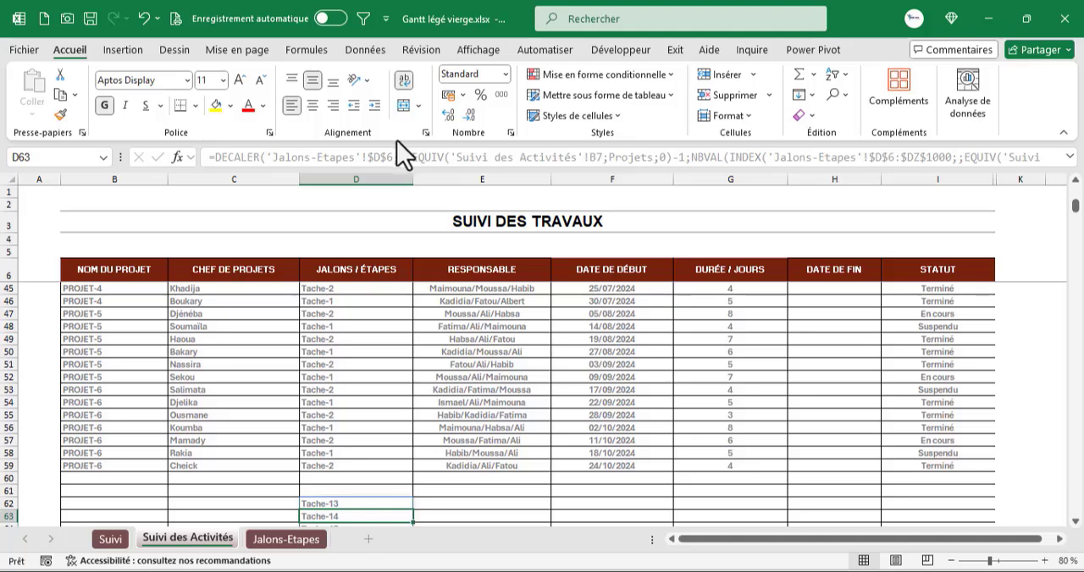
{"action": "scroll", "coordinate": [367, 392], "scroll_direction": "down", "scroll_amount": 4}
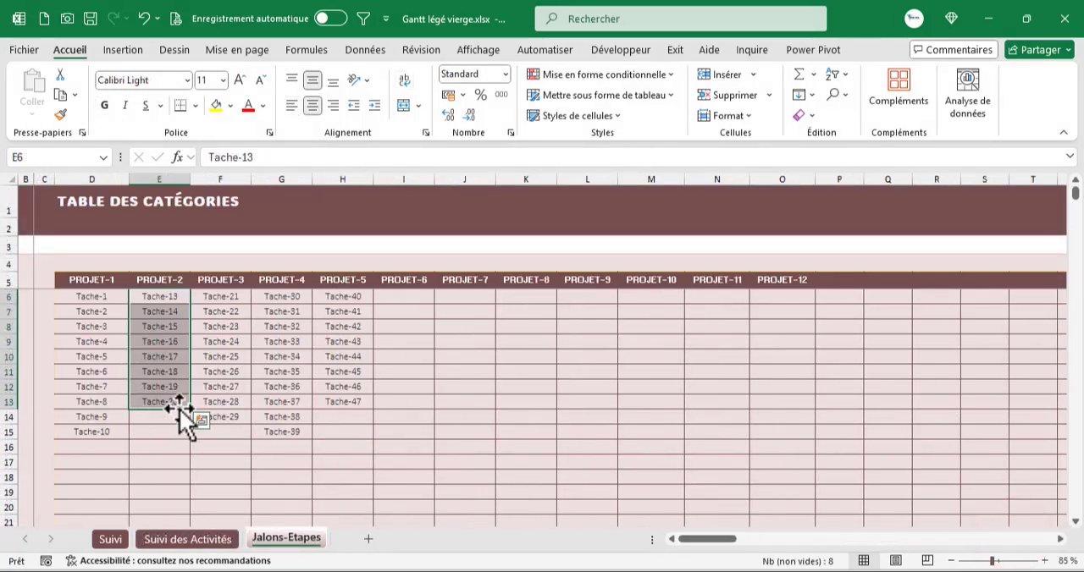
- Test the dynamic list height by setting B7 on Suivi des Activités to PROJET-1 and reviewing the tasks spilled from D62
{"action": "left_click", "coordinate": [165, 541]}
{"action": "scroll", "coordinate": [125, 293], "scroll_direction": "up", "scroll_amount": 9}
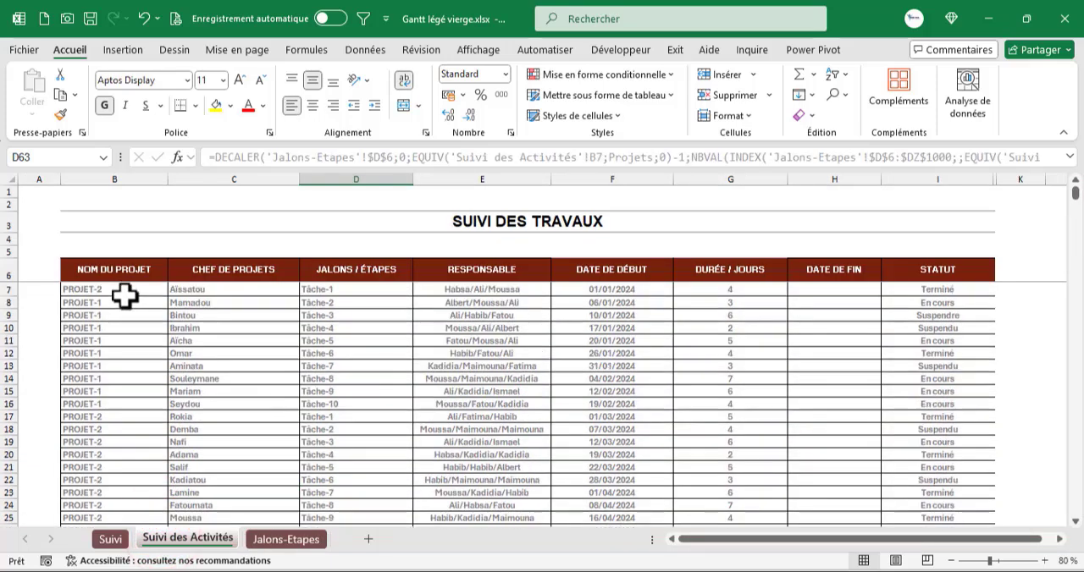
{"action": "left_click", "coordinate": [126, 291]}
{"action": "left_click", "coordinate": [172, 289]}
{"action": "left_click", "coordinate": [101, 300]}
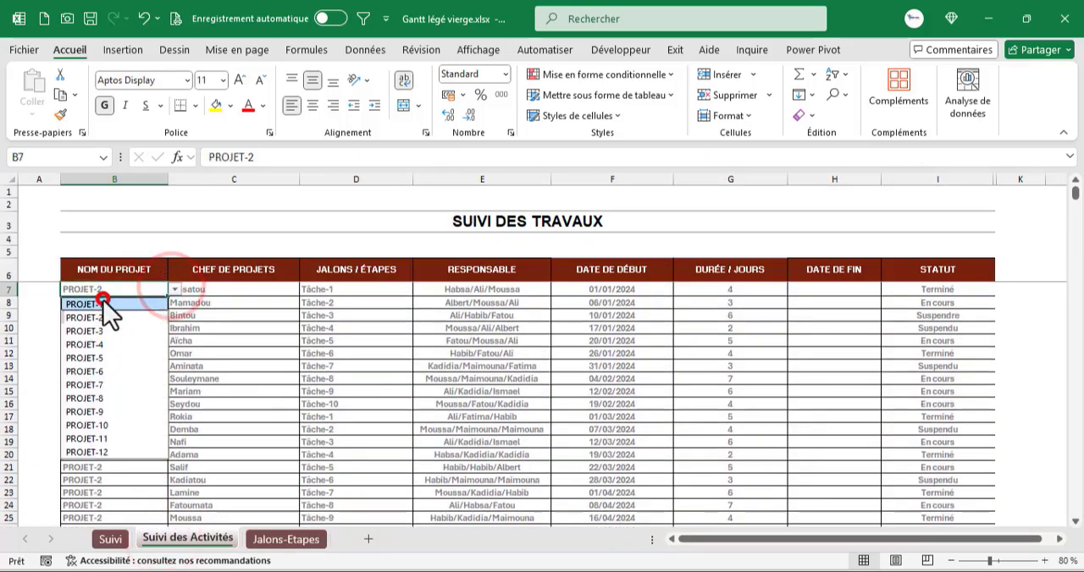
{"action": "scroll", "coordinate": [251, 359], "scroll_direction": "down", "scroll_amount": 9}
{"action": "scroll", "coordinate": [251, 359], "scroll_direction": "down", "scroll_amount": 10}
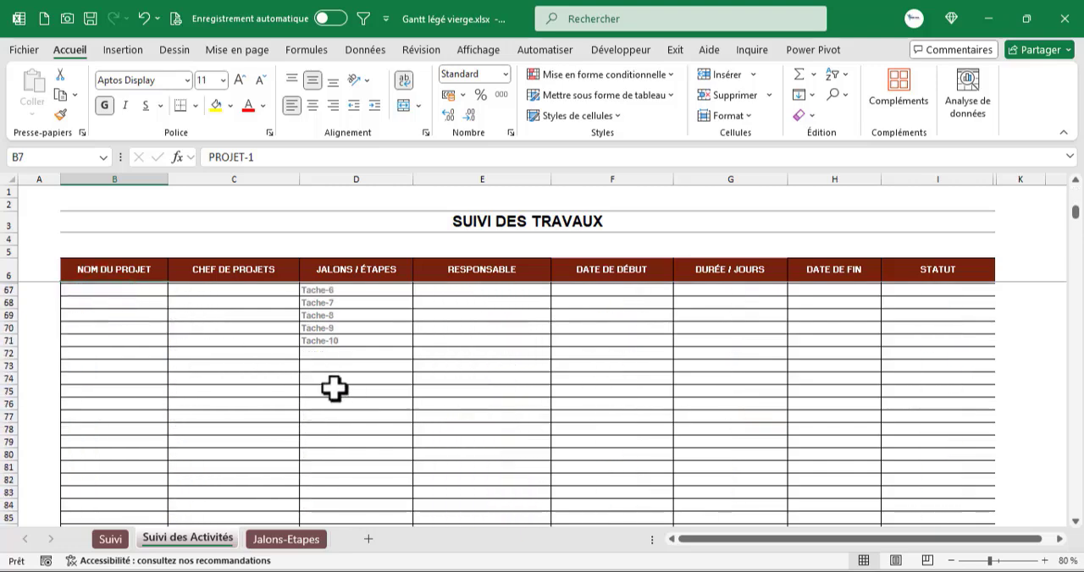
- Set B7 to PROJET-5 and compare the tasks spilled from D62 with the PROJET-5 column on the Jalons-Etapes sheet
{"action": "scroll", "coordinate": [336, 389], "scroll_direction": "up", "scroll_amount": 10}
{"action": "scroll", "coordinate": [148, 336], "scroll_direction": "up", "scroll_amount": 10}
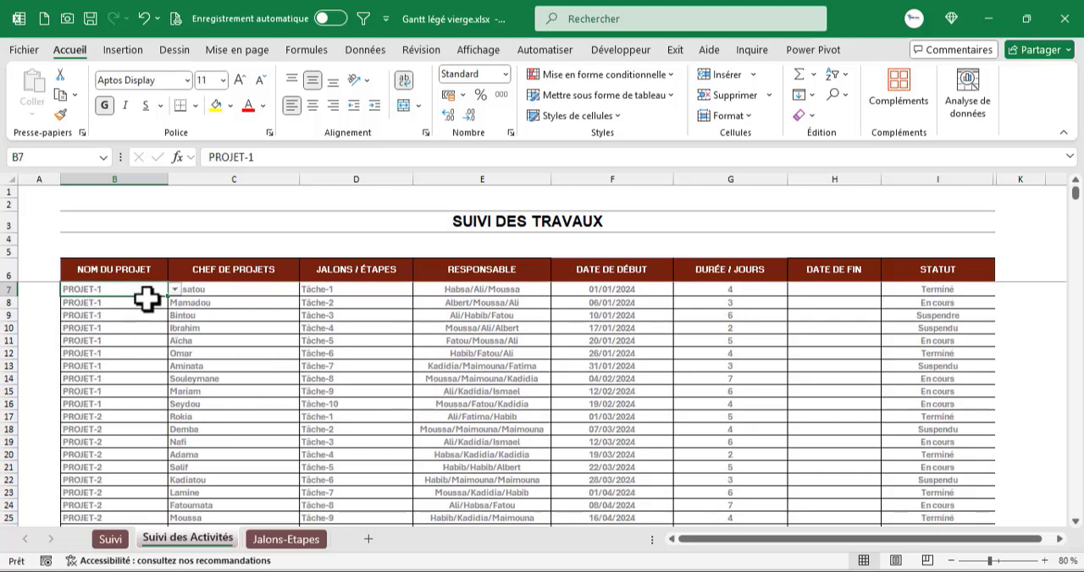
{"action": "left_click", "coordinate": [175, 289]}
{"action": "left_click", "coordinate": [113, 361]}
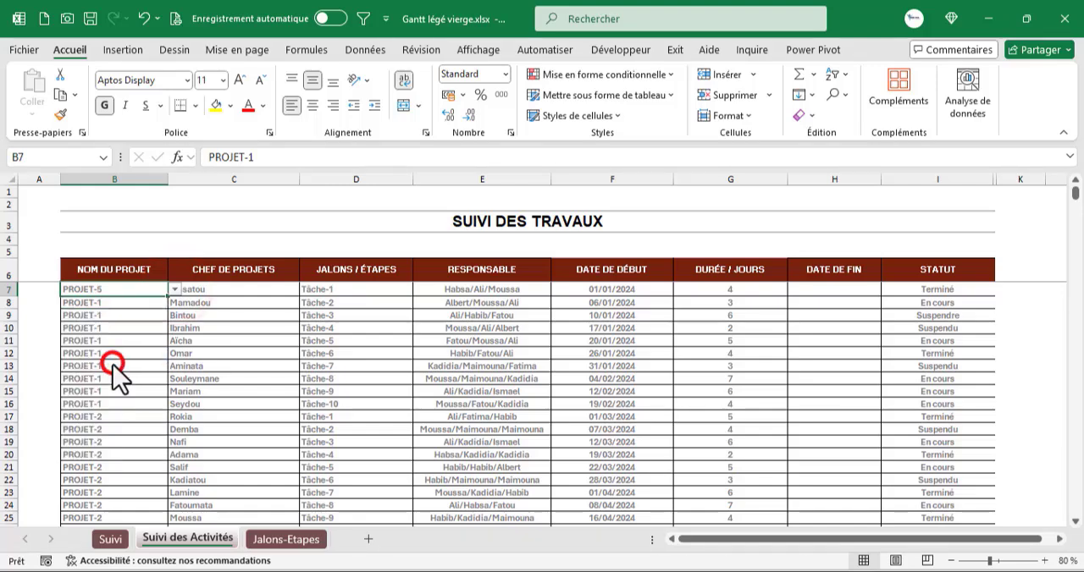
{"action": "scroll", "coordinate": [295, 379], "scroll_direction": "down", "scroll_amount": 5}
{"action": "scroll", "coordinate": [295, 380], "scroll_direction": "down", "scroll_amount": 13}
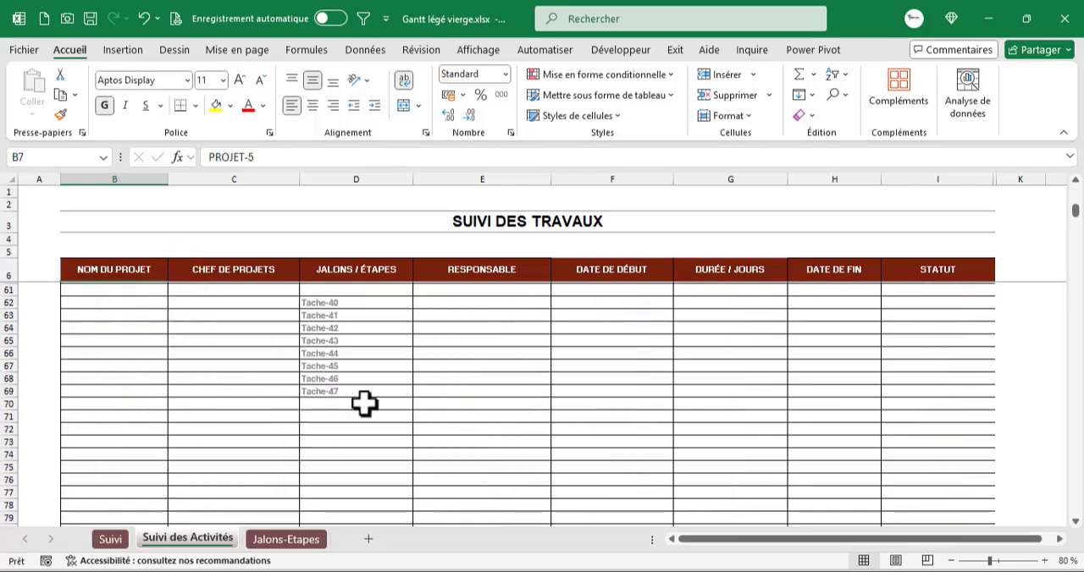
{"action": "scroll", "coordinate": [364, 402], "scroll_direction": "up", "scroll_amount": 18}
{"action": "left_click", "coordinate": [285, 539]}
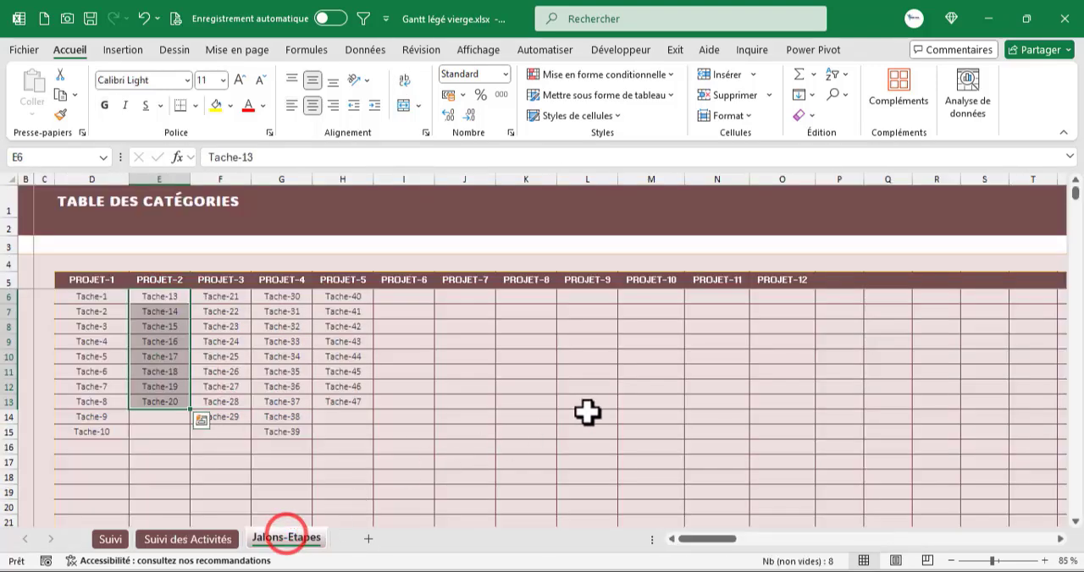
{"action": "left_click", "coordinate": [353, 401]}
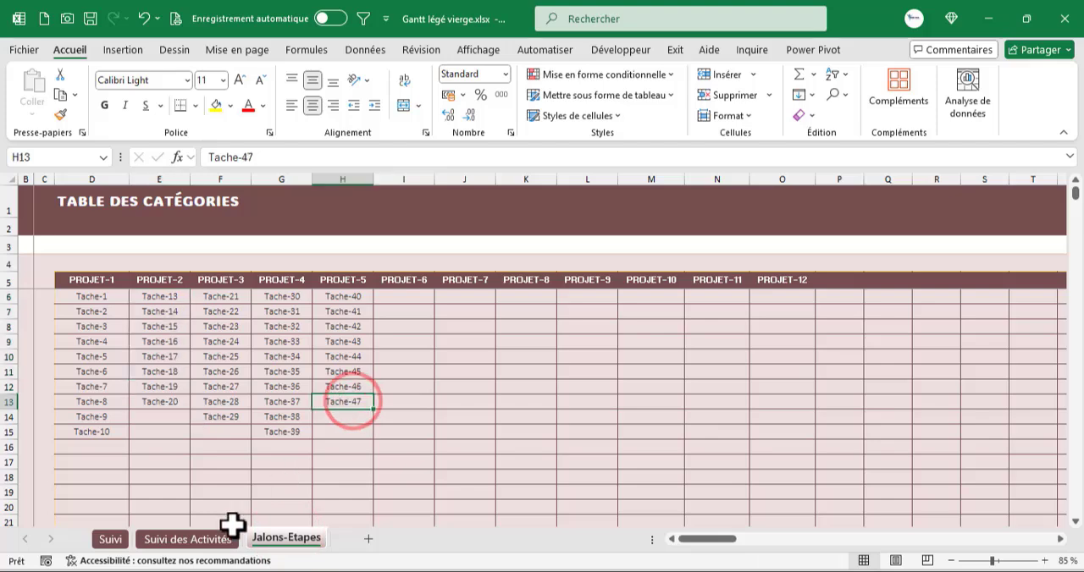
{"action": "left_click", "coordinate": [210, 538]}
- Expand the formula display for D62, copy the complete DECALER formula text, and leave the cell without changing it
{"action": "left_click", "coordinate": [341, 379]}
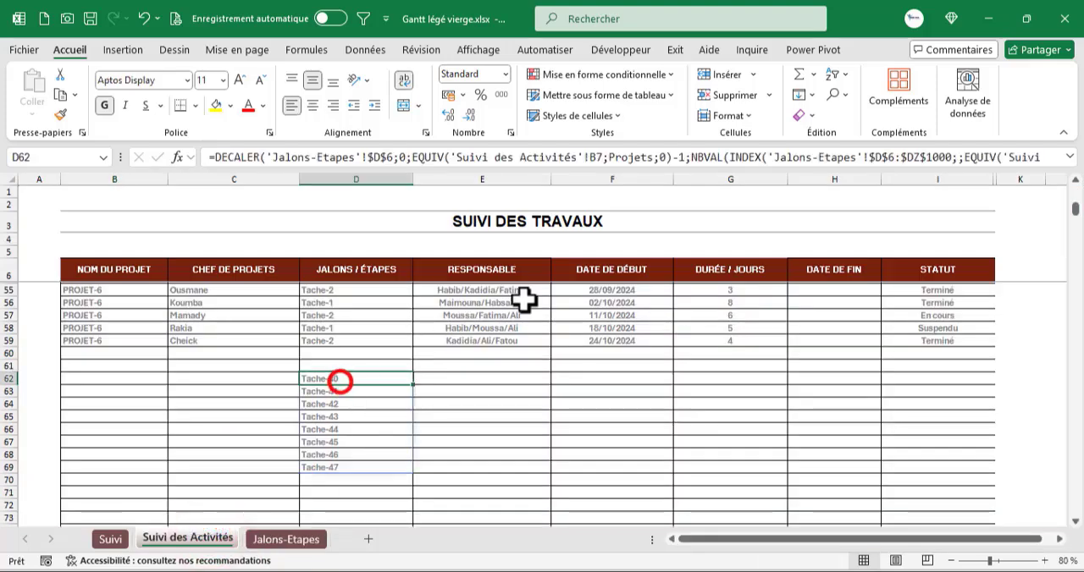
{"action": "left_click", "coordinate": [1070, 157]}
{"action": "left_click", "coordinate": [419, 175]}
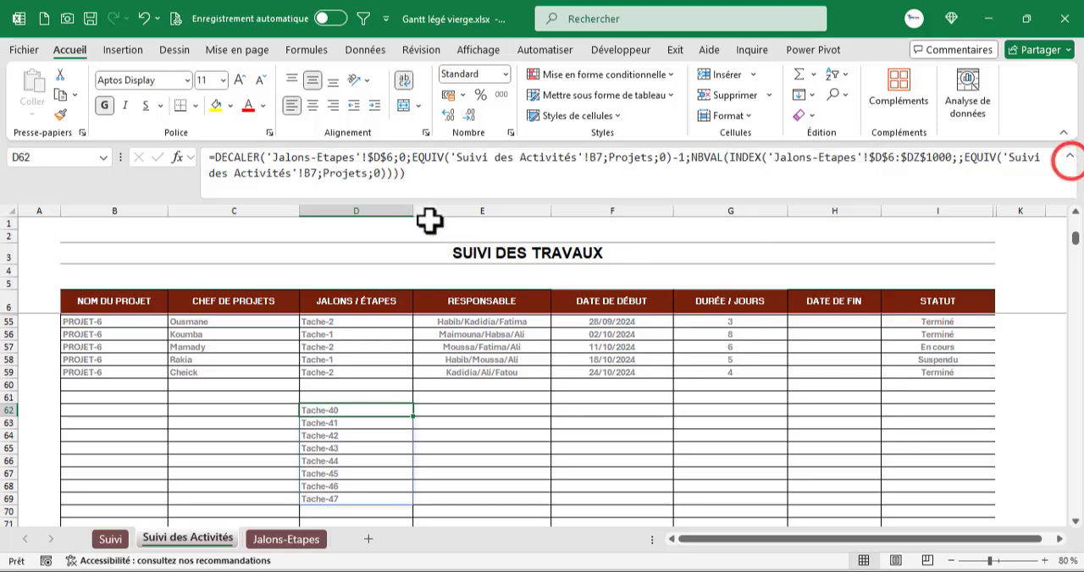
{"action": "left_click_drag", "start_coordinate": [406, 173], "coordinate": [81, 138]}
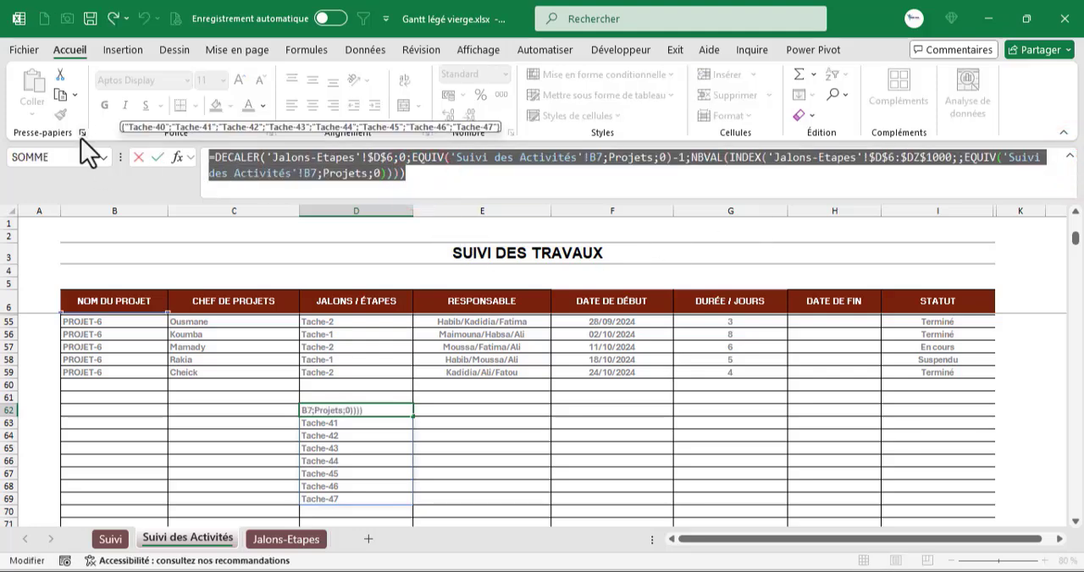
{"action": "key", "text": "ctrl+c"}
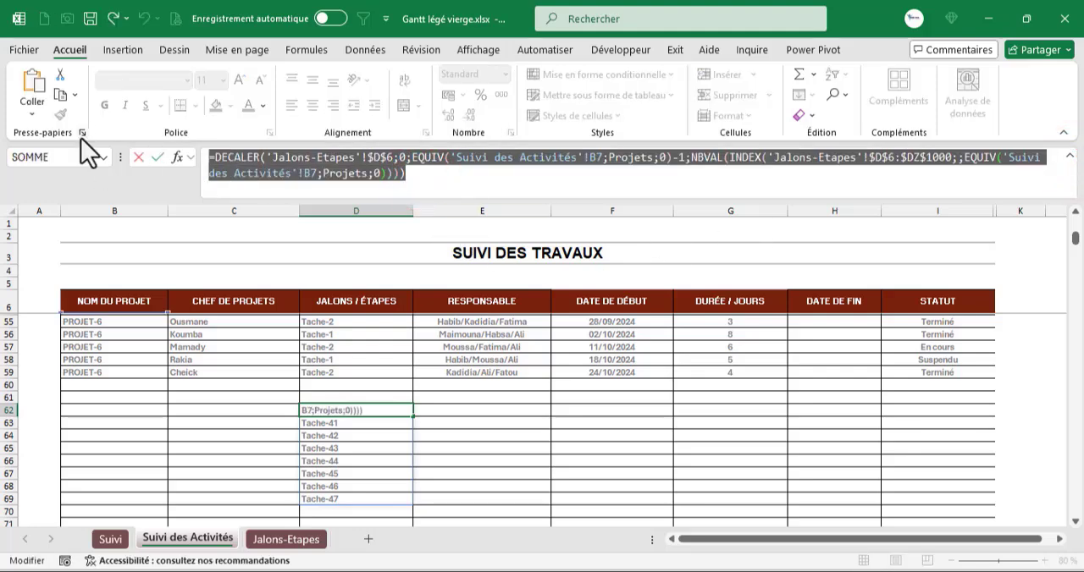
{"action": "key", "text": "Escape"}
{"action": "scroll", "coordinate": [212, 407], "scroll_direction": "up", "scroll_amount": 16}
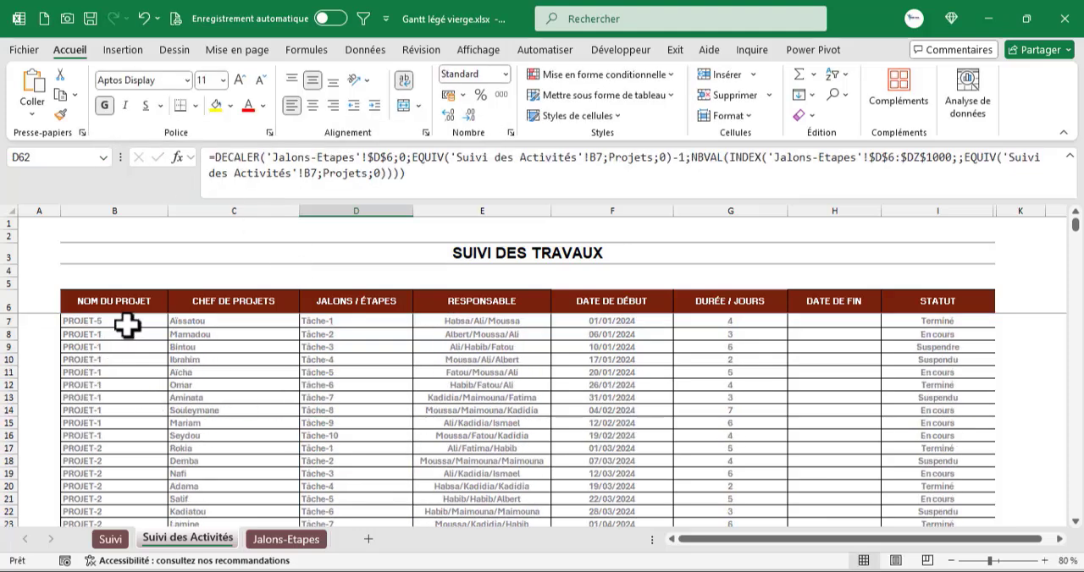
- Add a Liste data validation to D7 on Suivi des Activités, using the copied DECALER formula as its source
{"action": "left_click", "coordinate": [346, 324]}
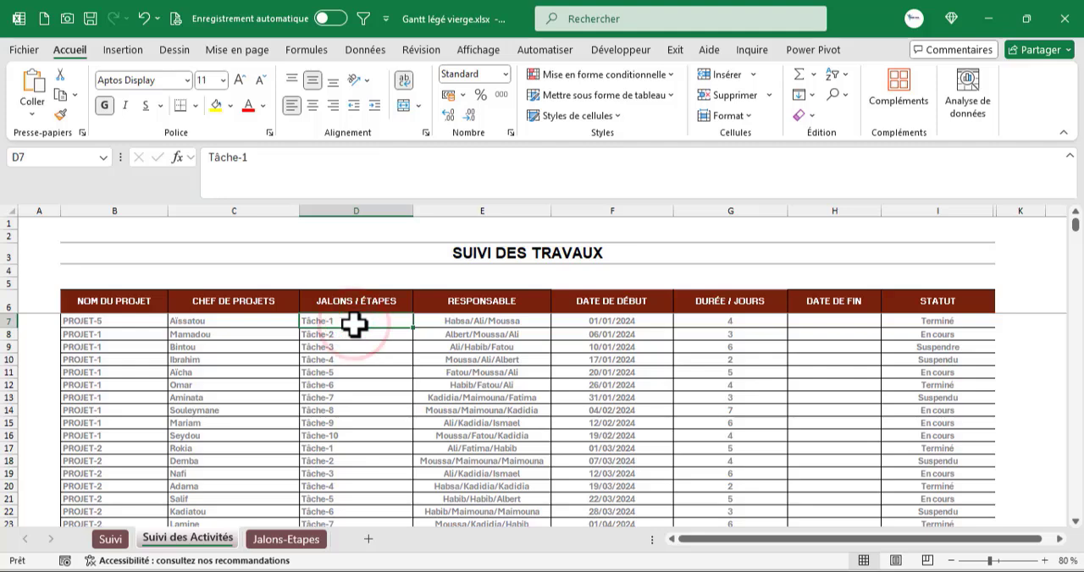
{"action": "left_click", "coordinate": [364, 49]}
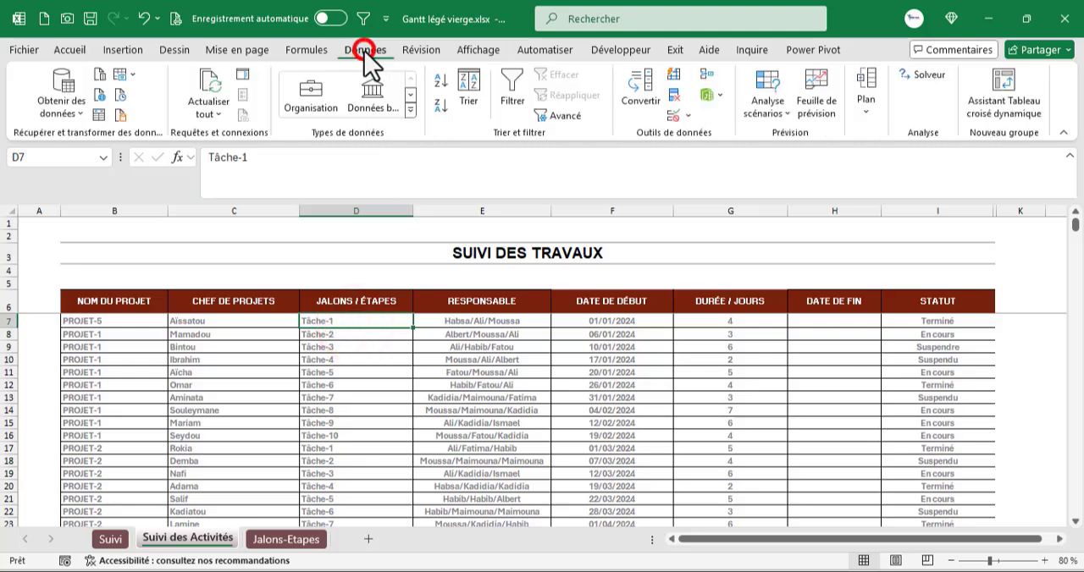
{"action": "left_click", "coordinate": [673, 115]}
{"action": "left_click", "coordinate": [383, 301]}
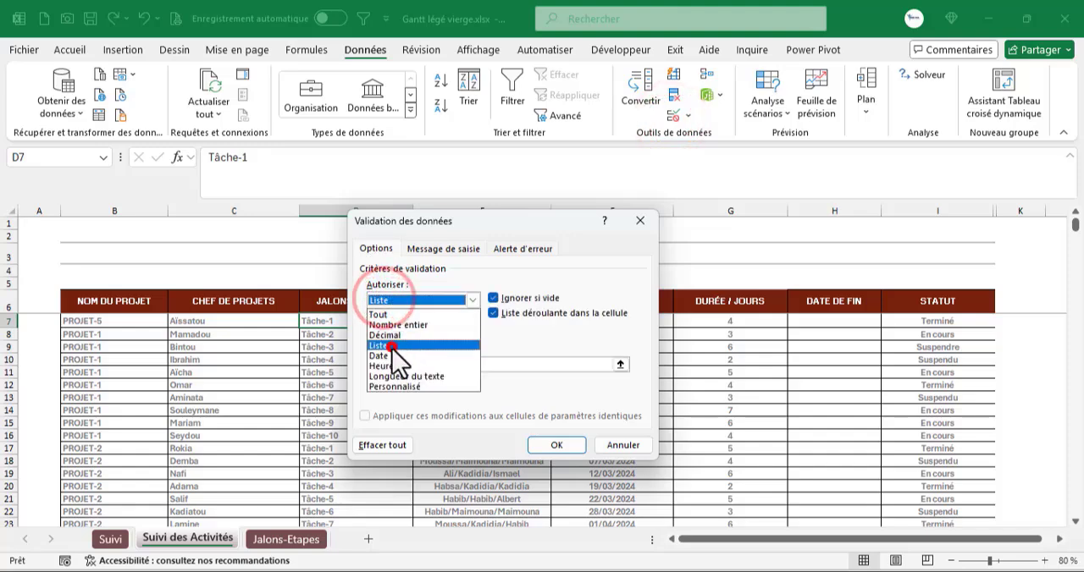
{"action": "left_click", "coordinate": [393, 347]}
{"action": "left_click", "coordinate": [401, 363]}
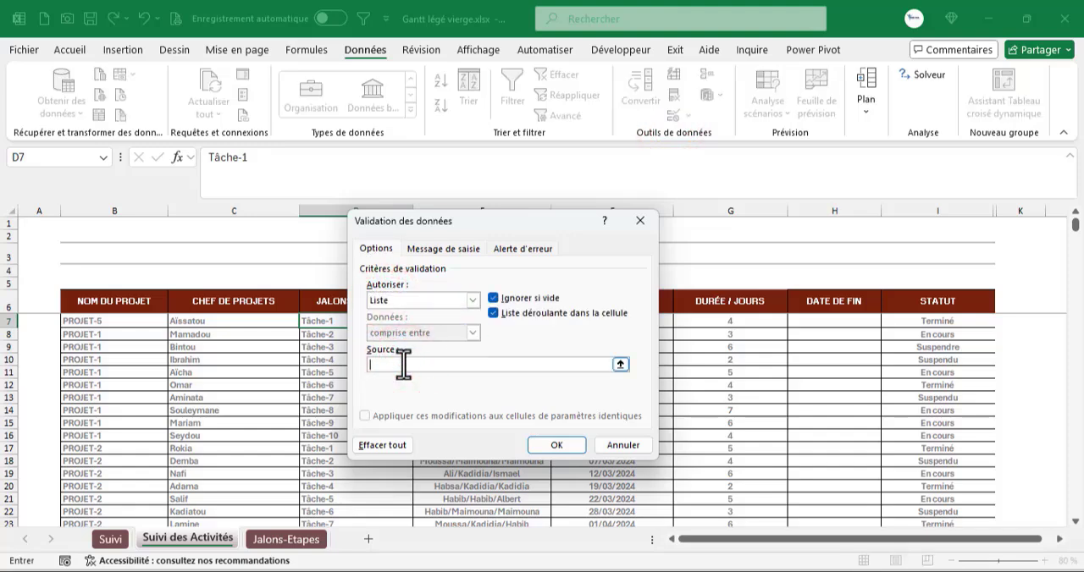
{"action": "key", "text": "ctrl+v"}
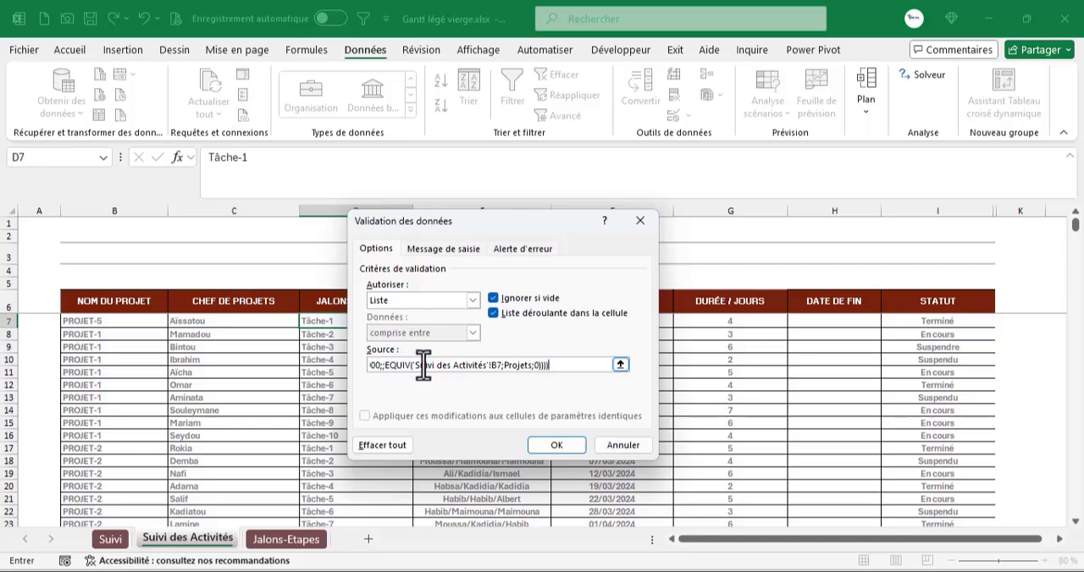
{"action": "left_click", "coordinate": [551, 445]}
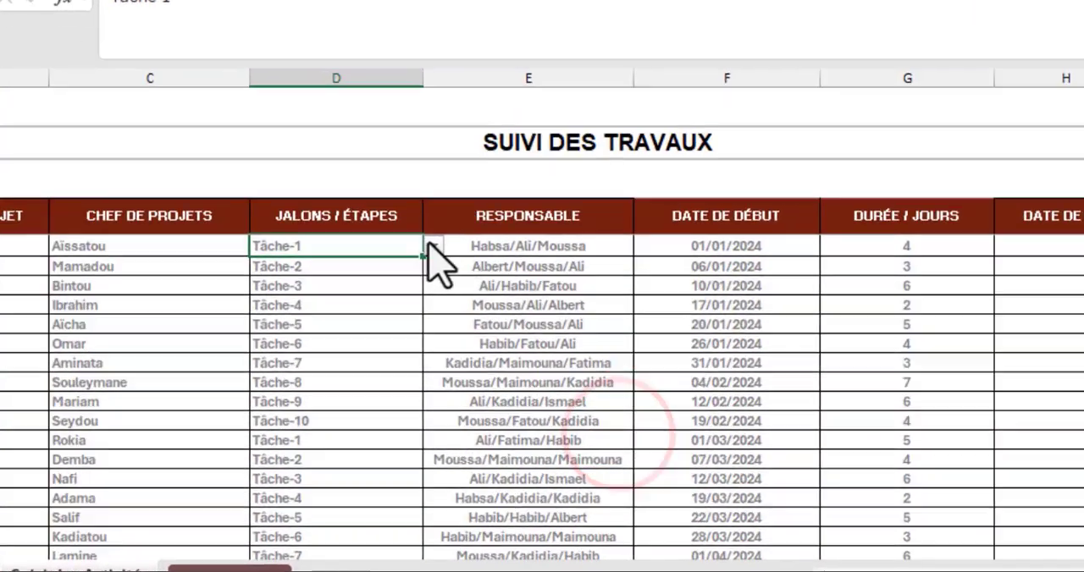
- Check the task choices offered in D7, set B7 to PROJET-1, and check the D7 choices again
{"action": "left_click", "coordinate": [417, 321]}
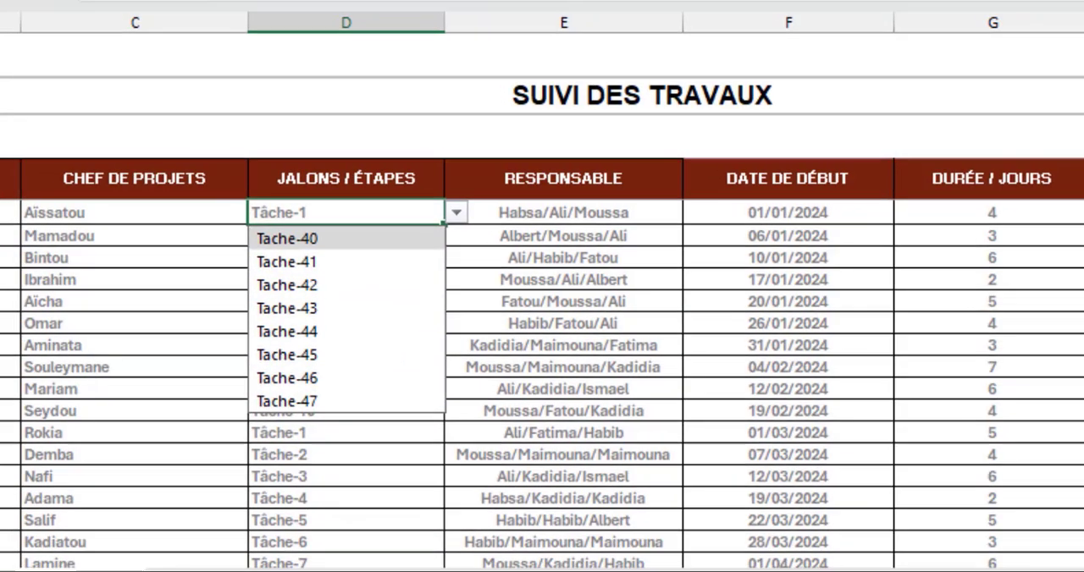
{"action": "left_click", "coordinate": [70, 226]}
{"action": "left_click", "coordinate": [188, 224]}
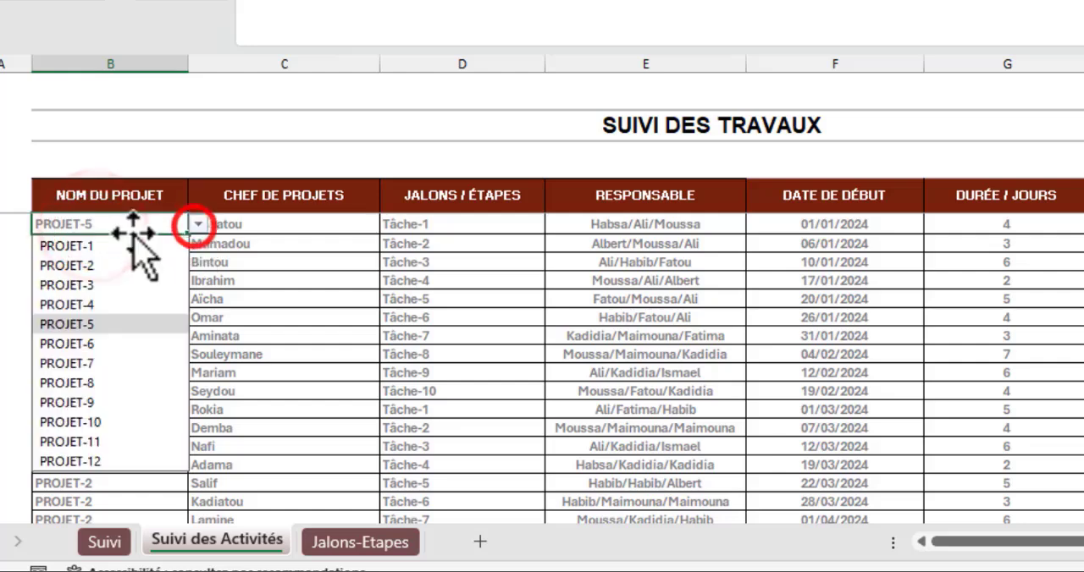
{"action": "left_click", "coordinate": [123, 246]}
{"action": "left_click", "coordinate": [465, 225]}
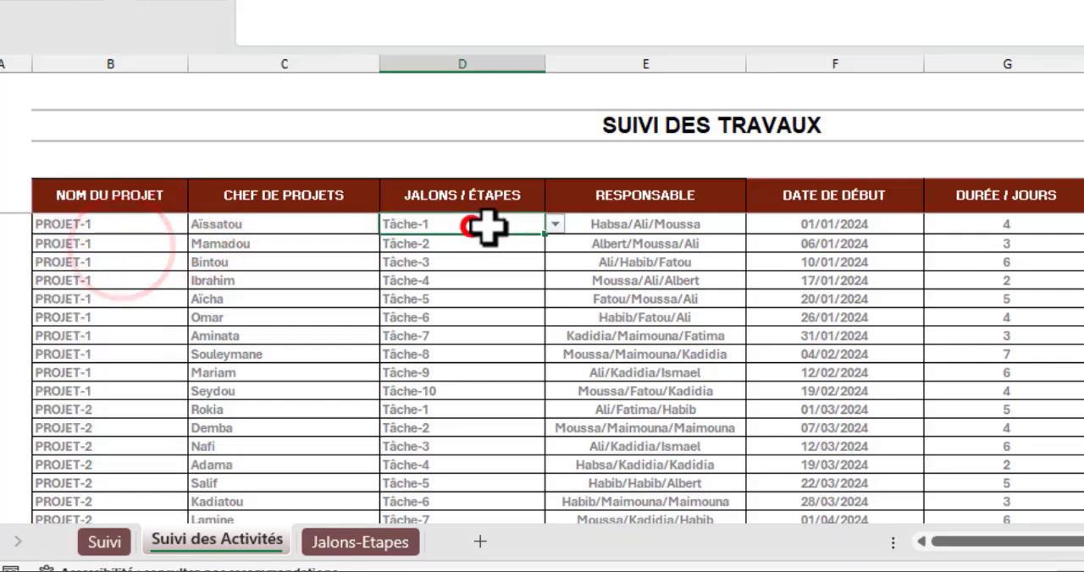
{"action": "left_click", "coordinate": [554, 224]}
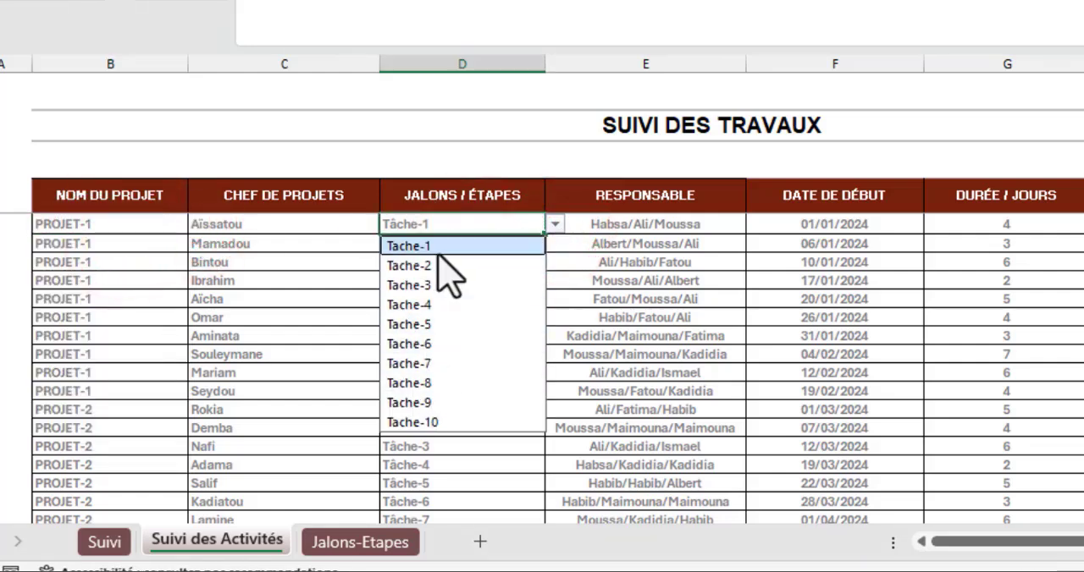
{"action": "left_click", "coordinate": [356, 227]}
- Copy D7 and paste only its validation onto the JALONS / ÉTAPES column down to D1000
{"action": "left_click", "coordinate": [448, 227]}
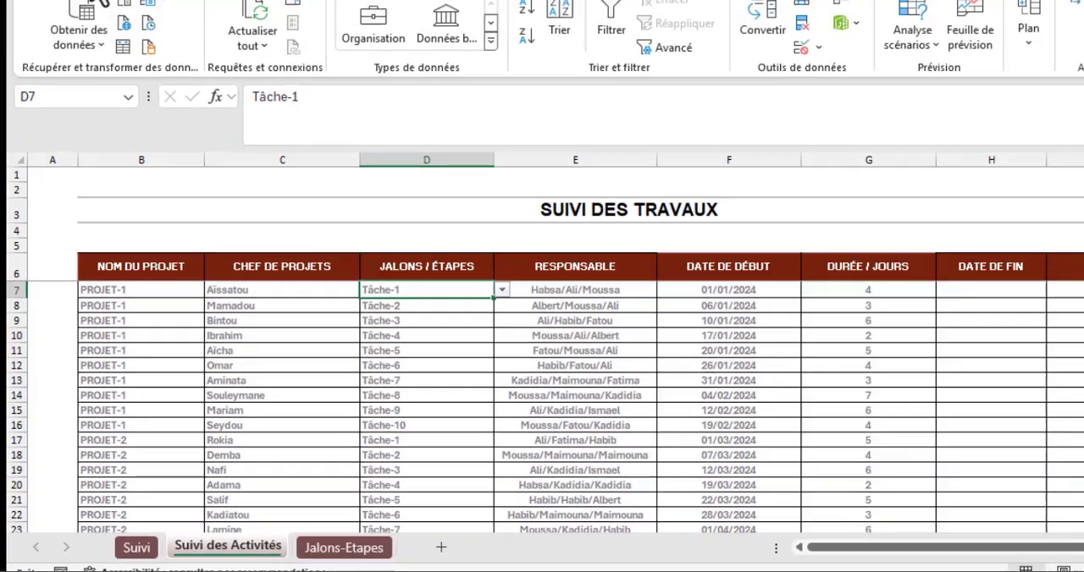
{"action": "left_click", "coordinate": [104, 22]}
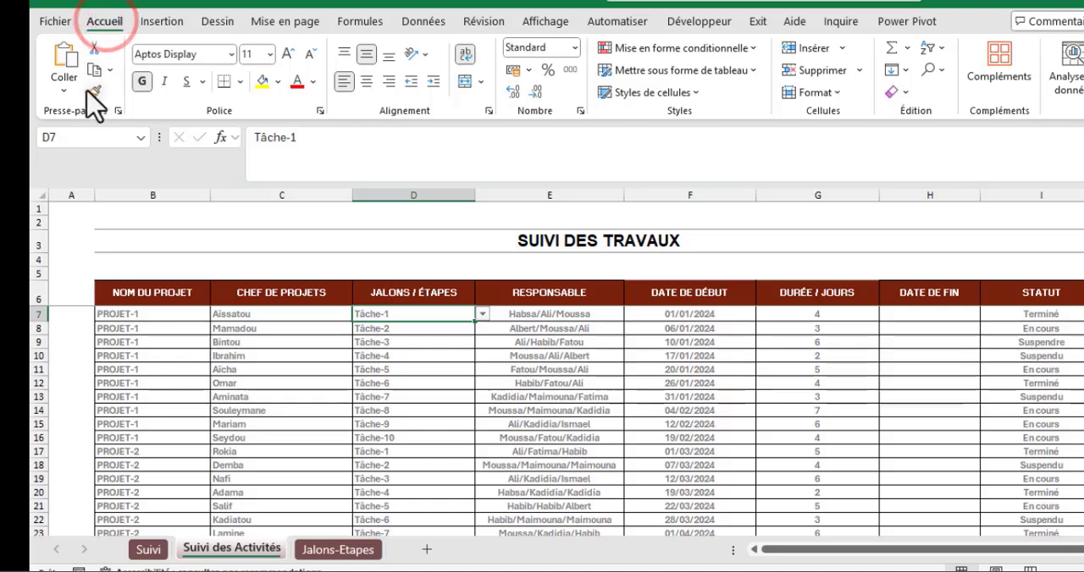
{"action": "left_click", "coordinate": [97, 70]}
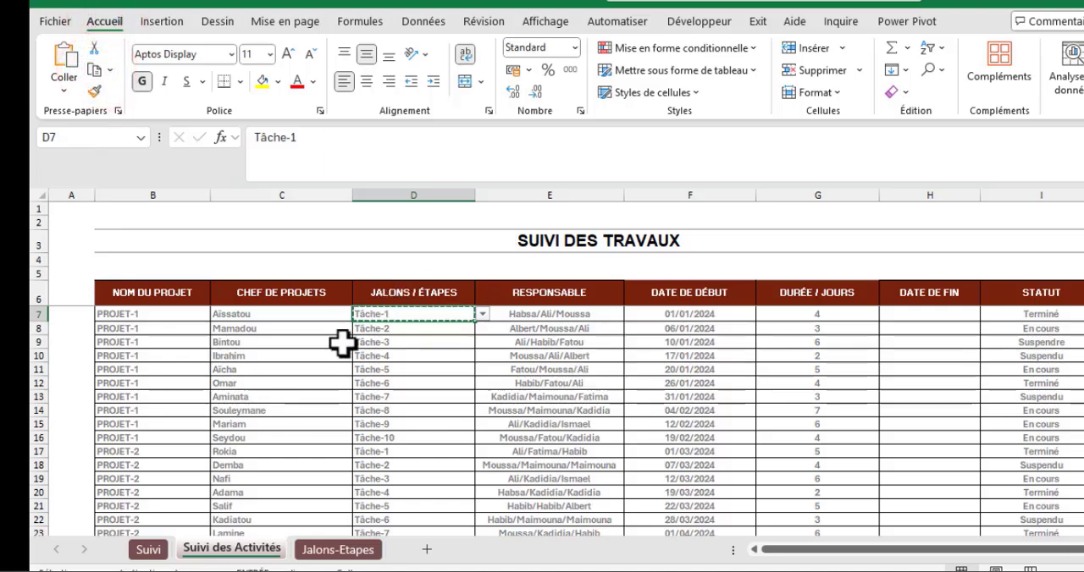
{"action": "key", "text": "F5"}
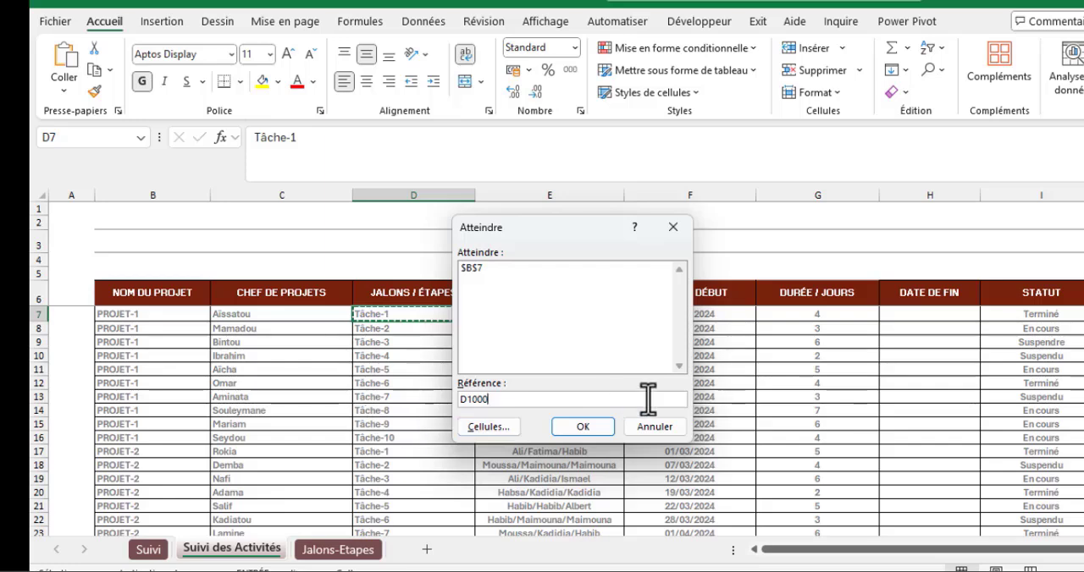
{"action": "left_click", "coordinate": [597, 429], "text": "shift"}
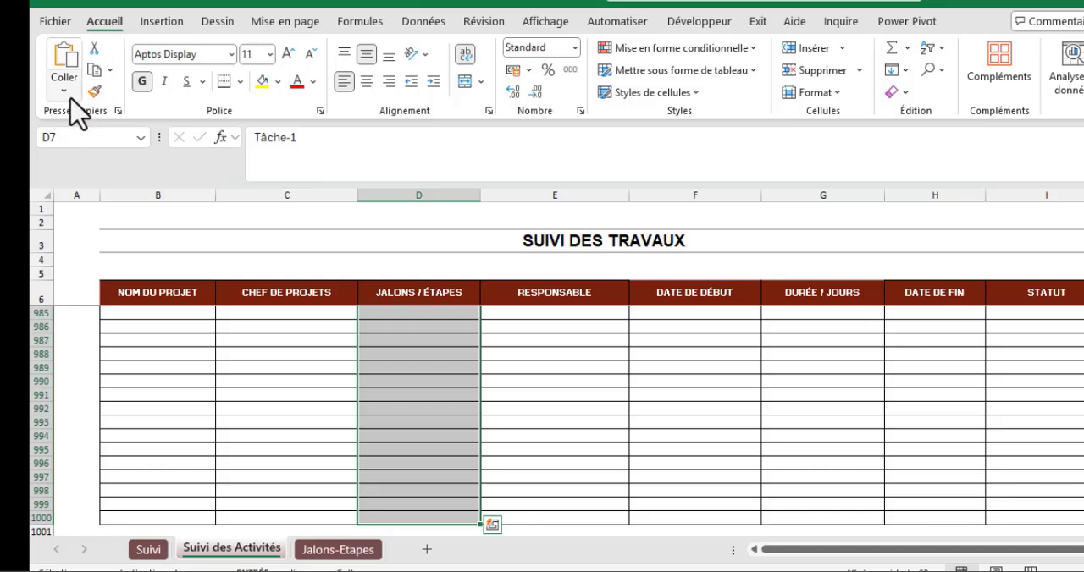
{"action": "left_click", "coordinate": [65, 87]}
{"action": "left_click", "coordinate": [111, 296]}
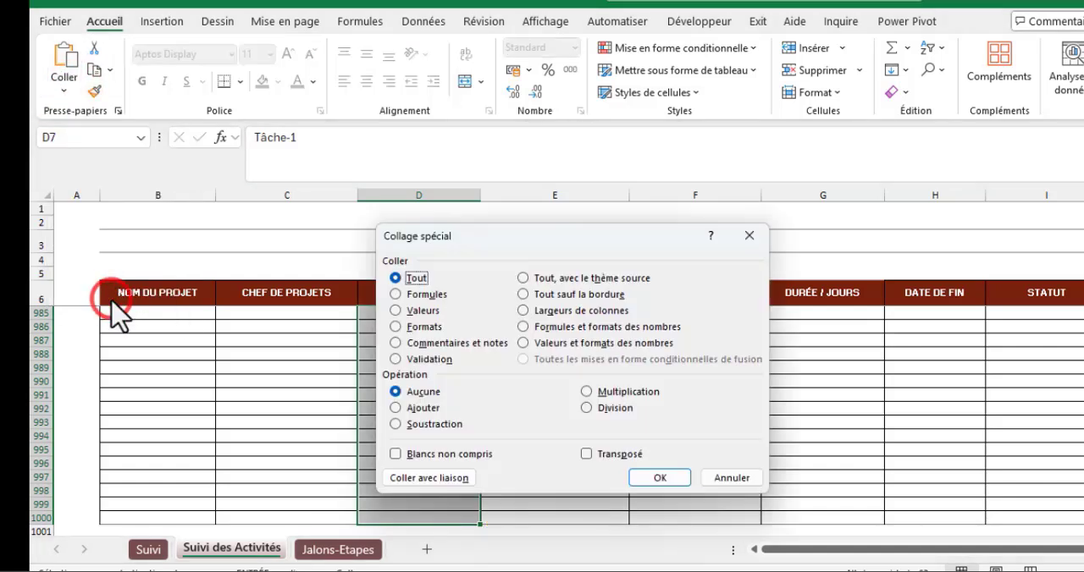
{"action": "left_click", "coordinate": [409, 360]}
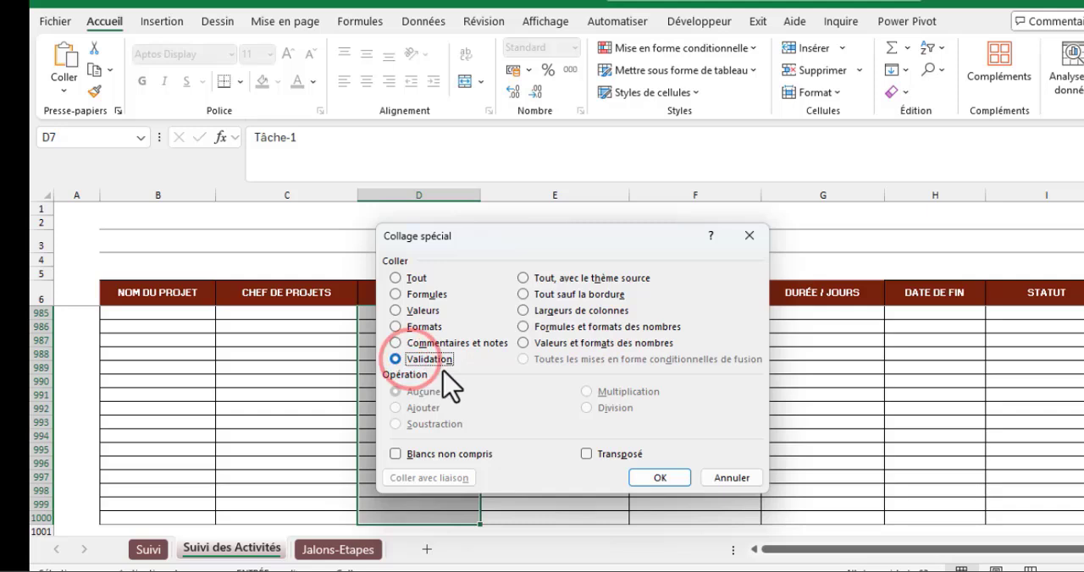
{"action": "left_click", "coordinate": [659, 474]}
- Return to the start of the table and check the task choices offered in D12 and D10
{"action": "scroll", "coordinate": [432, 343], "scroll_direction": "up", "scroll_amount": 16}
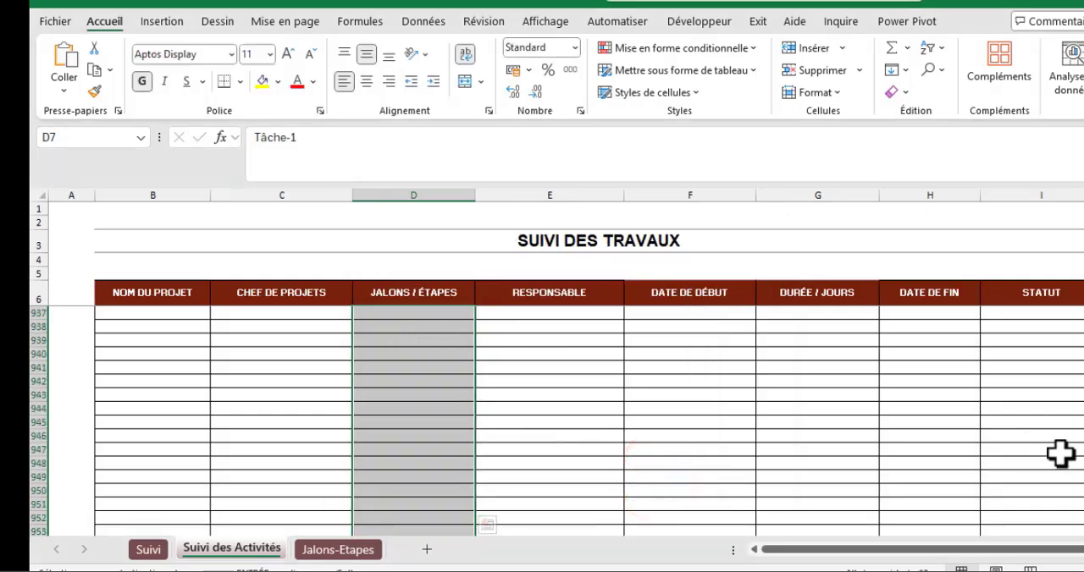
{"action": "left_click_drag", "start_coordinate": [1083, 491], "coordinate": [1083, 220]}
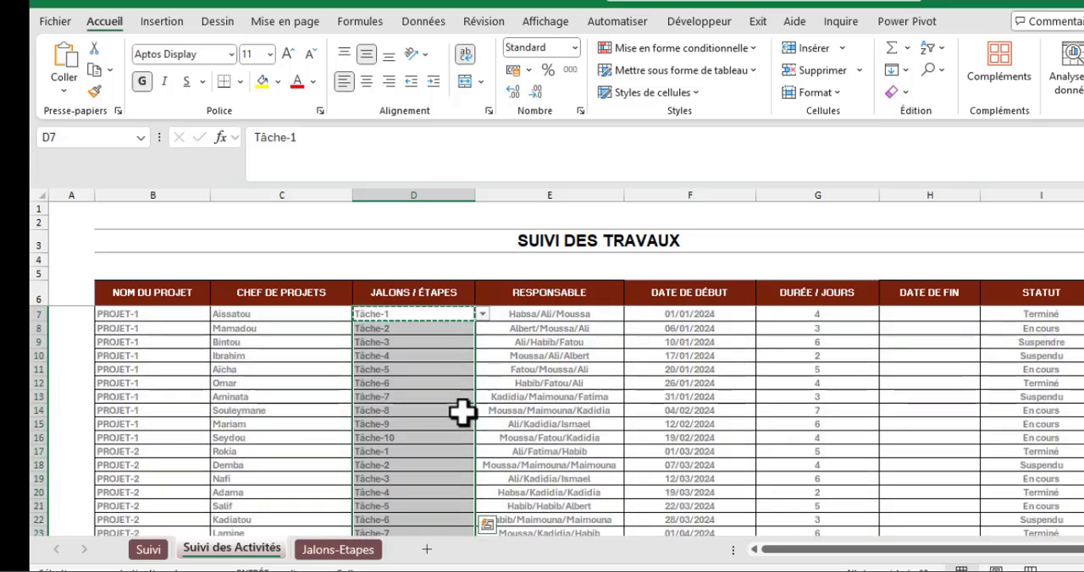
{"action": "left_click", "coordinate": [408, 385]}
{"action": "left_click", "coordinate": [482, 382]}
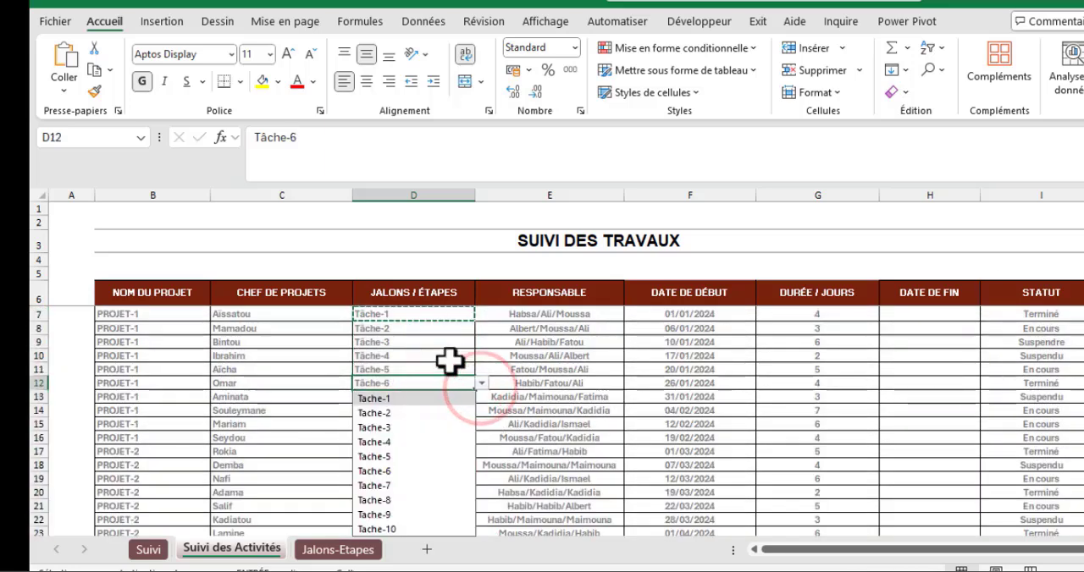
{"action": "left_click", "coordinate": [449, 358]}
{"action": "left_click", "coordinate": [482, 356]}
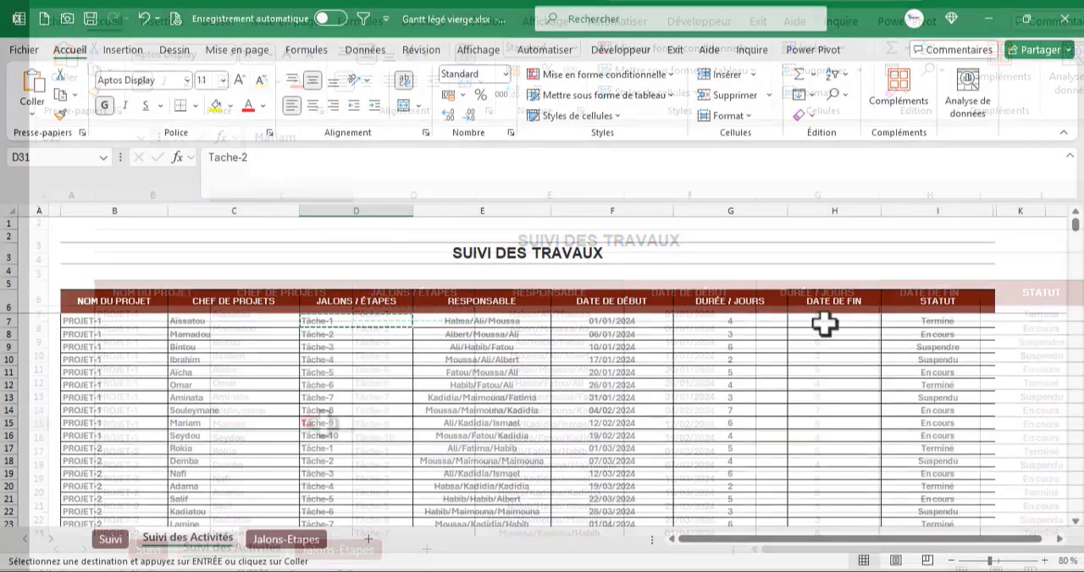
- Cancel the pending copy and enter the end-date formula =F7+G7 in H7
{"action": "left_click", "coordinate": [918, 314]}
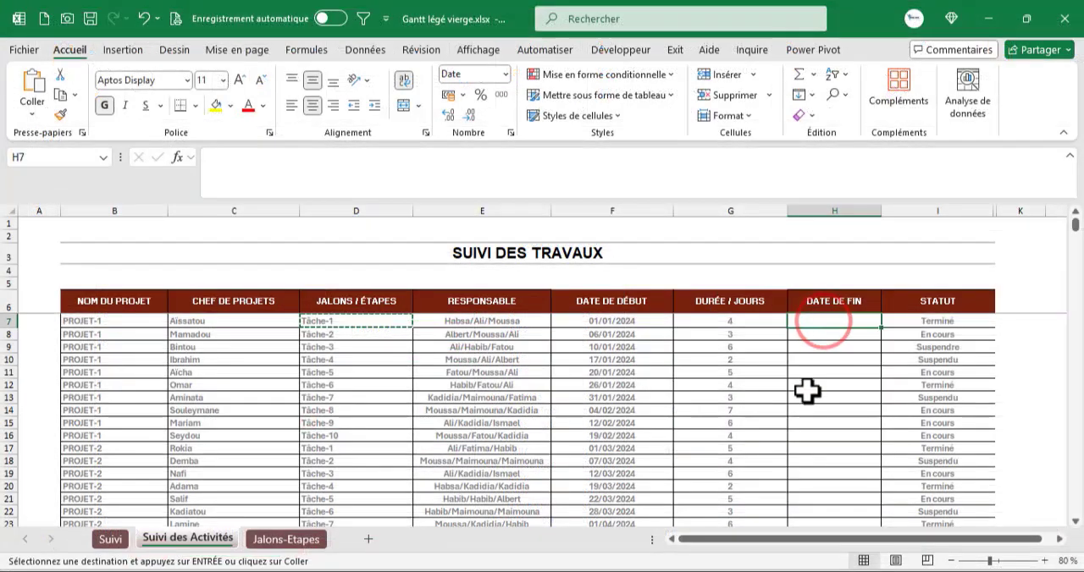
{"action": "key", "text": "Escape"}
{"action": "type", "text": "="}
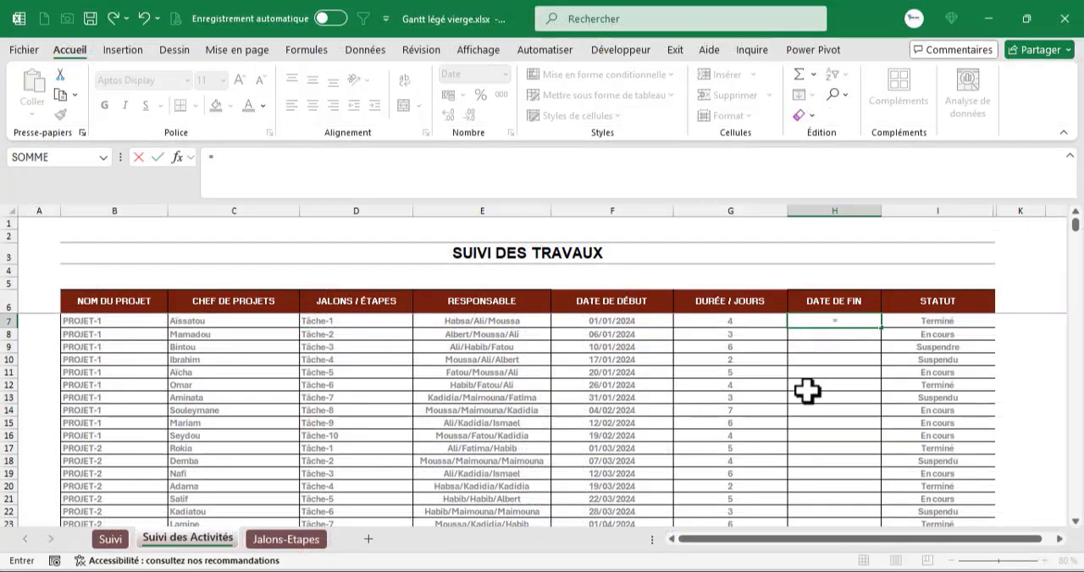
{"action": "key", "text": "Left"}
{"action": "key", "text": "Left"}
{"action": "key", "text": "Left"}
{"action": "key", "text": "Right"}
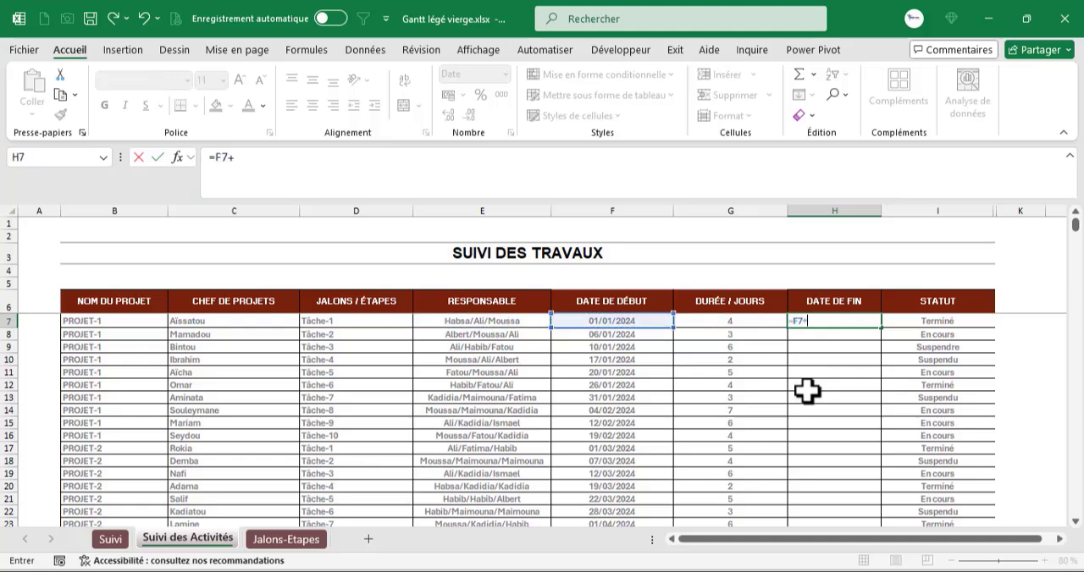
{"action": "type", "text": "+"}
{"action": "key", "text": "Left"}
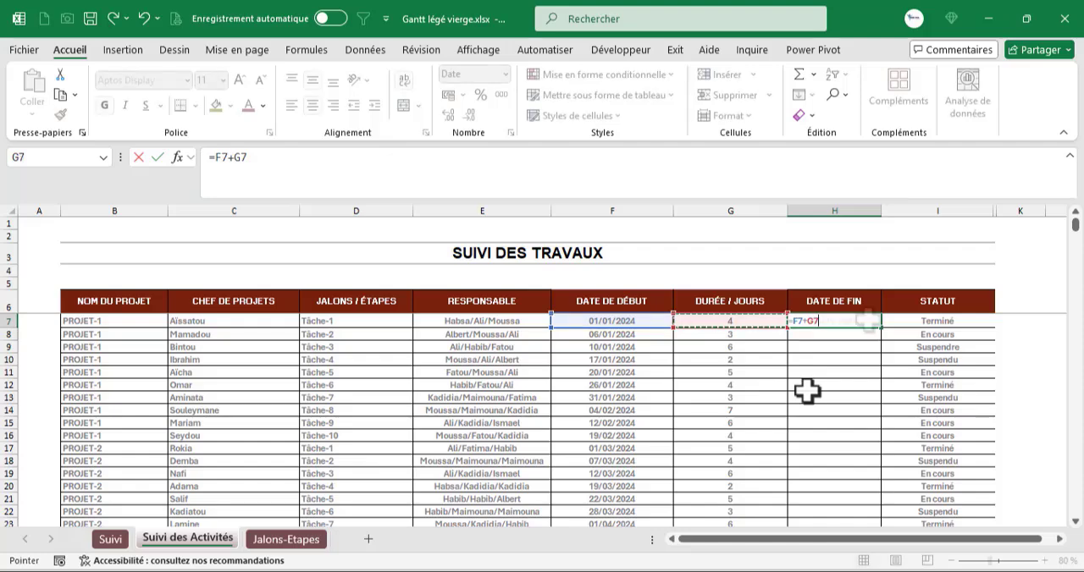
{"action": "key", "text": "Return"}
- Fill the H7 formula down the DATE DE FIN column through H59 and review the rows below
{"action": "left_click", "coordinate": [864, 321]}
{"action": "left_click_drag", "start_coordinate": [885, 332], "coordinate": [881, 396]}
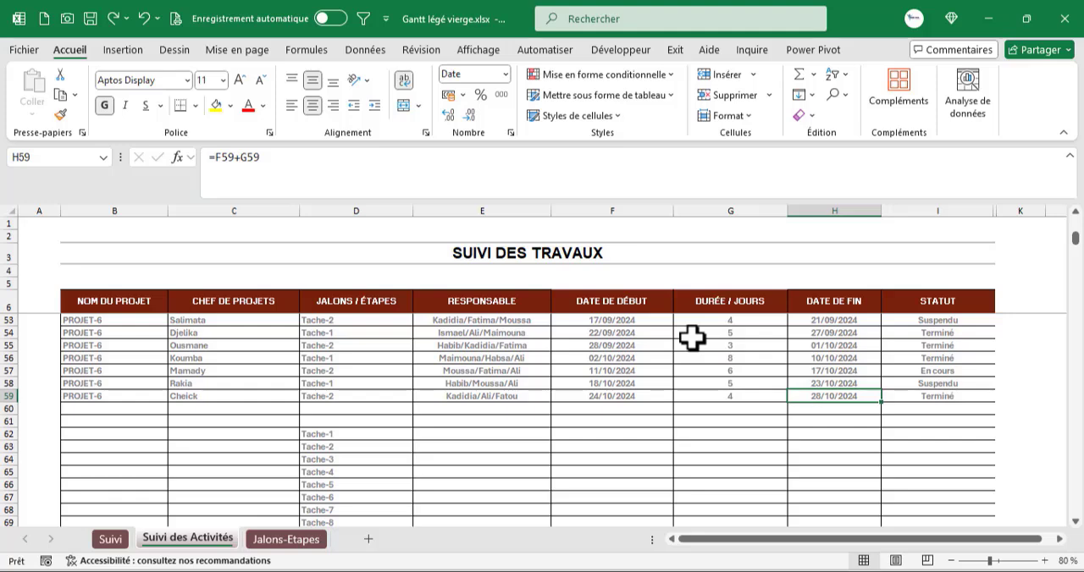
{"action": "scroll", "coordinate": [592, 351], "scroll_direction": "down", "scroll_amount": 2}
{"action": "scroll", "coordinate": [525, 386], "scroll_direction": "up", "scroll_amount": 4}
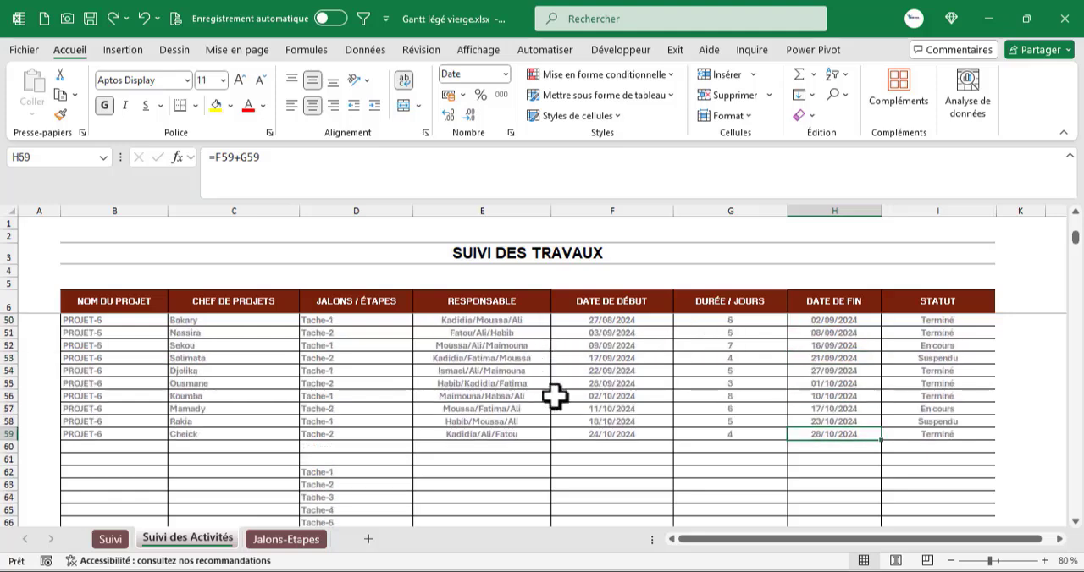
{"action": "scroll", "coordinate": [620, 415], "scroll_direction": "down", "scroll_amount": 20}
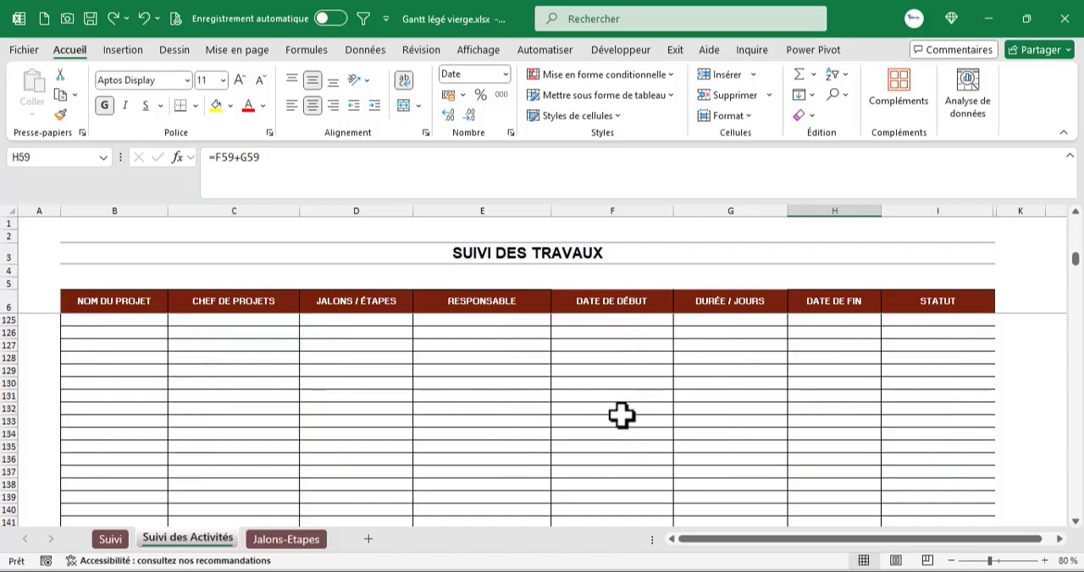
{"action": "scroll", "coordinate": [623, 416], "scroll_direction": "down", "scroll_amount": 13}
- Change the H7 end-date formula to =SI(F7="";"";F7+G7) so that it stays blank without a start date
{"action": "left_click_drag", "start_coordinate": [1076, 383], "coordinate": [1054, 125]}
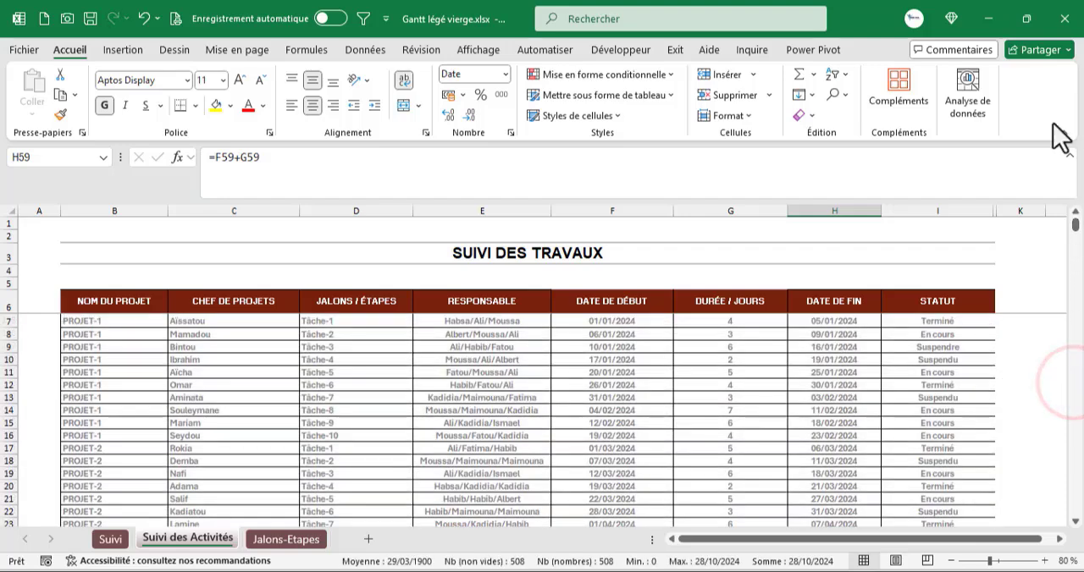
{"action": "left_click", "coordinate": [825, 321]}
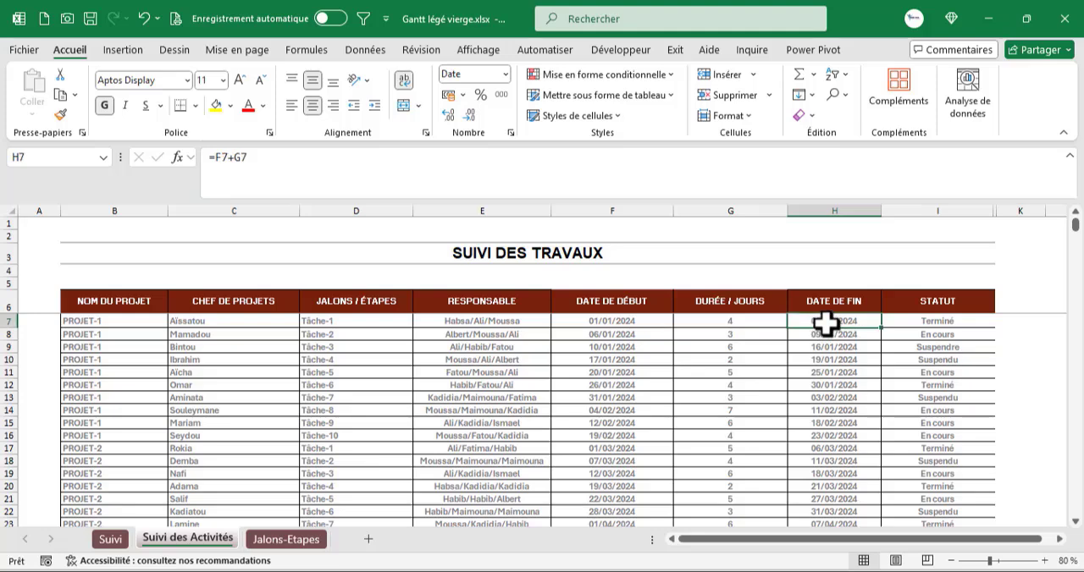
{"action": "left_click", "coordinate": [214, 157]}
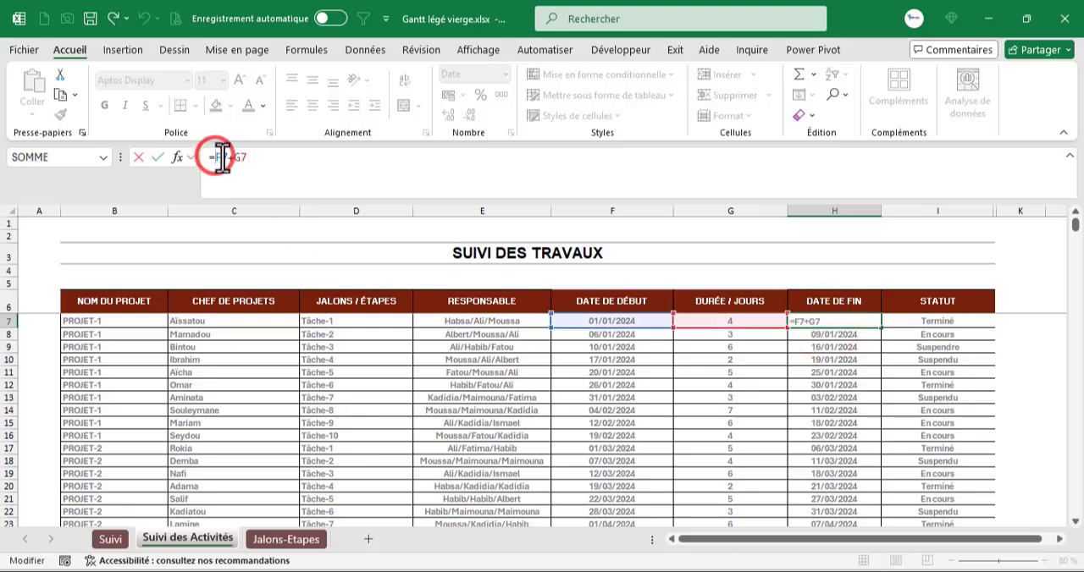
{"action": "type", "text": "si"}
{"action": "key", "text": "Tab"}
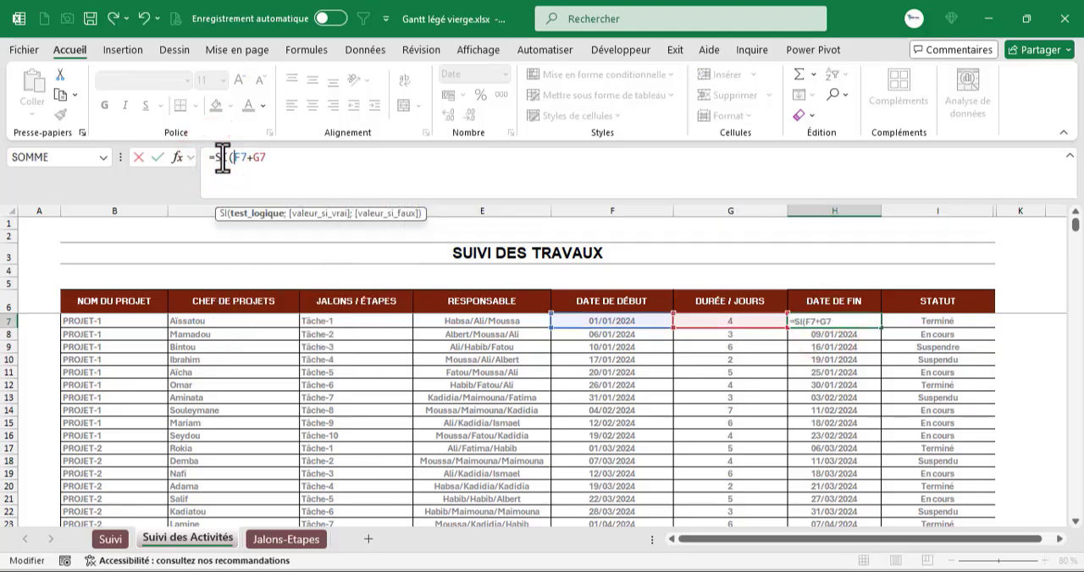
{"action": "left_click", "coordinate": [640, 320]}
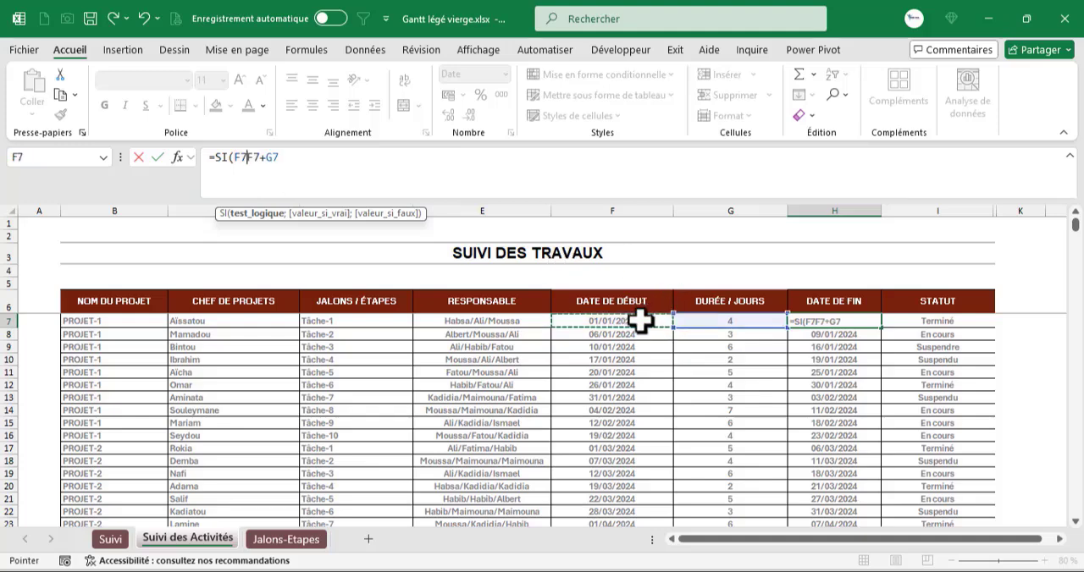
{"action": "type", "text": "=\""}
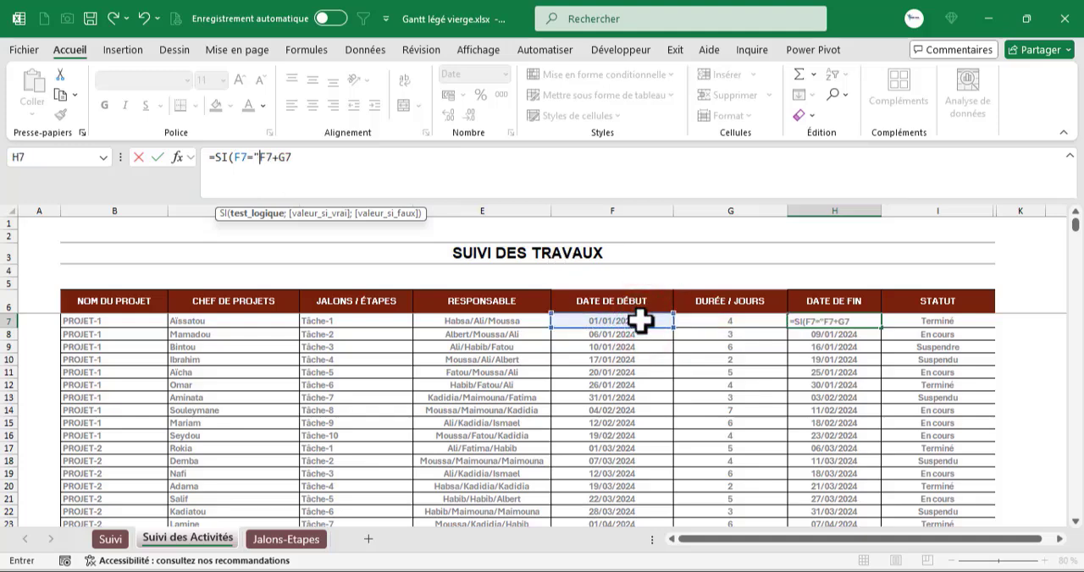
{"action": "type", "text": "\";"}
{"action": "type", "text": ";"}
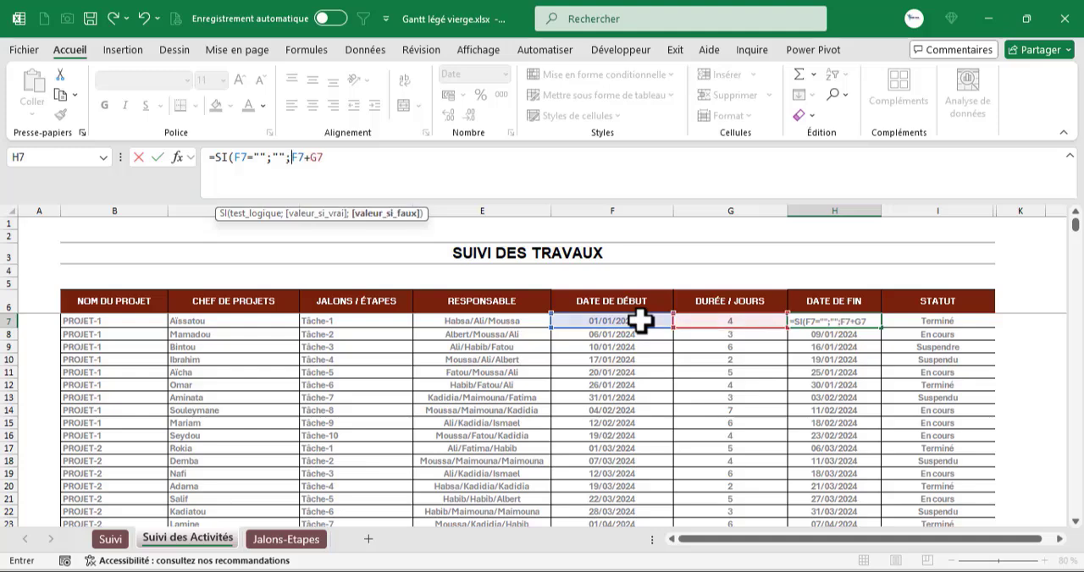
{"action": "left_click", "coordinate": [401, 165]}
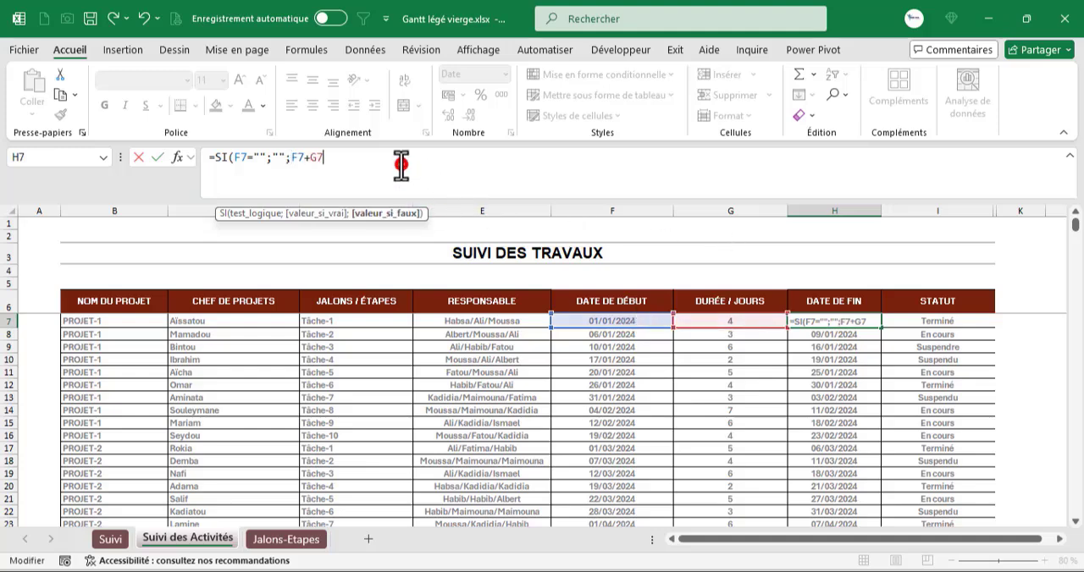
{"action": "type", "text": ")"}
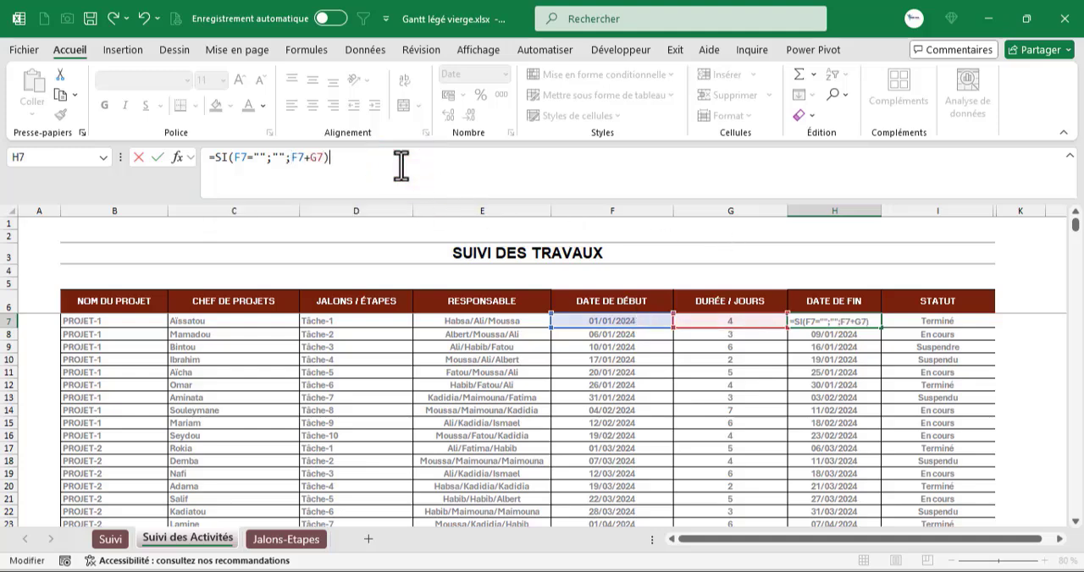
{"action": "key", "text": "ctrl+Return"}
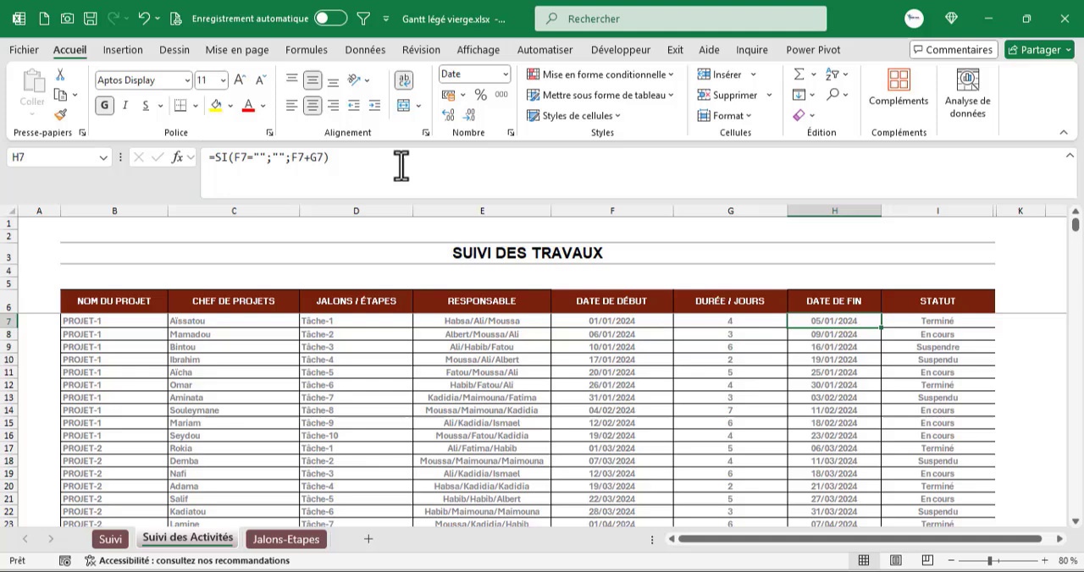
- Fill the H7 formula down the DATE DE FIN column and extend it through H569
{"action": "double_click", "coordinate": [885, 329]}
{"action": "scroll", "coordinate": [883, 359], "scroll_direction": "down", "scroll_amount": 20}
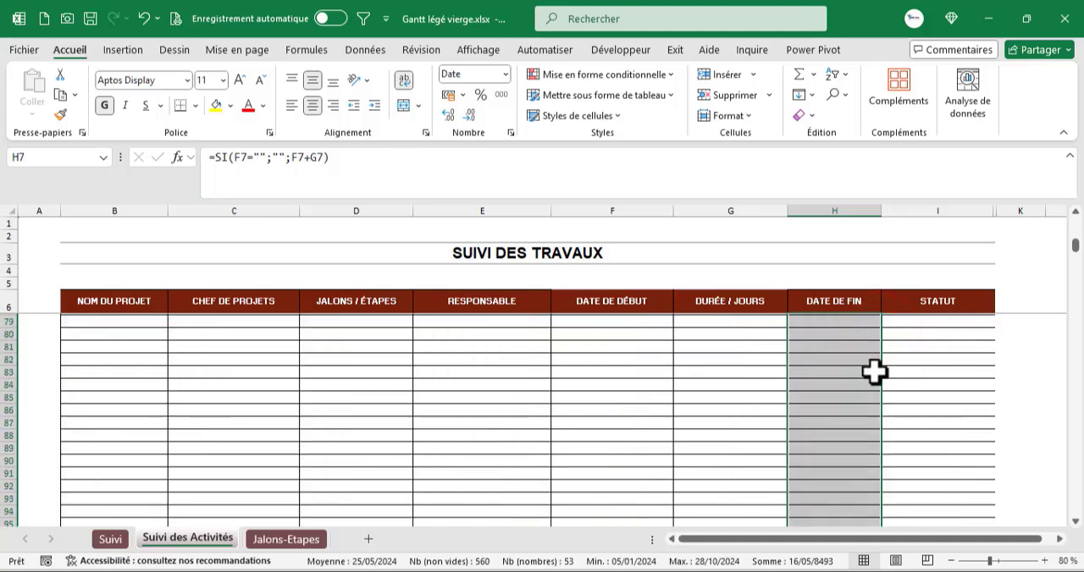
{"action": "scroll", "coordinate": [870, 376], "scroll_direction": "down", "scroll_amount": 20}
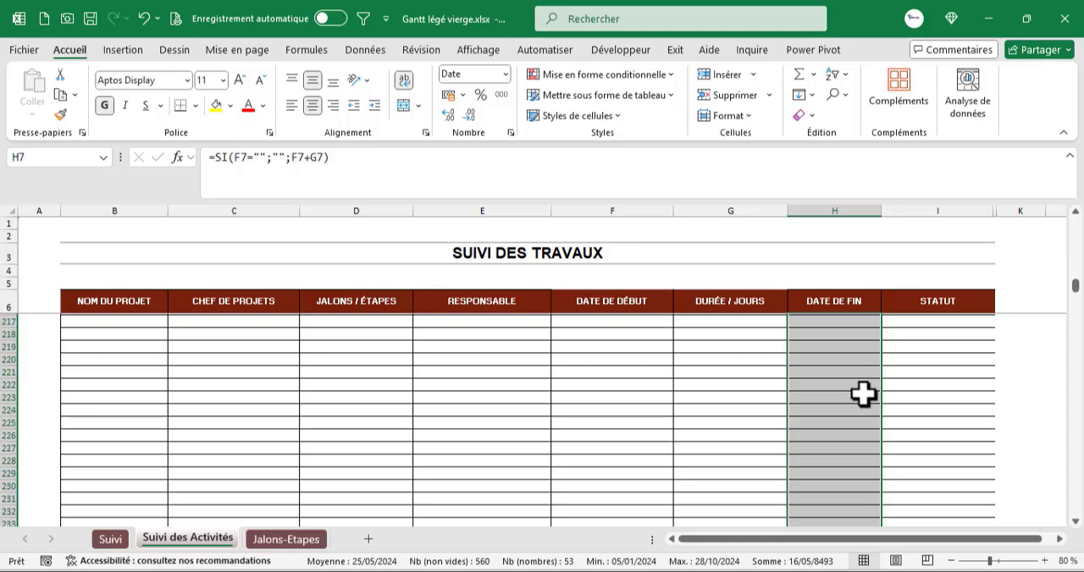
{"action": "scroll", "coordinate": [864, 396], "scroll_direction": "down", "scroll_amount": 20}
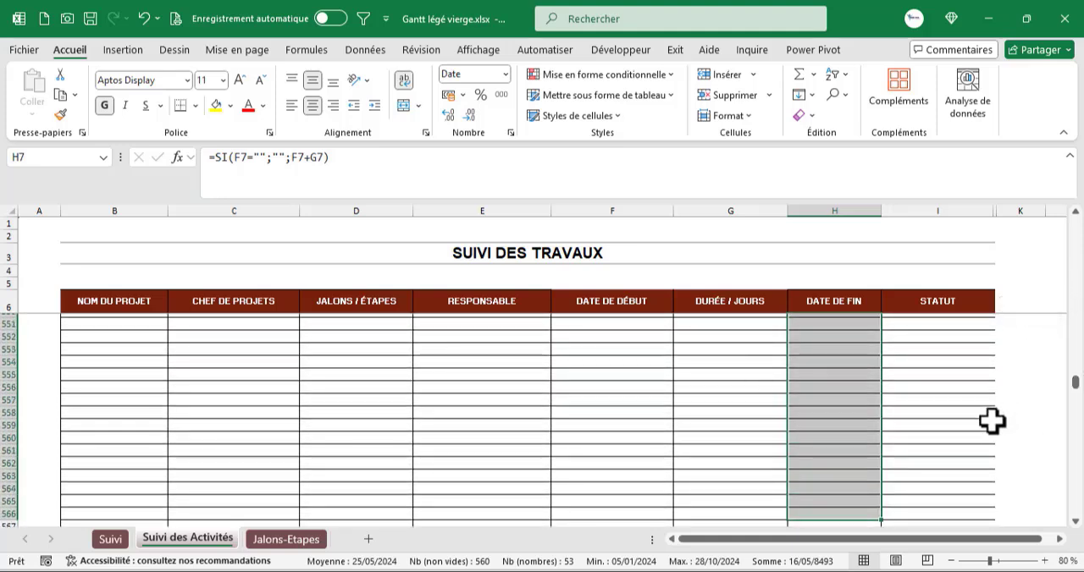
{"action": "scroll", "coordinate": [991, 421], "scroll_direction": "down", "scroll_amount": 5}
{"action": "left_click_drag", "start_coordinate": [882, 334], "coordinate": [884, 367]}
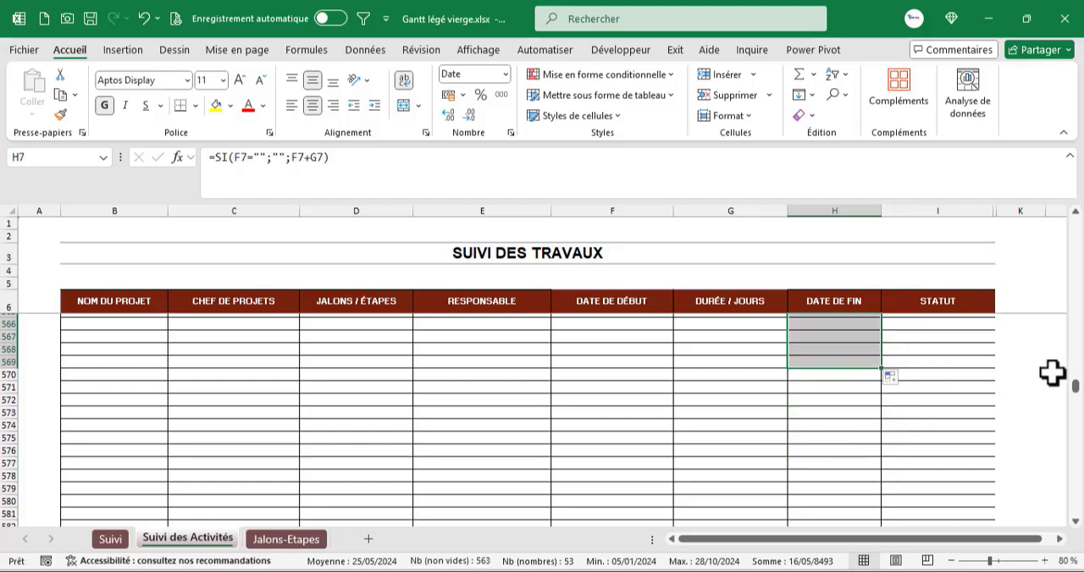
- Select H7:H1000 using Go To, enter the H7 formula across the whole range, and check the formula in H1000
{"action": "mouse_move", "coordinate": [1075, 394]}
{"action": "left_mouse_down"}
{"action": "mouse_move", "coordinate": [1073, 368]}
{"action": "mouse_move", "coordinate": [1070, 380]}
{"action": "left_mouse_up"}
{"action": "left_click", "coordinate": [827, 322]}
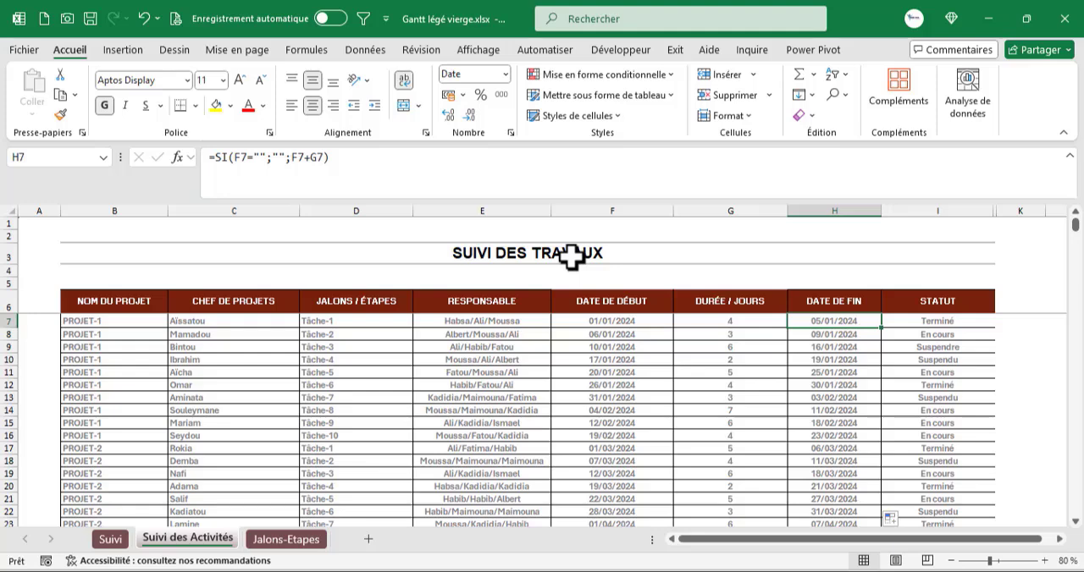
{"action": "key", "text": "F5"}
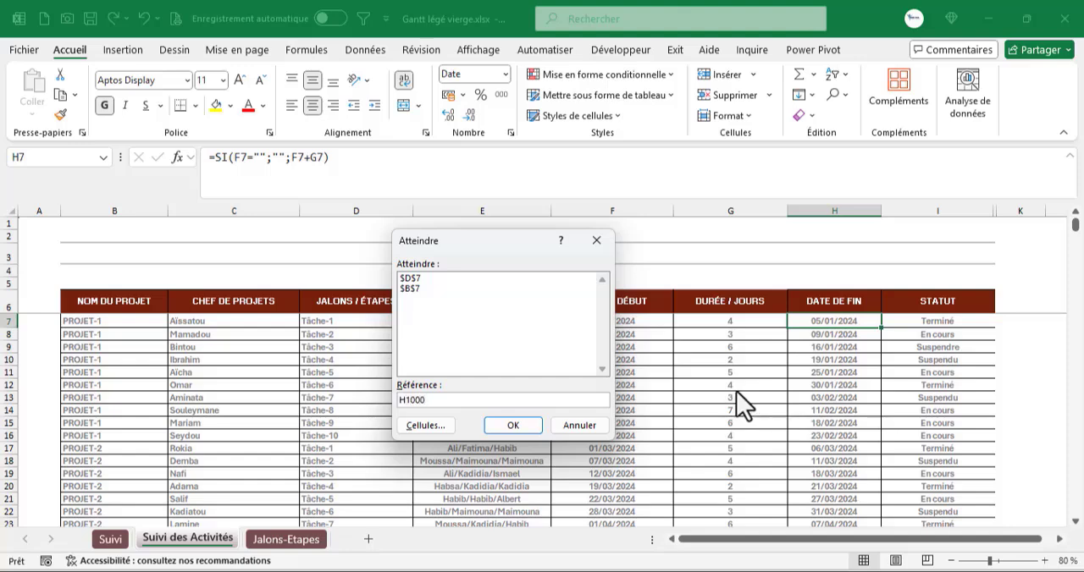
{"action": "left_click", "coordinate": [516, 430], "text": "shift"}
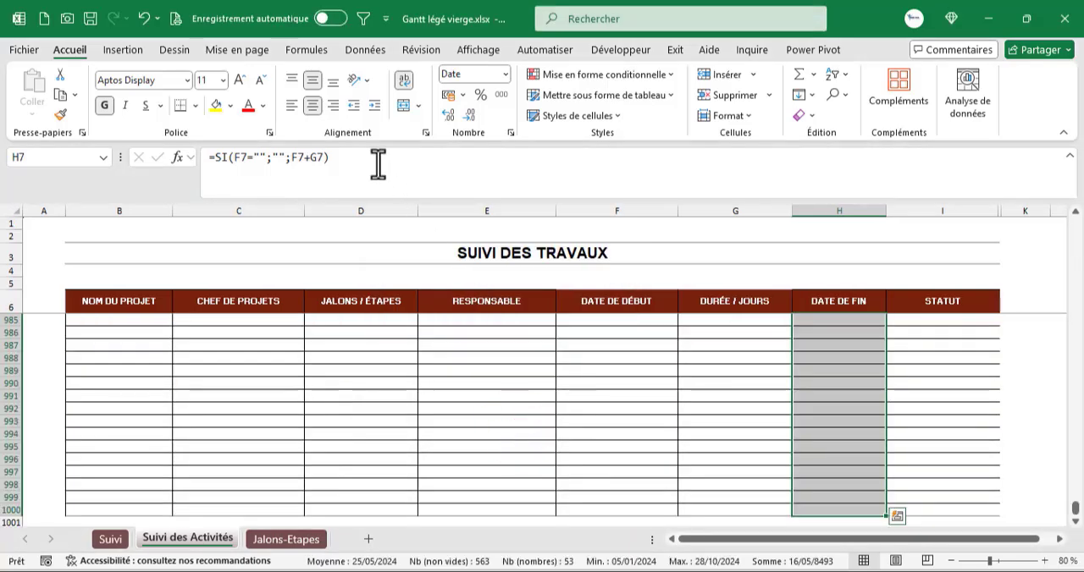
{"action": "left_click", "coordinate": [377, 158]}
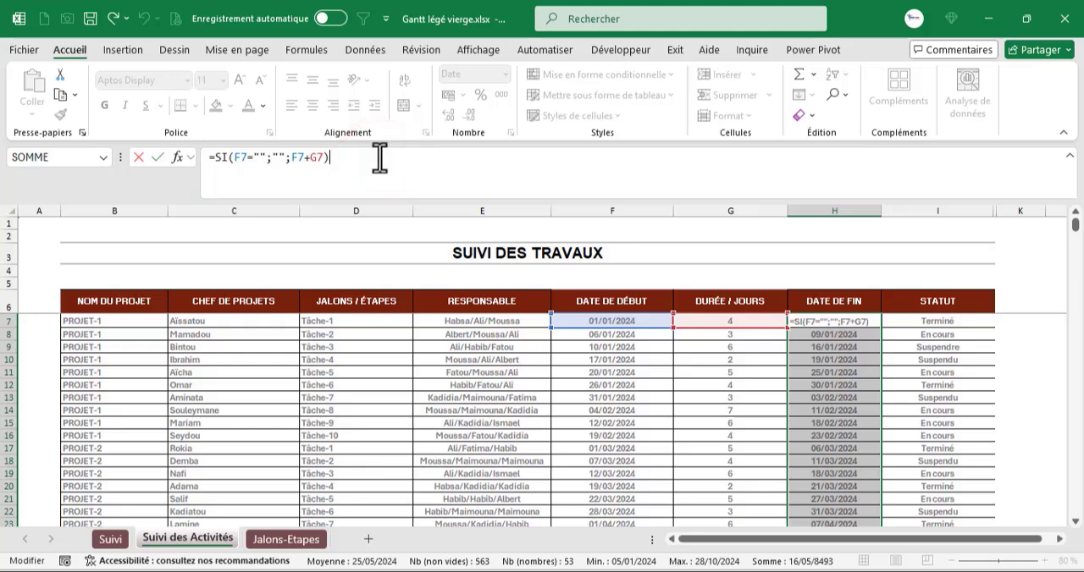
{"action": "key", "text": "ctrl+Return"}
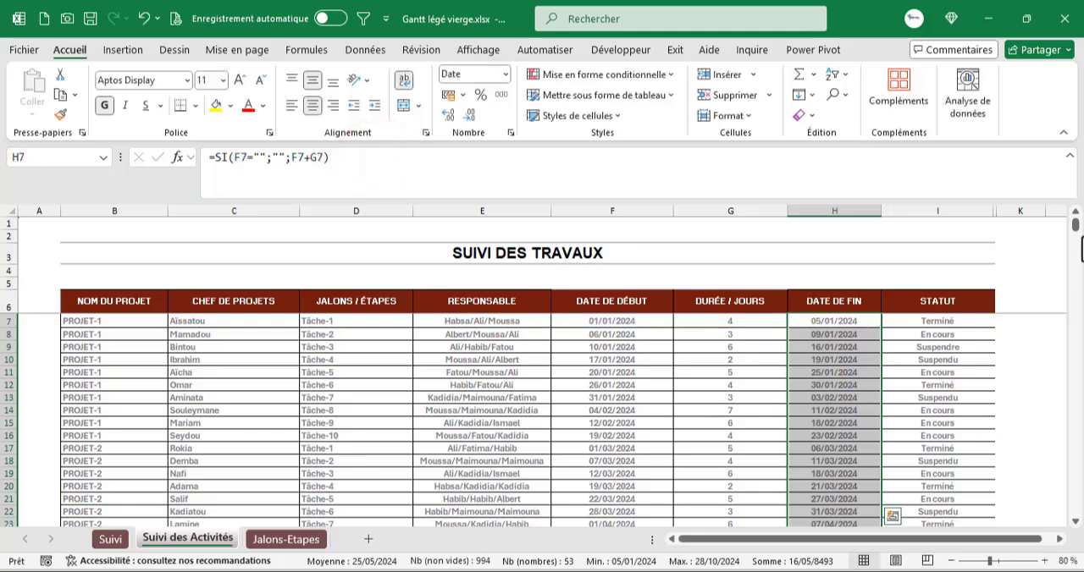
{"action": "left_click_drag", "start_coordinate": [1074, 225], "coordinate": [1077, 509]}
{"action": "left_click", "coordinate": [847, 507]}
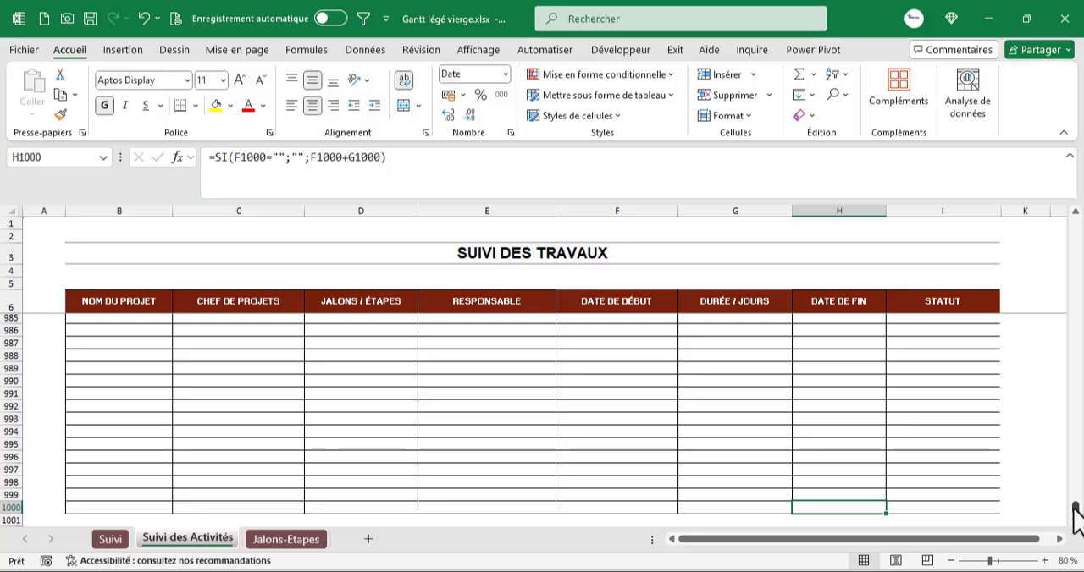
{"action": "left_click_drag", "start_coordinate": [1075, 508], "coordinate": [1074, 182]}
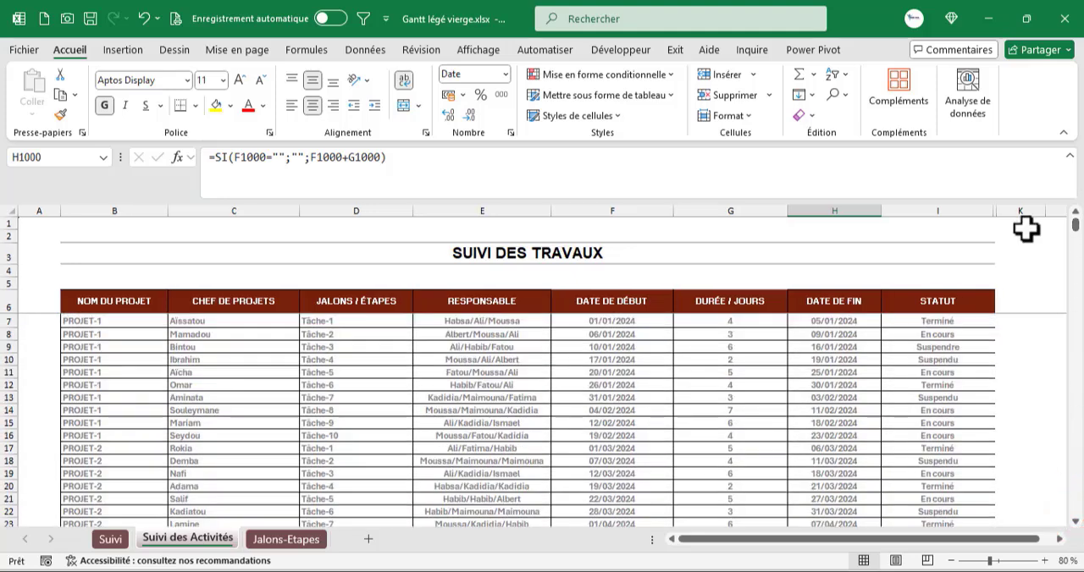
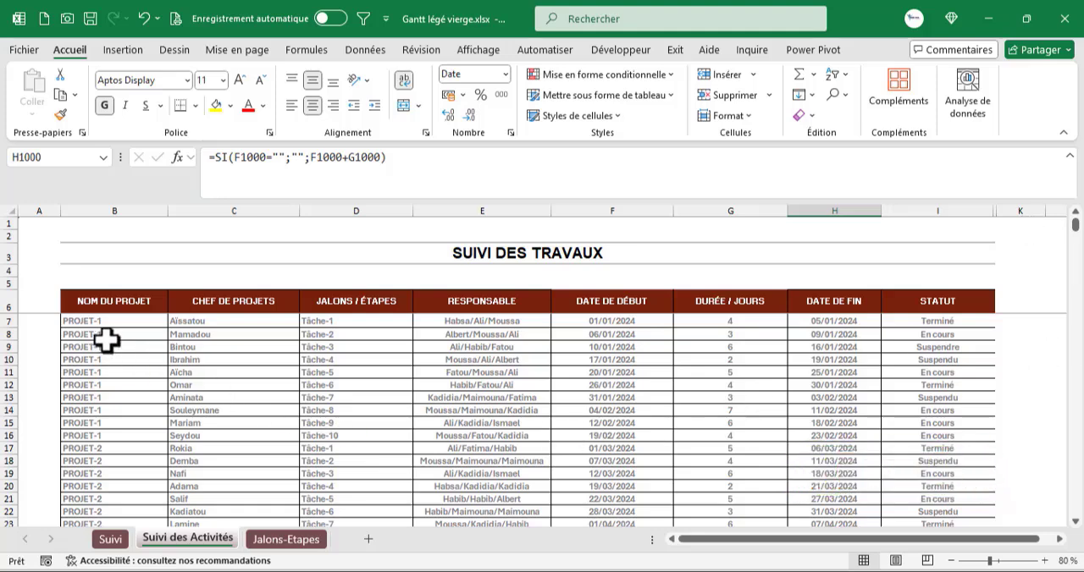
- Inspect the list validation settings of STATUT cell I7 among the activity rows and close them without changes
{"action": "left_click_drag", "start_coordinate": [116, 322], "coordinate": [948, 410]}
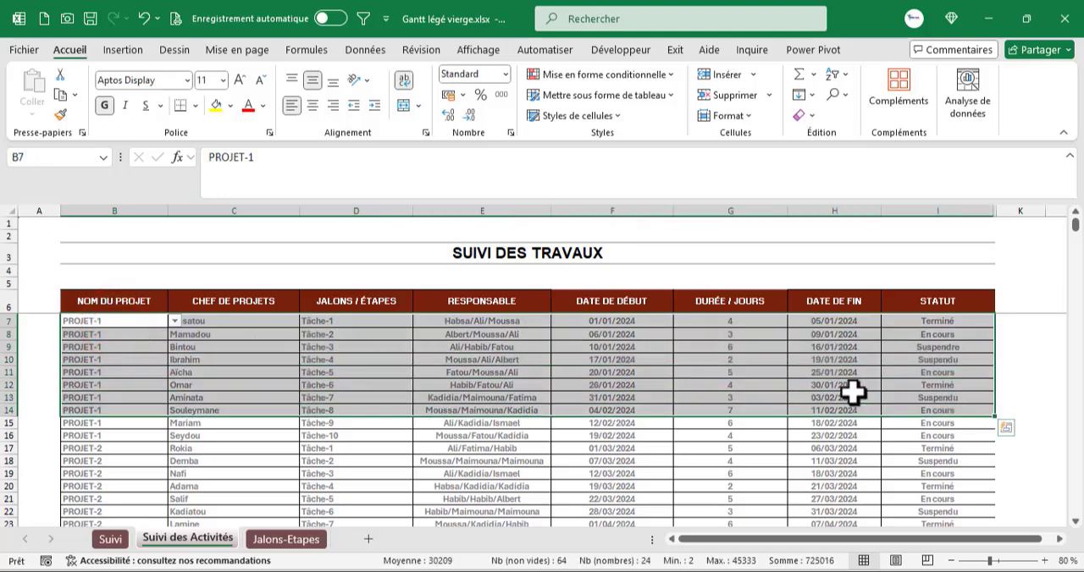
{"action": "left_click", "coordinate": [921, 322]}
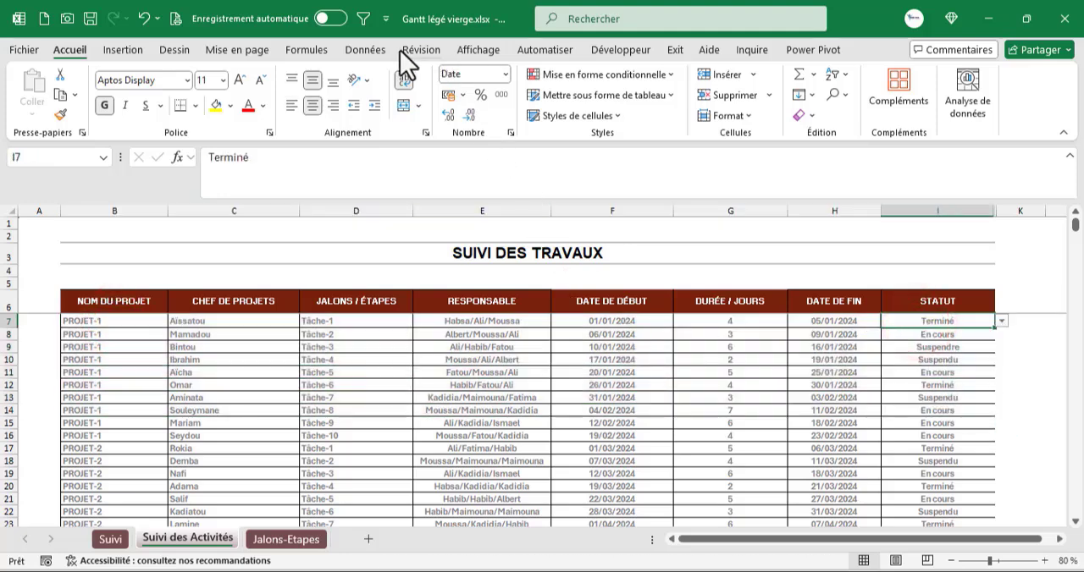
{"action": "left_click", "coordinate": [378, 51]}
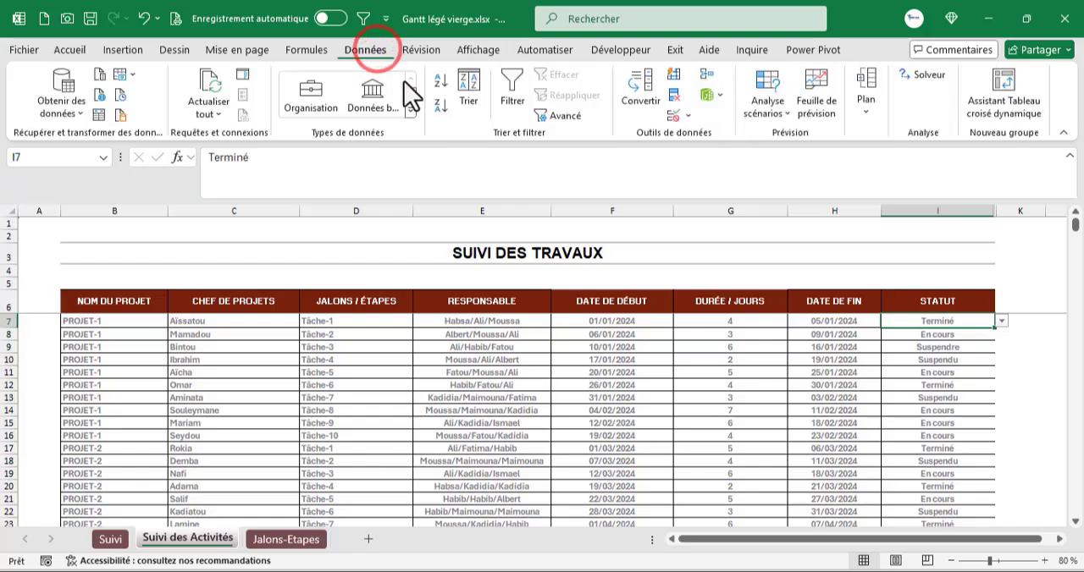
{"action": "left_click", "coordinate": [667, 116]}
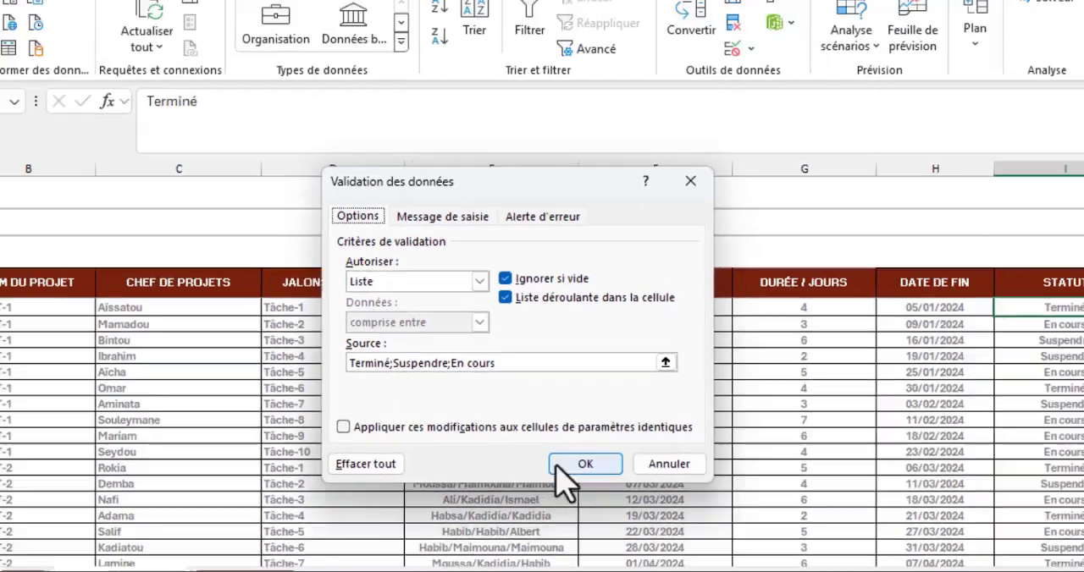
{"action": "left_click", "coordinate": [686, 529]}
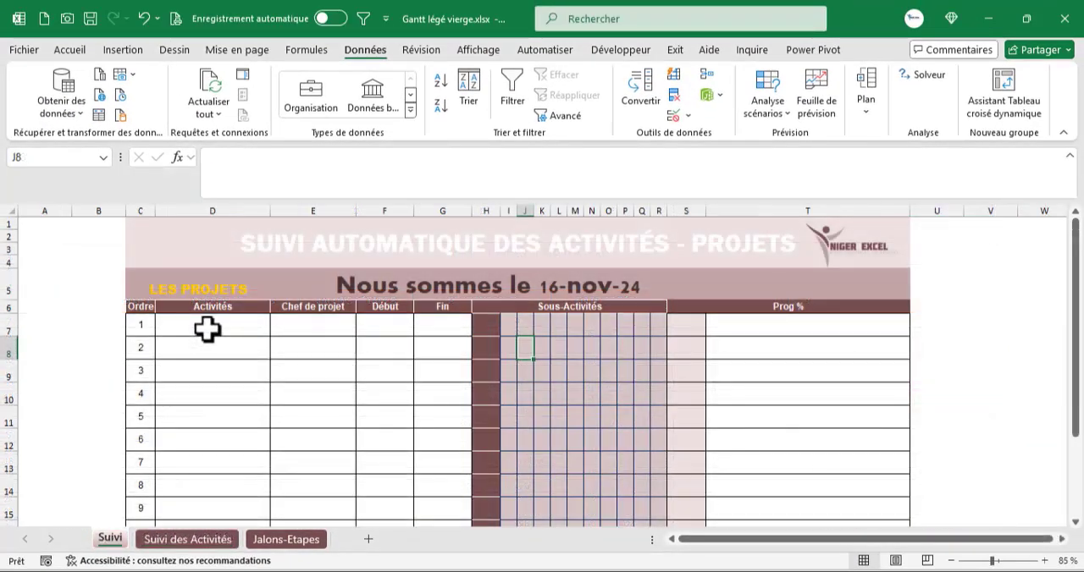
- Add a list validation to the Activités cells D7:D16 of the Suivi sheet, with the named range =Projets as source
{"action": "left_click_drag", "start_coordinate": [205, 328], "coordinate": [220, 493]}
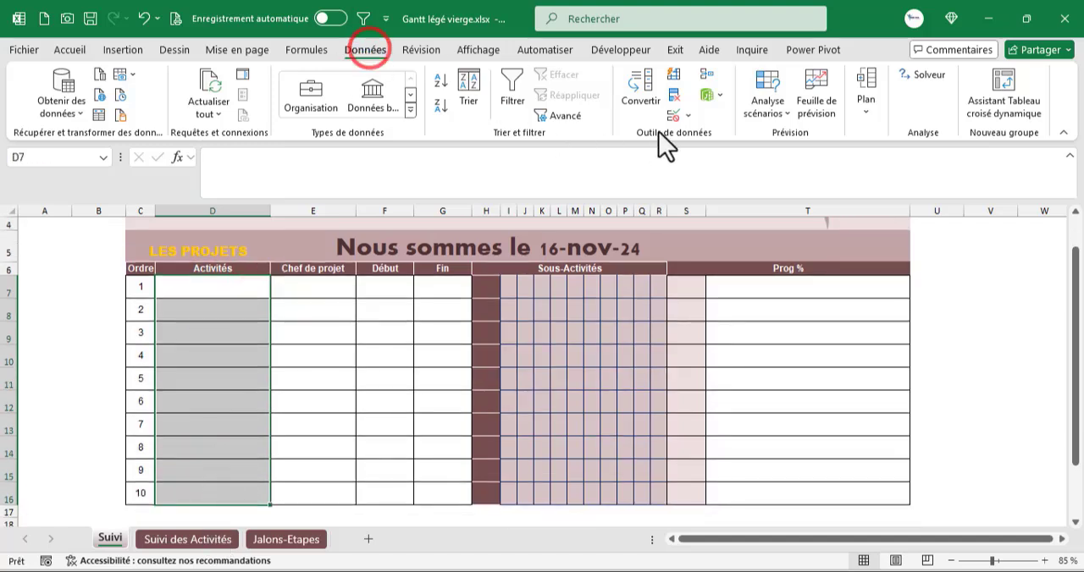
{"action": "left_click", "coordinate": [672, 113]}
{"action": "left_click", "coordinate": [386, 298]}
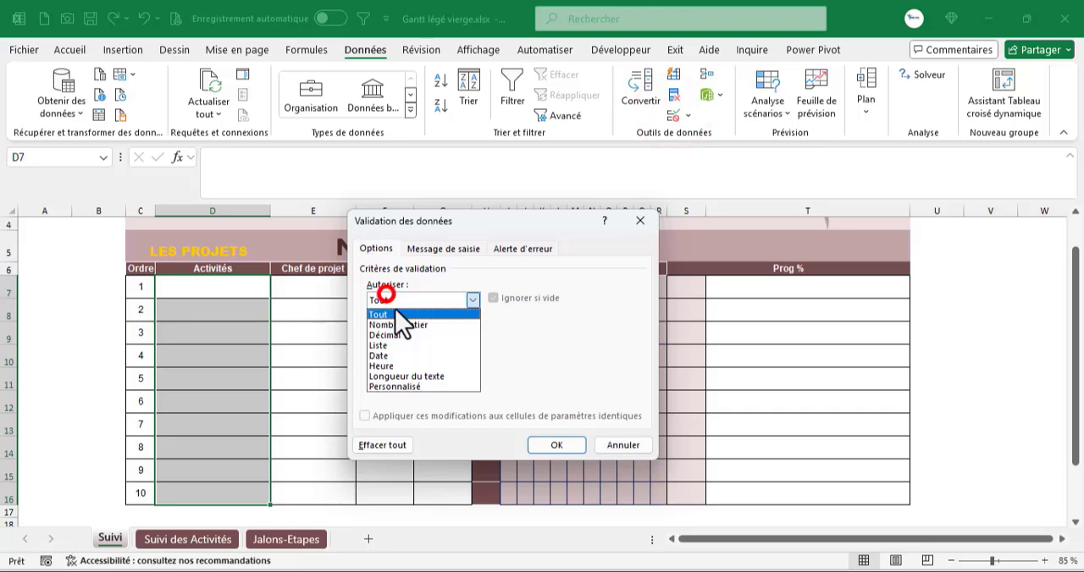
{"action": "left_click", "coordinate": [428, 346]}
{"action": "left_click", "coordinate": [421, 364]}
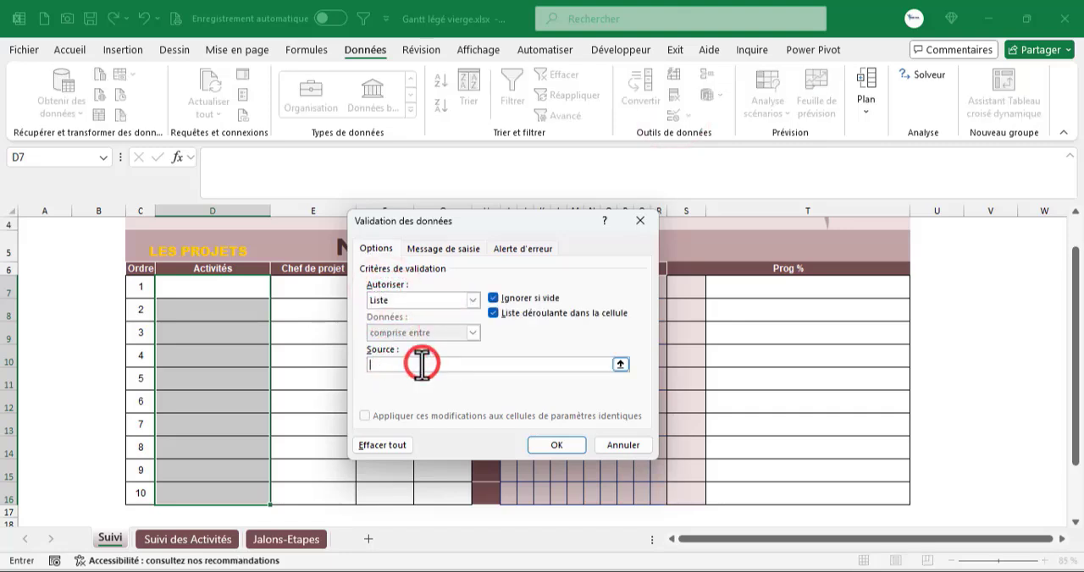
{"action": "key", "text": "F3"}
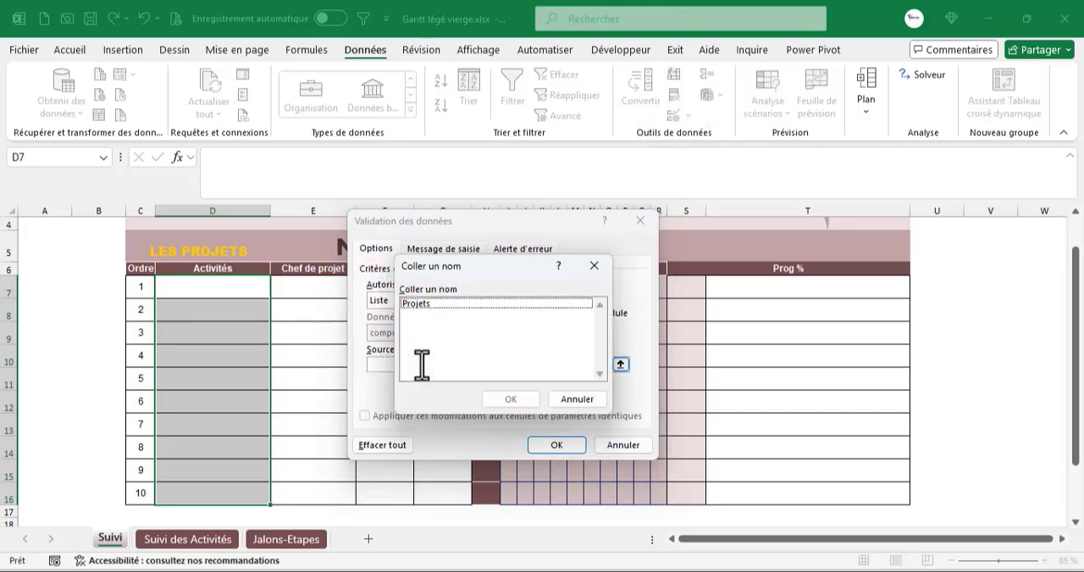
{"action": "double_click", "coordinate": [457, 304]}
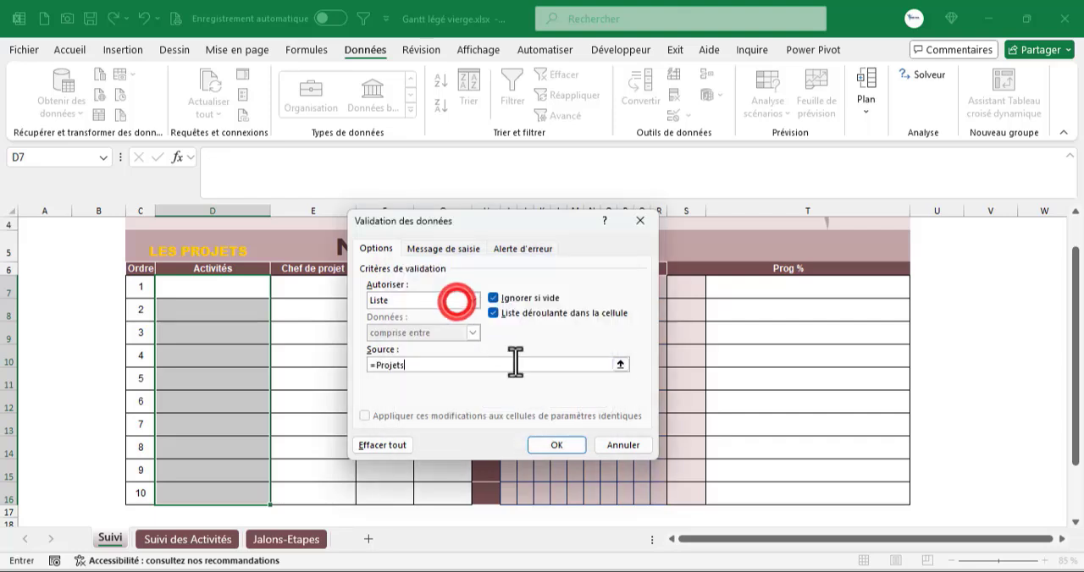
{"action": "left_click", "coordinate": [539, 444]}
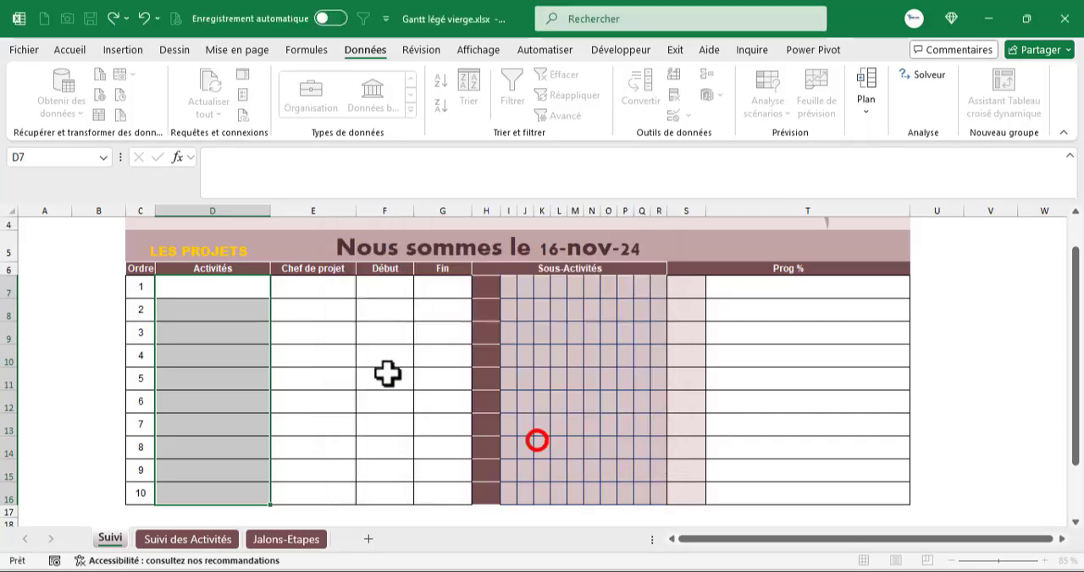
- Choose PROJET-1, PROJET-2 and PROJET-3 from the drop-down lists in cells D7, D8 and D9
{"action": "left_click", "coordinate": [276, 288]}
{"action": "left_click", "coordinate": [246, 308]}
{"action": "left_click", "coordinate": [251, 311]}
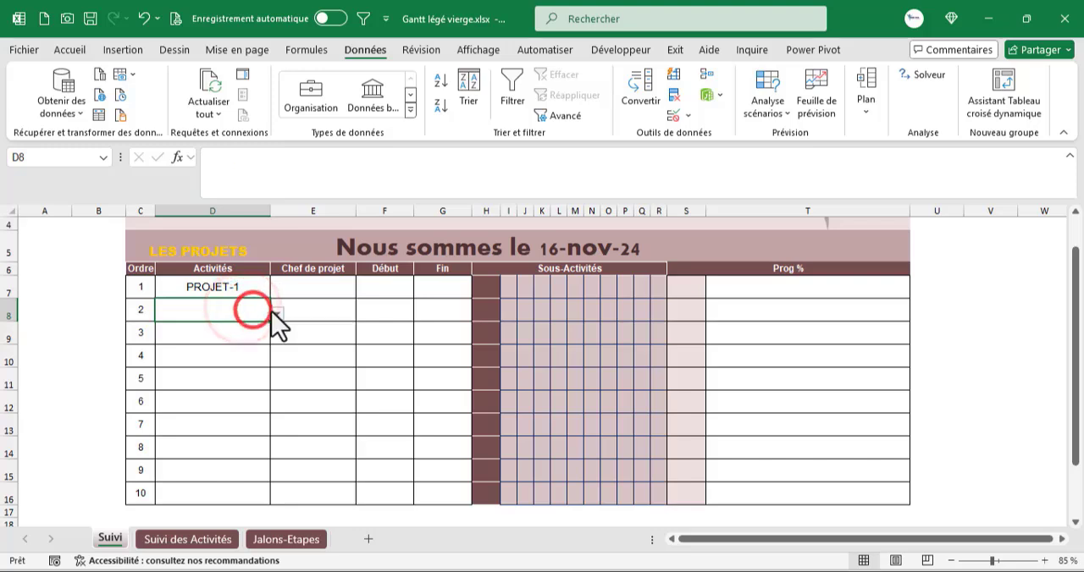
{"action": "left_click", "coordinate": [274, 312]}
{"action": "left_click", "coordinate": [218, 345]}
{"action": "left_click", "coordinate": [235, 339]}
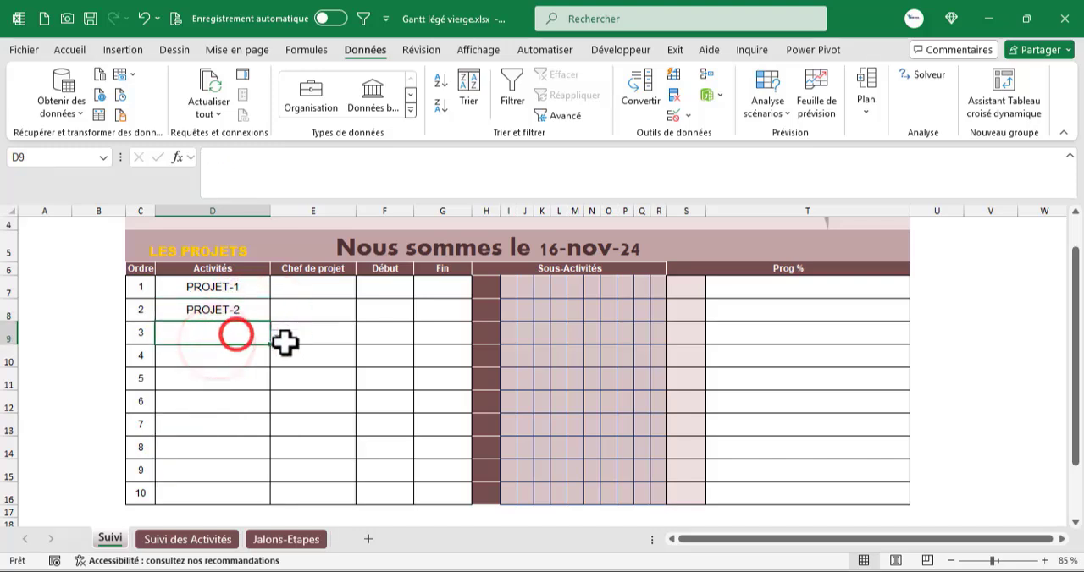
{"action": "left_click", "coordinate": [276, 338]}
{"action": "left_click", "coordinate": [209, 380]}
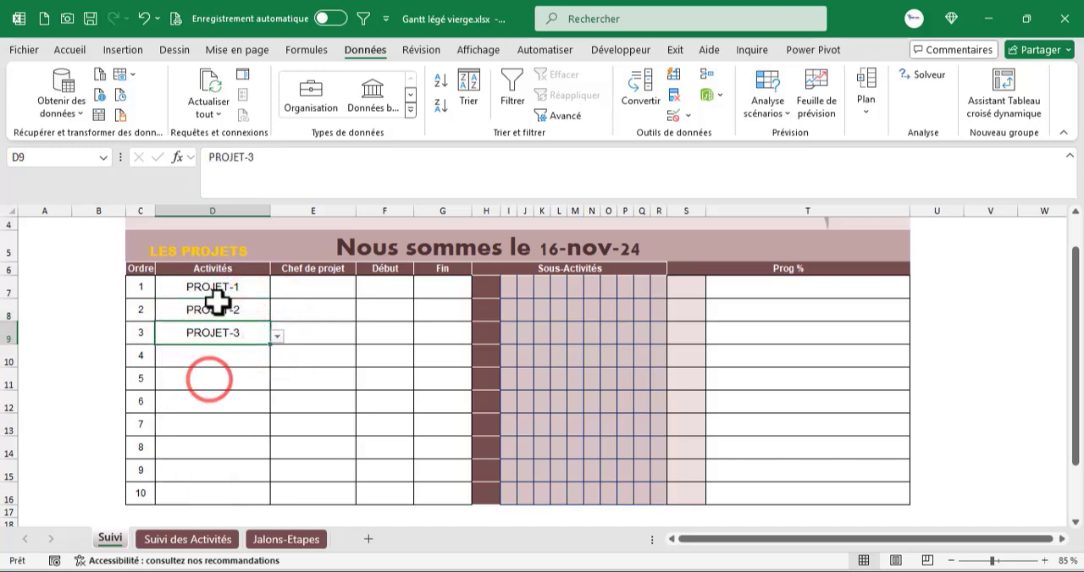
- Review the Suivi table's columns and examine the CHEF DE PROJETS column on the Suivi des Activités sheet
{"action": "left_click_drag", "start_coordinate": [212, 288], "coordinate": [215, 500]}
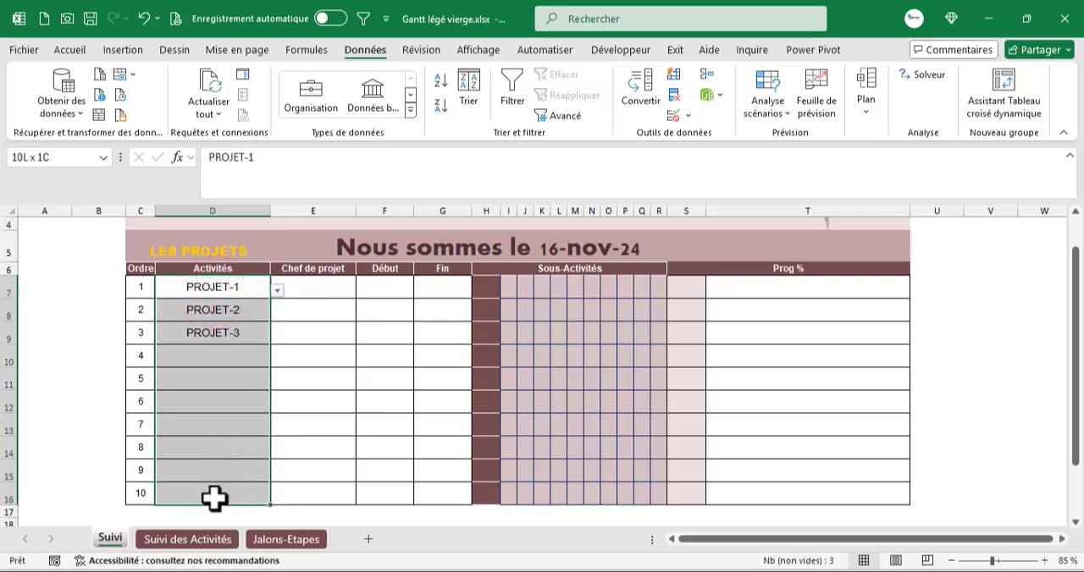
{"action": "left_click_drag", "start_coordinate": [188, 286], "coordinate": [834, 491]}
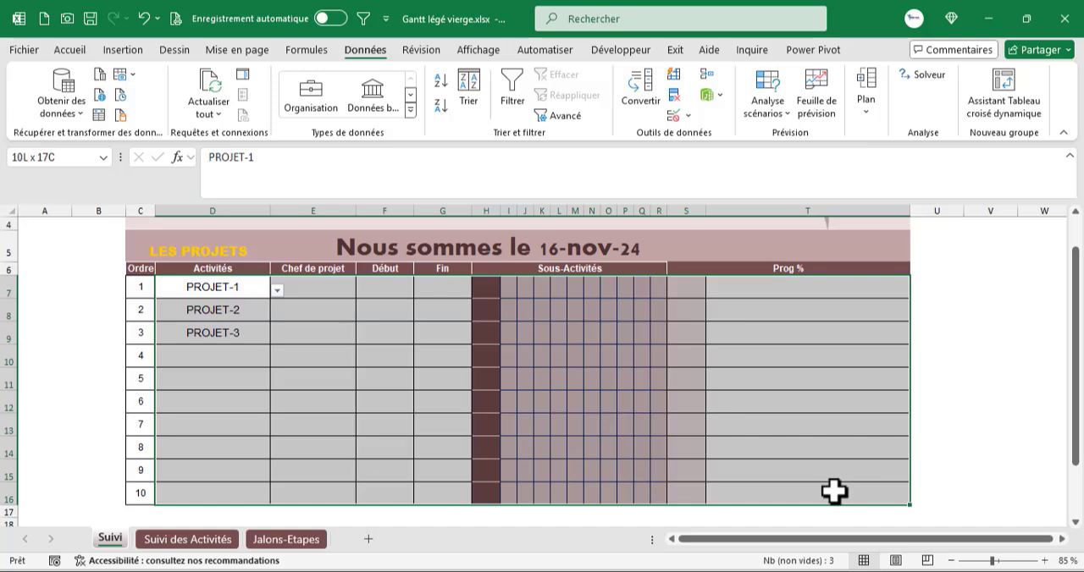
{"action": "left_click", "coordinate": [246, 286]}
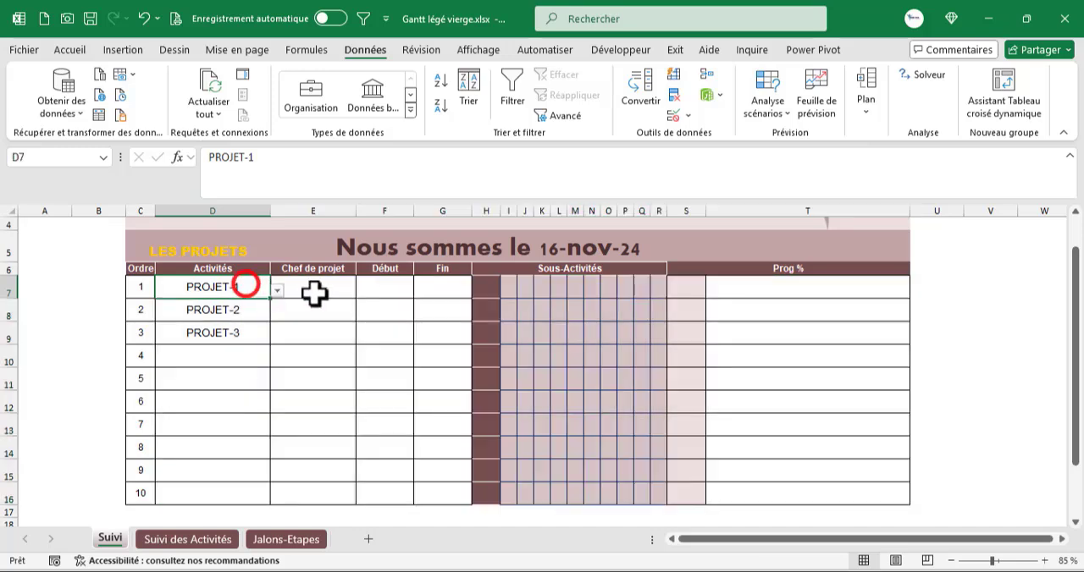
{"action": "left_click", "coordinate": [300, 291]}
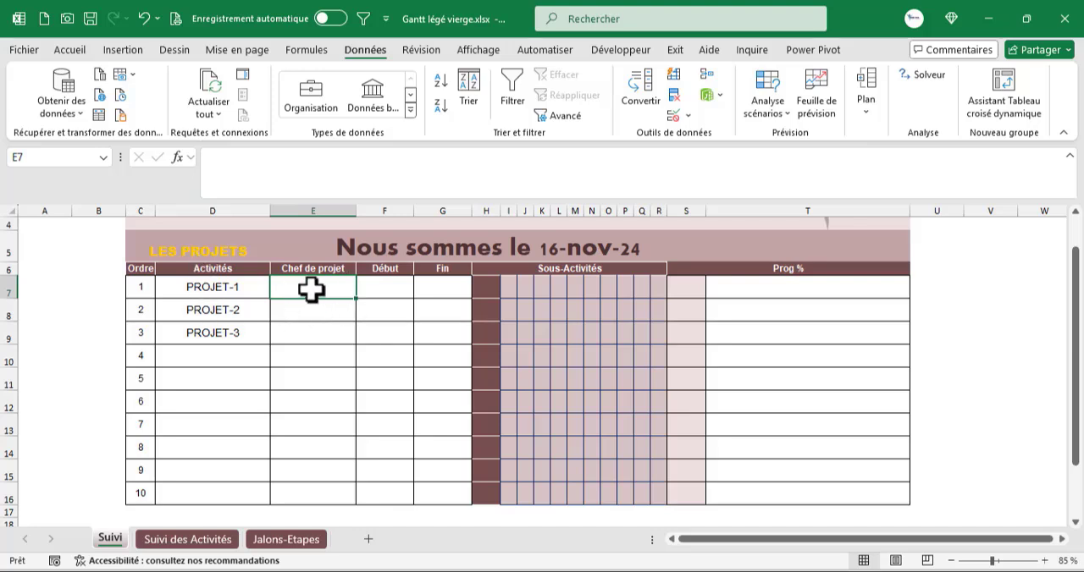
{"action": "left_click", "coordinate": [268, 535]}
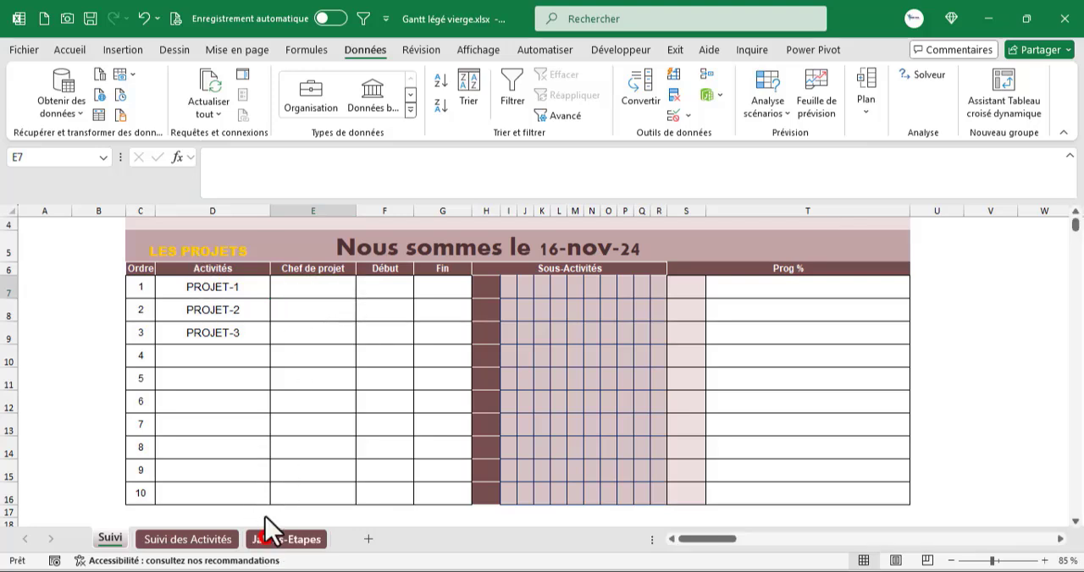
{"action": "left_click", "coordinate": [221, 538]}
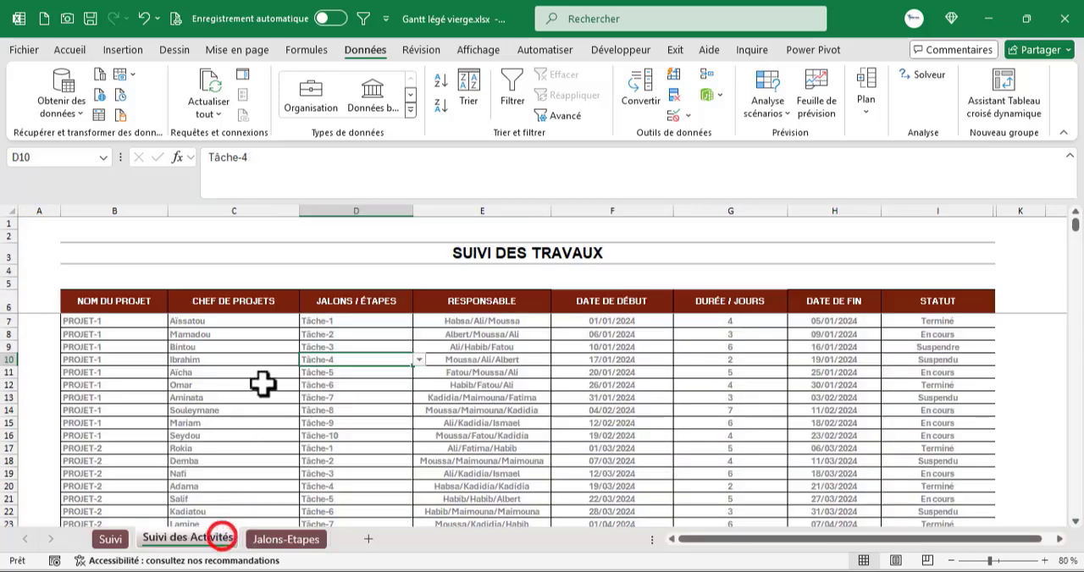
{"action": "left_click_drag", "start_coordinate": [217, 319], "coordinate": [220, 377]}
{"action": "left_click", "coordinate": [110, 540]}
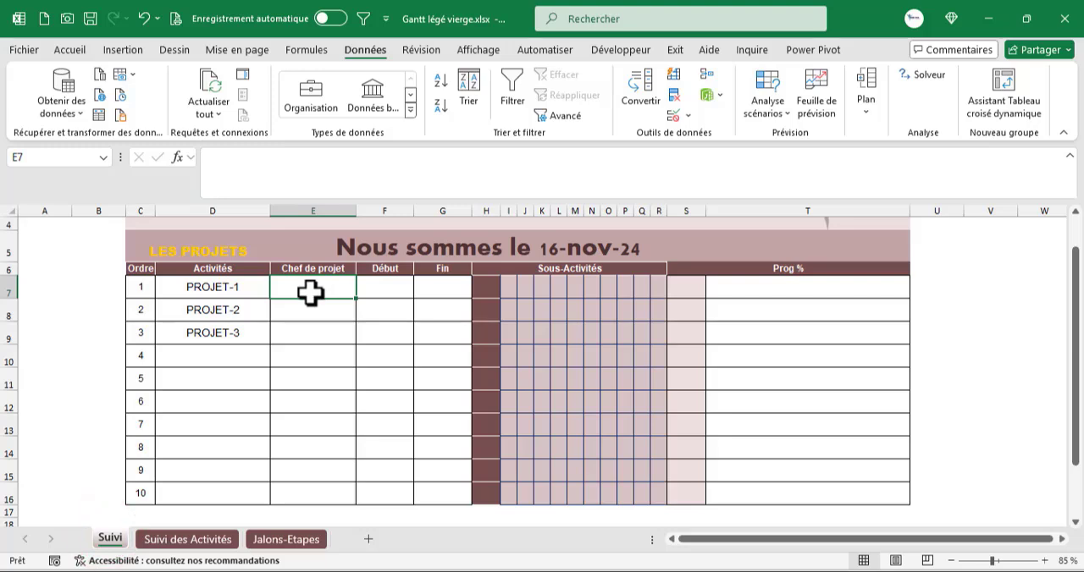
- Write =RECHERCHEV(D7;'Suivi des Activités'!$B$7:$C$1000;2;0) in the Chef de projet cell E7 of the Suivi sheet
{"action": "type", "text": "=rec"}
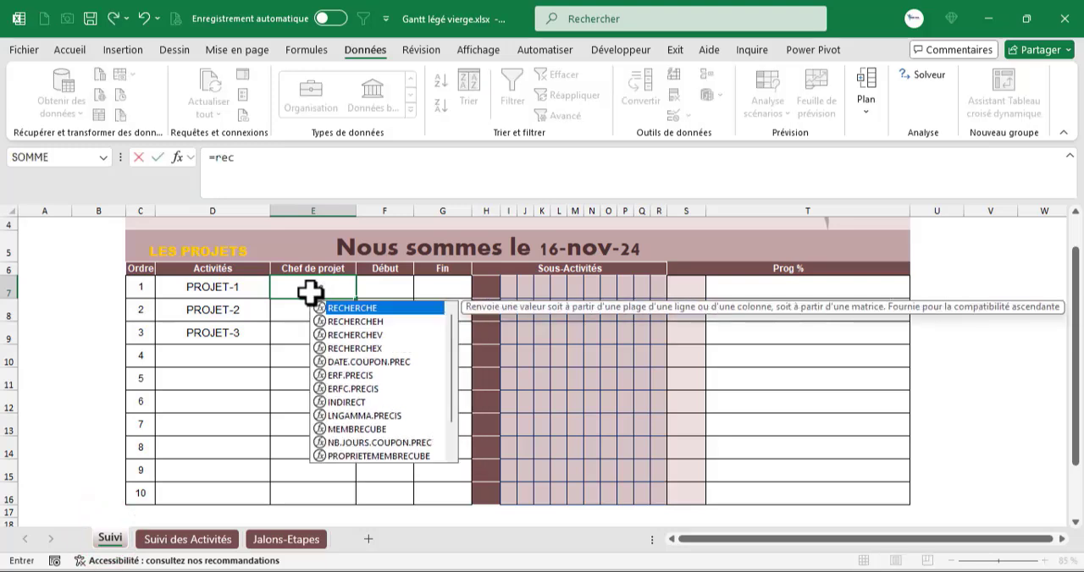
{"action": "key", "text": "Down"}
{"action": "key", "text": "Down"}
{"action": "key", "text": "Tab"}
{"action": "left_click", "coordinate": [225, 288]}
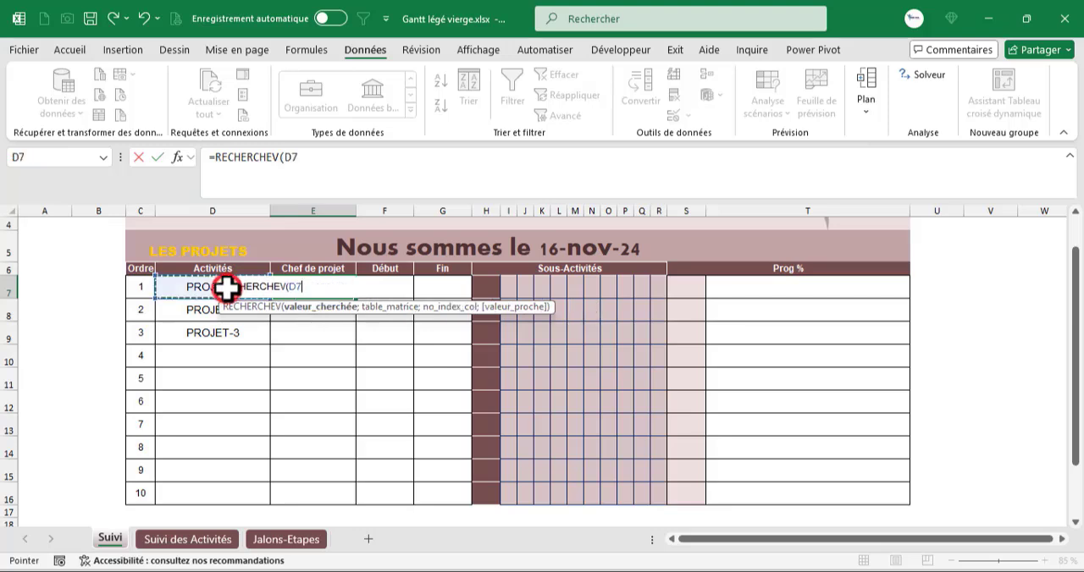
{"action": "type", "text": ";"}
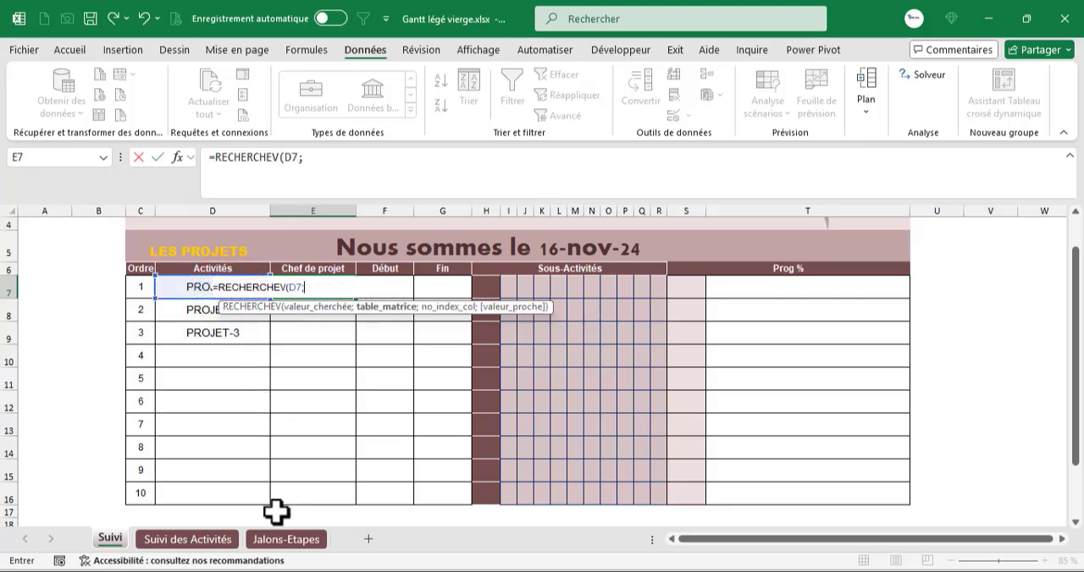
{"action": "left_click", "coordinate": [217, 539]}
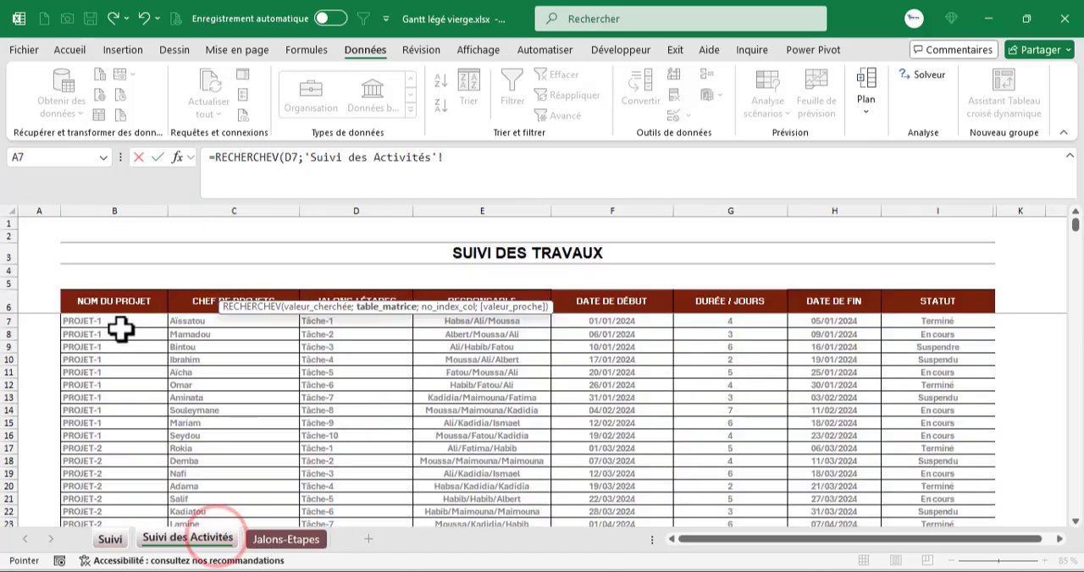
{"action": "left_click_drag", "start_coordinate": [121, 323], "coordinate": [210, 337]}
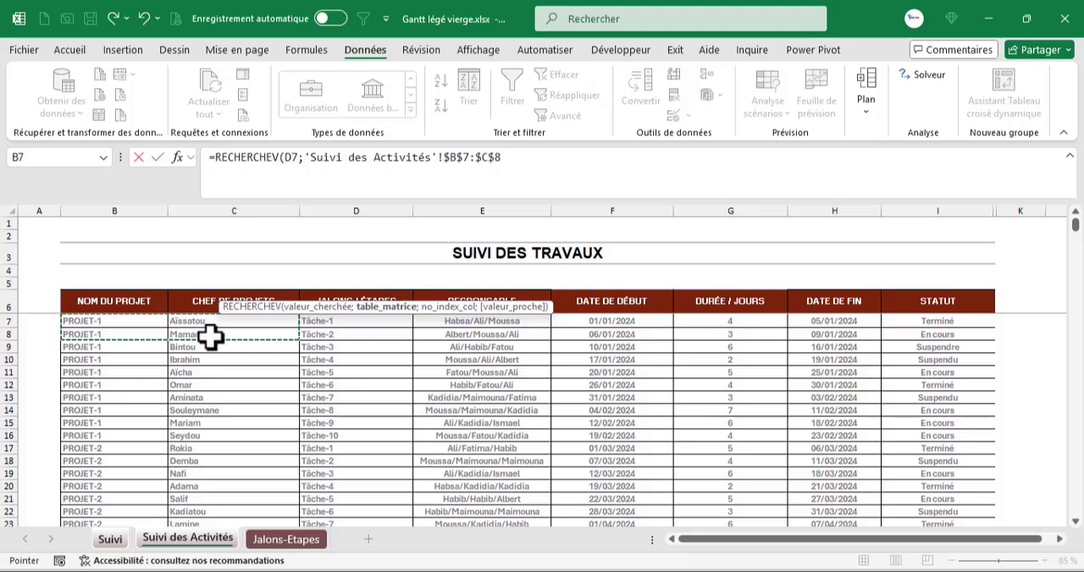
{"action": "key", "text": "BackSpace"}
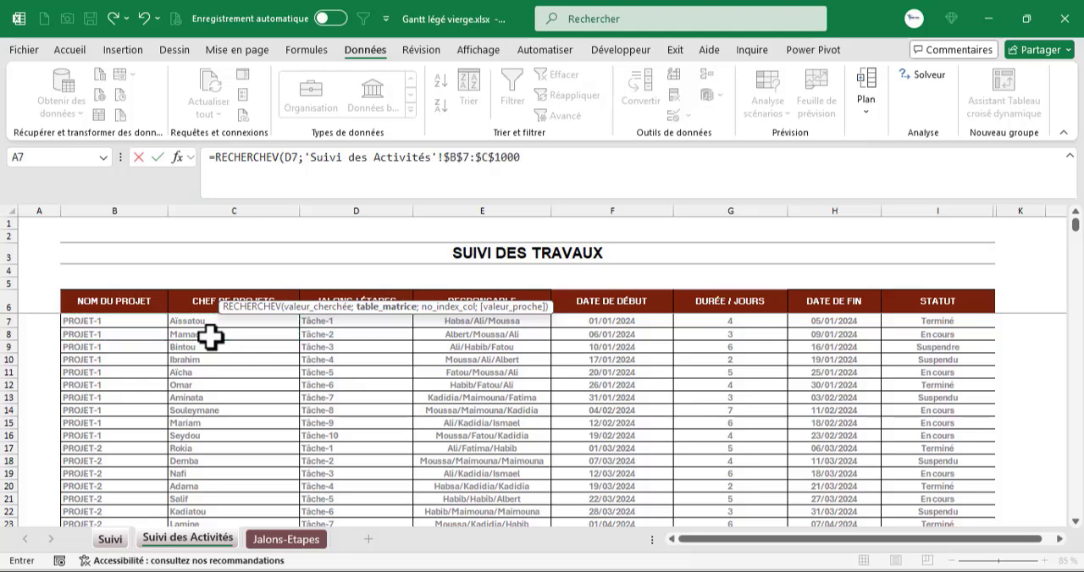
{"action": "type", "text": "1000;2;"}
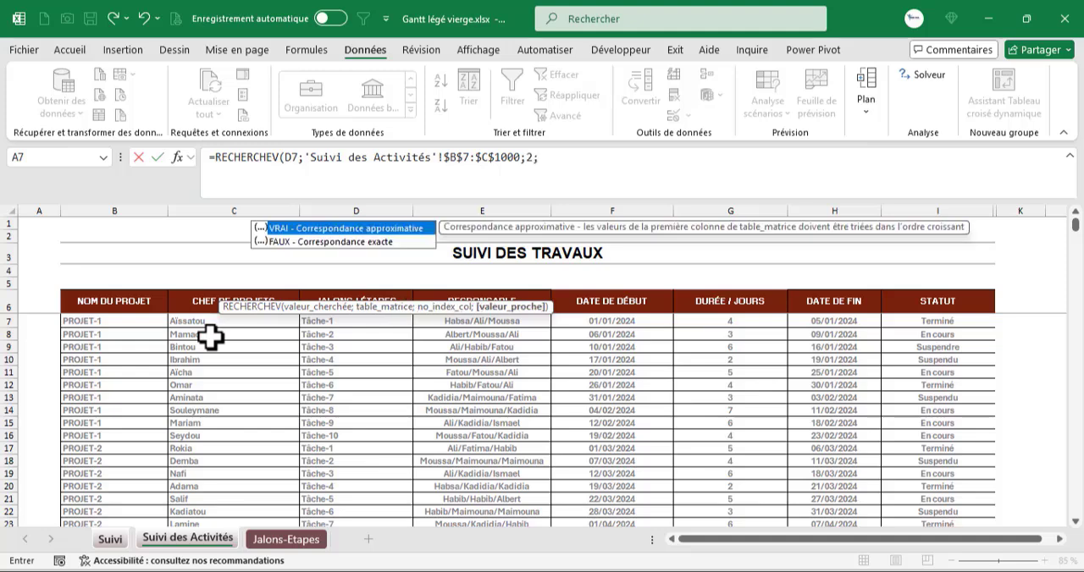
{"action": "type", "text": "0)"}
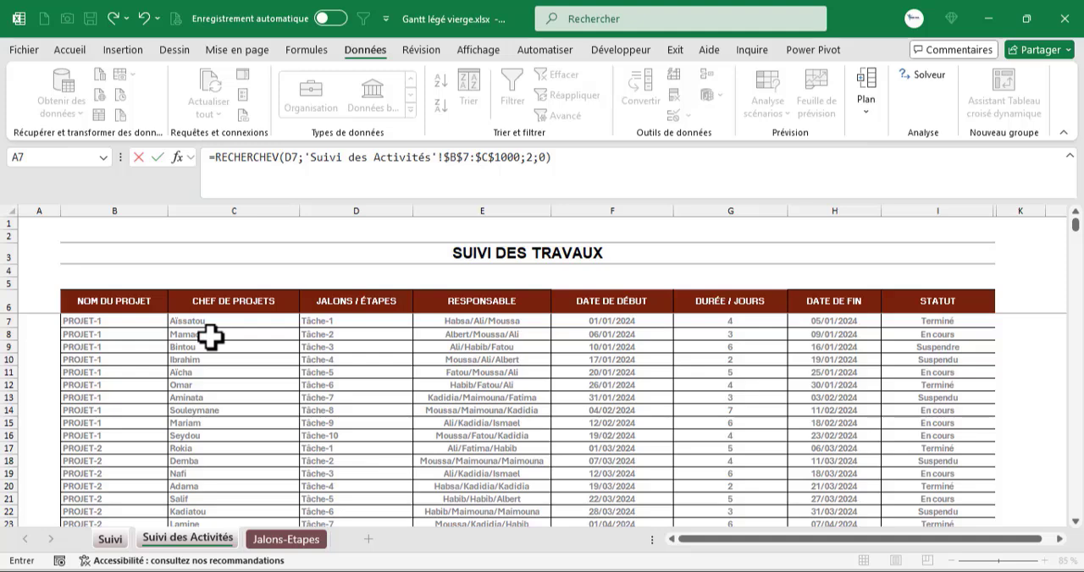
- Wrap the E7 lookup formula in SIERREUR with "" as the error value and enter it
{"action": "left_click", "coordinate": [217, 161]}
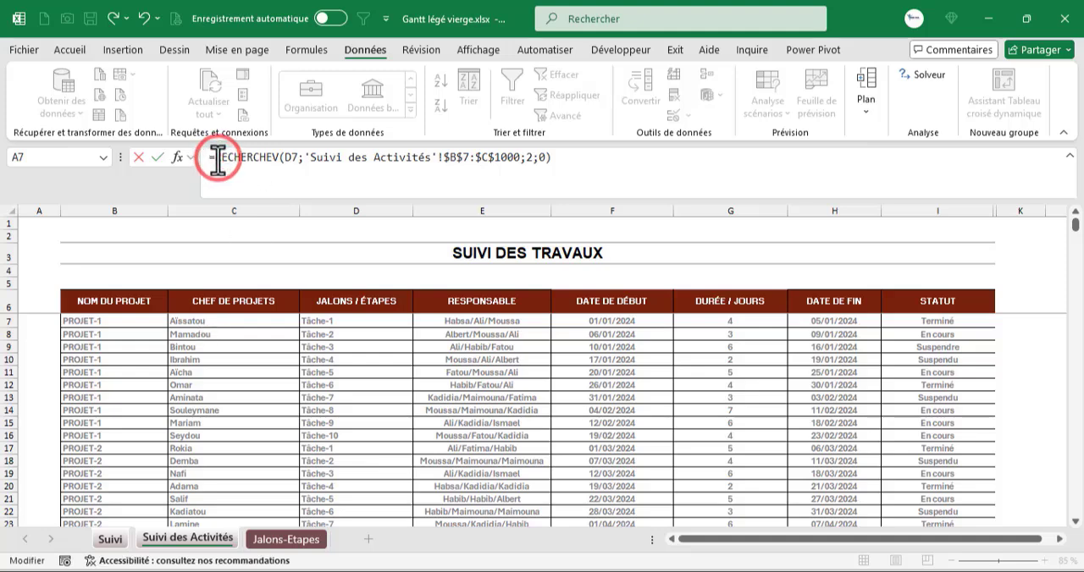
{"action": "type", "text": "i"}
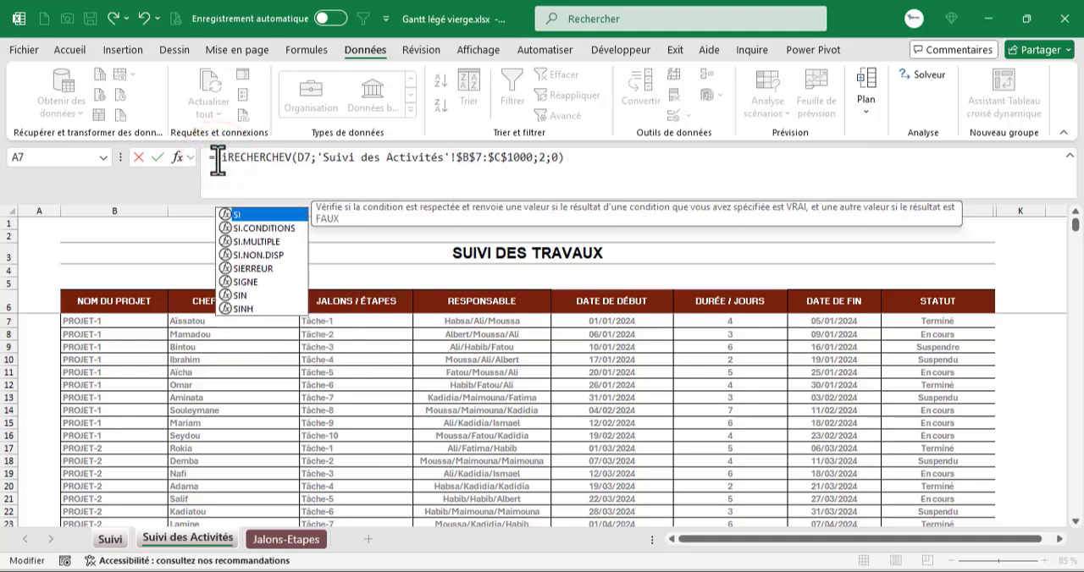
{"action": "key", "text": "Down"}
{"action": "key", "text": "Down"}
{"action": "key", "text": "Down"}
{"action": "key", "text": "Down"}
{"action": "key", "text": "Tab"}
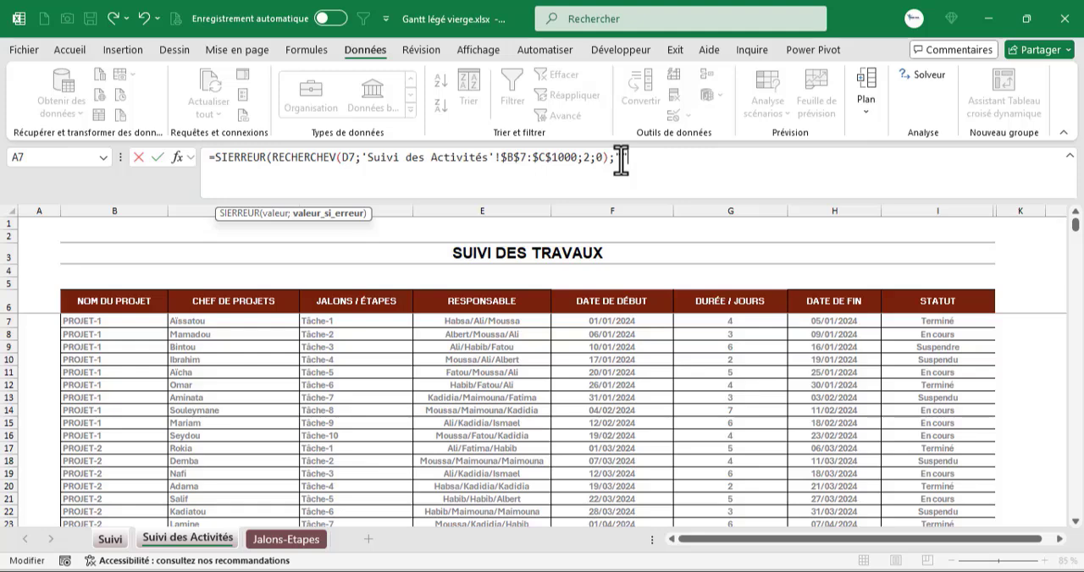
{"action": "type", "text": ")"}
{"action": "key", "text": "Return"}
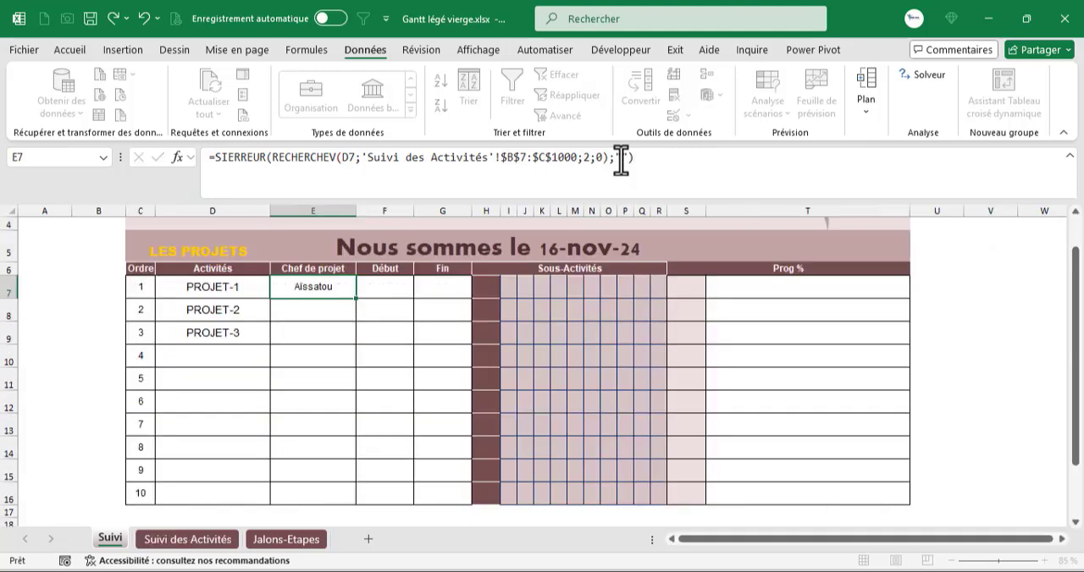
- Fill the E7 formula down the Chef de projet column through E16 and check row 12, where no project is chosen
{"action": "double_click", "coordinate": [354, 303]}
{"action": "left_click", "coordinate": [327, 398]}
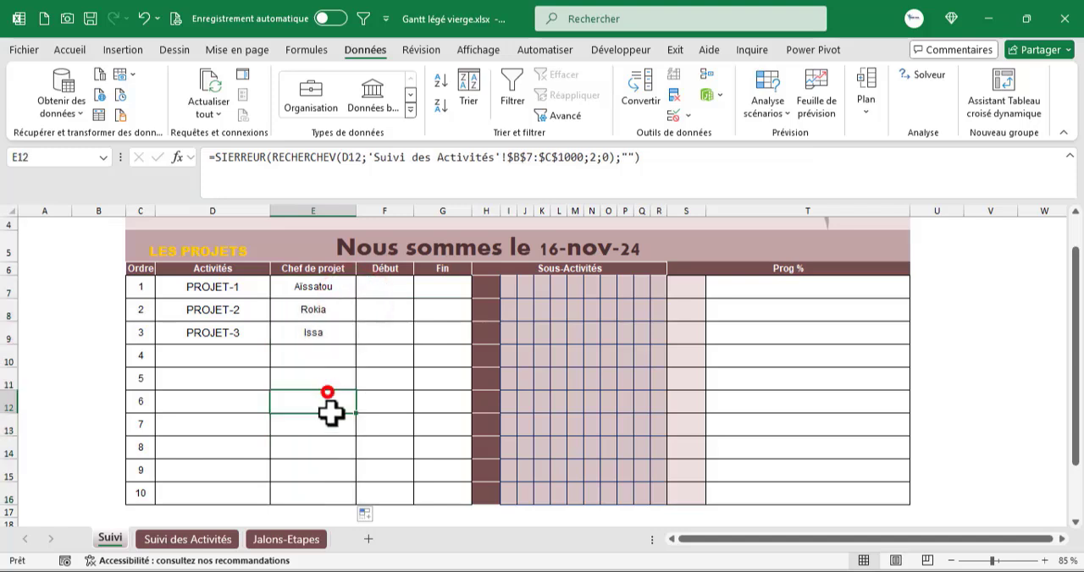
{"action": "left_click", "coordinate": [239, 406]}
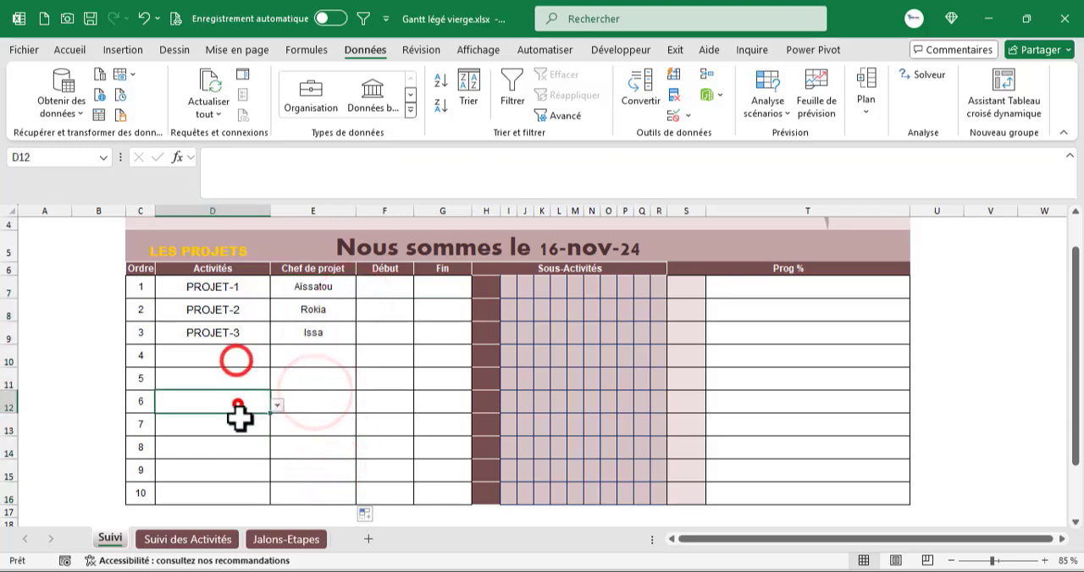
- Check the rows without a project in the Chef de projet column and locate the empty Début and Fin cells
{"action": "left_click", "coordinate": [237, 434]}
{"action": "left_click", "coordinate": [310, 362]}
{"action": "left_click", "coordinate": [310, 444]}
{"action": "left_click", "coordinate": [313, 474]}
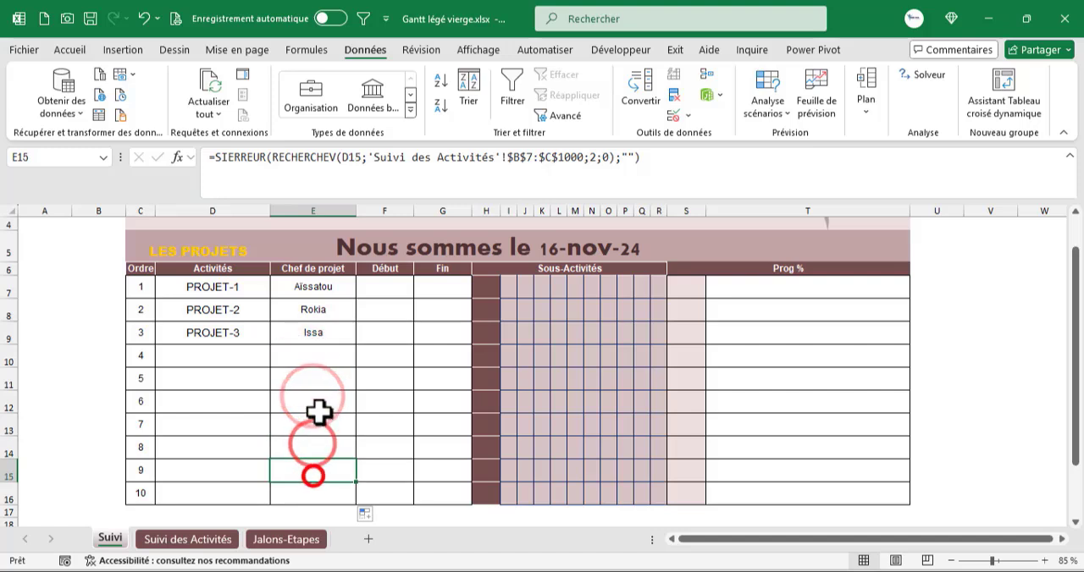
{"action": "left_click", "coordinate": [315, 364]}
{"action": "left_click", "coordinate": [383, 289]}
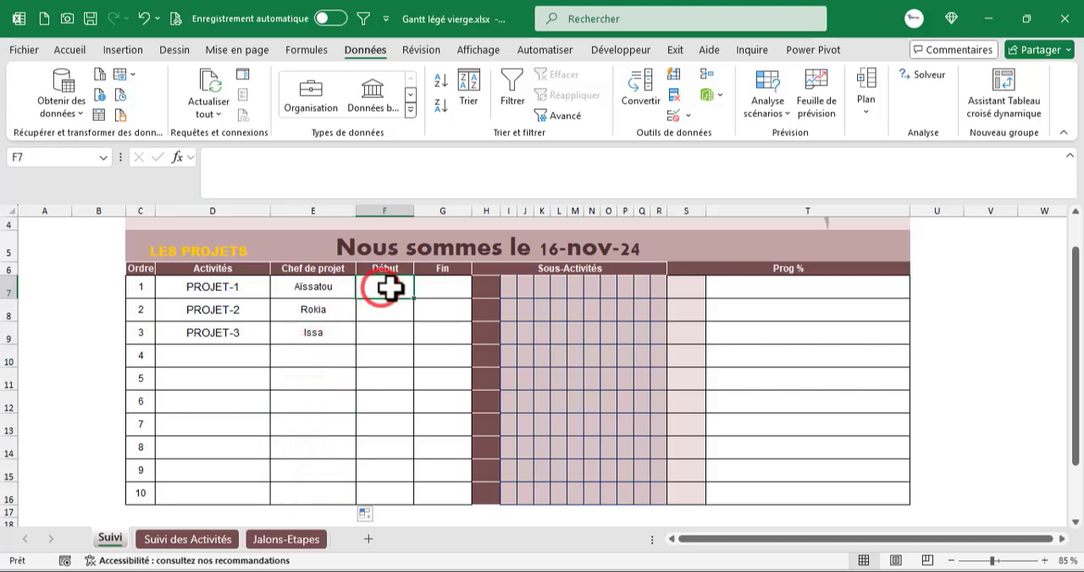
{"action": "left_click", "coordinate": [438, 288]}
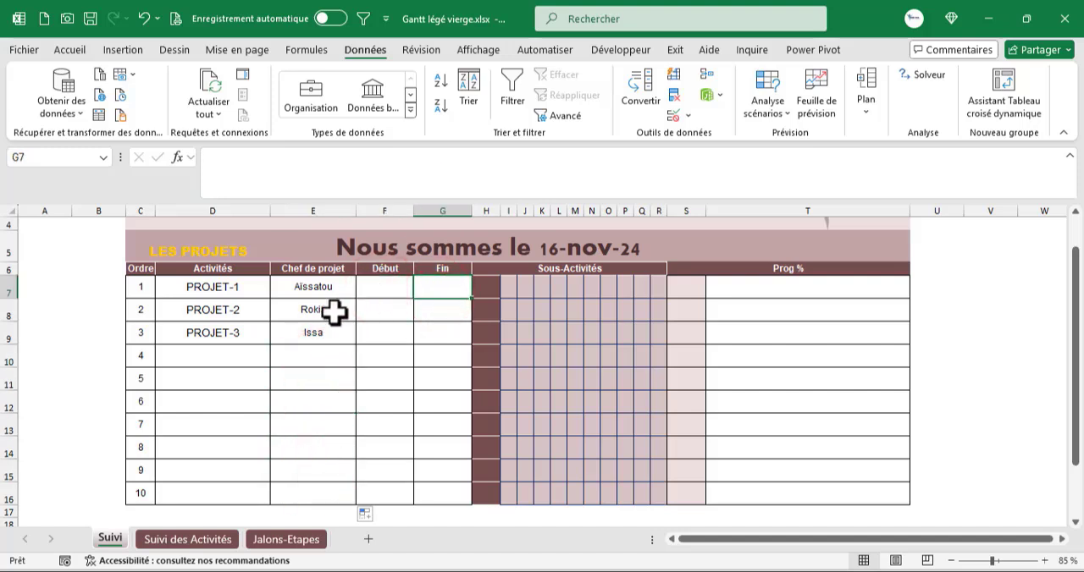
- Examine the tasks, start dates and end dates of PROJET-1 on the Suivi des Activités sheet
{"action": "key", "text": "ctrl+Page_Down"}
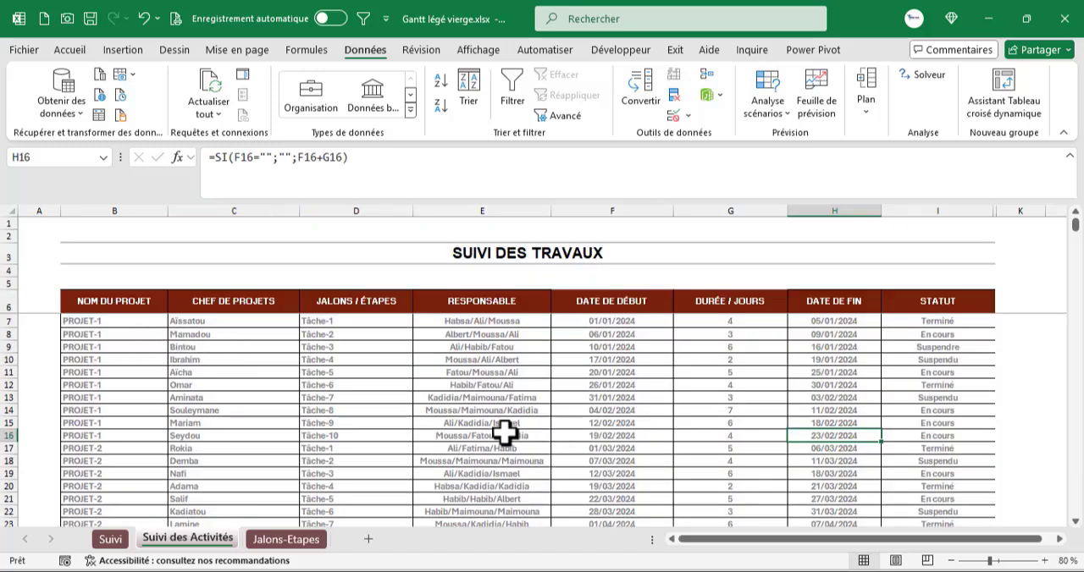
{"action": "left_click", "coordinate": [317, 322]}
{"action": "left_click", "coordinate": [330, 346]}
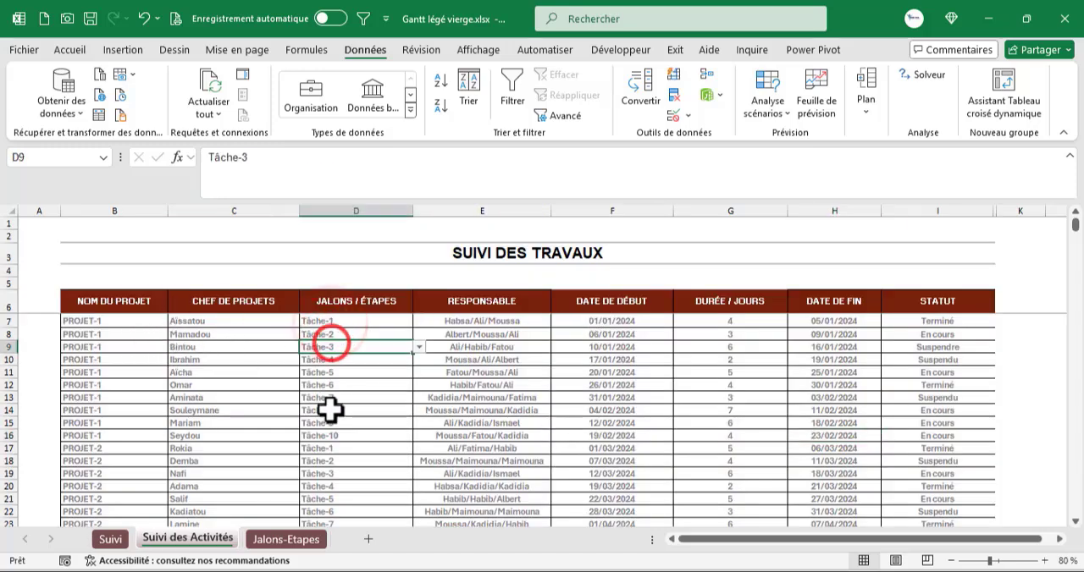
{"action": "left_click", "coordinate": [345, 436]}
{"action": "left_click", "coordinate": [611, 321]}
{"action": "scroll", "coordinate": [151, 448], "scroll_direction": "down", "scroll_amount": 1}
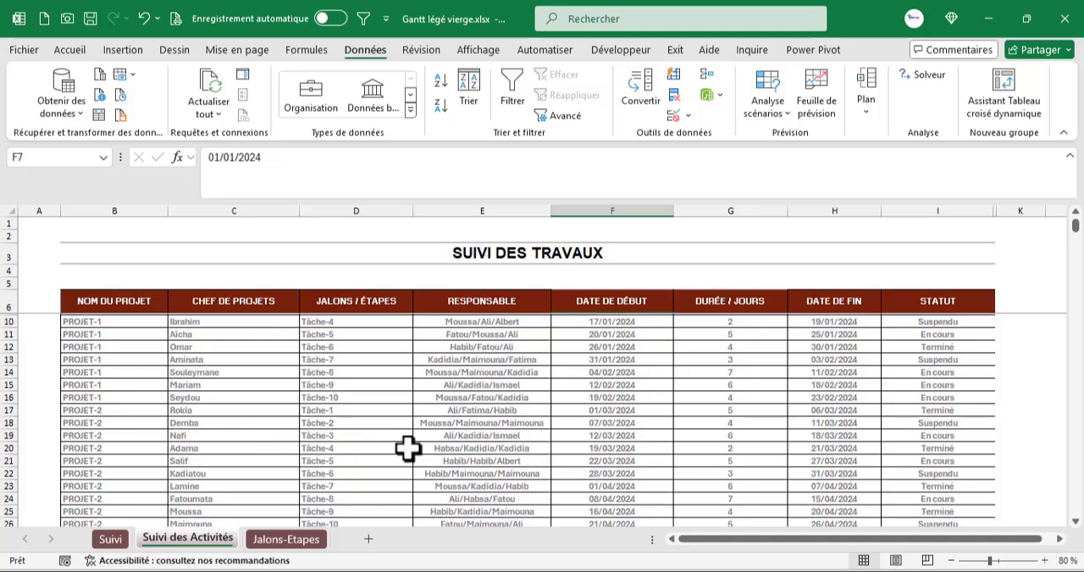
{"action": "left_click_drag", "start_coordinate": [116, 400], "coordinate": [799, 399]}
{"action": "left_click", "coordinate": [809, 398]}
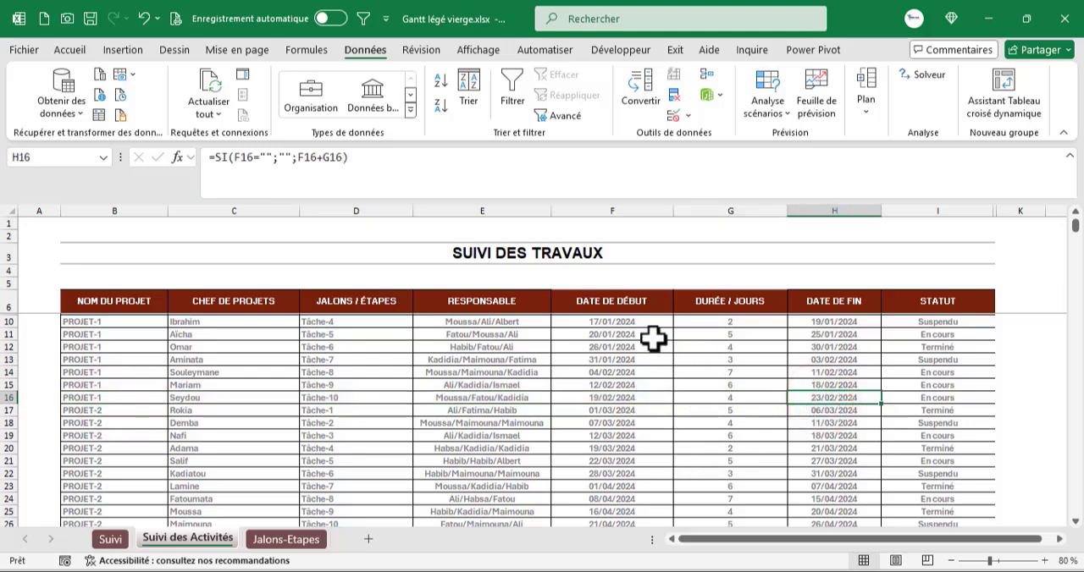
{"action": "left_click_drag", "start_coordinate": [595, 323], "coordinate": [611, 386]}
{"action": "left_click", "coordinate": [822, 323]}
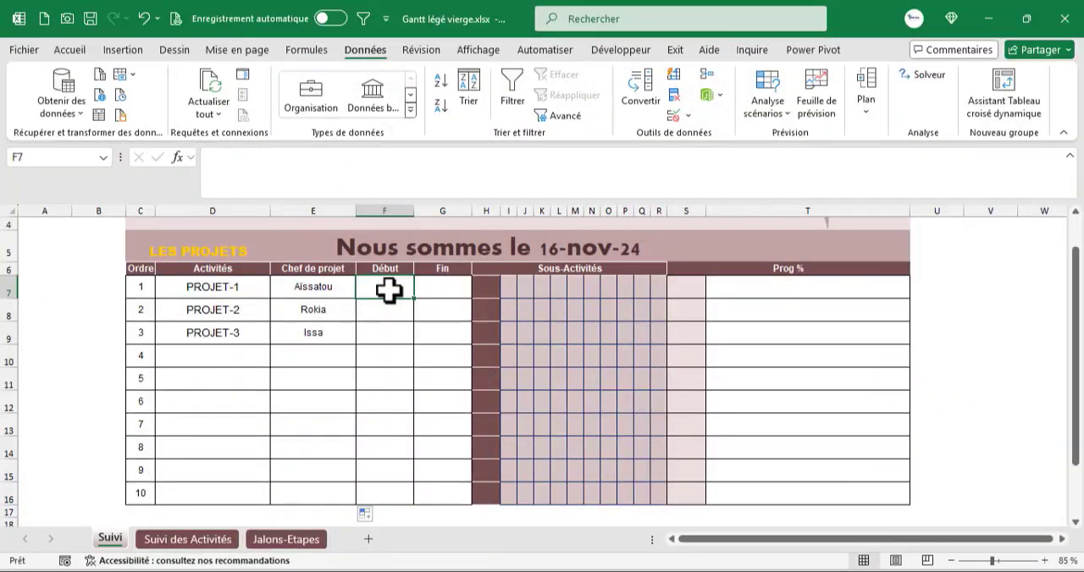
- Start a MIN.SI.ENS formula in the Début cell F7 of the Suivi sheet with 'Suivi des Activités'!$F$9:$F$1000 as the minimum range
{"action": "type", "text": "="}
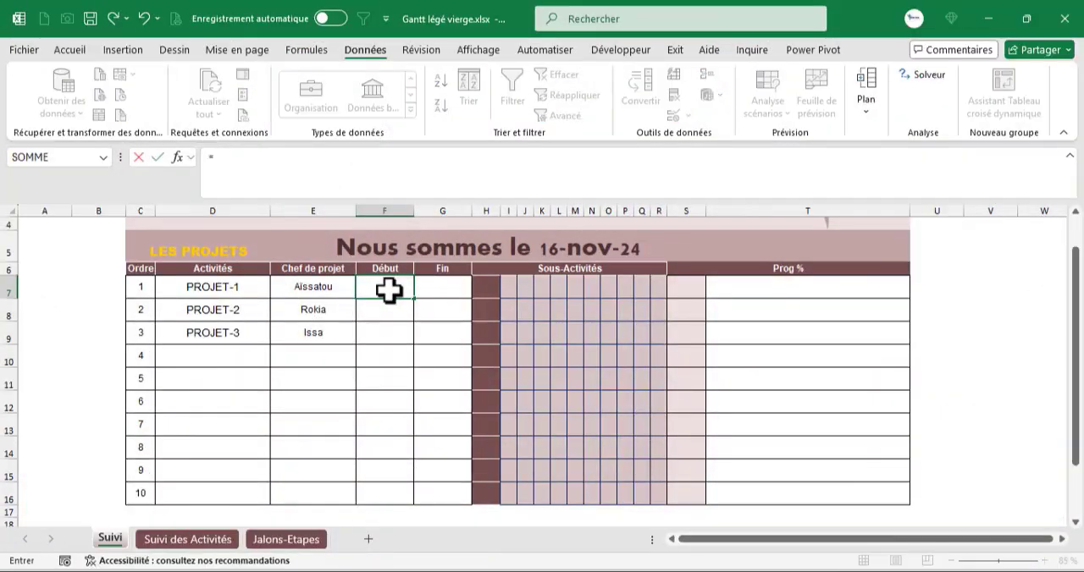
{"action": "type", "text": "min"}
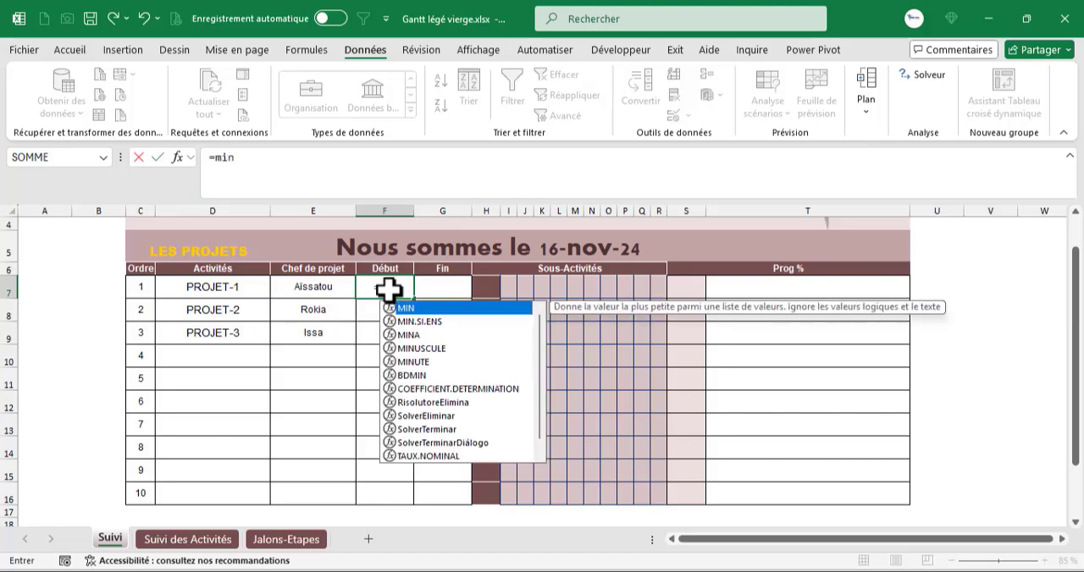
{"action": "key", "text": "Down"}
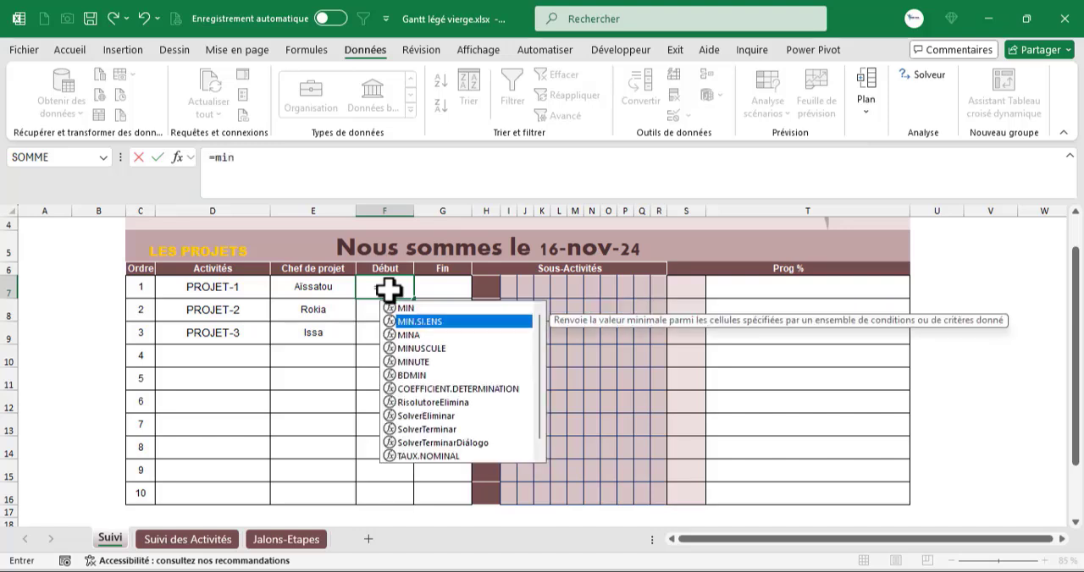
{"action": "key", "text": "Tab"}
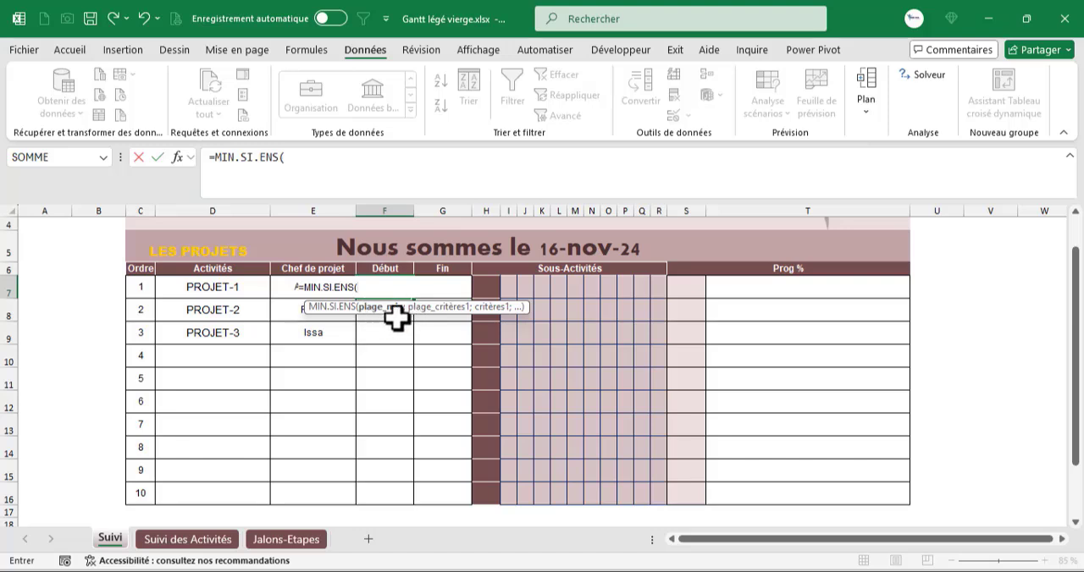
{"action": "left_click", "coordinate": [190, 540]}
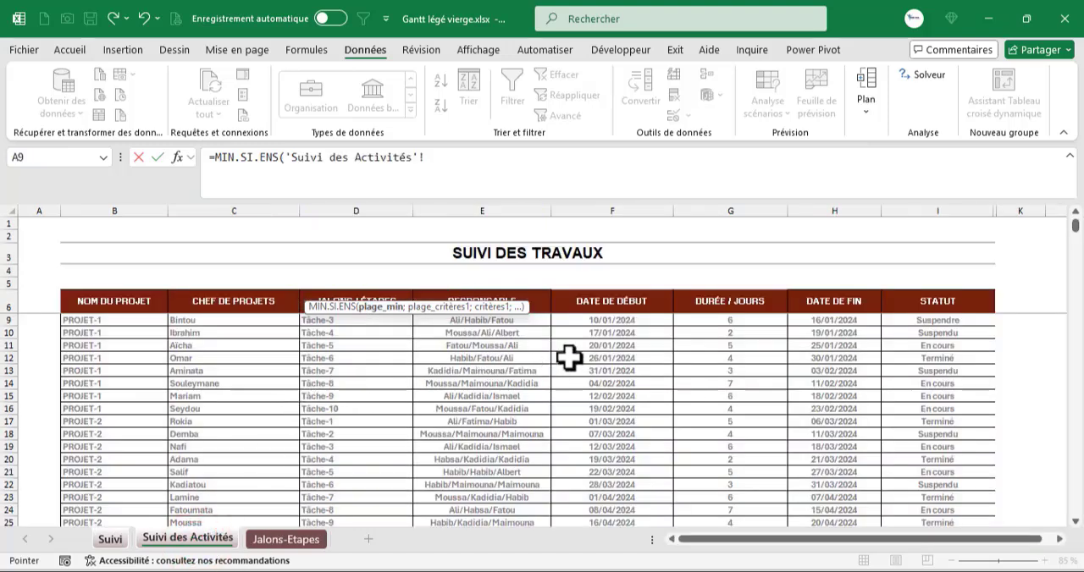
{"action": "left_click_drag", "start_coordinate": [616, 323], "coordinate": [614, 363]}
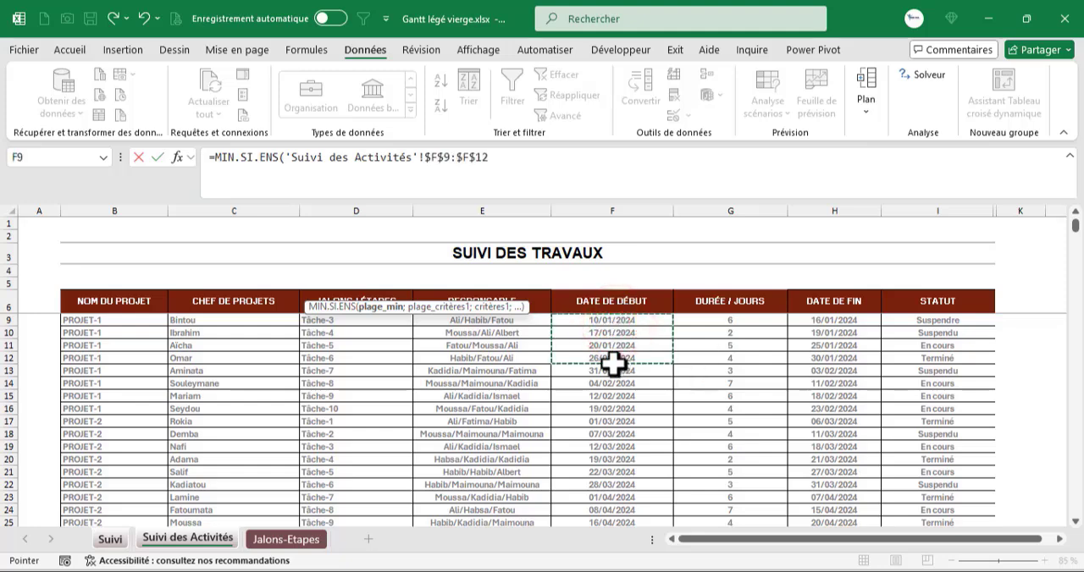
{"action": "key", "text": "BackSpace"}
{"action": "type", "text": "000"}
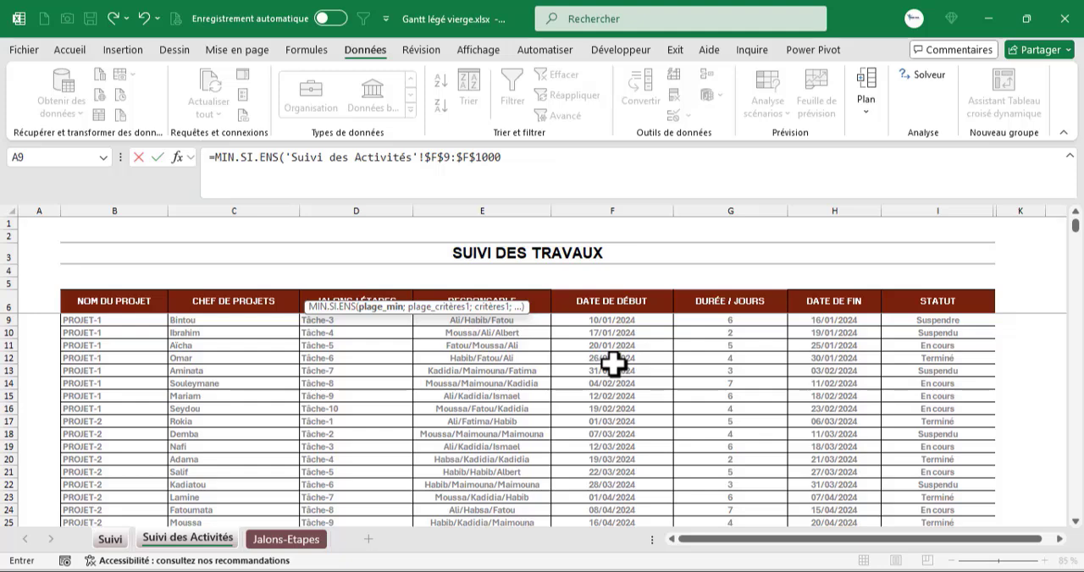
{"action": "type", "text": ";"}
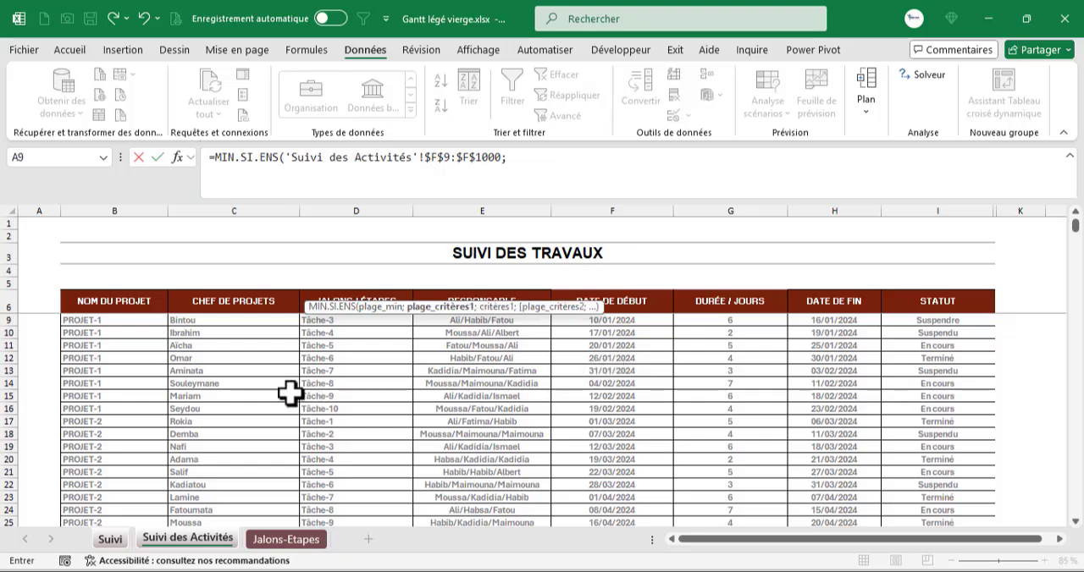
- Complete the F7 formula with criteria range 'Suivi des Activités'!$B$9:$B$1000 and criterion Suivi!D7, and enter it
{"action": "left_click_drag", "start_coordinate": [104, 322], "coordinate": [114, 365]}
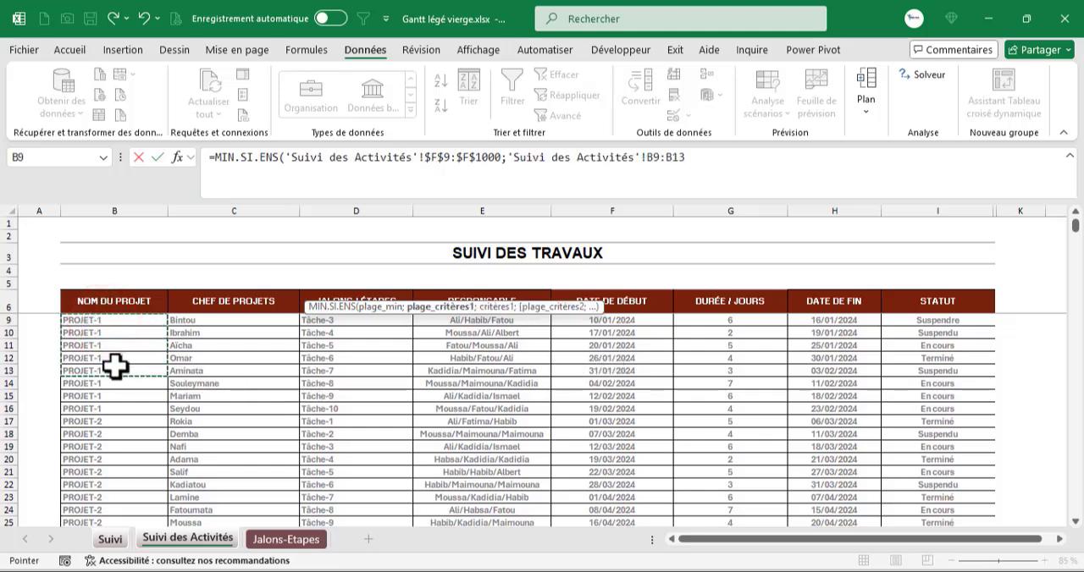
{"action": "key", "text": "F4"}
{"action": "key", "text": "BackSpace"}
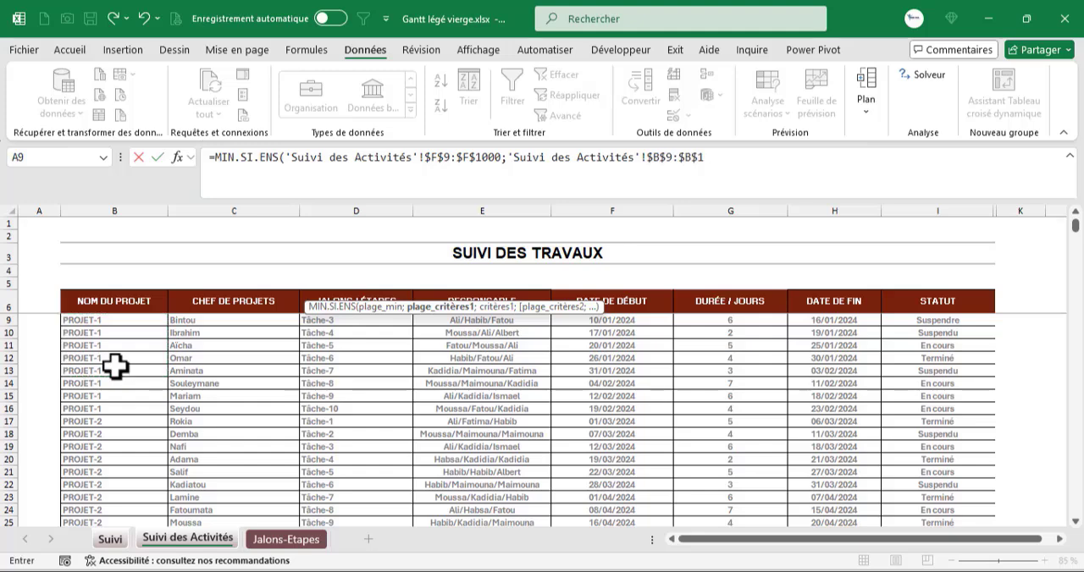
{"action": "type", "text": "000;"}
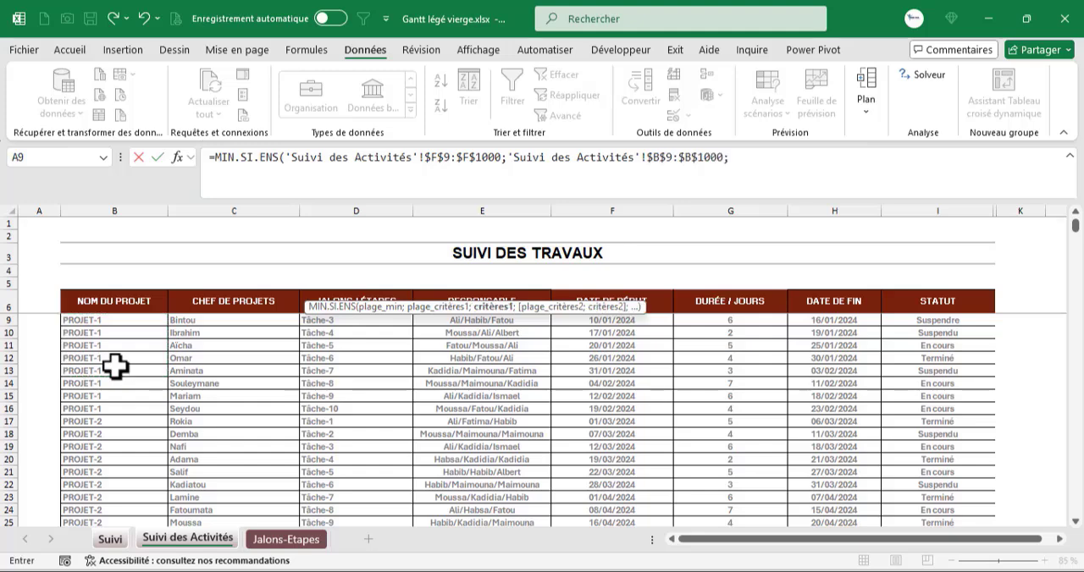
{"action": "left_click", "coordinate": [110, 540]}
{"action": "left_click", "coordinate": [178, 291]}
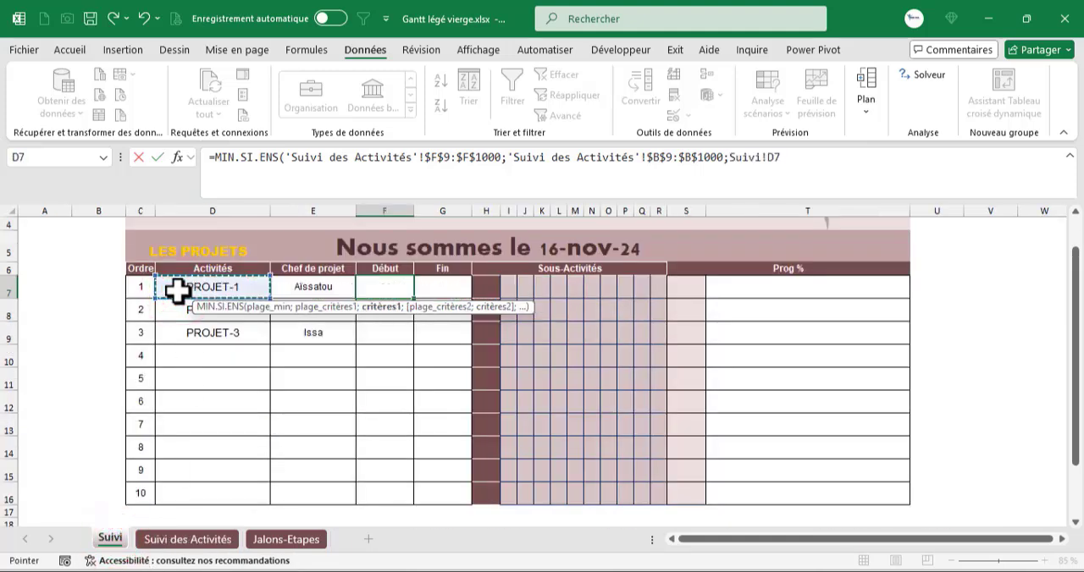
{"action": "type", "text": "à"}
{"action": "key", "text": "BackSpace"}
{"action": "type", "text": ")"}
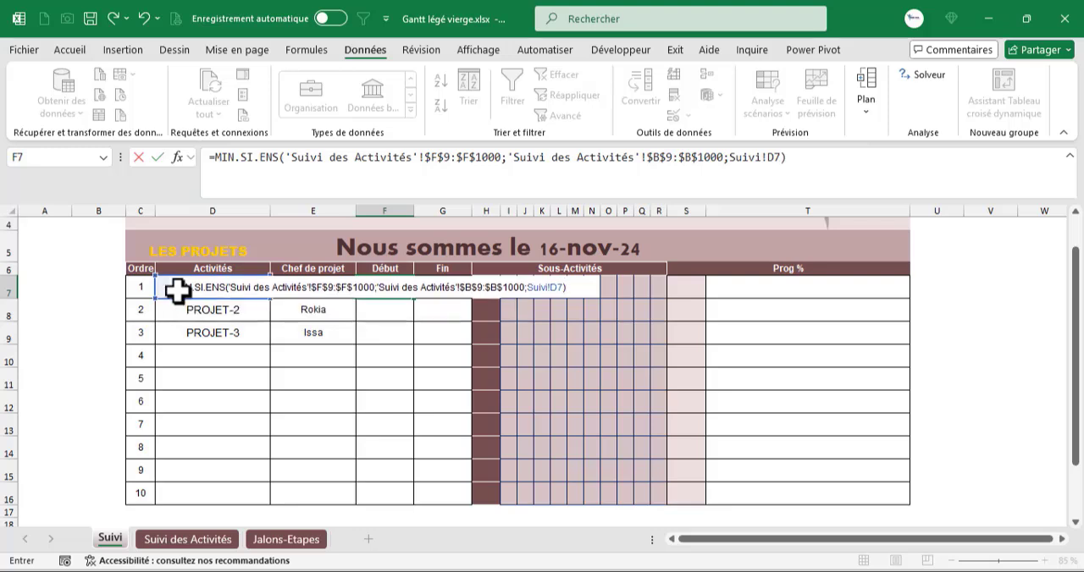
{"action": "key", "text": "Return"}
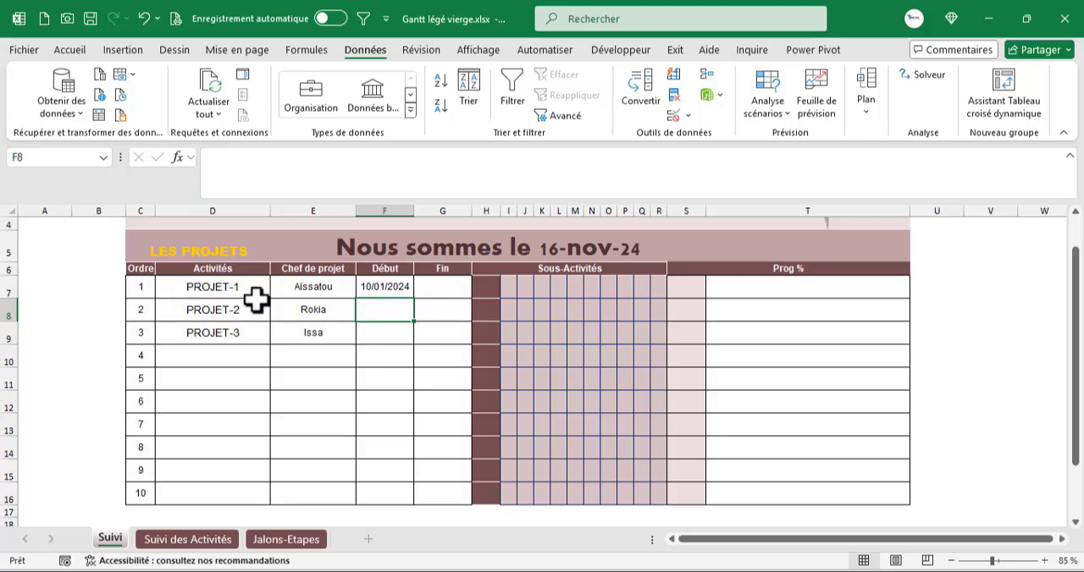
- Compare F7 with PROJET-1's first task dates and correct both formula ranges to $F$7:$F$1000 and $B$7:$B$1000
{"action": "left_click", "coordinate": [393, 292]}
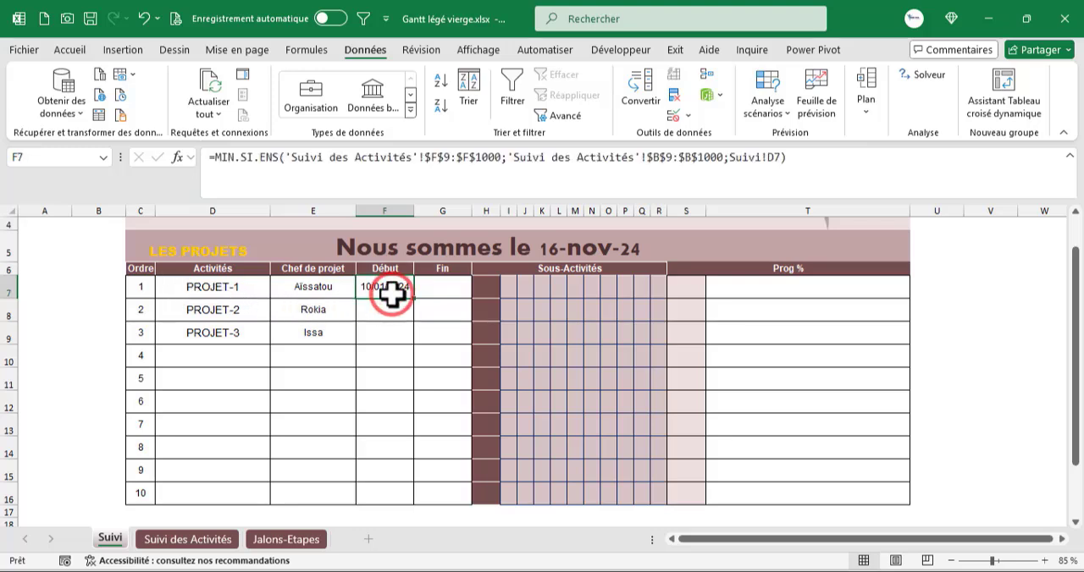
{"action": "scroll", "coordinate": [385, 313], "scroll_direction": "up", "scroll_amount": 1}
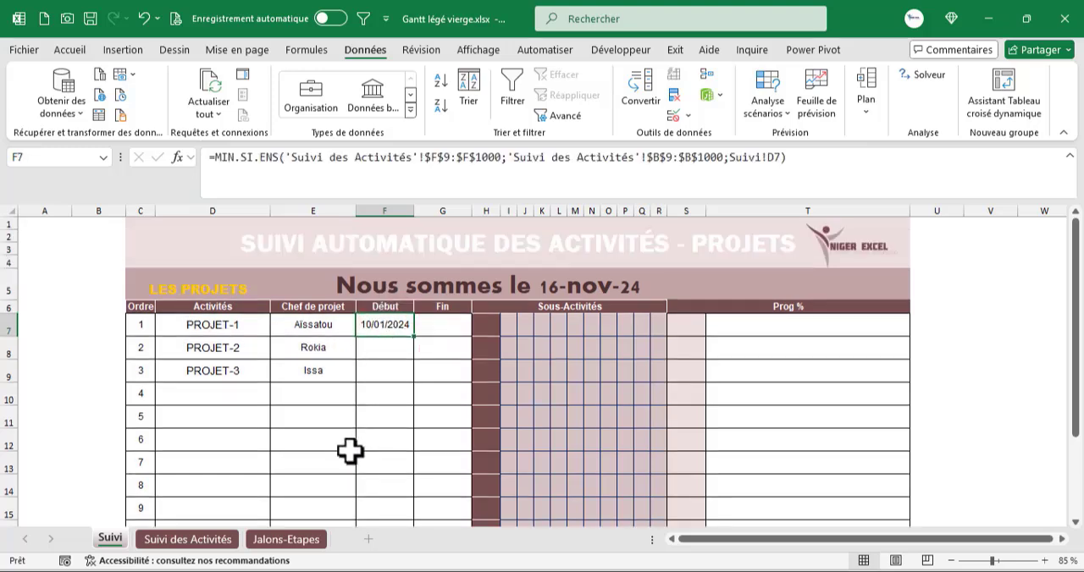
{"action": "left_click", "coordinate": [195, 542]}
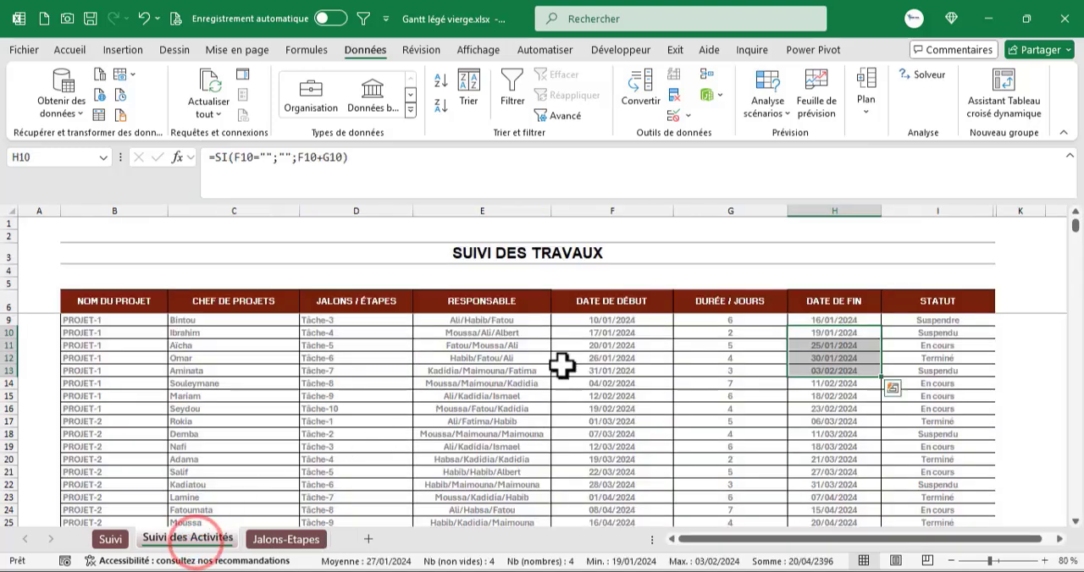
{"action": "scroll", "coordinate": [604, 332], "scroll_direction": "up", "scroll_amount": 1}
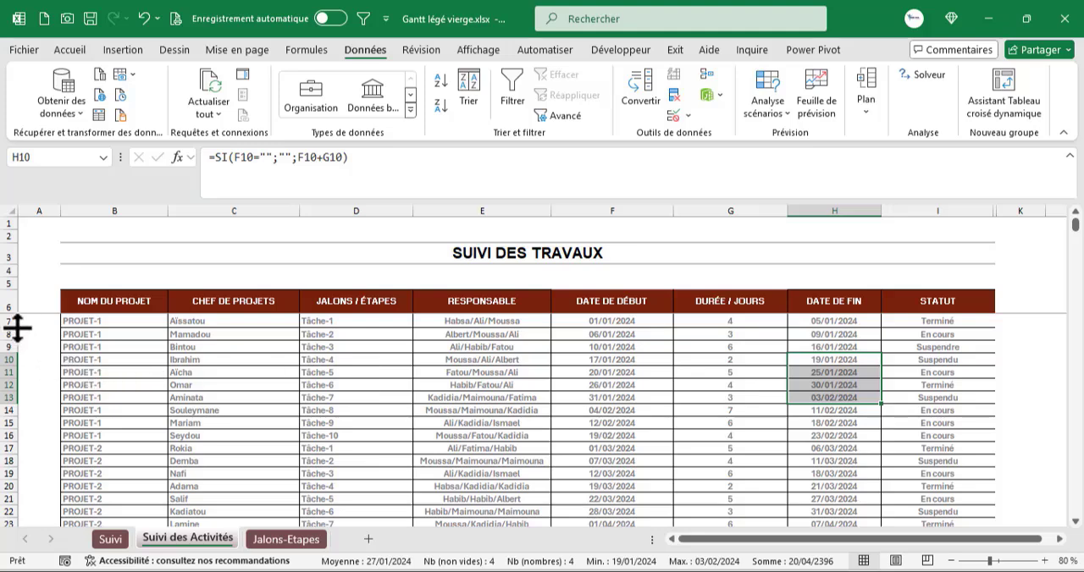
{"action": "left_click", "coordinate": [110, 540]}
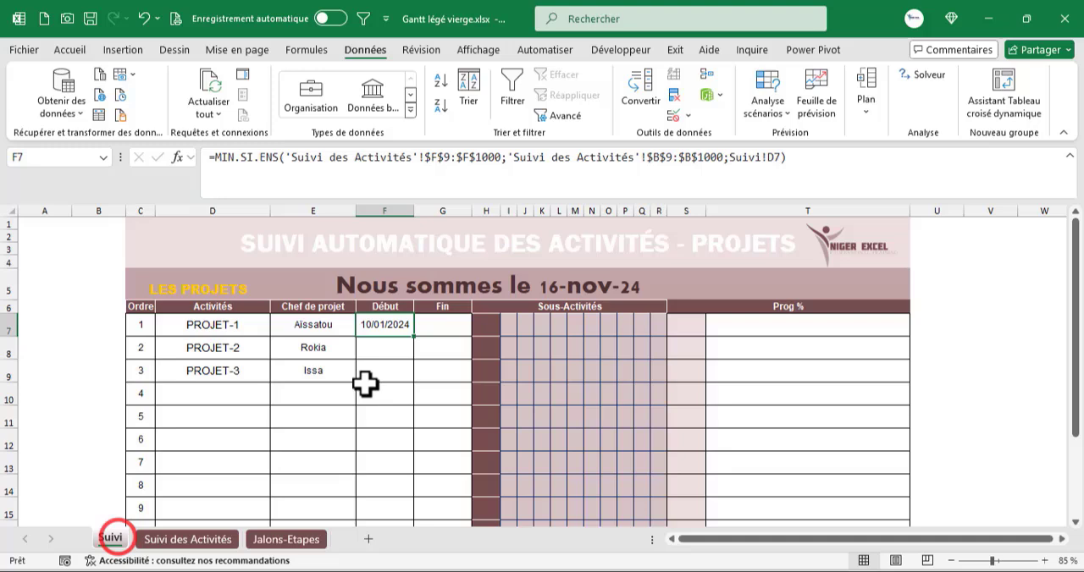
{"action": "left_click", "coordinate": [445, 158]}
{"action": "key", "text": "BackSpace"}
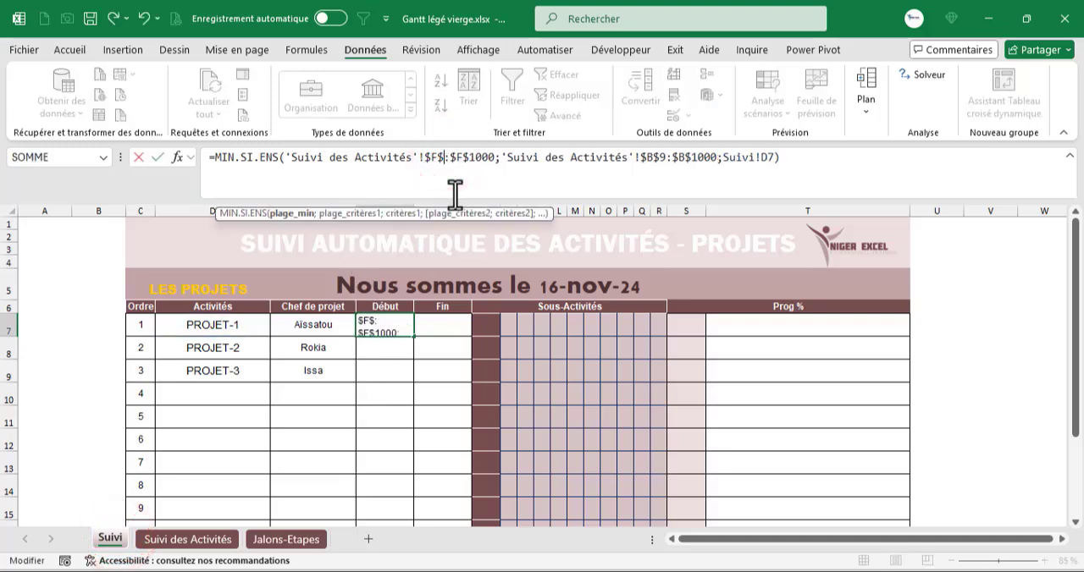
{"action": "type", "text": "7"}
{"action": "key", "text": "Return"}
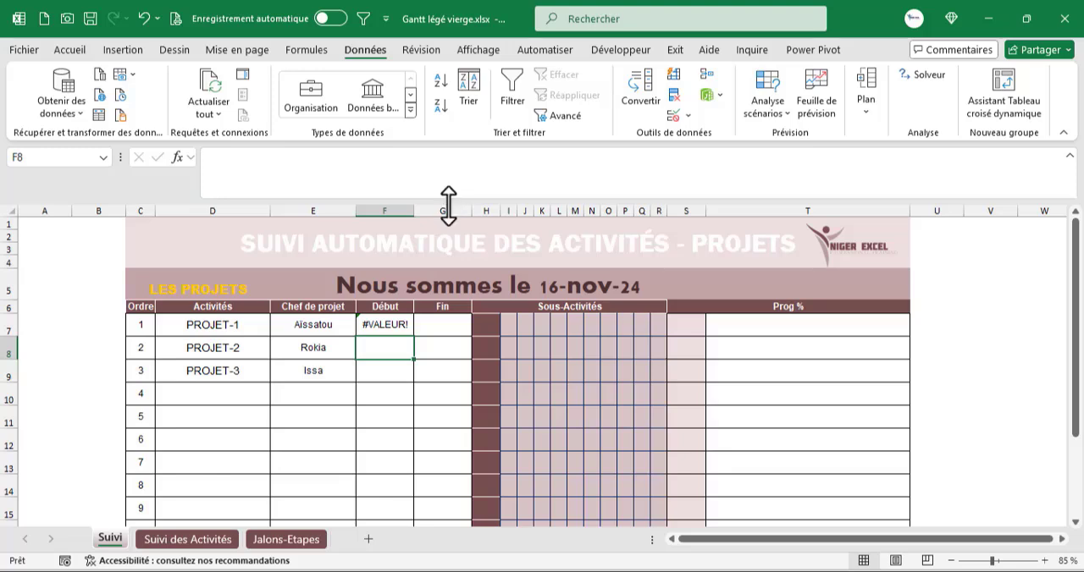
{"action": "key", "text": "Up"}
{"action": "left_click", "coordinate": [673, 161]}
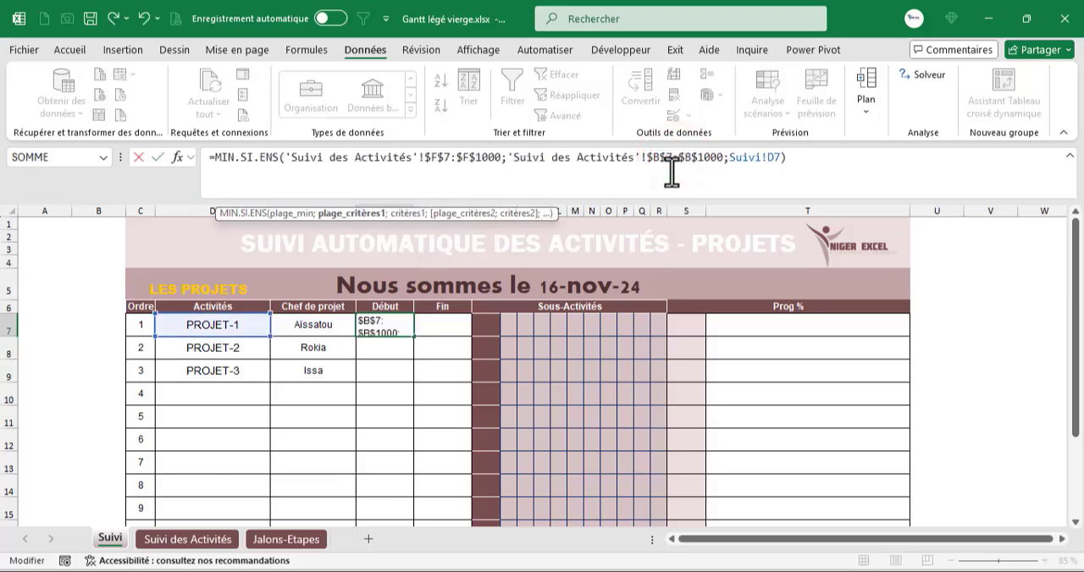
{"action": "key", "text": "Return"}
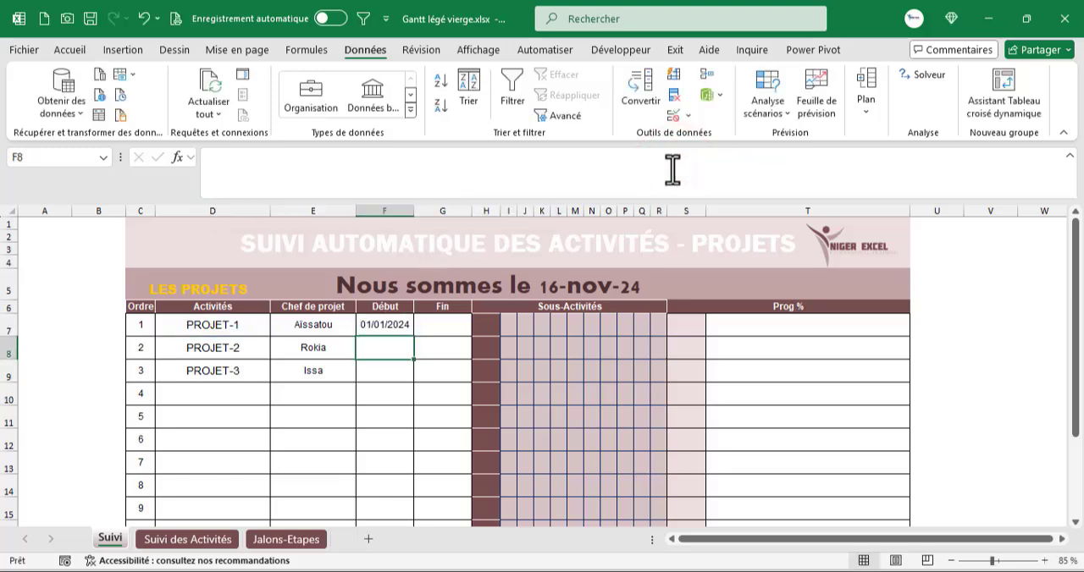
- Wrap the F7 formula in SI with the test D7="" returning "" and fill it down the Début column
{"action": "left_click", "coordinate": [385, 324]}
{"action": "double_click", "coordinate": [420, 338]}
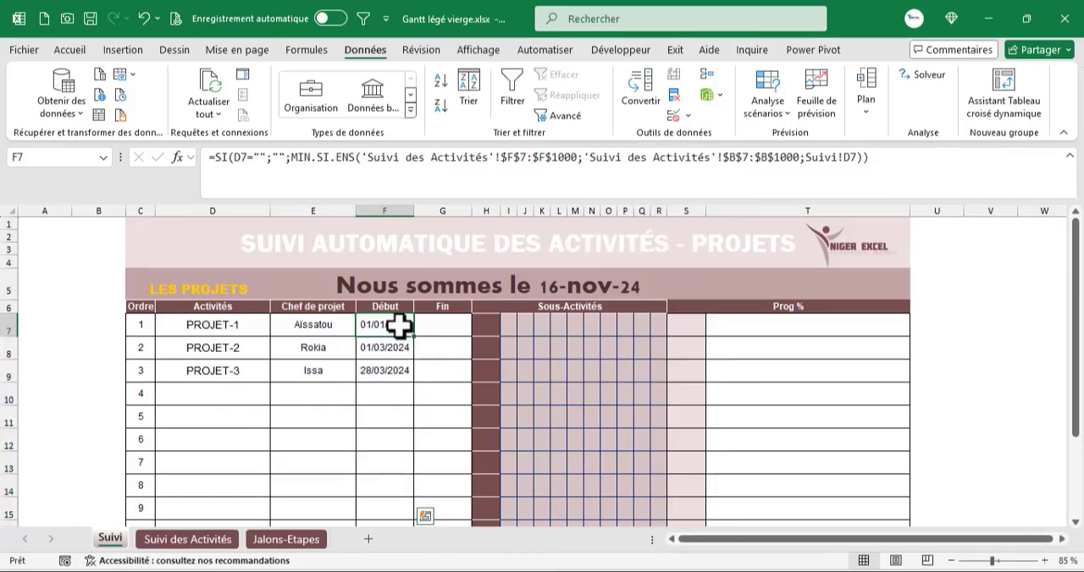
- Copy the full Début formula from F7 and paste it as text into the Fin cell G7
{"action": "left_click", "coordinate": [396, 323]}
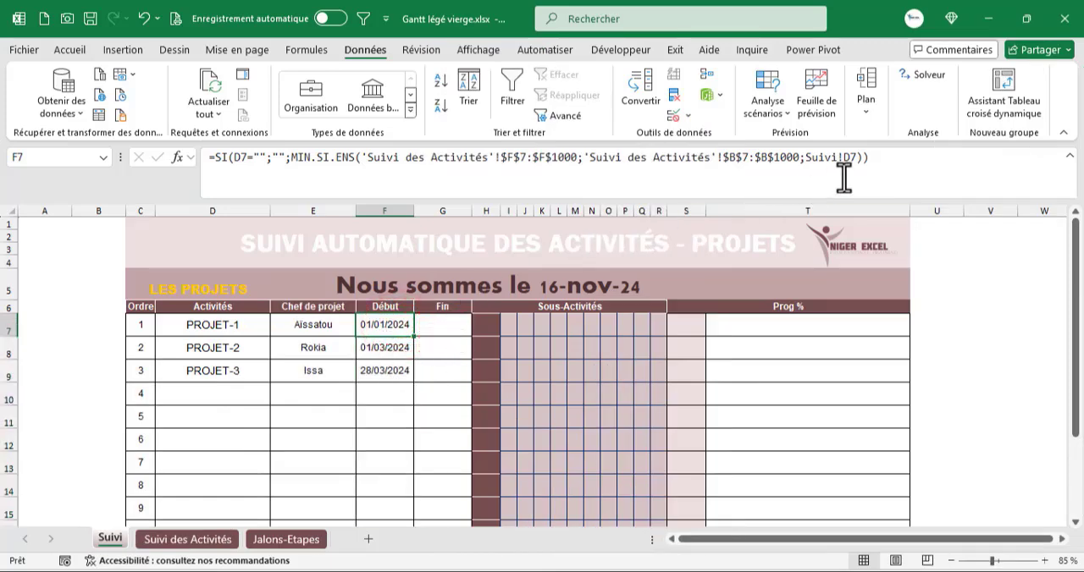
{"action": "left_click_drag", "start_coordinate": [869, 156], "coordinate": [3, 186]}
{"action": "key", "text": "ctrl+c"}
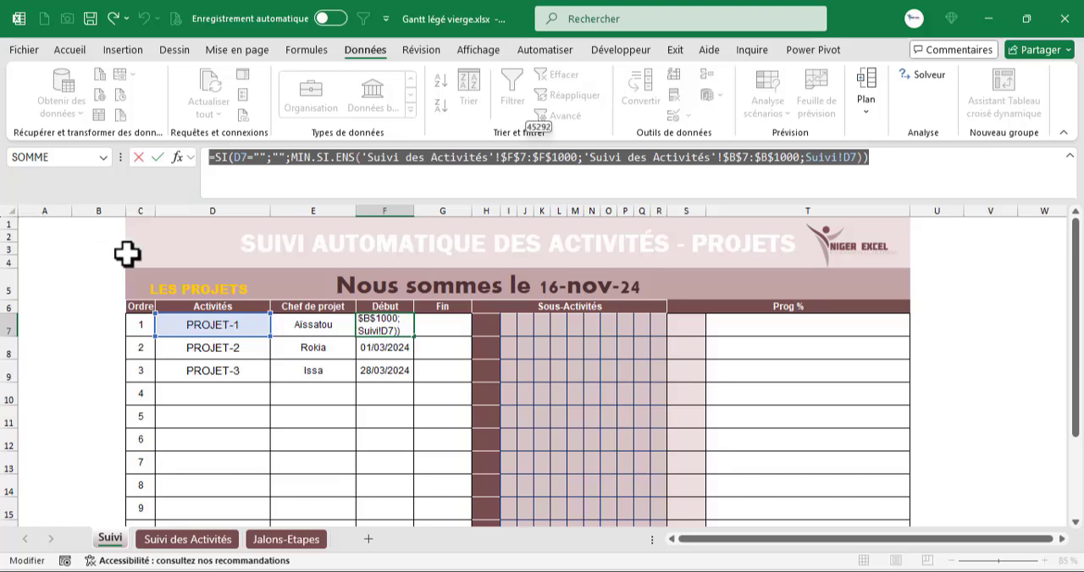
{"action": "key", "text": "Escape"}
{"action": "left_click", "coordinate": [433, 329]}
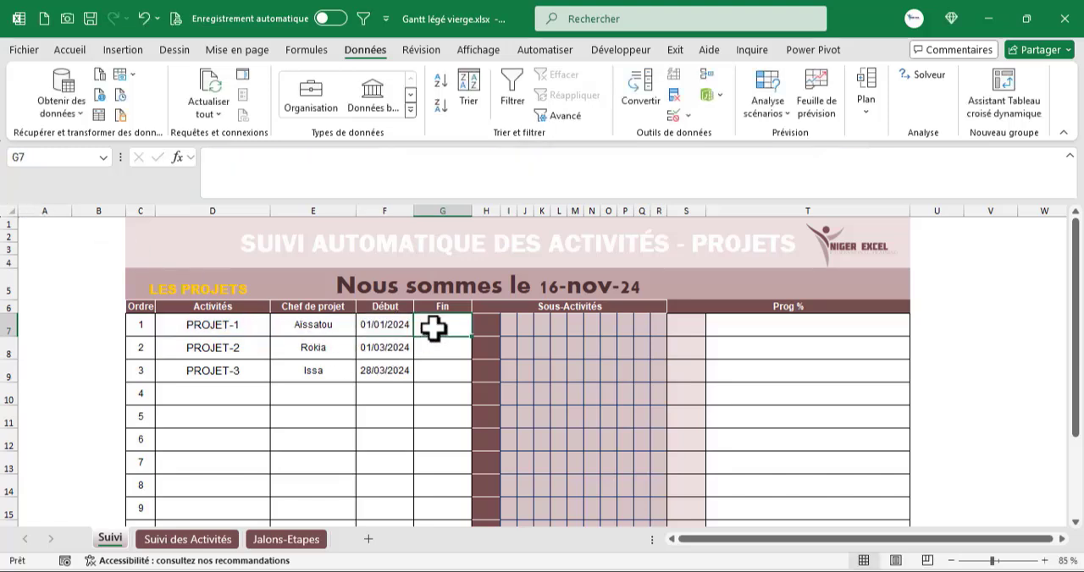
{"action": "left_click", "coordinate": [224, 165]}
{"action": "key", "text": "ctrl+v"}
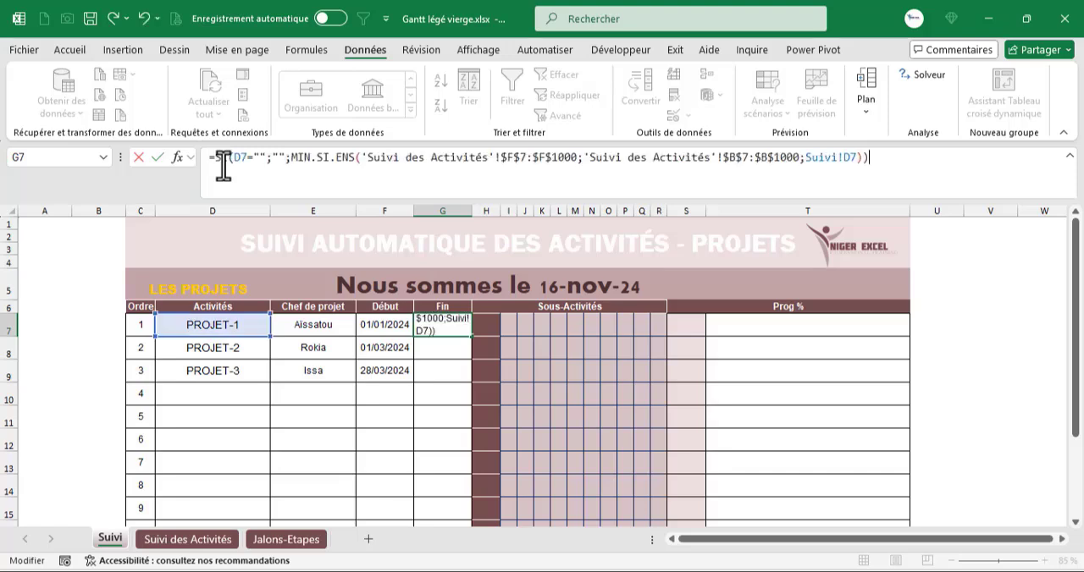
- Replace MIN.SI.ENS with MAX.SI.ENS in the G7 formula, enter it and fill it down the Fin column
{"action": "double_click", "coordinate": [303, 157]}
{"action": "type", "text": "MAX.SI.ENS("}
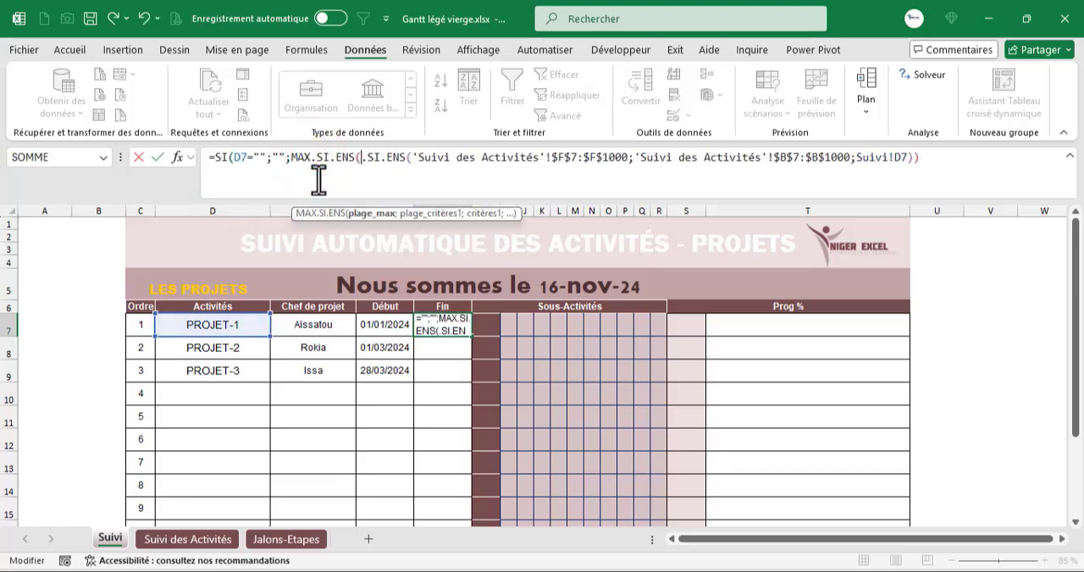
{"action": "key", "text": "Delete"}
{"action": "key", "text": "Delete"}
{"action": "key", "text": "Delete"}
{"action": "key", "text": "Delete"}
{"action": "key", "text": "Delete"}
{"action": "key", "text": "Delete"}
{"action": "key", "text": "Delete"}
{"action": "key", "text": "Delete"}
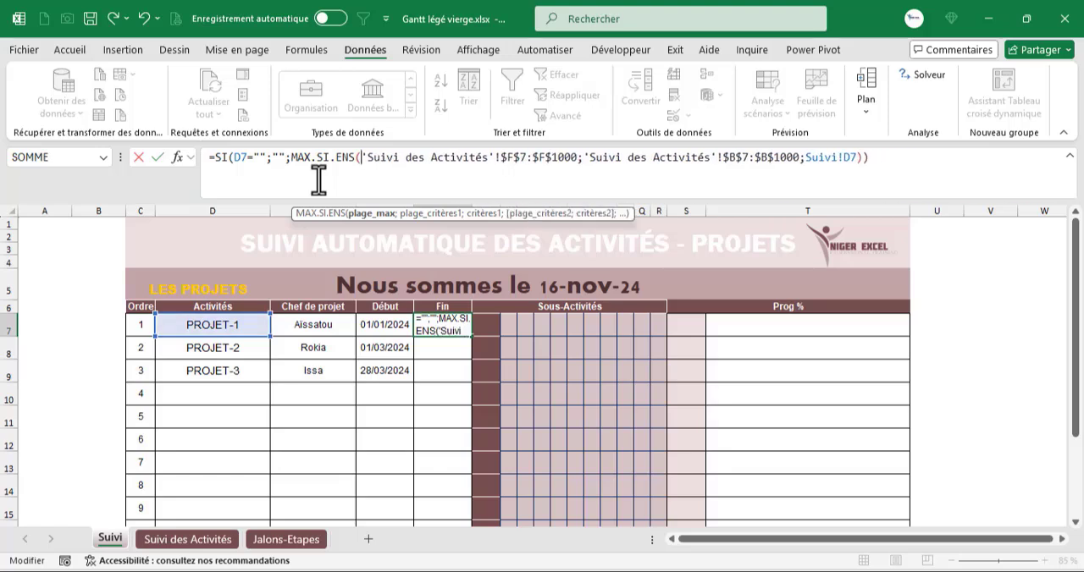
{"action": "key", "text": "shift+Return"}
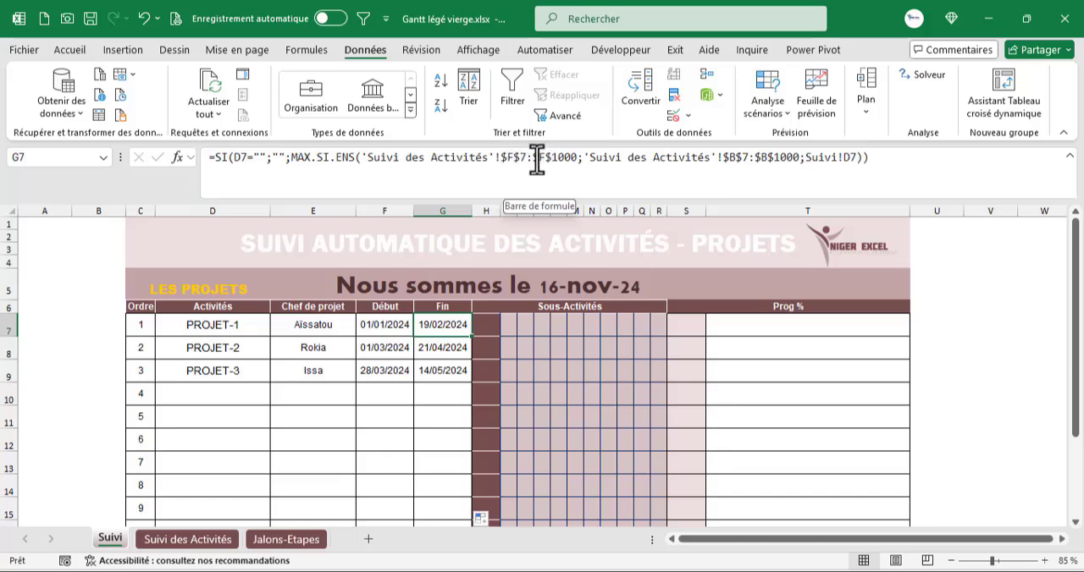
- Check the end-date column on the Suivi des Activités sheet and change G7's maximum range to $H$7:$H$1000
{"action": "left_click", "coordinate": [212, 541]}
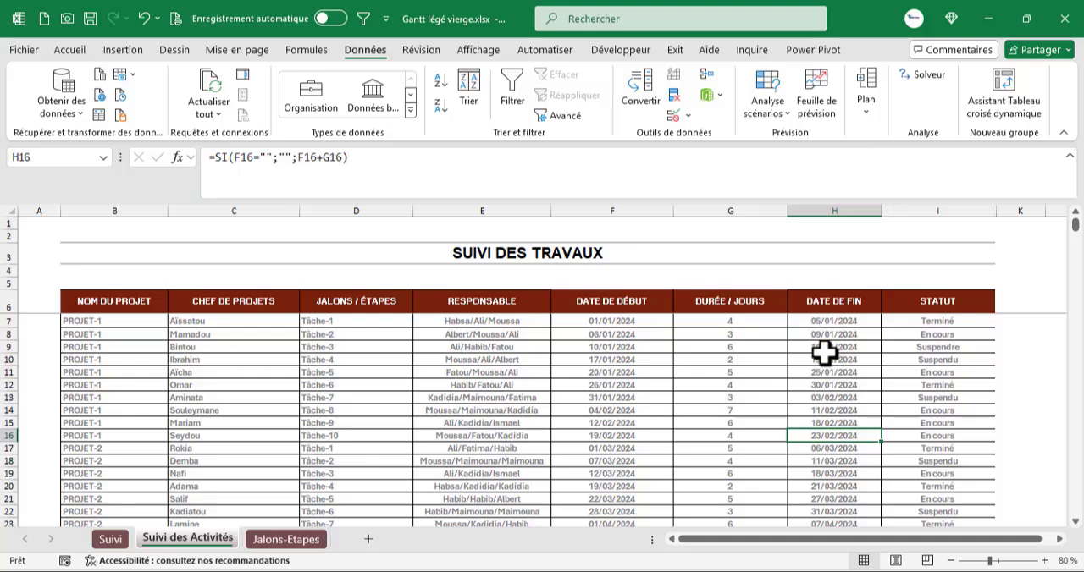
{"action": "left_click", "coordinate": [111, 539]}
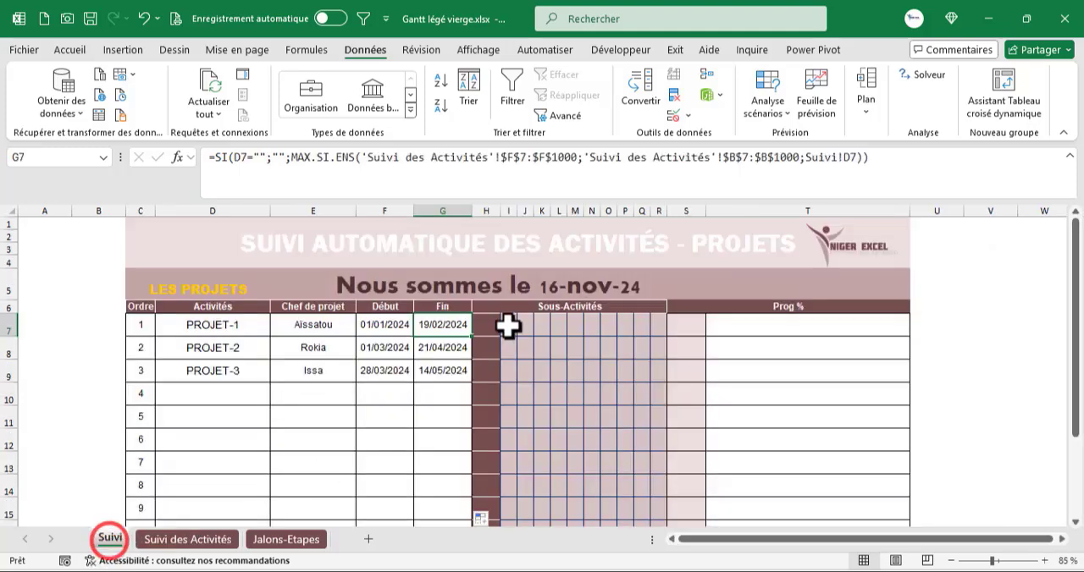
{"action": "left_click", "coordinate": [436, 329]}
{"action": "left_click", "coordinate": [513, 157]}
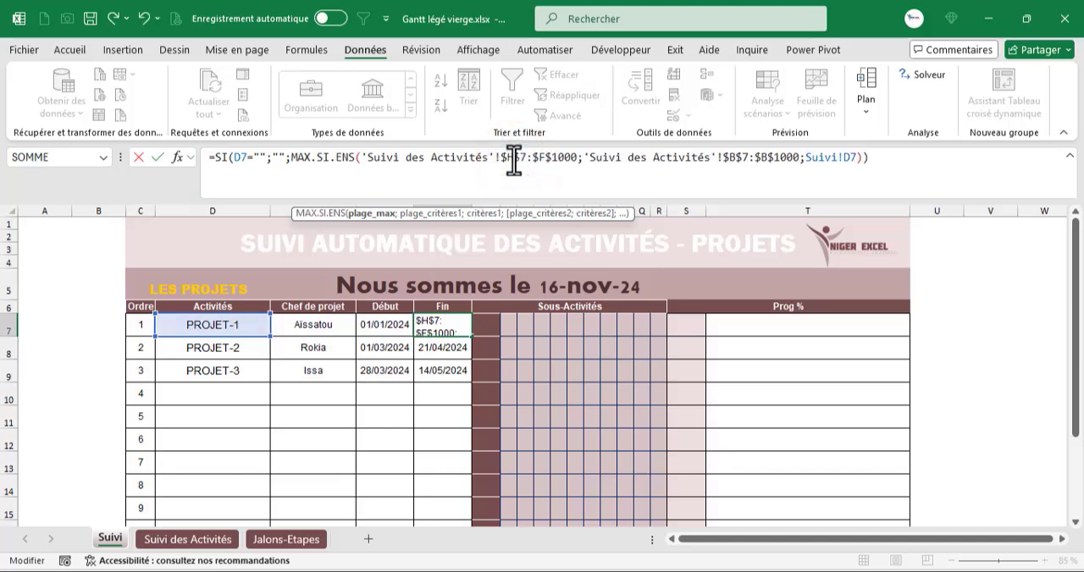
{"action": "left_click", "coordinate": [547, 158]}
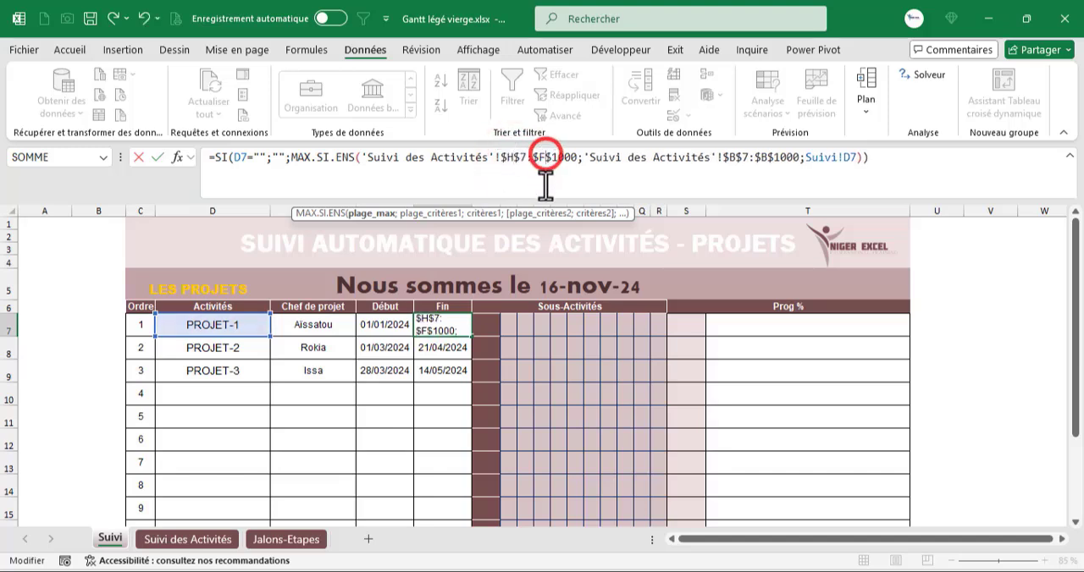
{"action": "key", "text": "BackSpace"}
{"action": "type", "text": "H"}
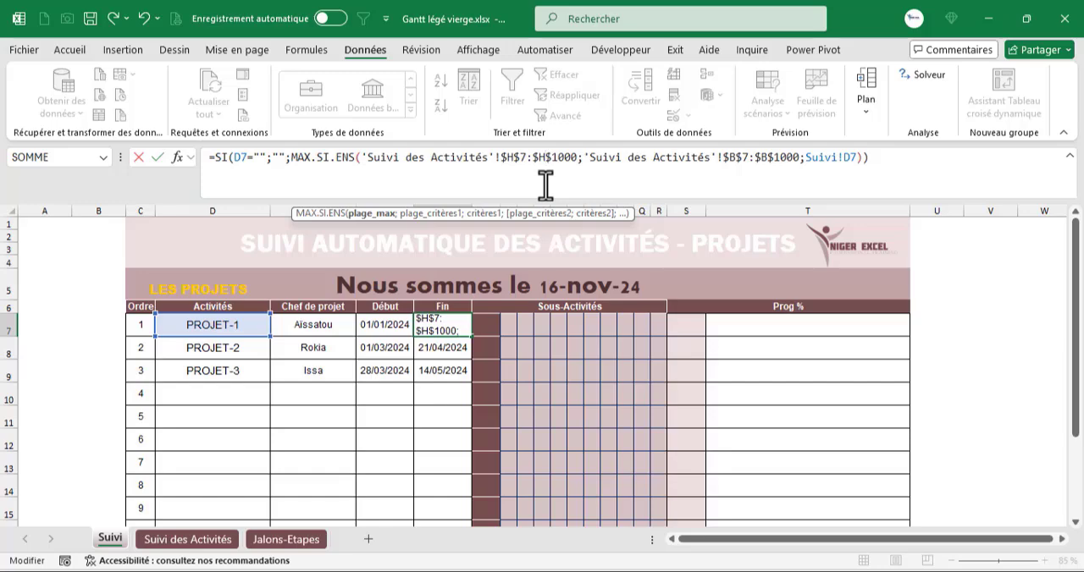
{"action": "key", "text": "shift+Return"}
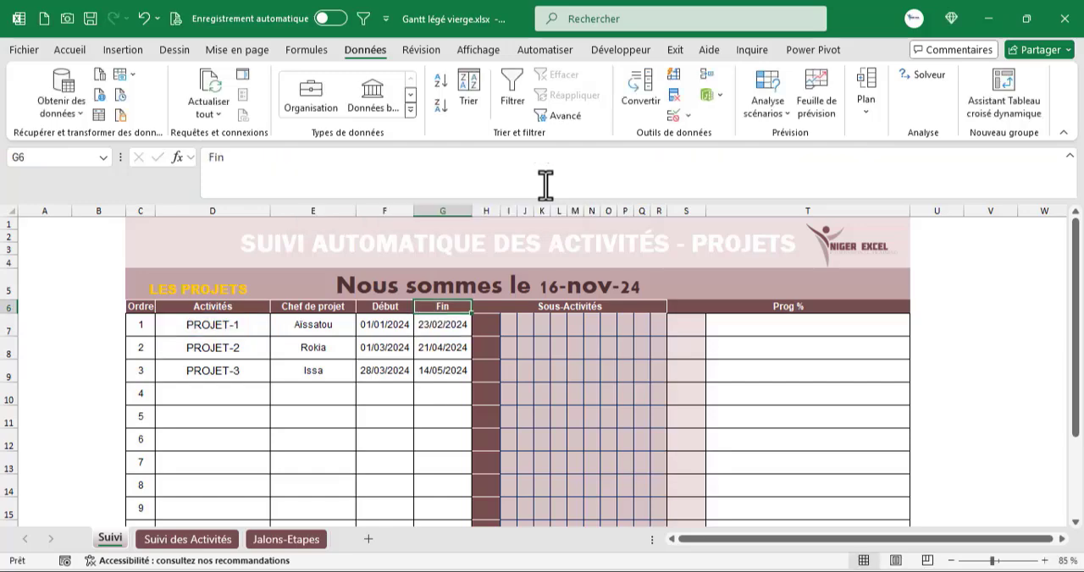